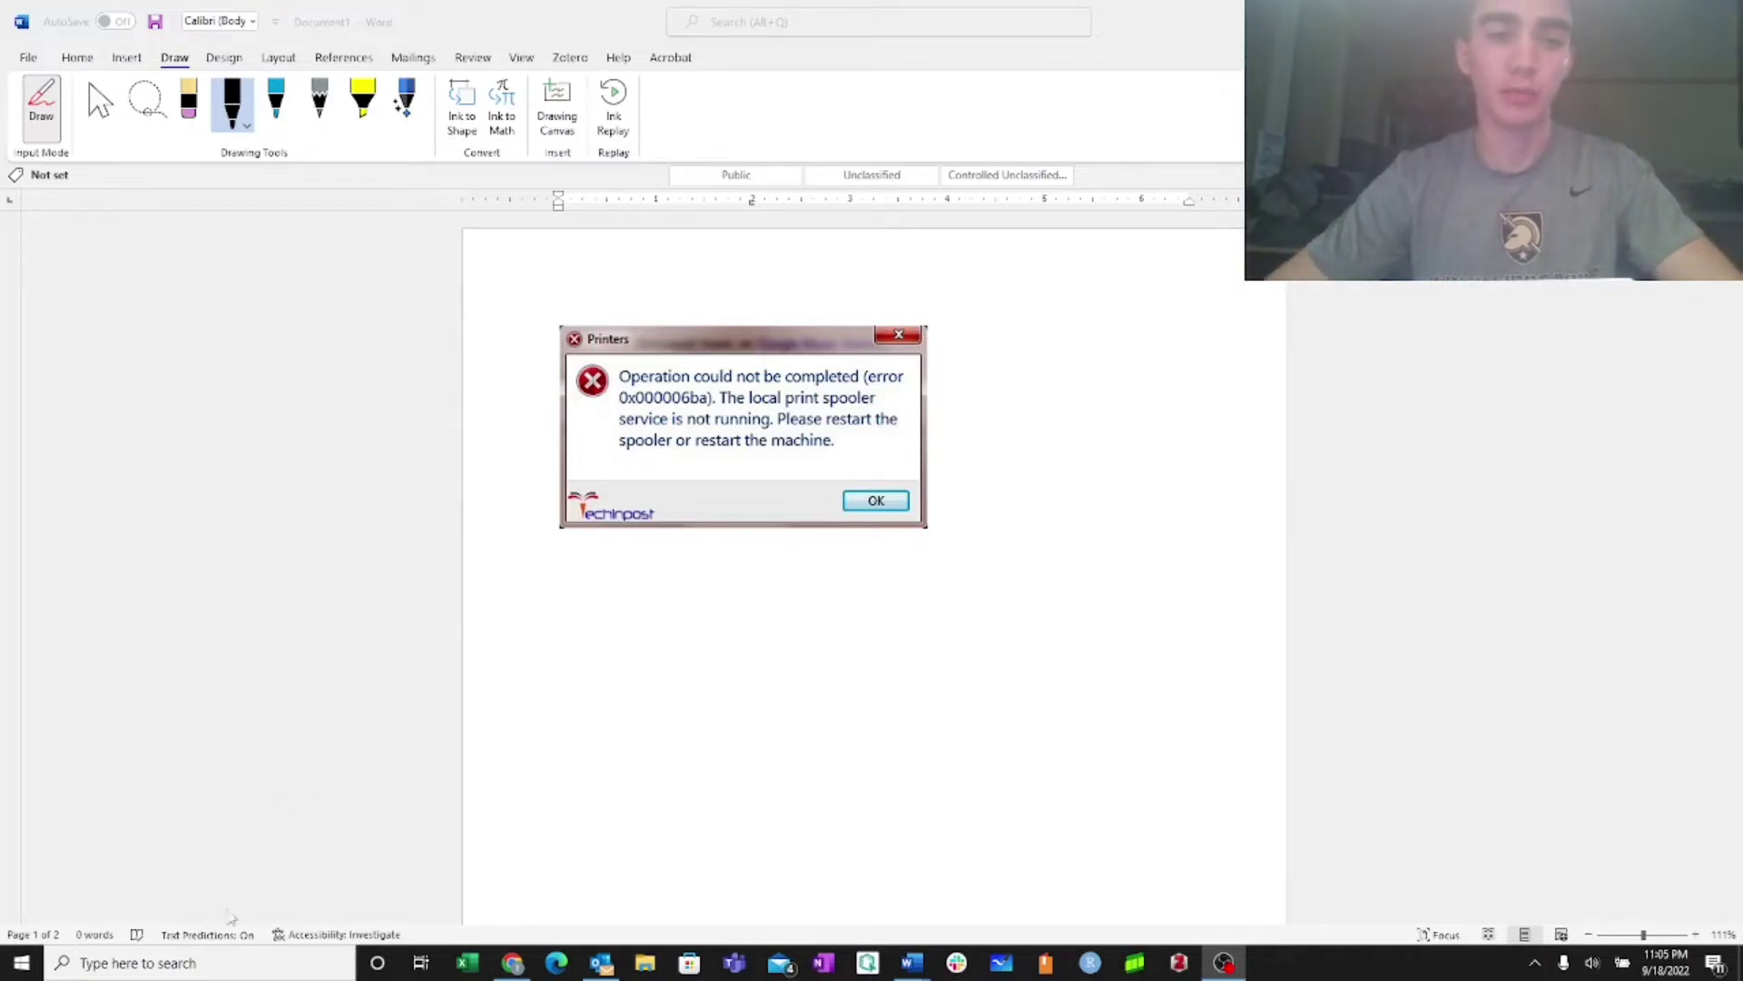
Try the misspelled path \\print.eest.edu\ from Windows Search and dismiss the network error
click(226, 960)
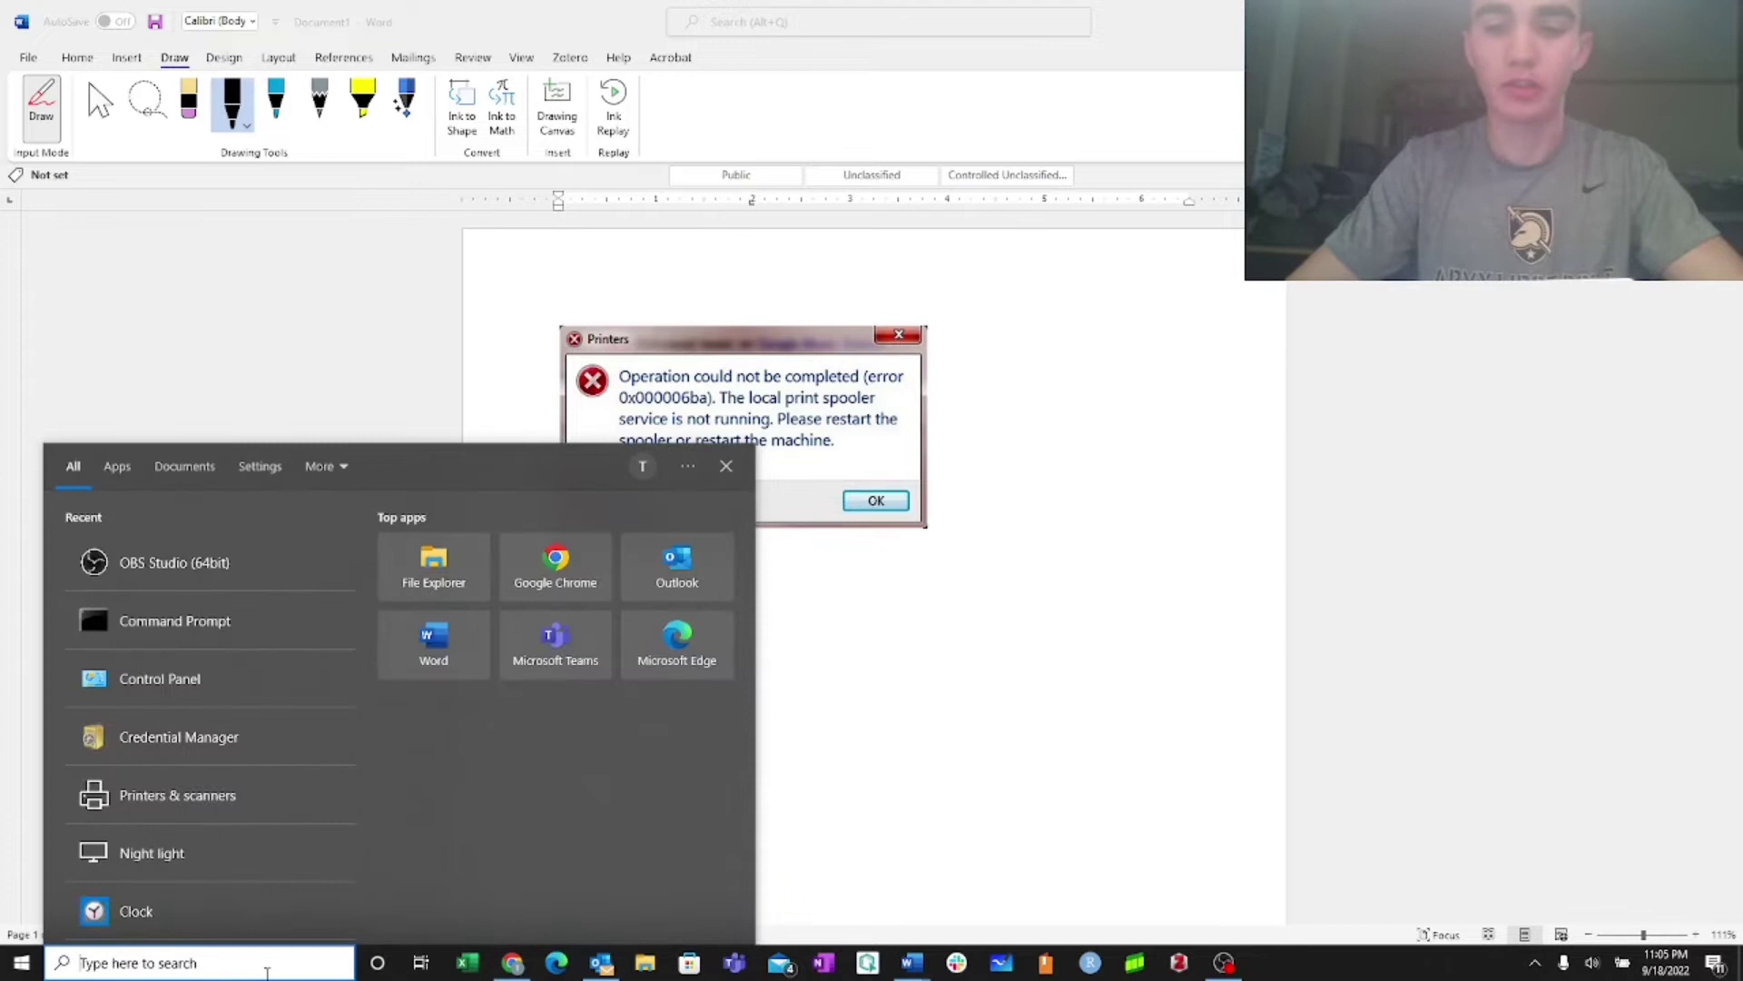
text(\\)
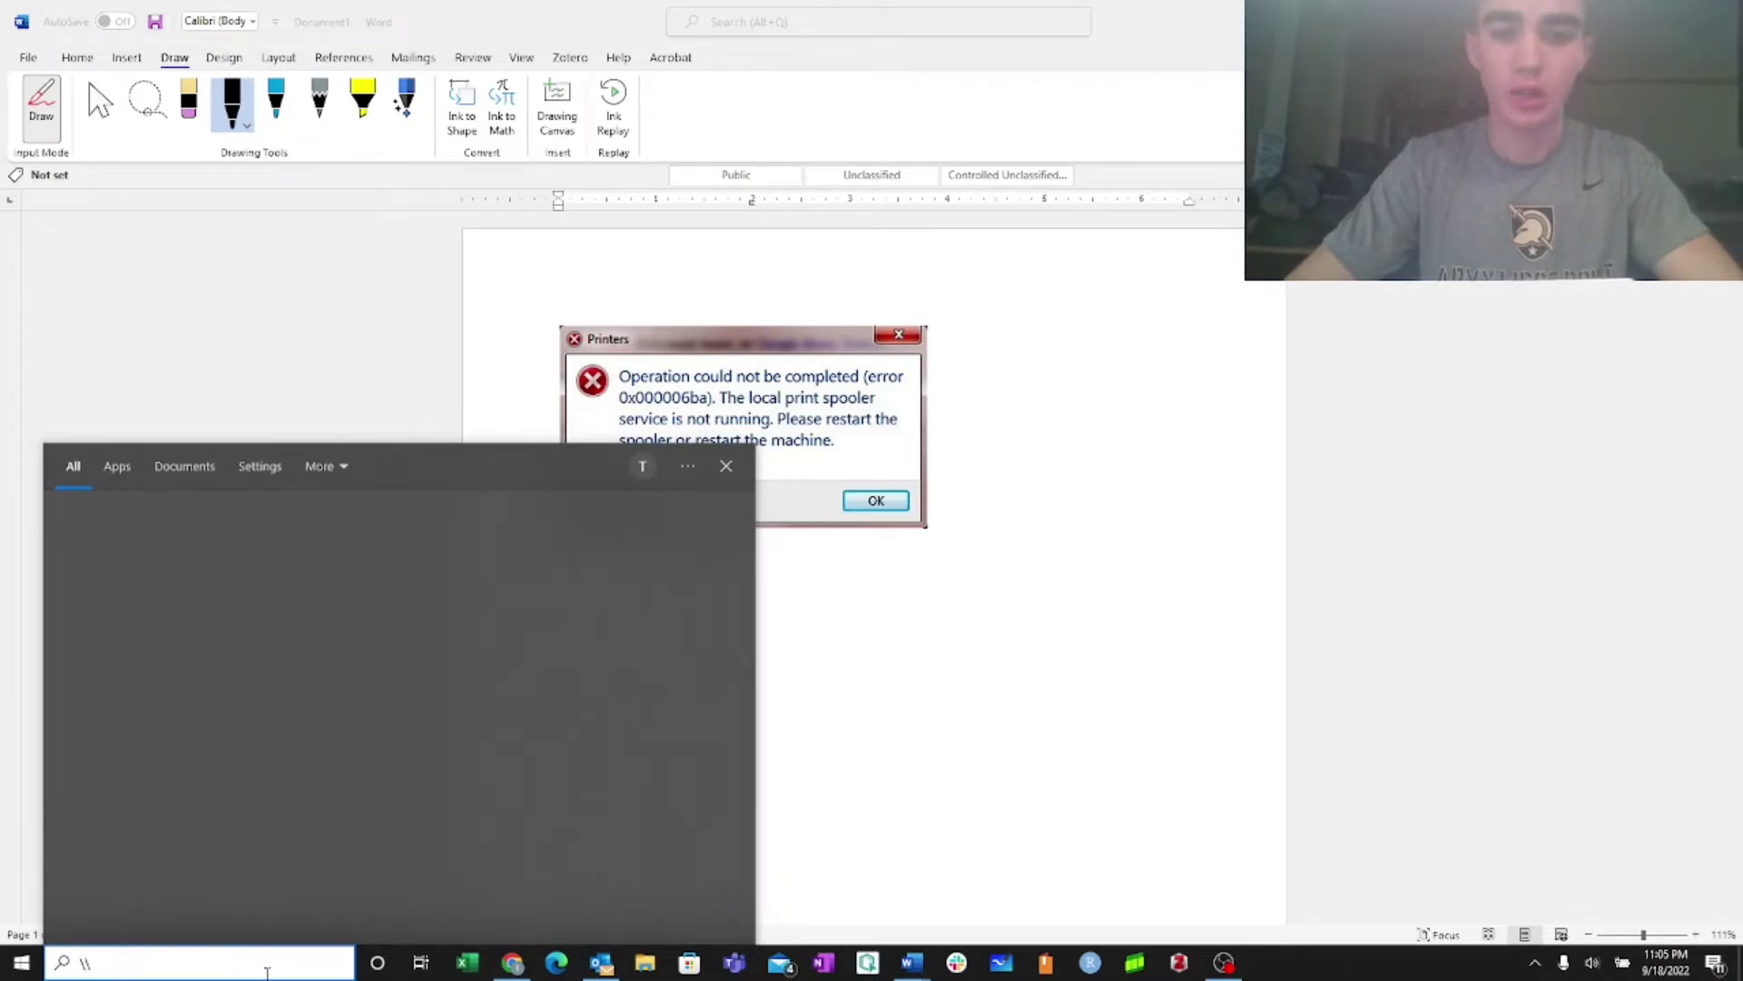
text(print.e)
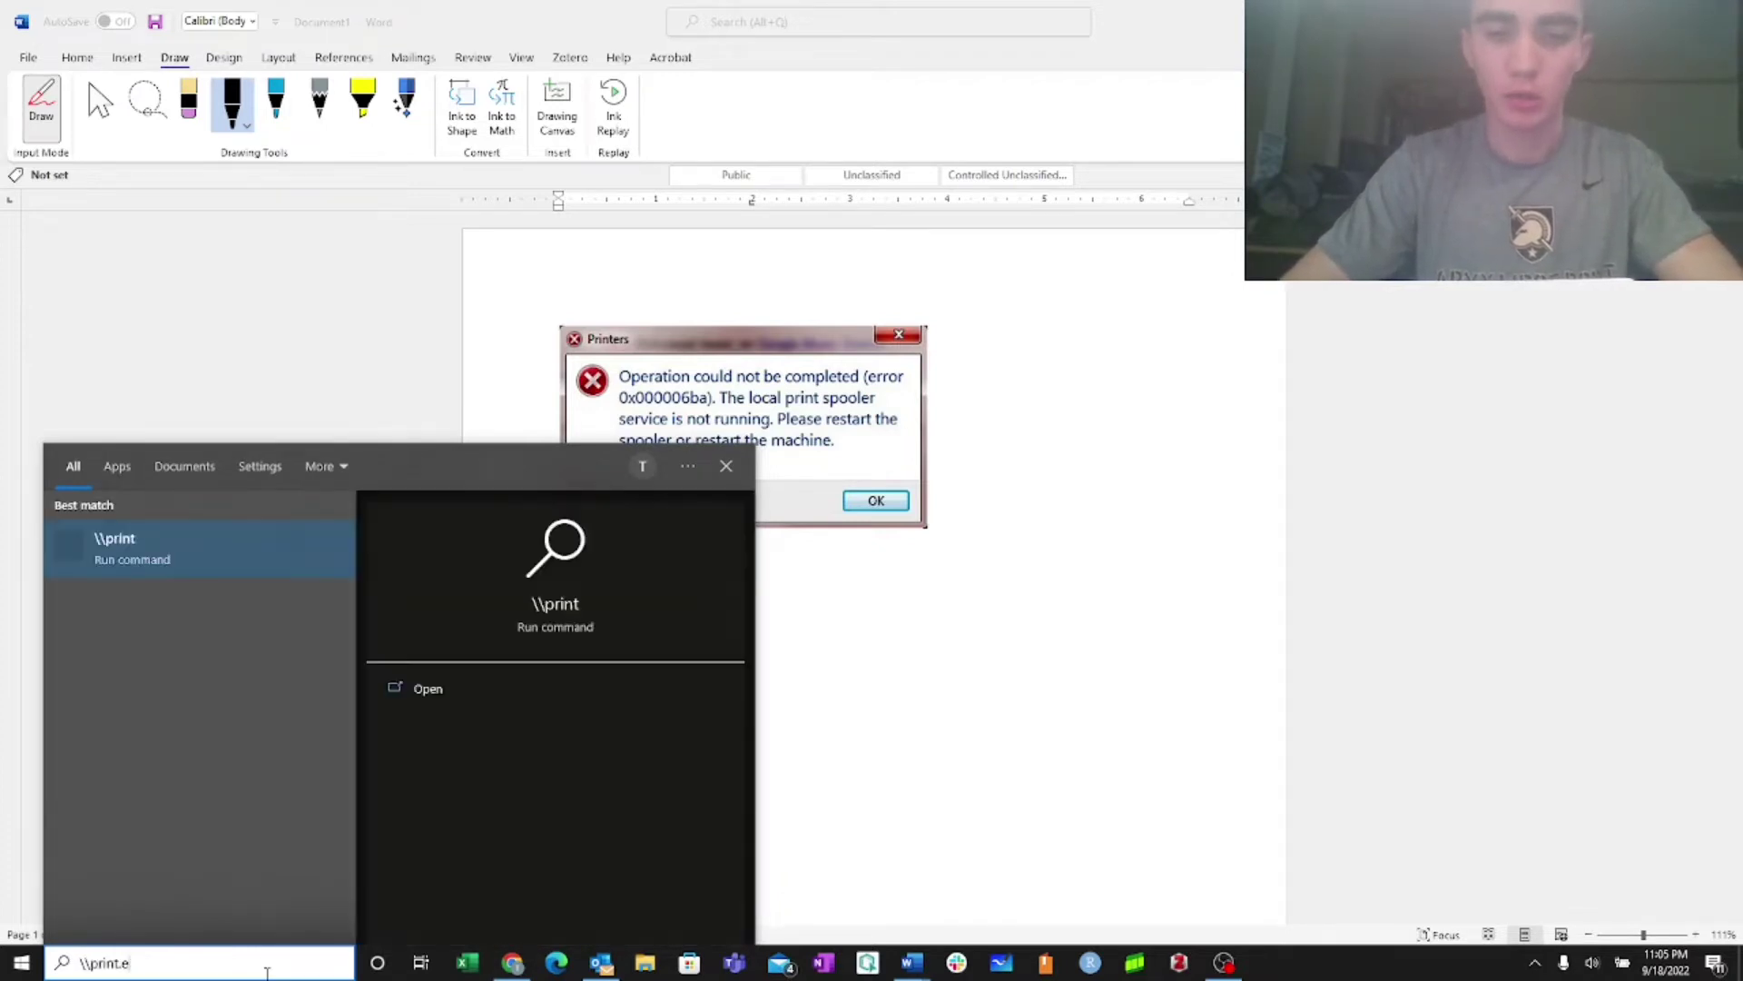
key(BackSpace)
text(west.edu)
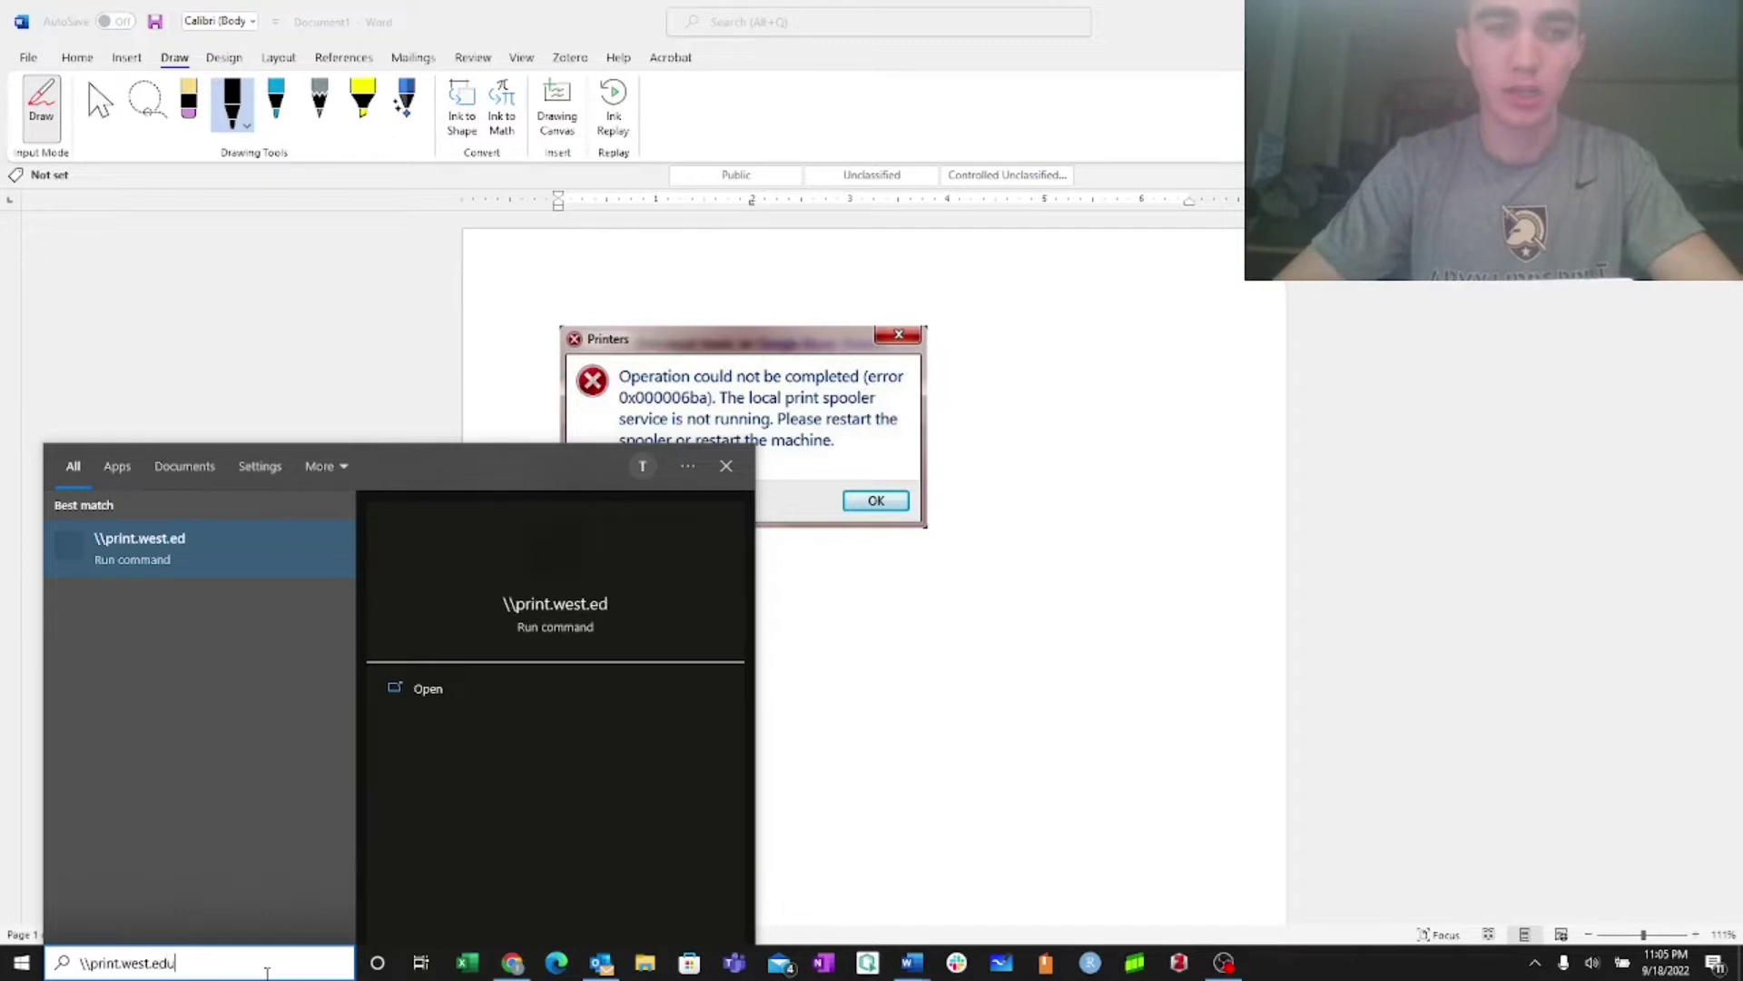
text(\)
key(Return)
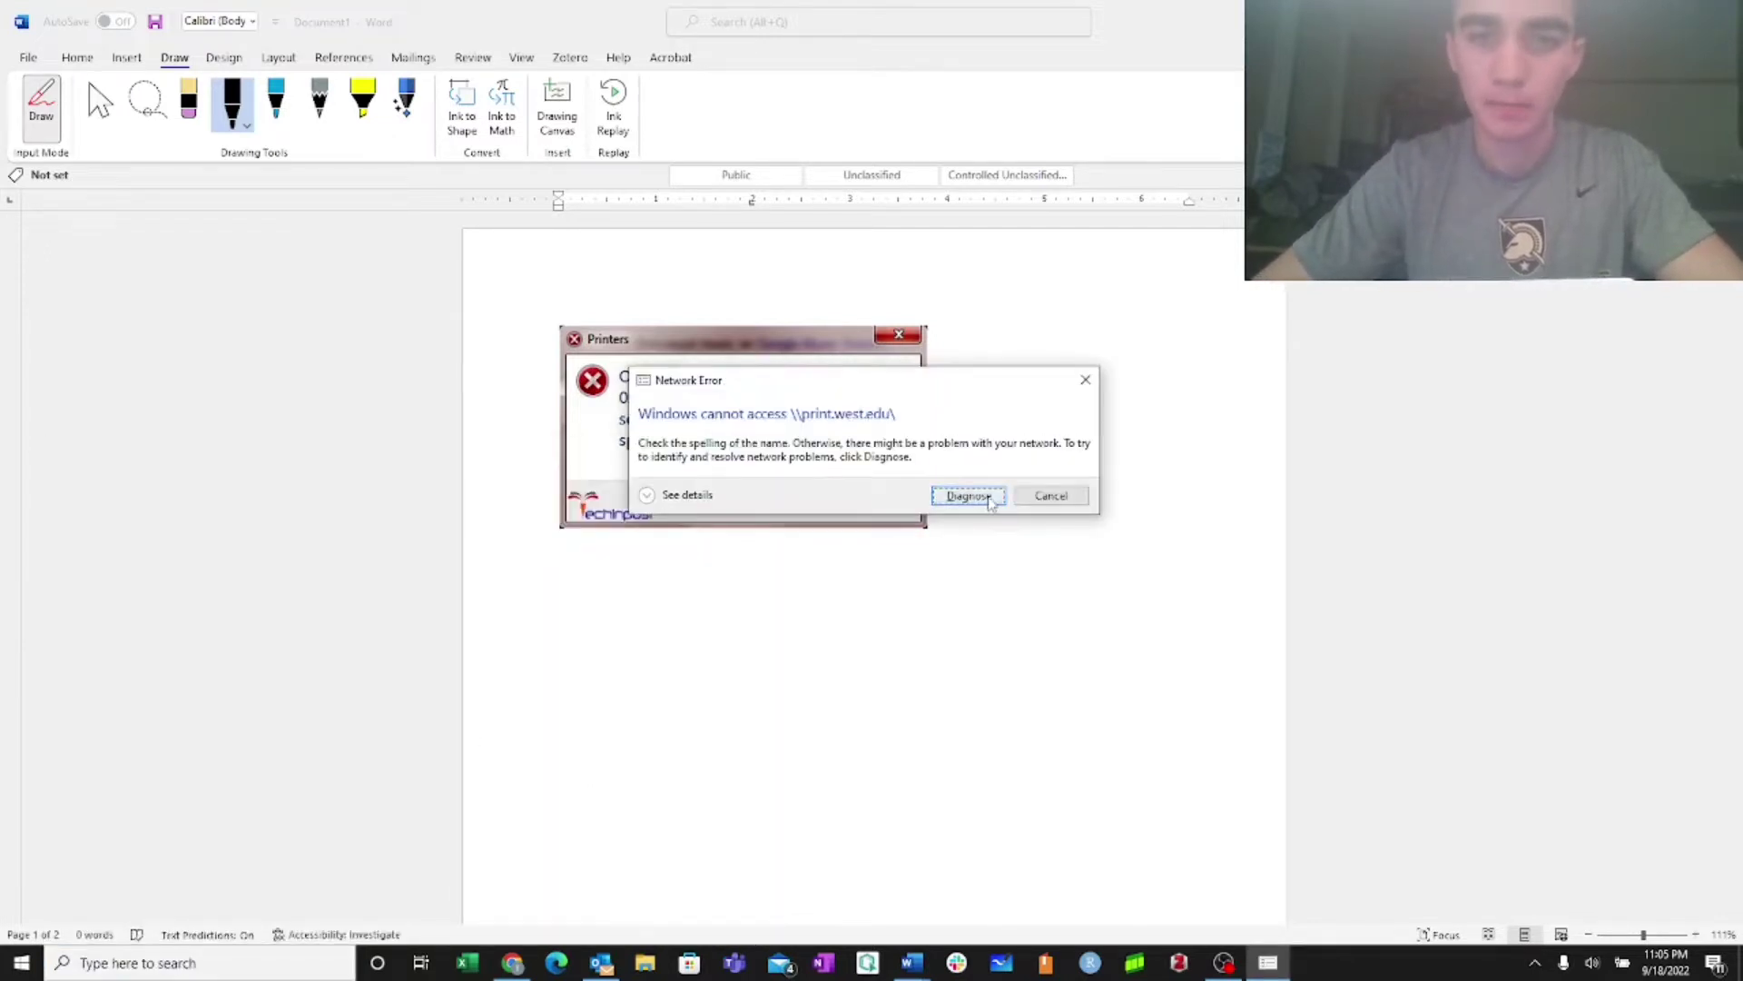
click(1054, 504)
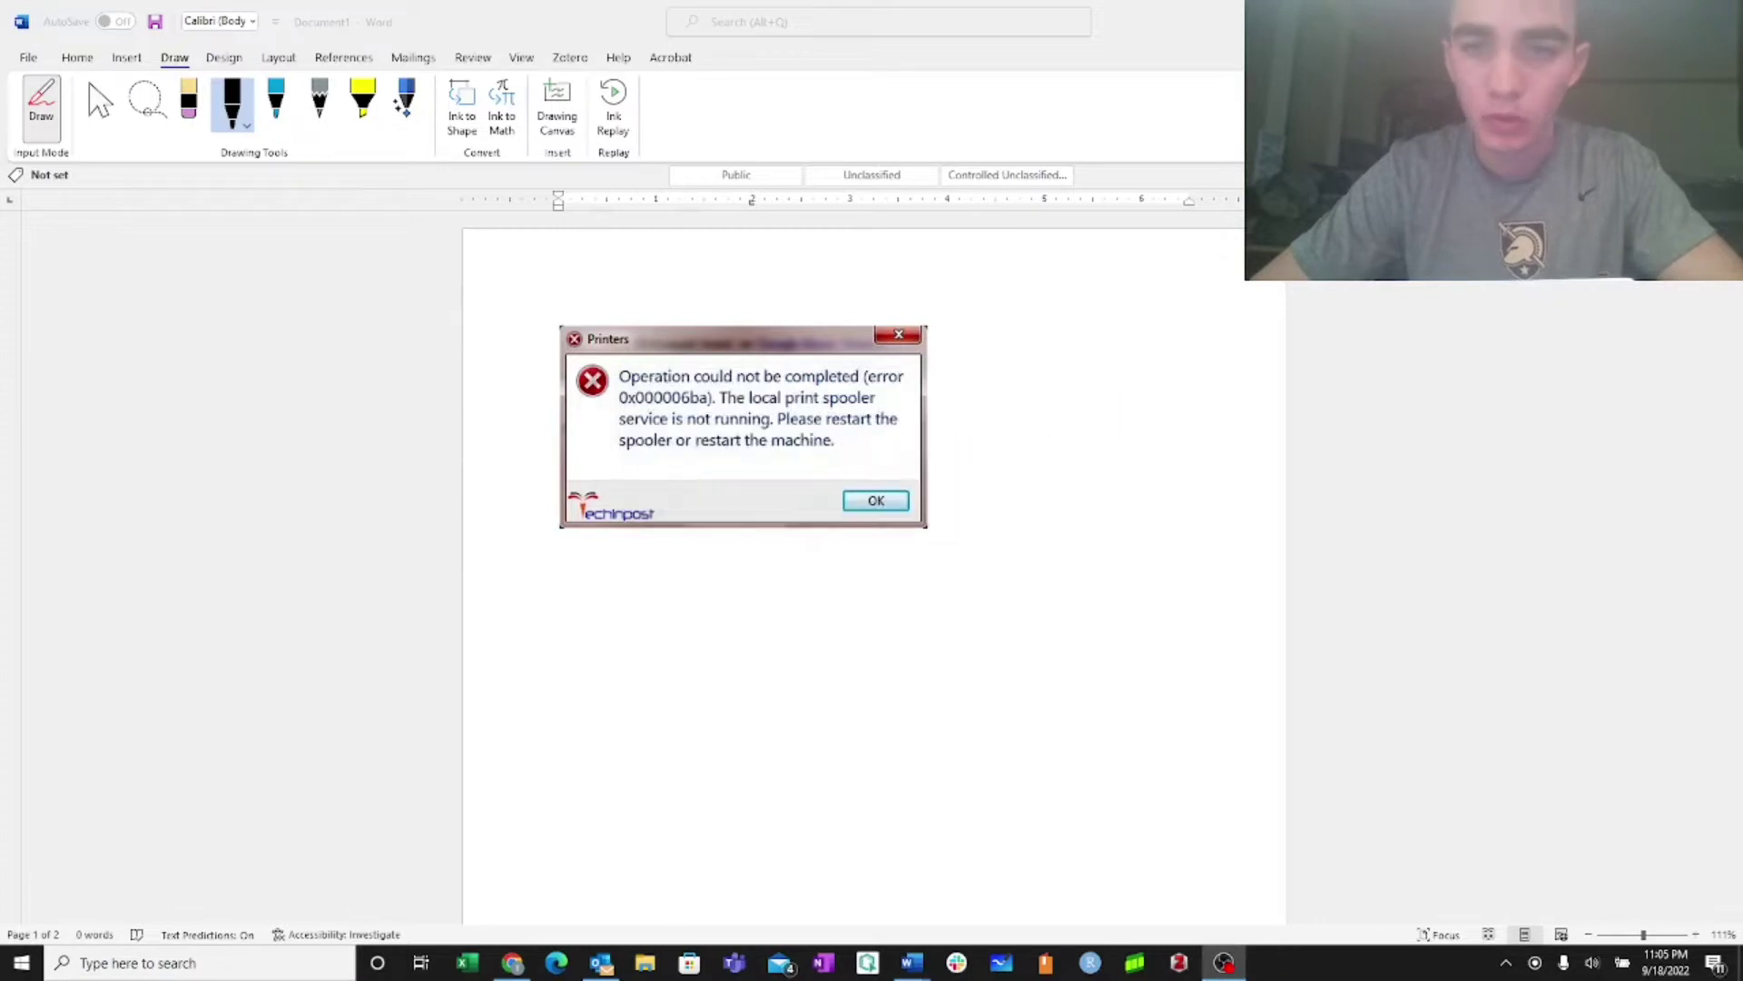
click(1534, 962)
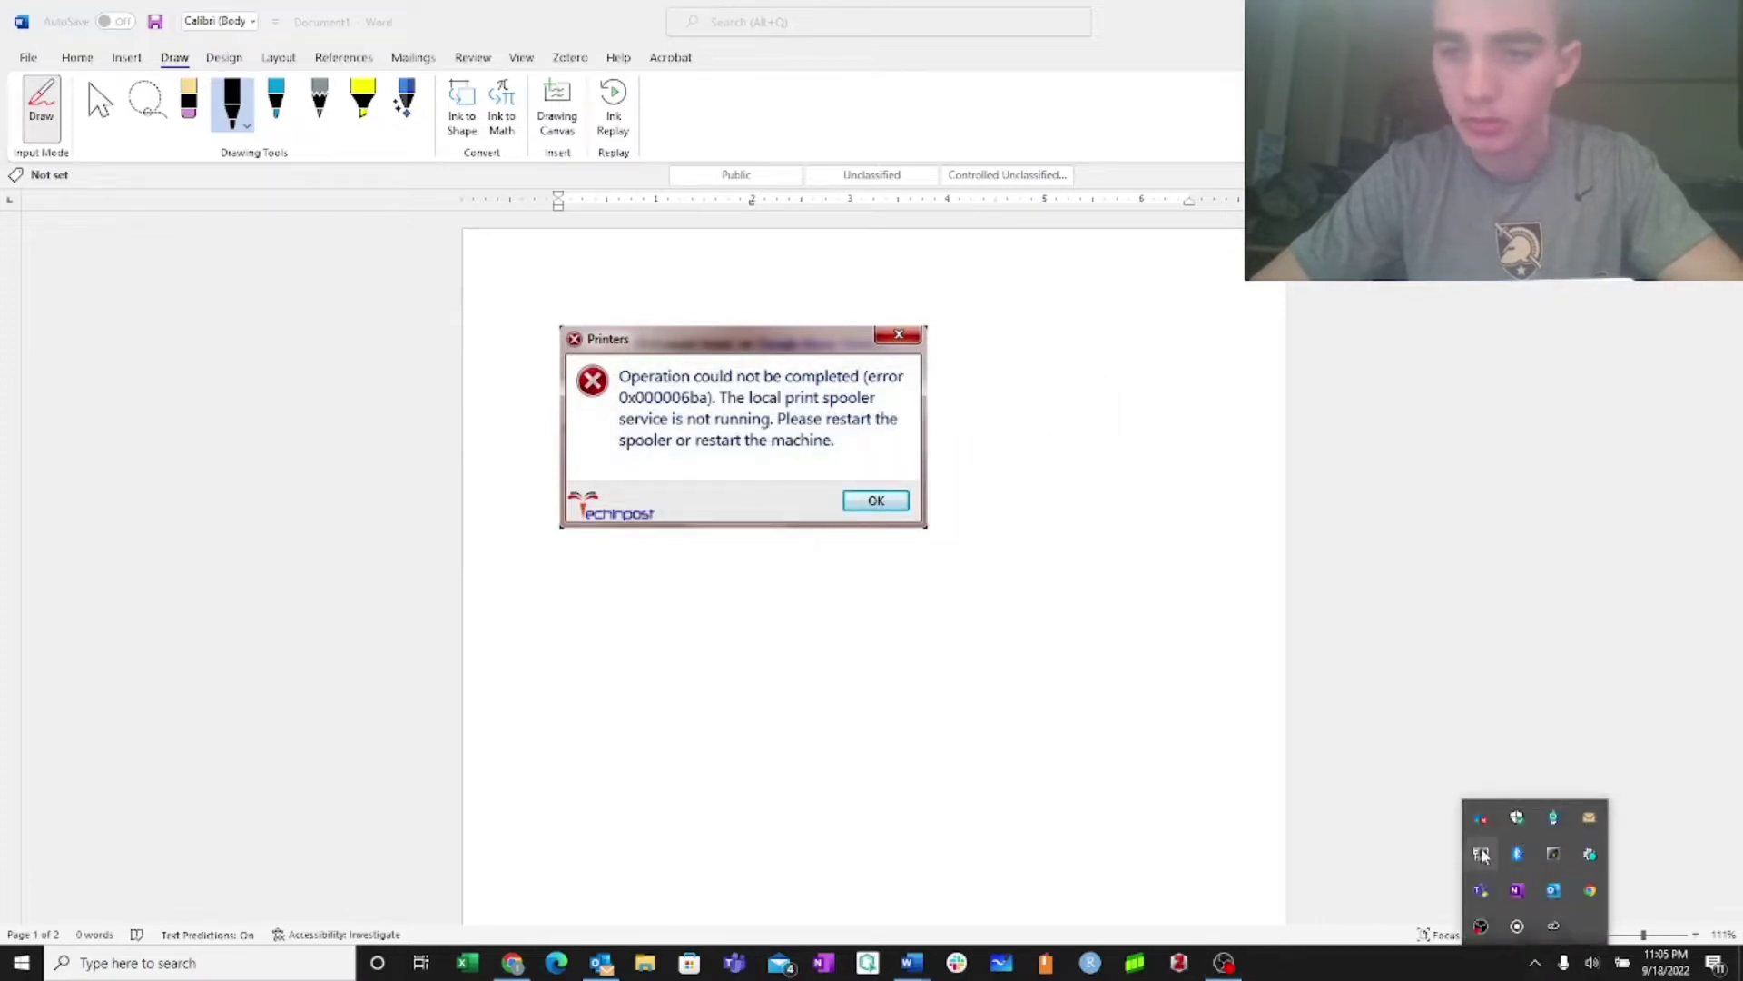
Open \\print.westpoint.edu from Windows Search to list its shared printers
click(182, 963)
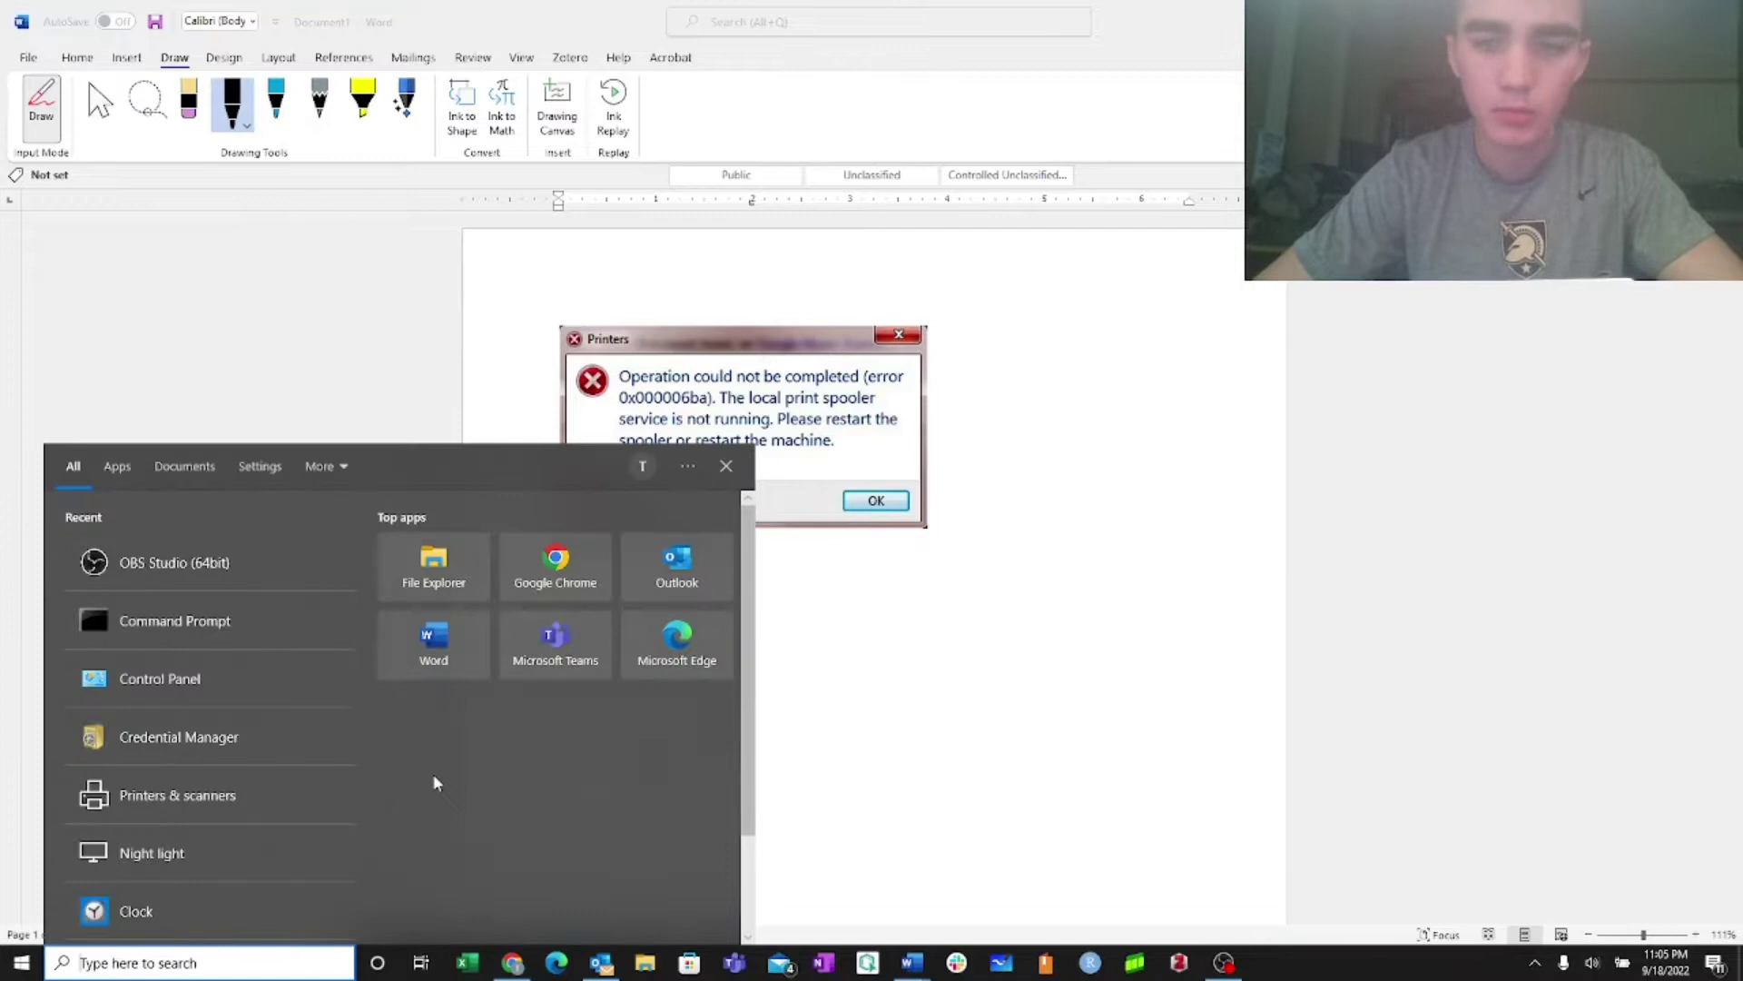
text(\\)
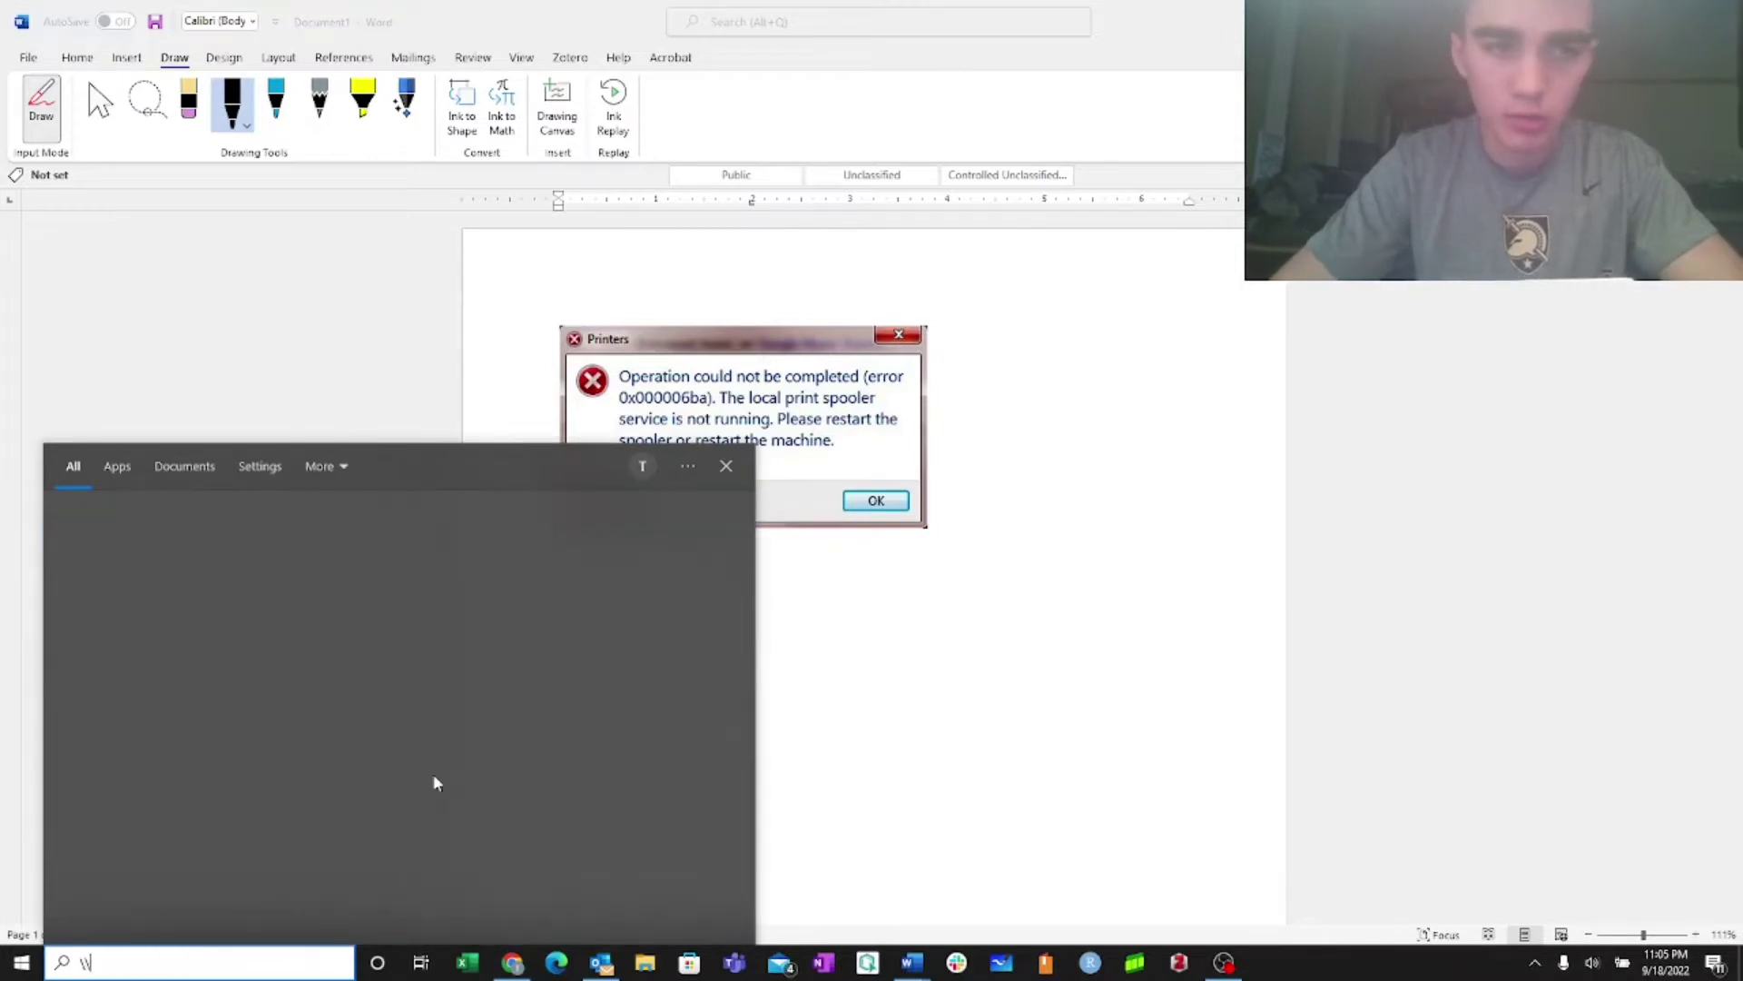
text(print.w)
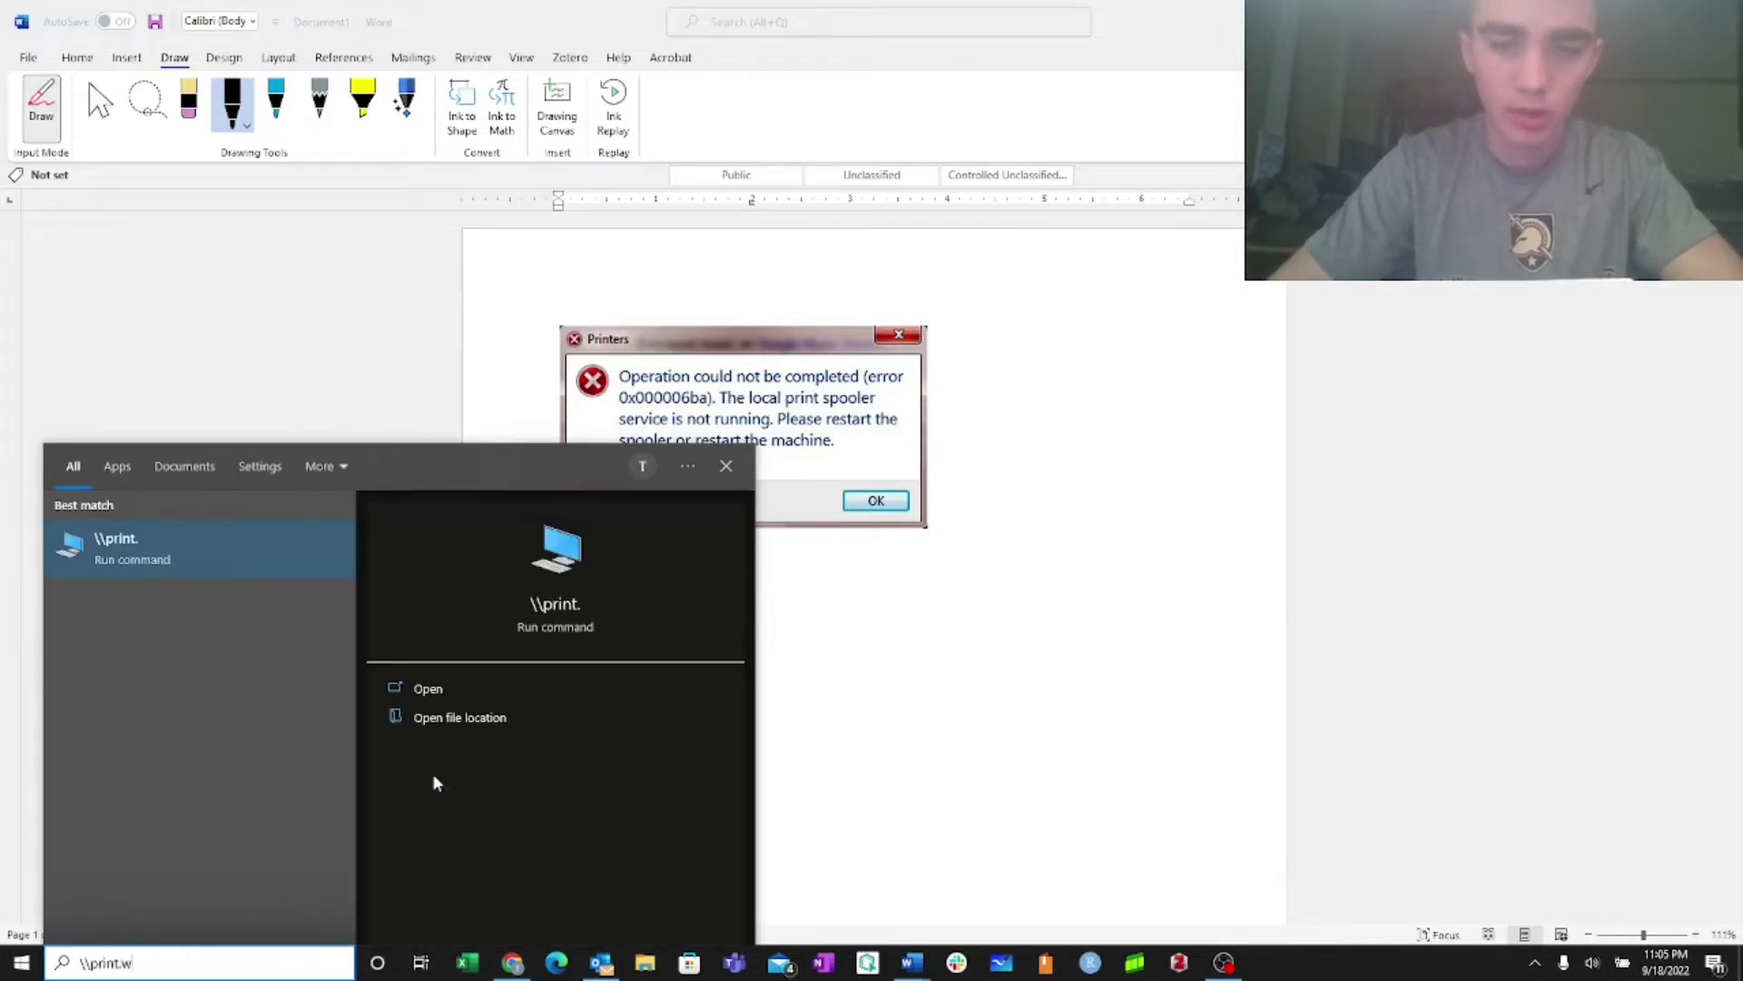
text(estpo)
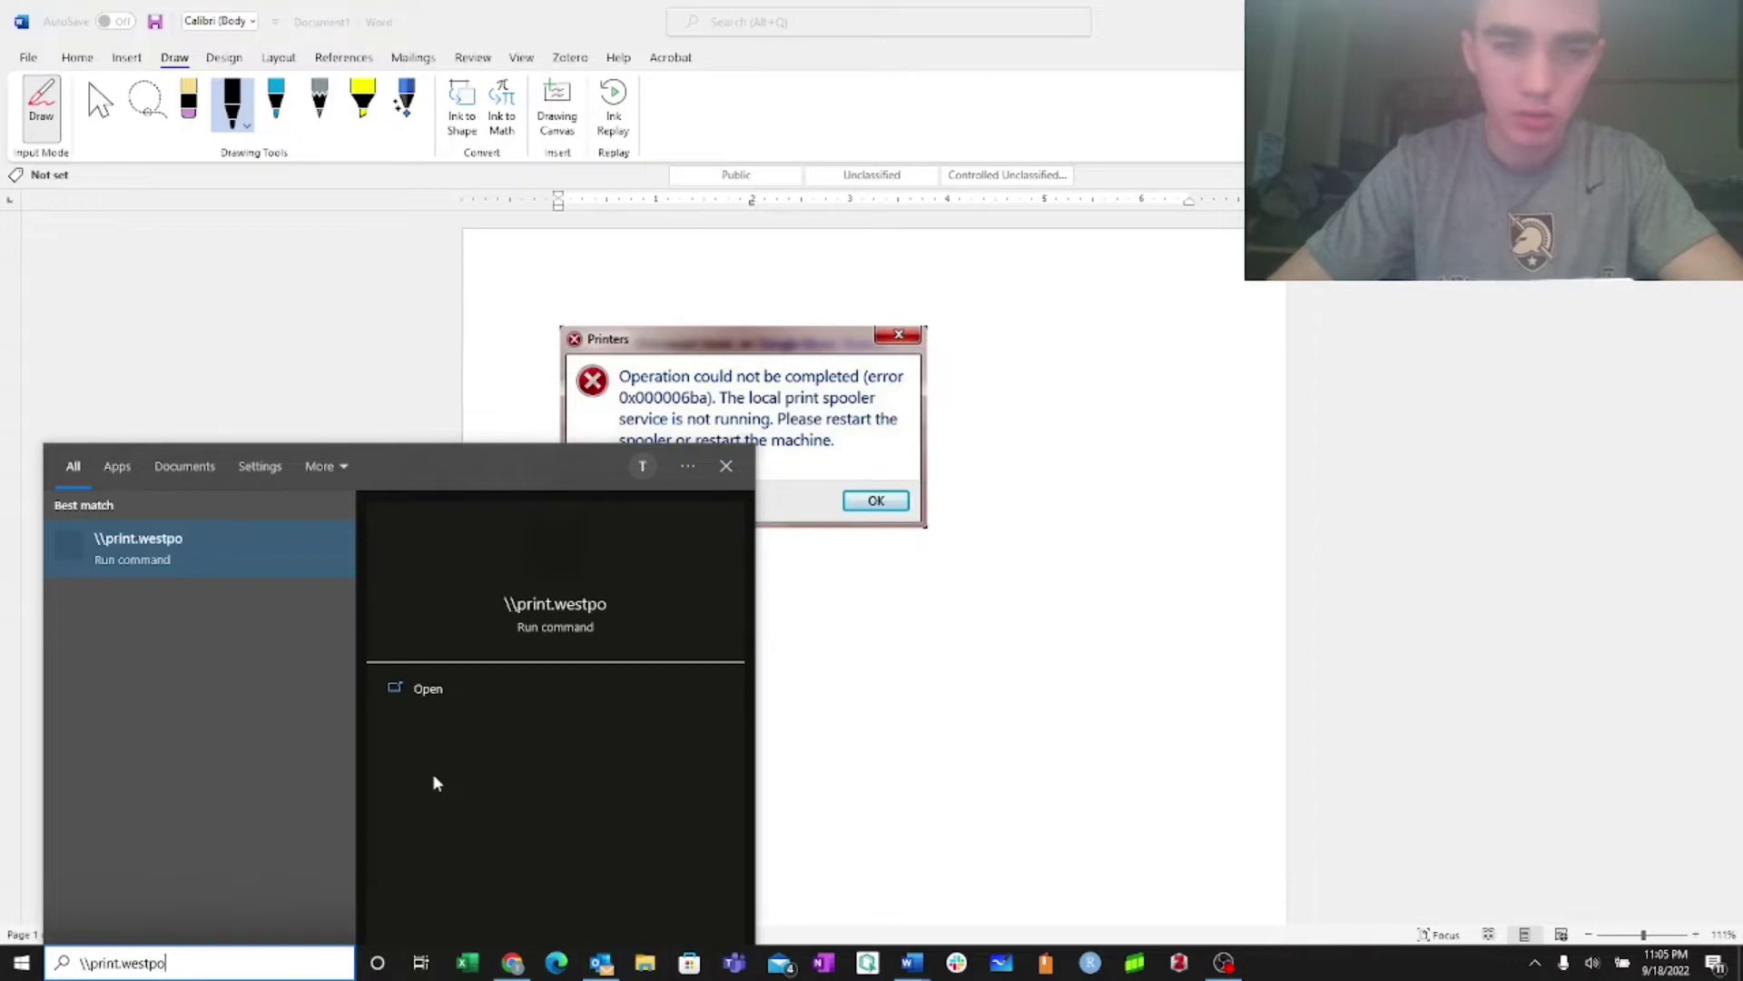
text(int.edu\)
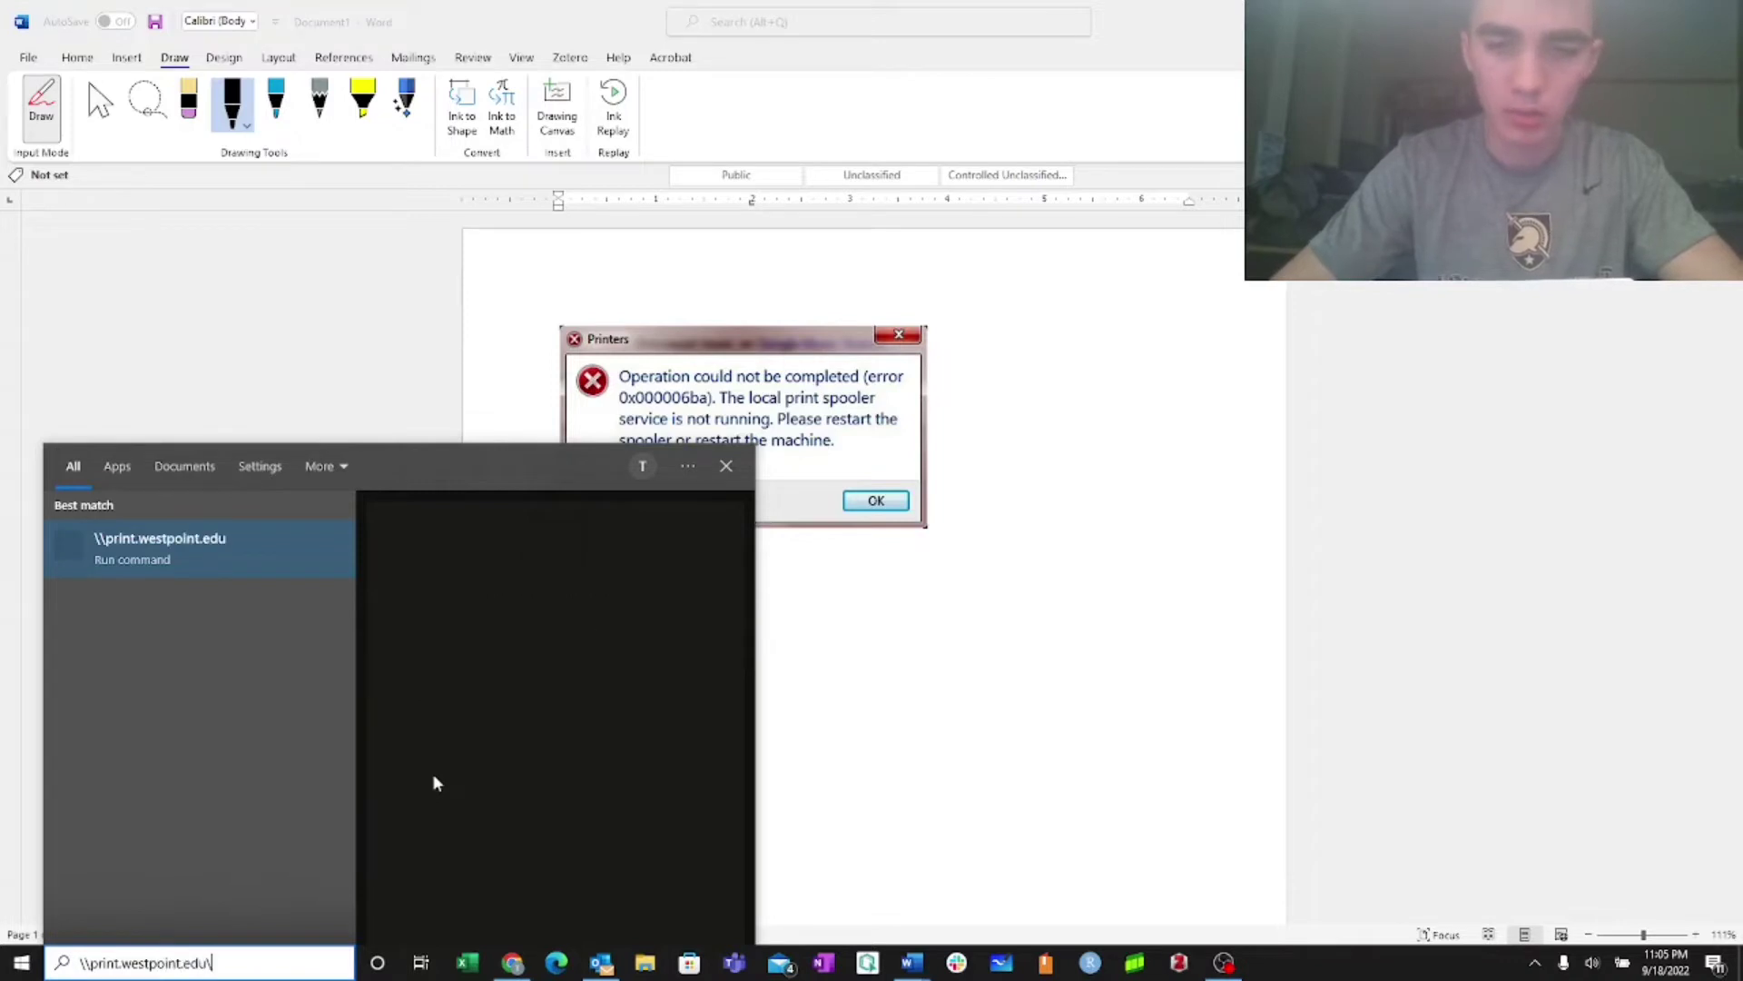
key(Return)
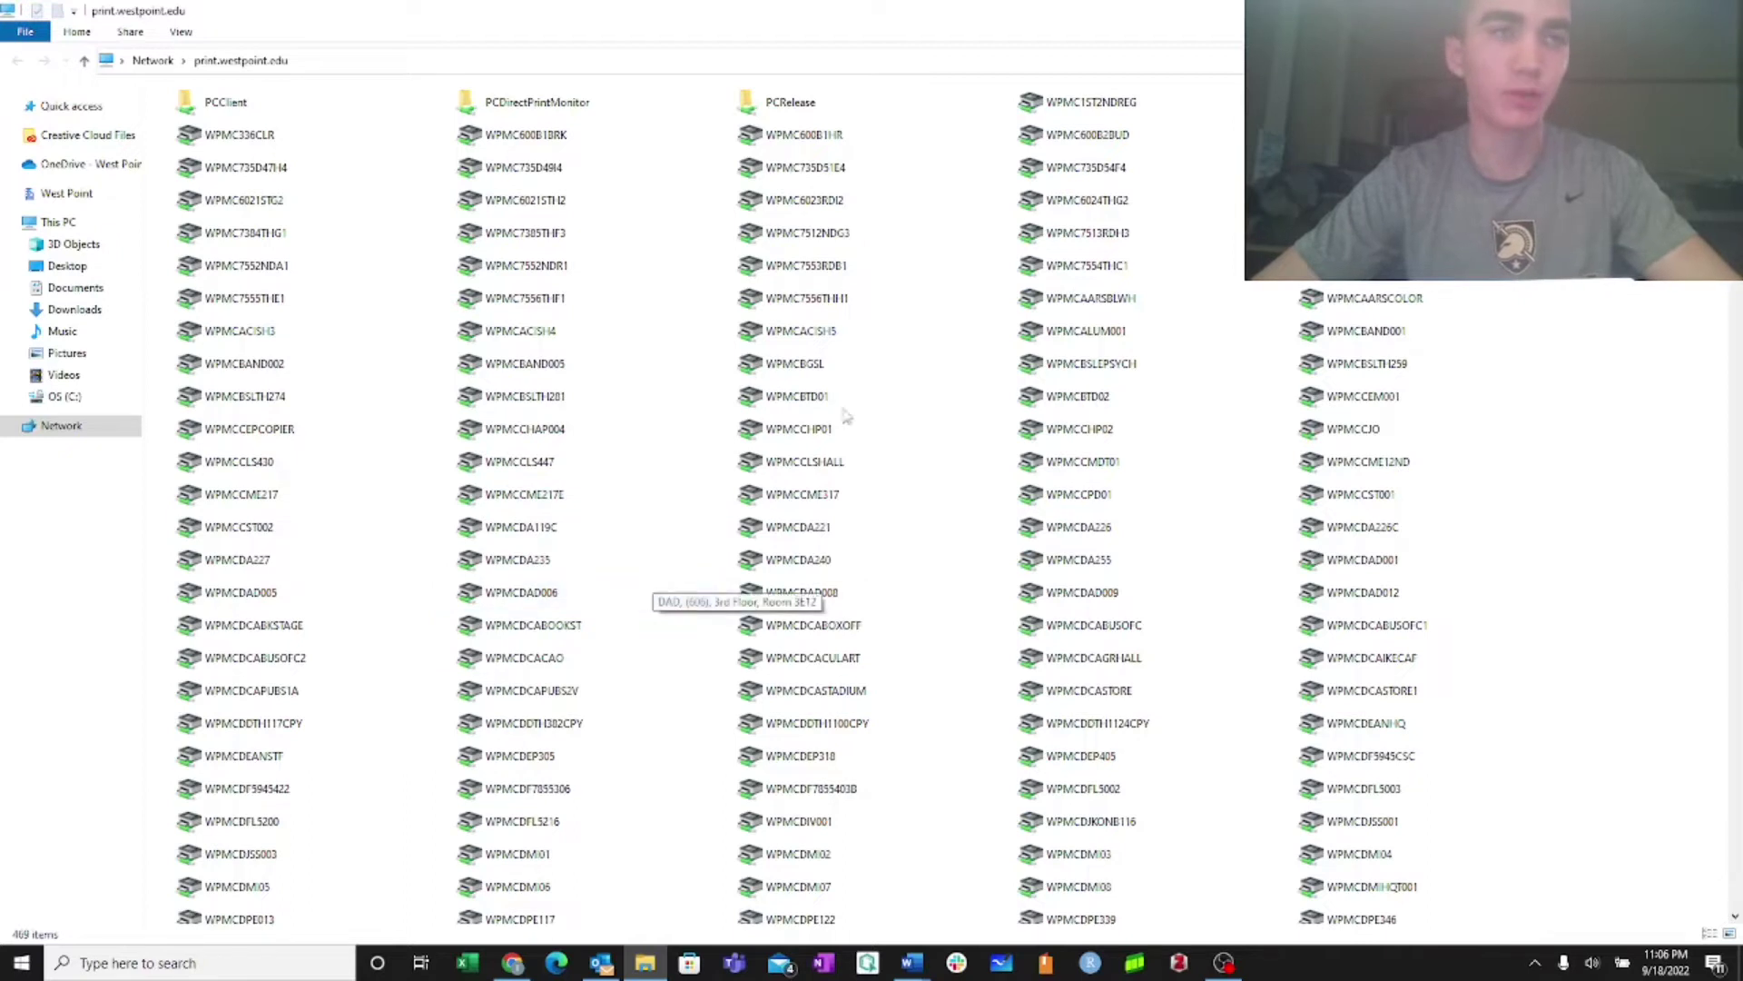
Inspect the locations of the shared printers in the print server window
mouse_move(894, 405)
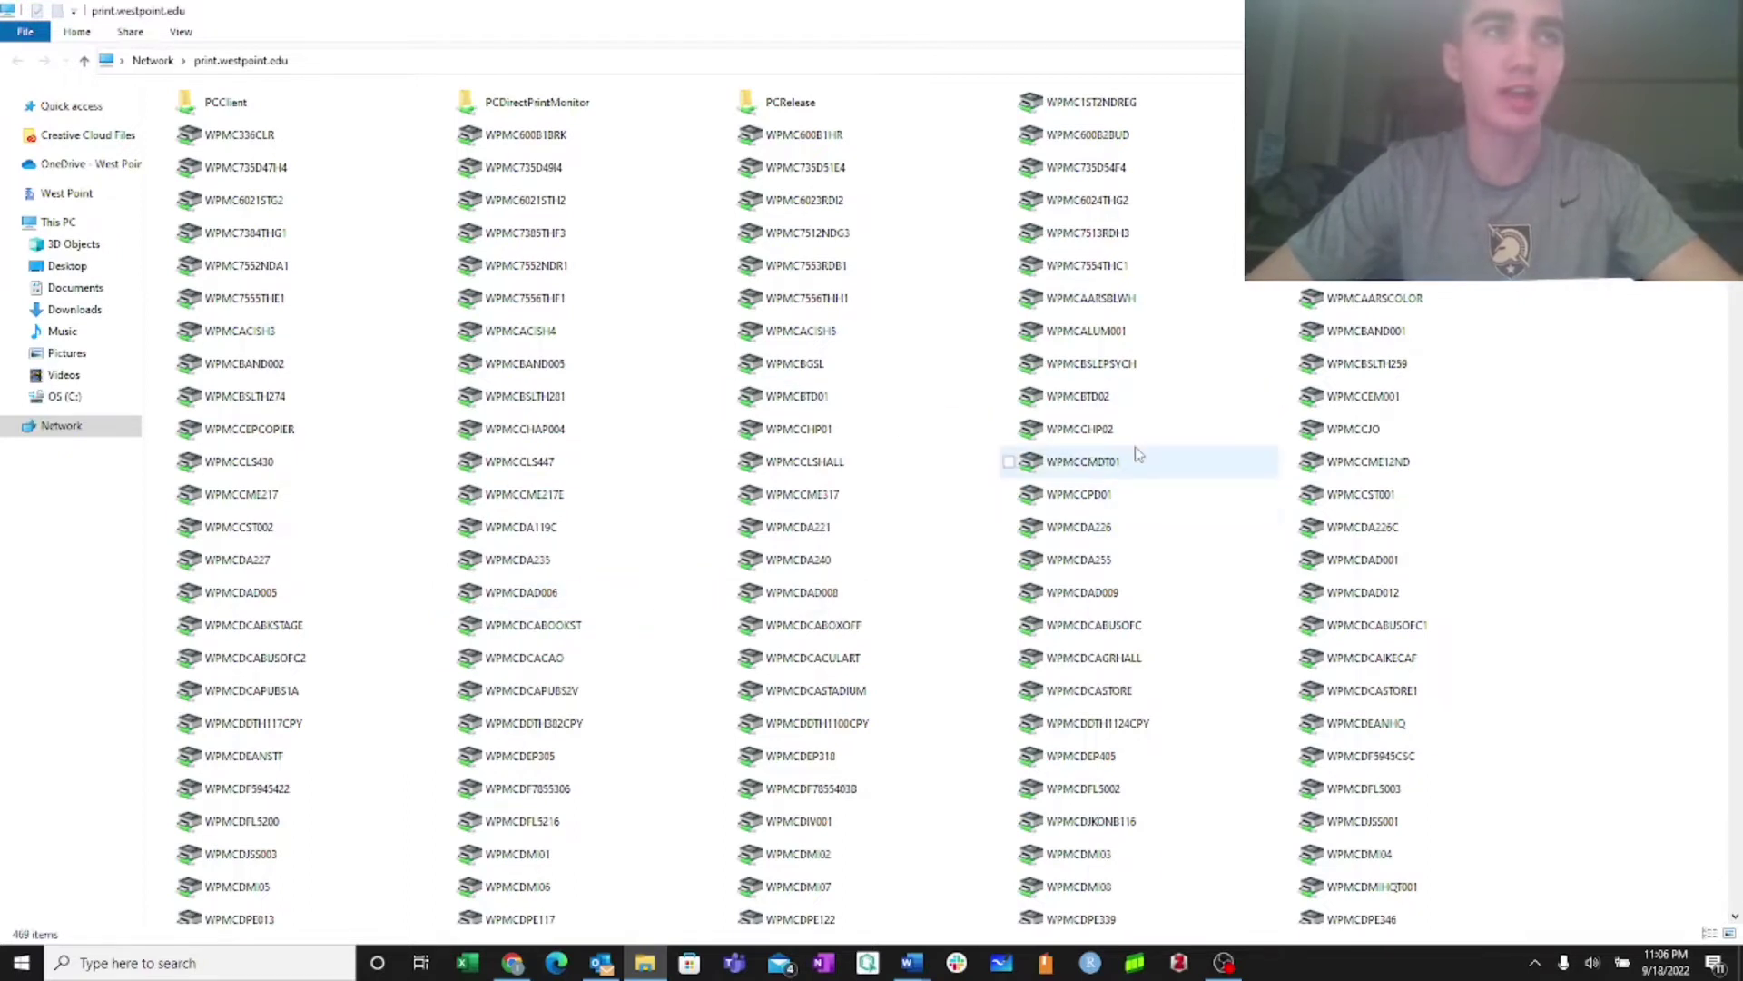
mouse_move(1209, 435)
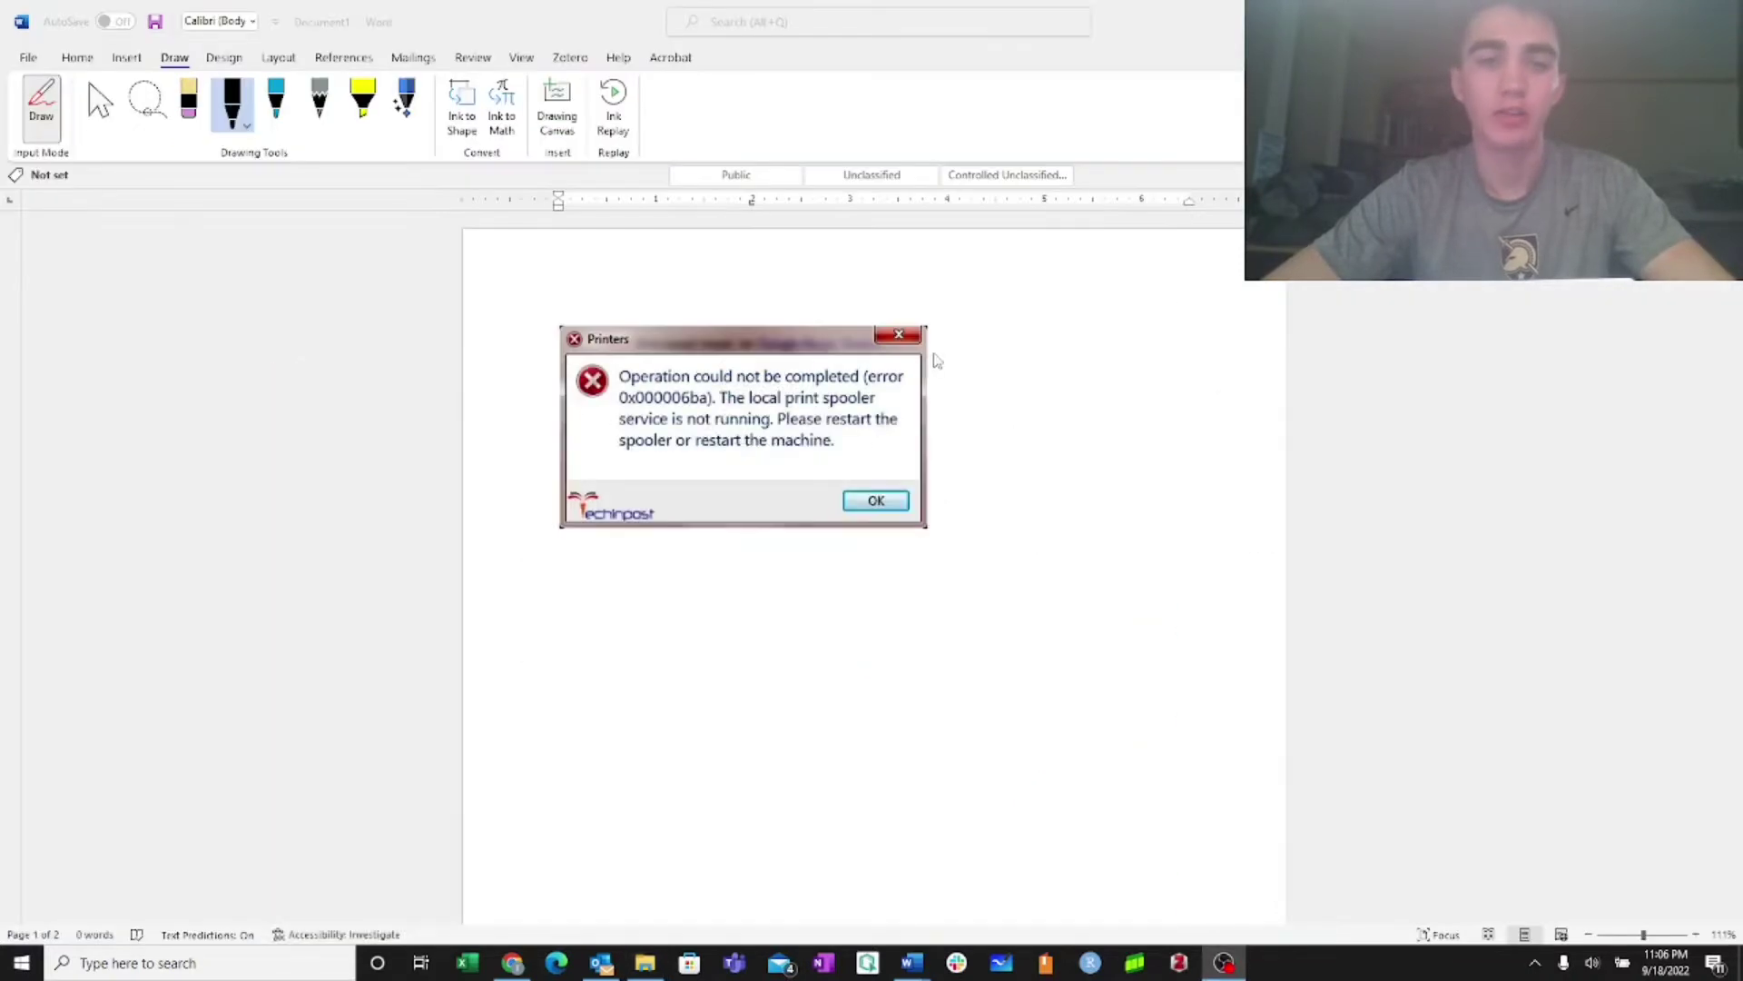
Launch Credential Manager via a 'credential' search and show the Windows Credentials
click(136, 966)
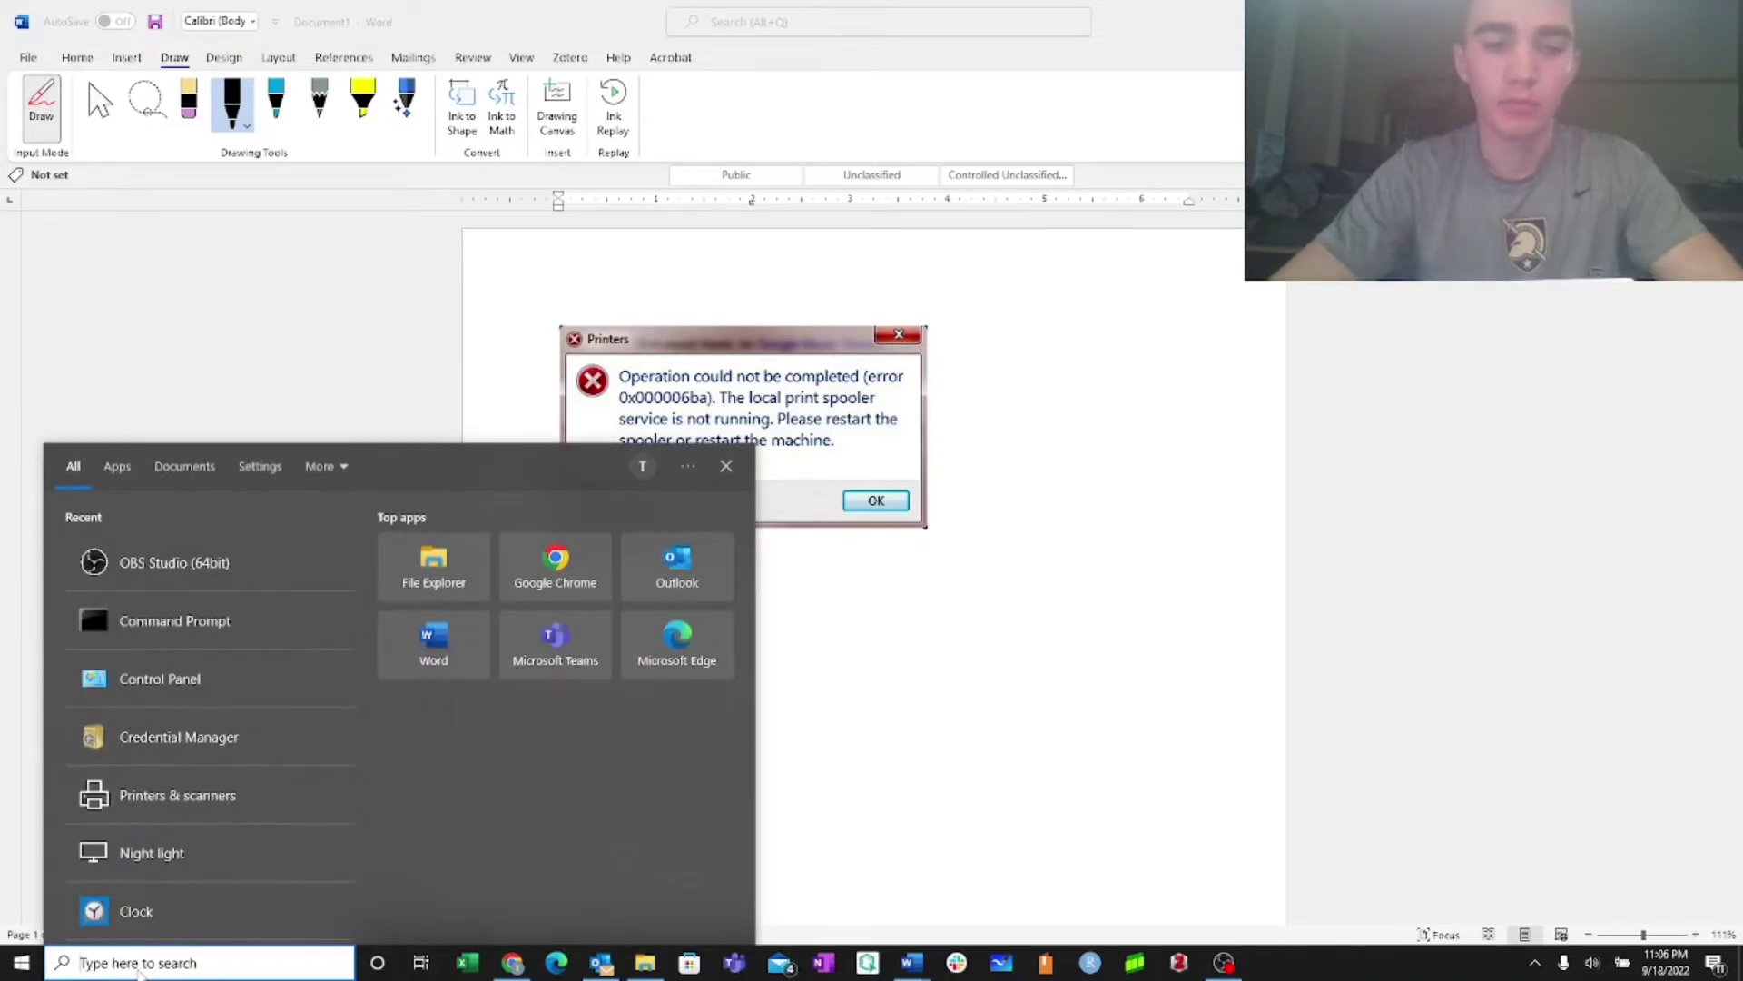
text(credential)
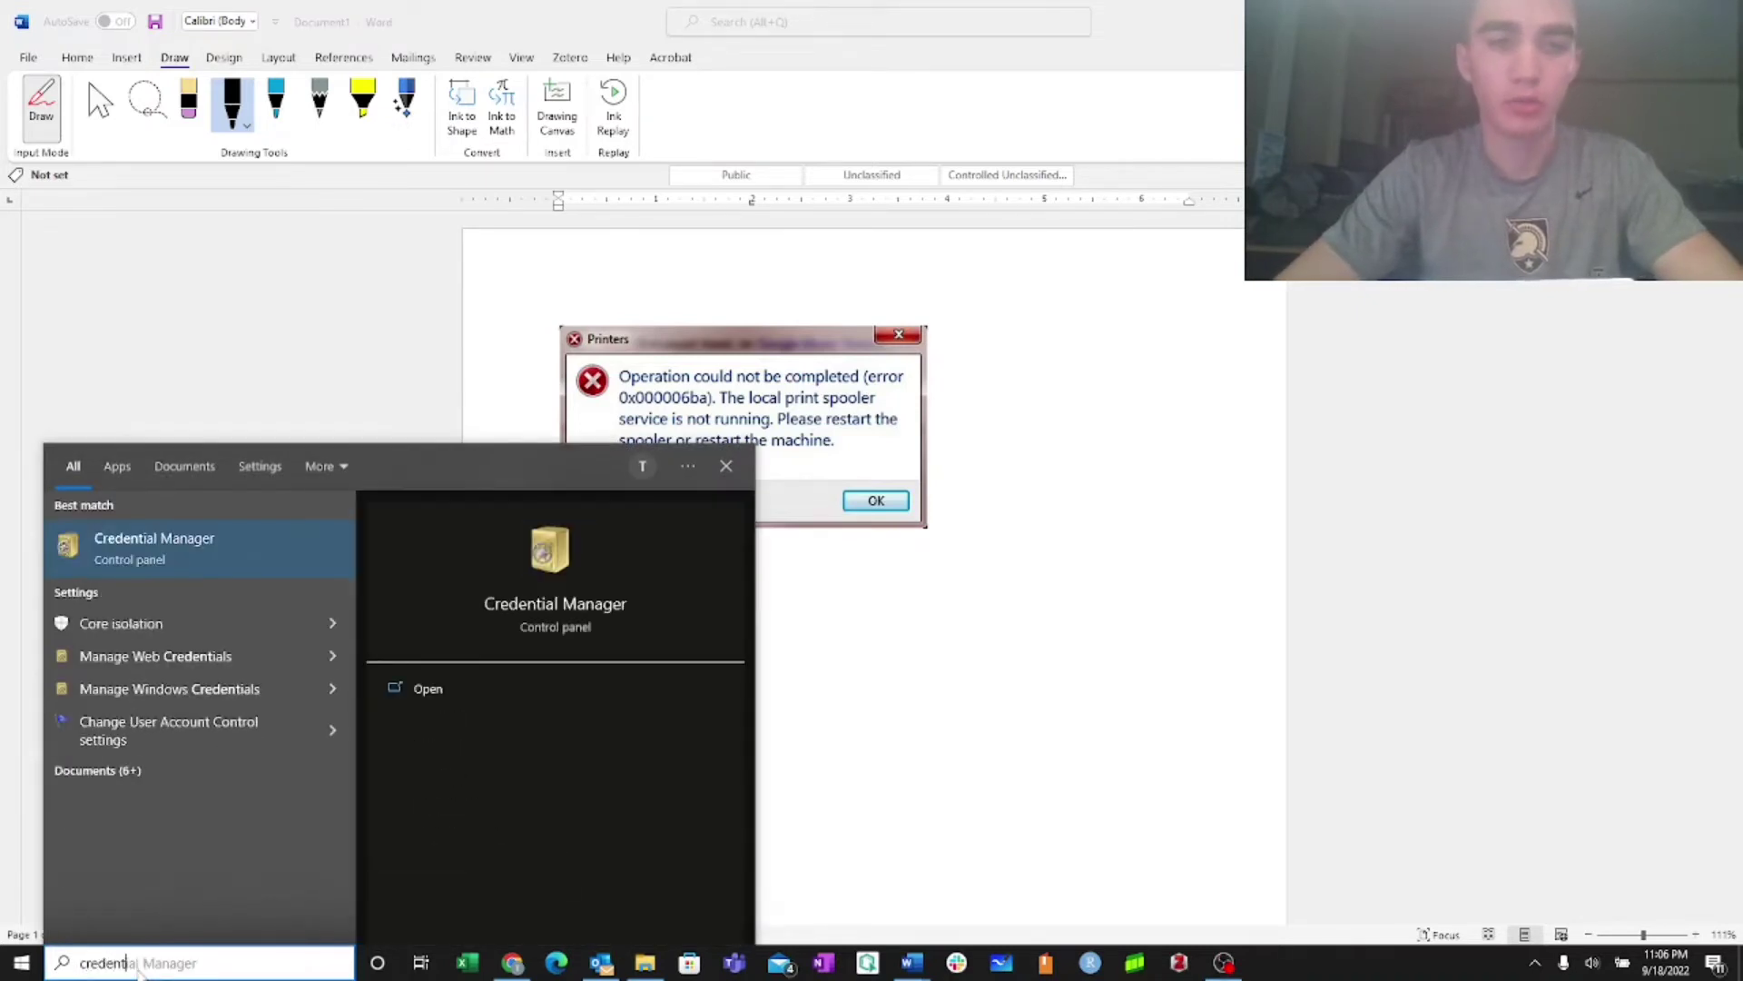
key(Return)
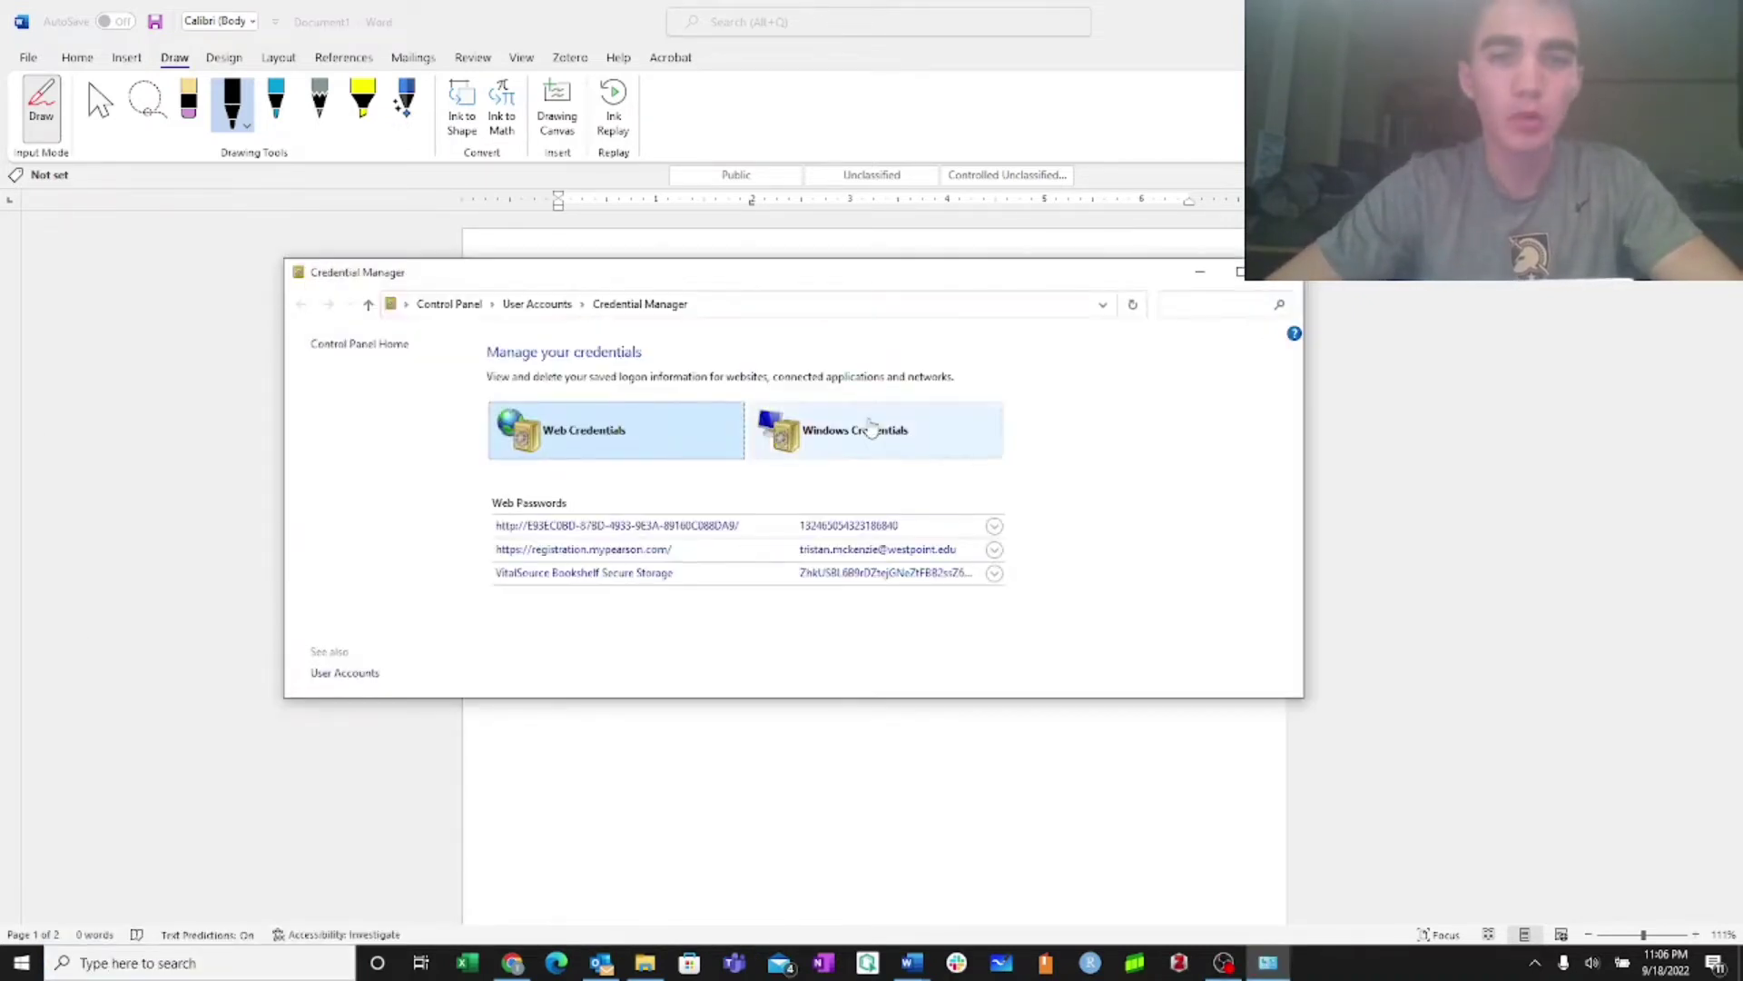
click(878, 434)
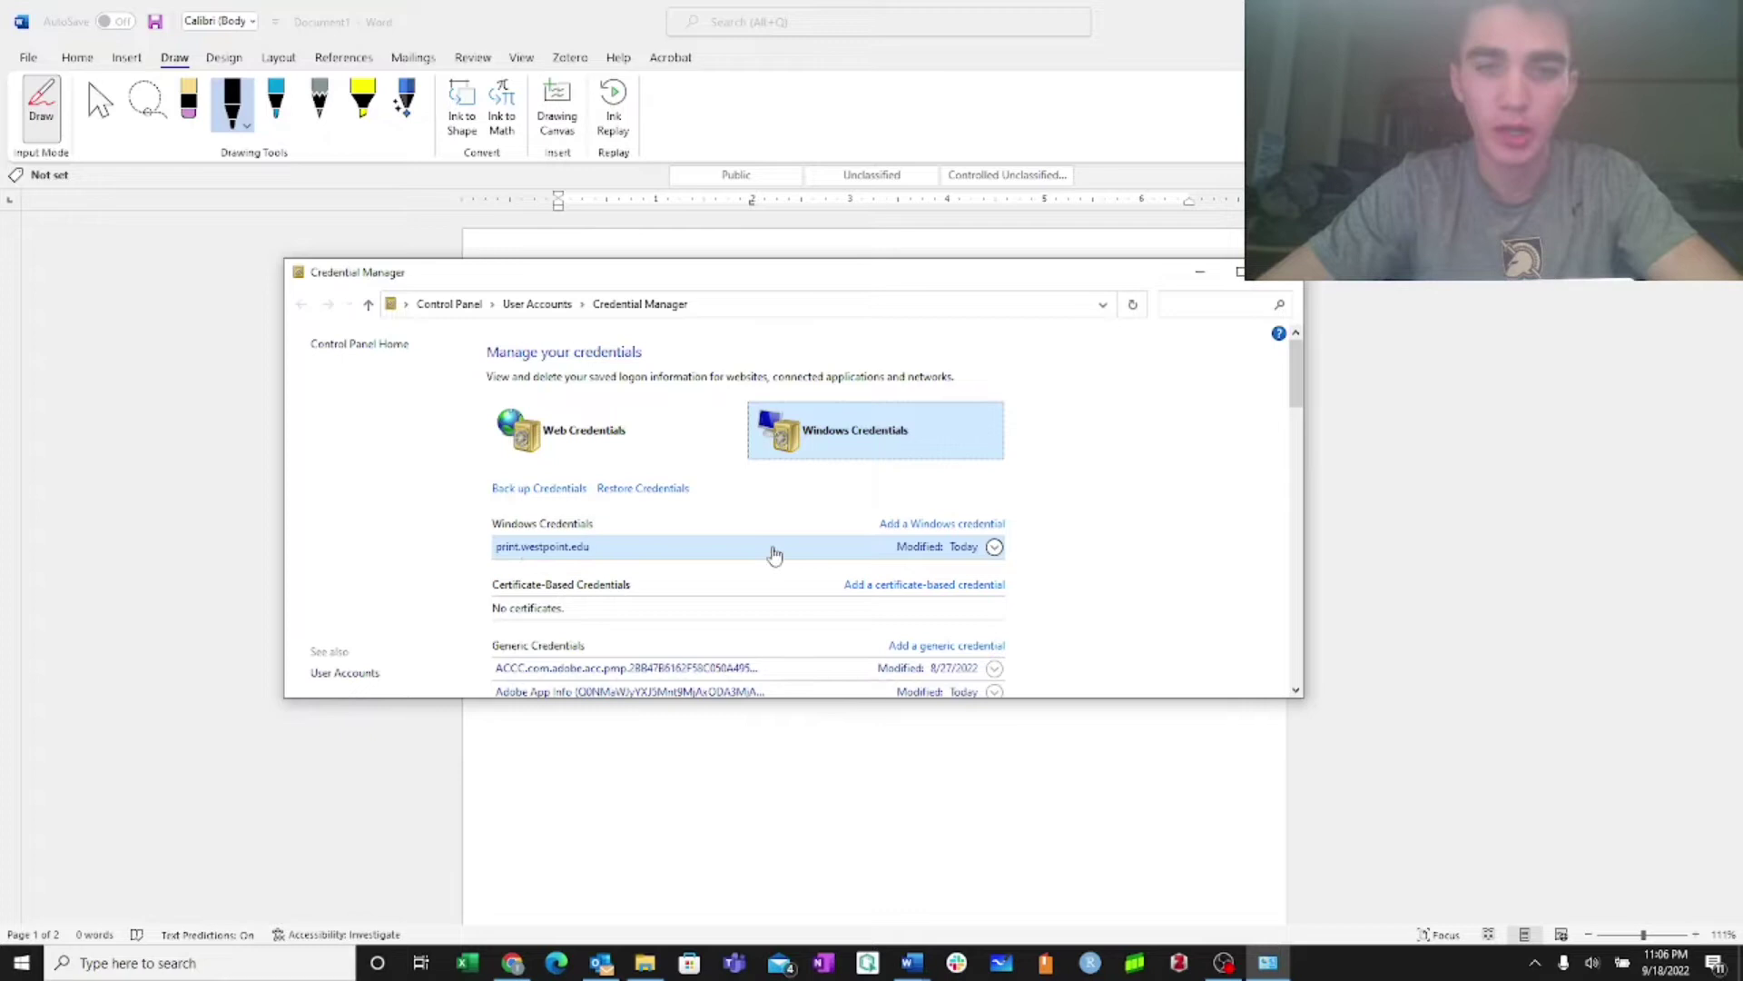
Enter print.westpoint.edu and the user's account name as a new Windows credential, then cancel
click(956, 527)
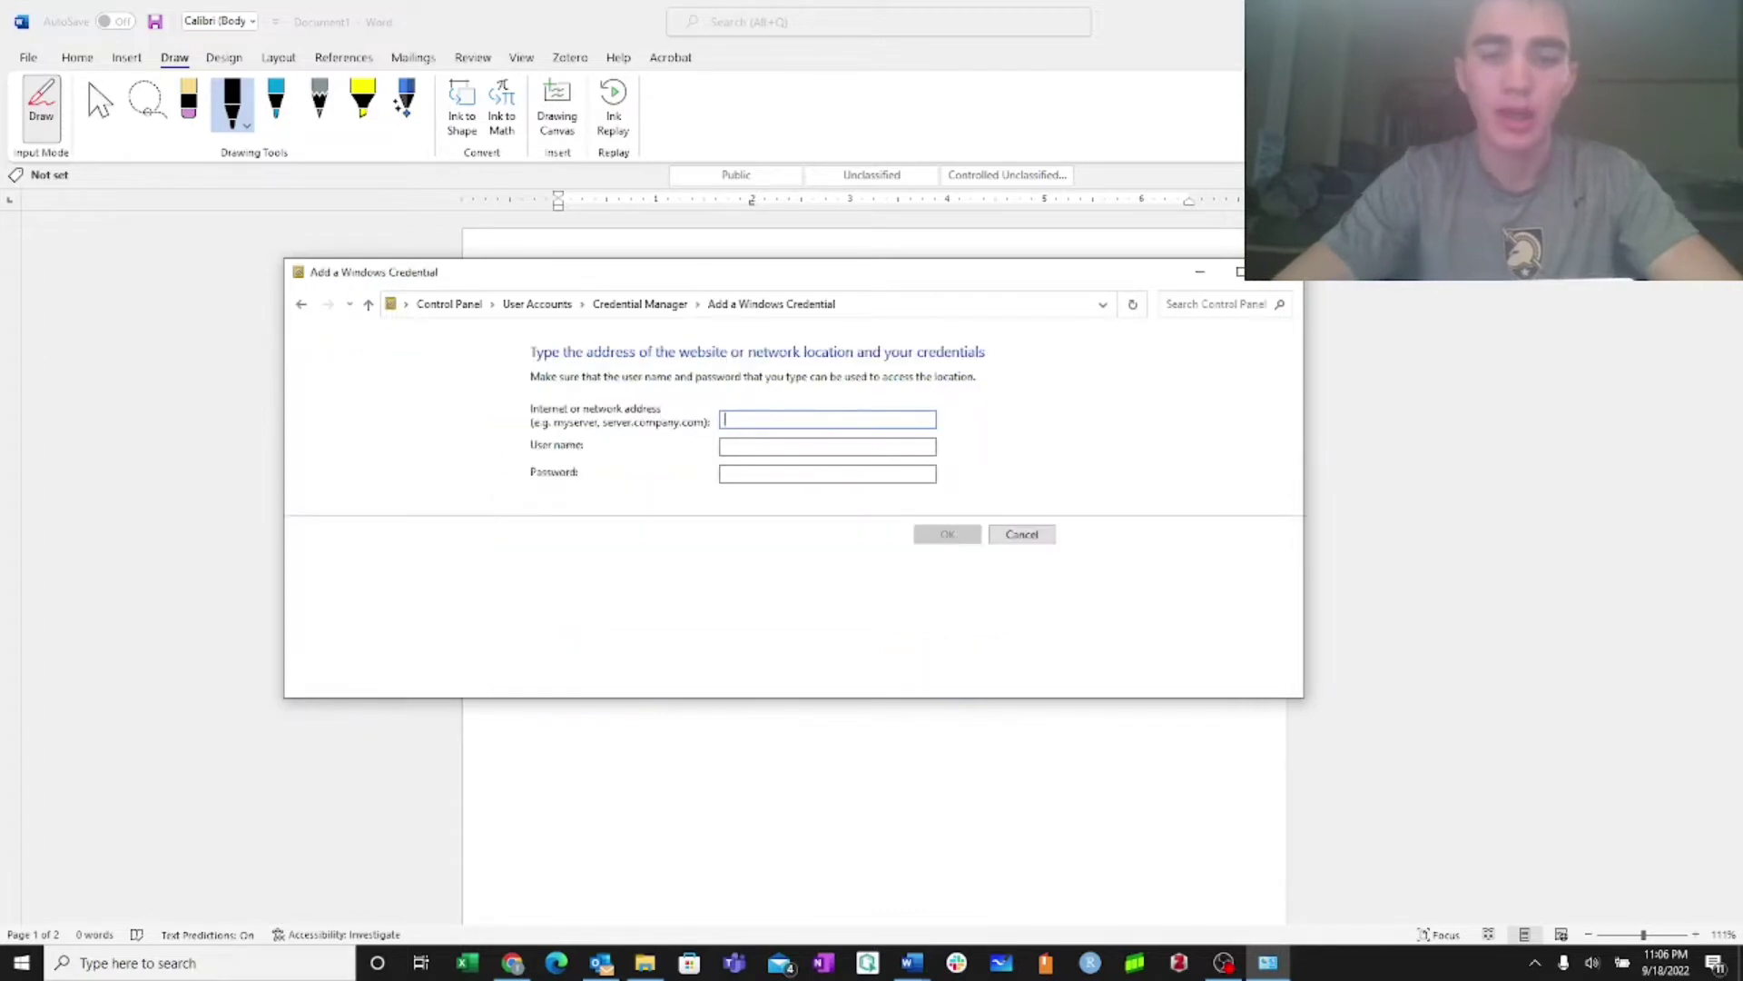
text(print.westpo)
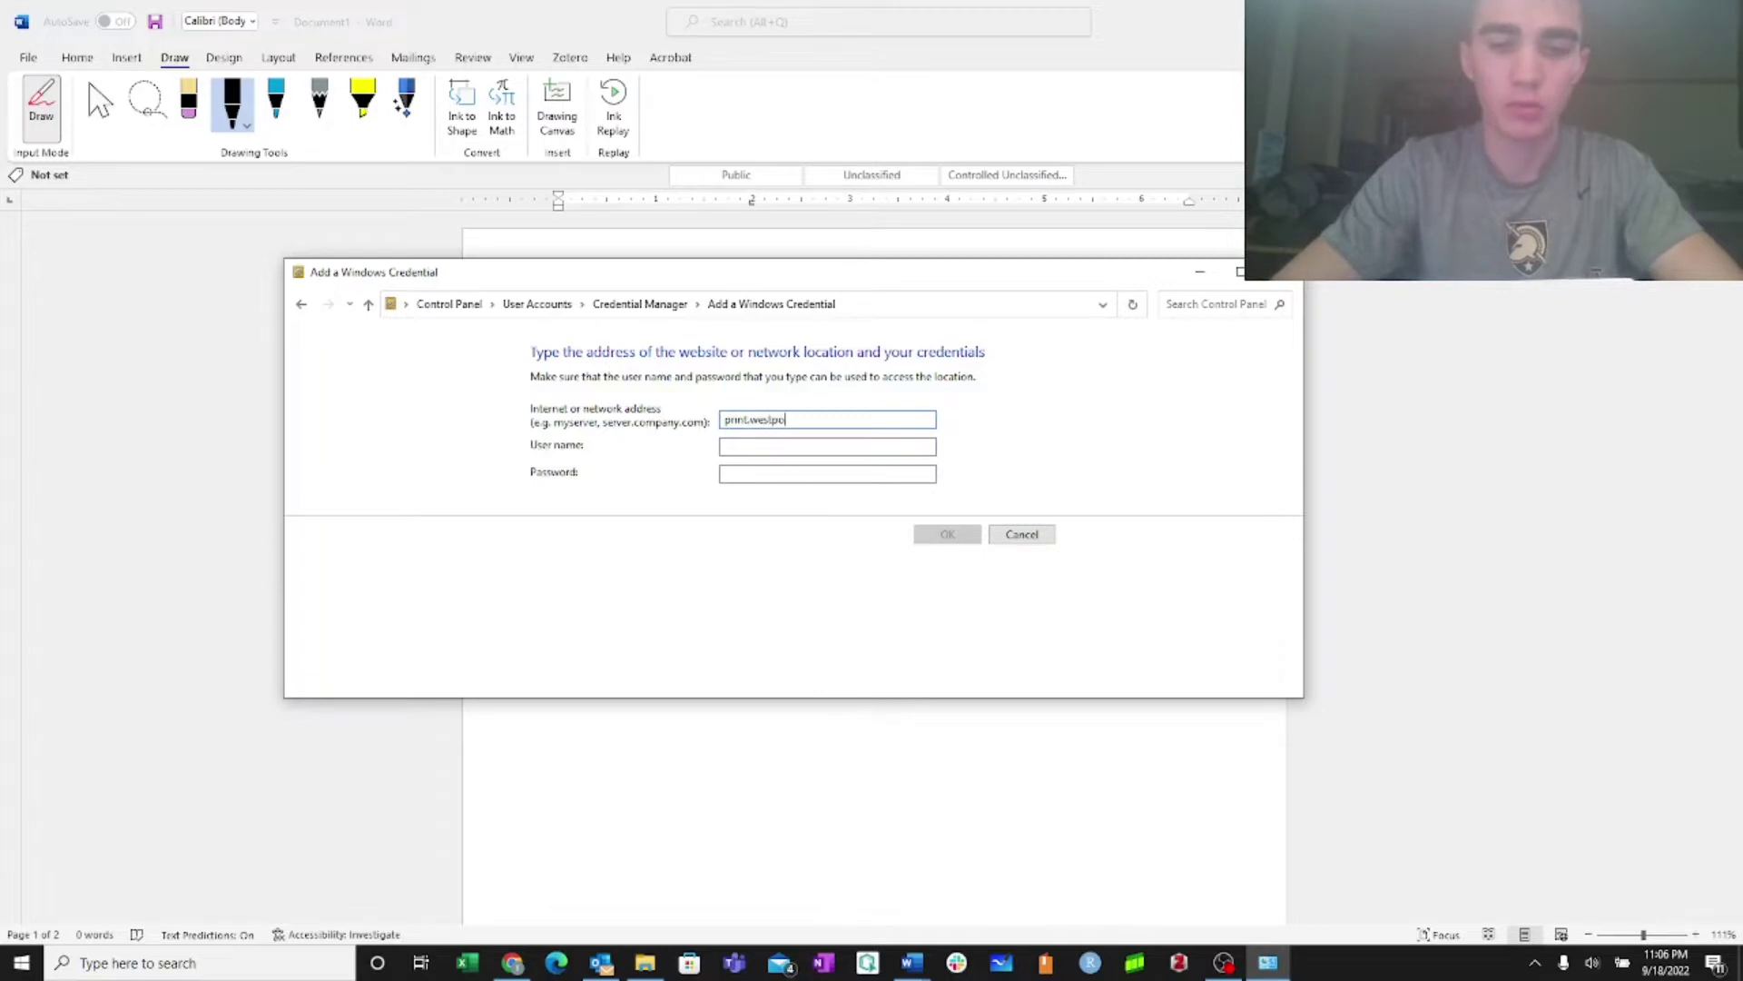
text(int.edu)
key(Tab)
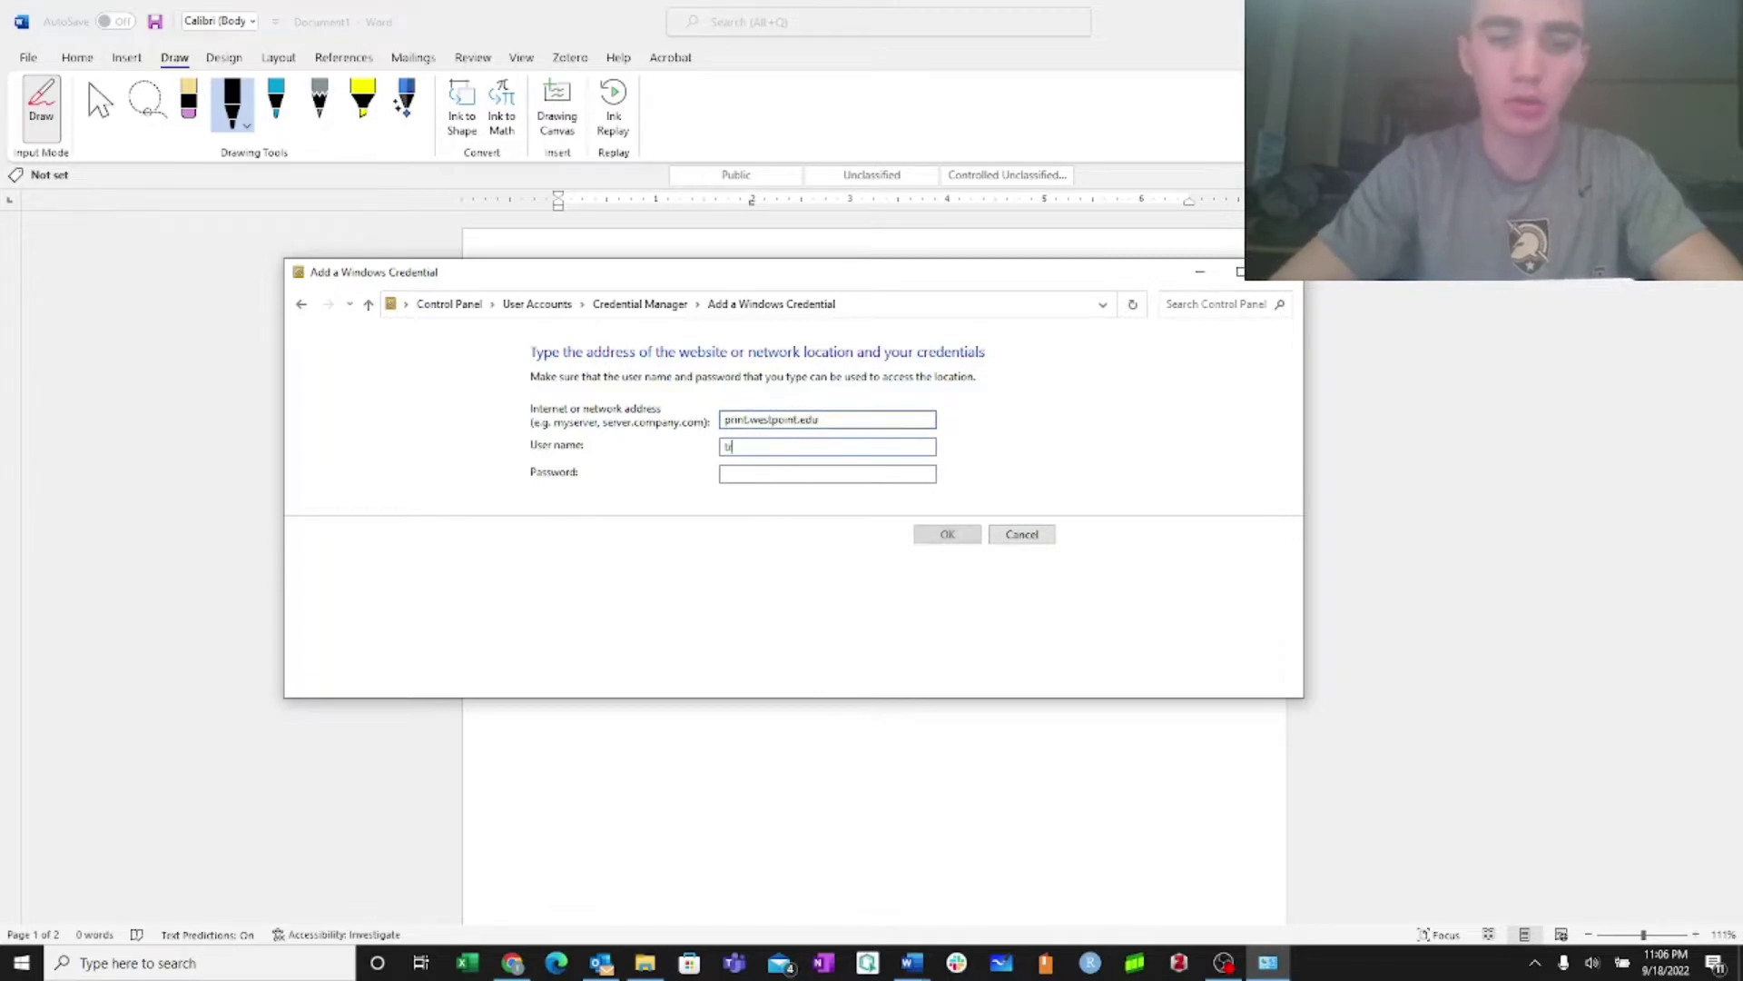
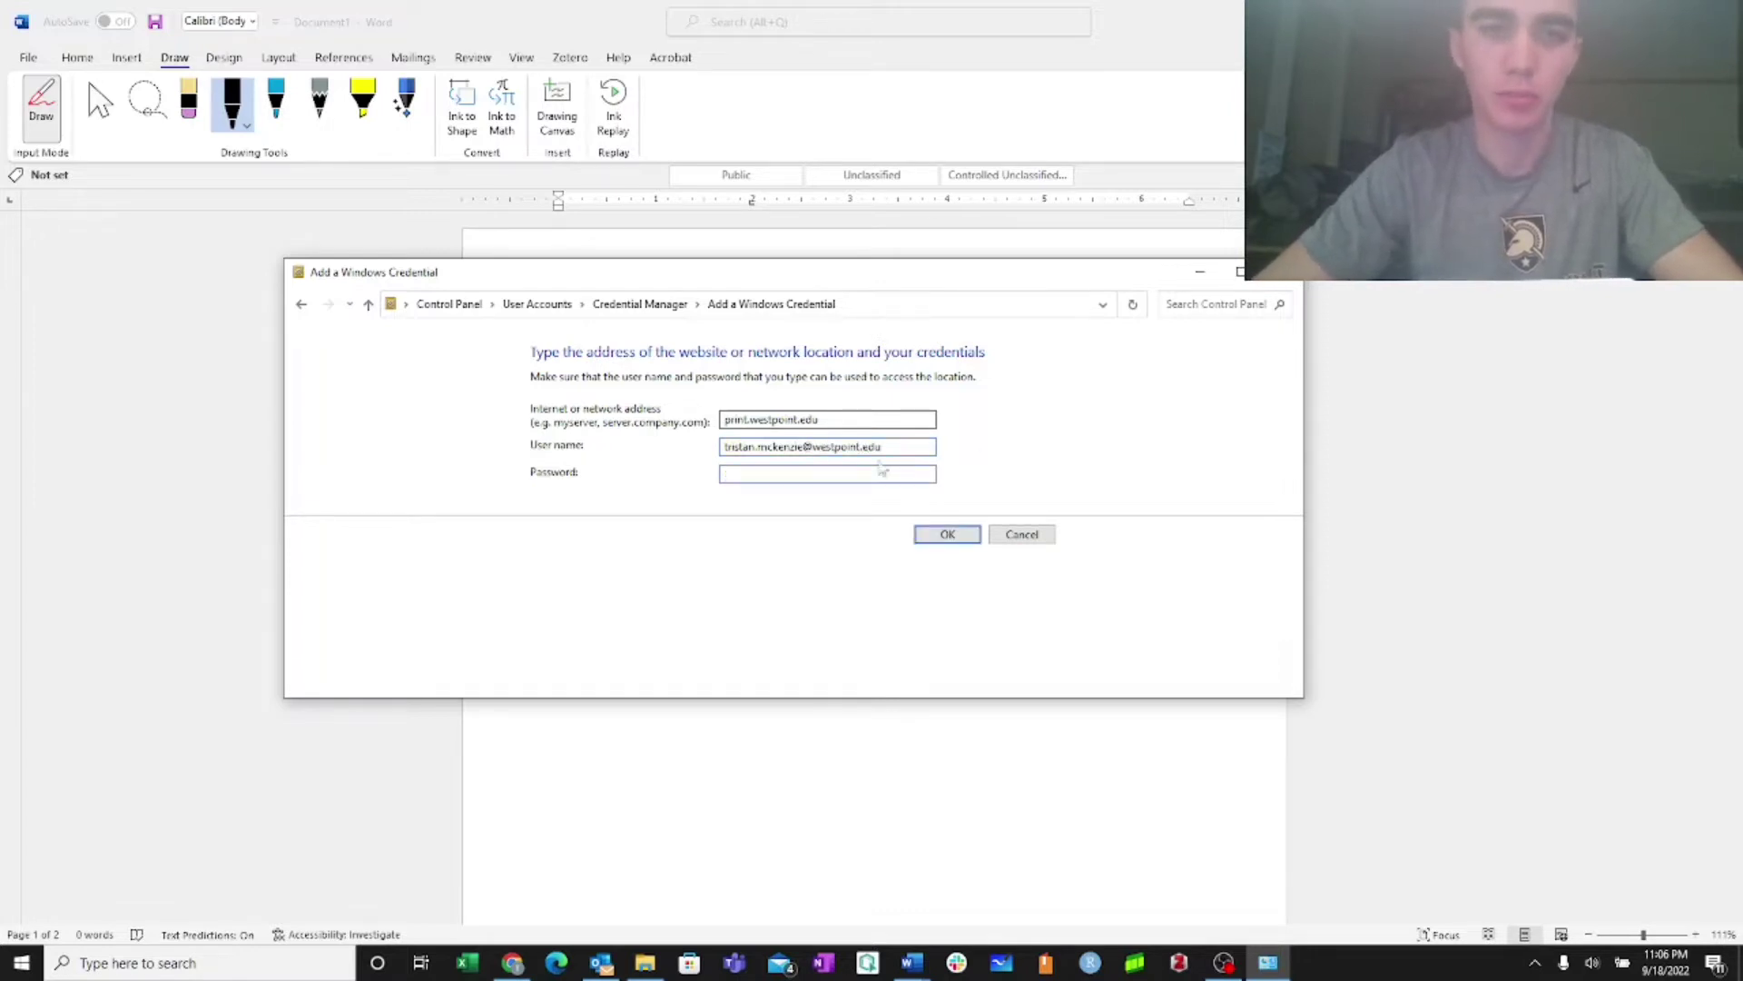
key(Tab)
click(1021, 534)
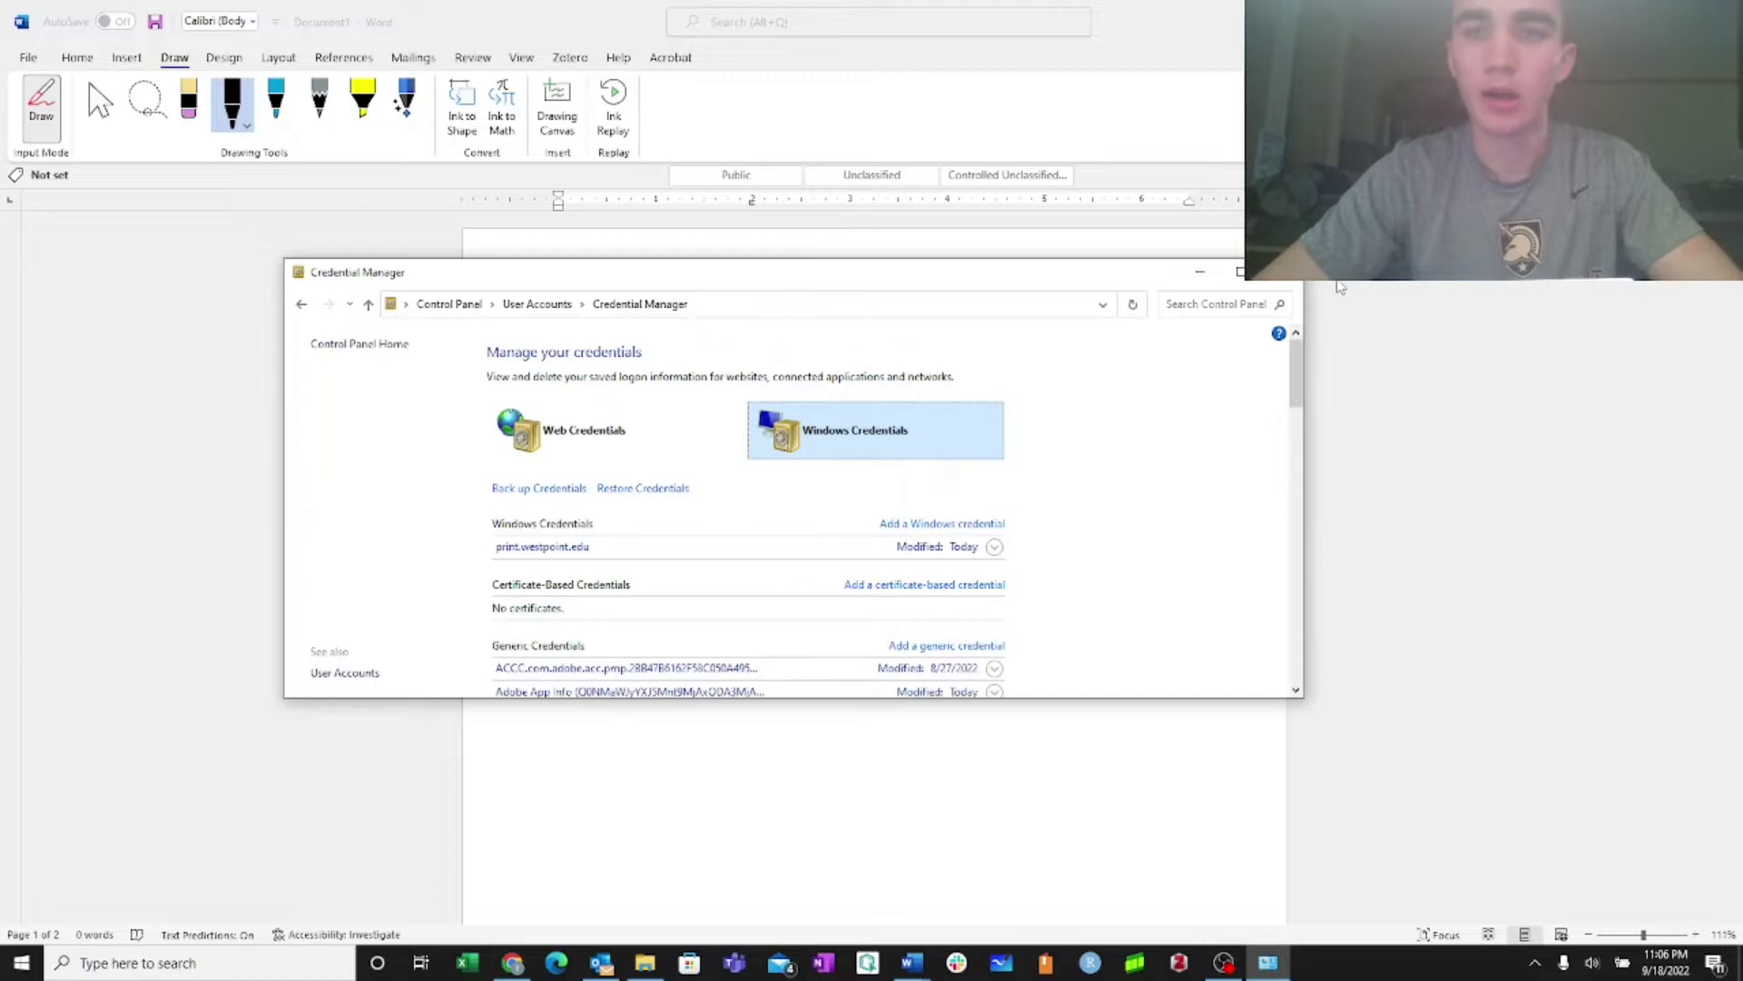
Close Credential Manager to return to Word
click(1291, 282)
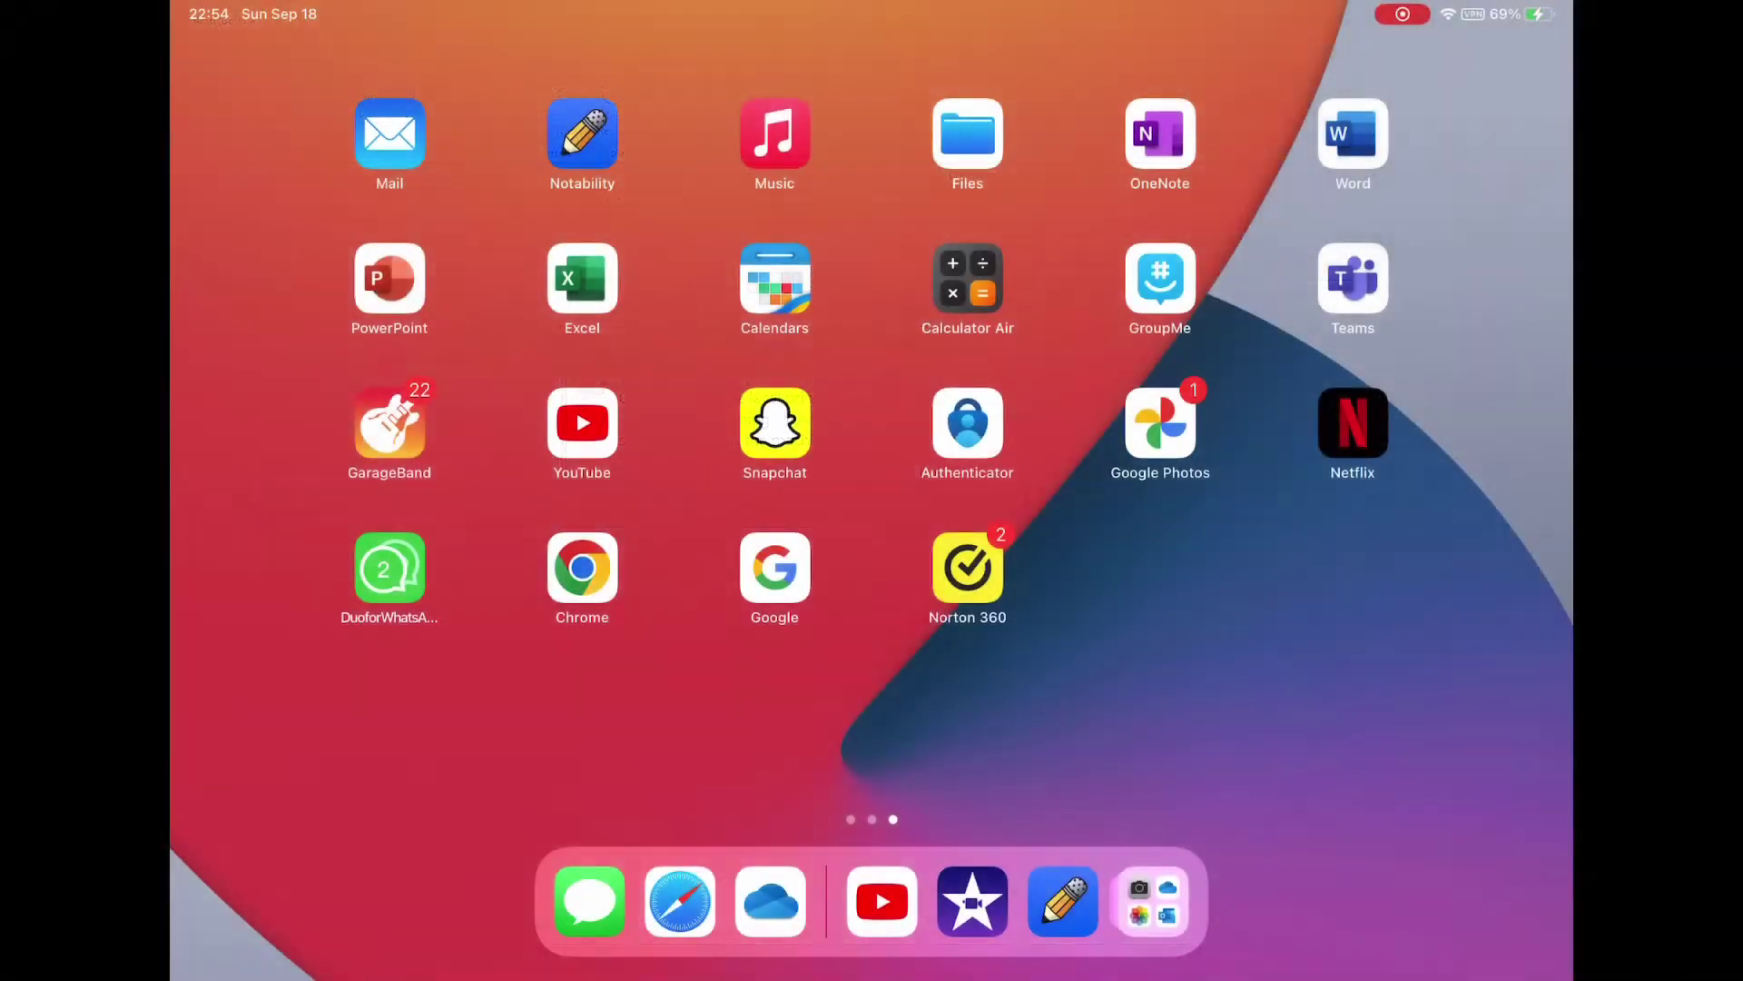
Launch Notability and create a new blank note in SS201
click(582, 134)
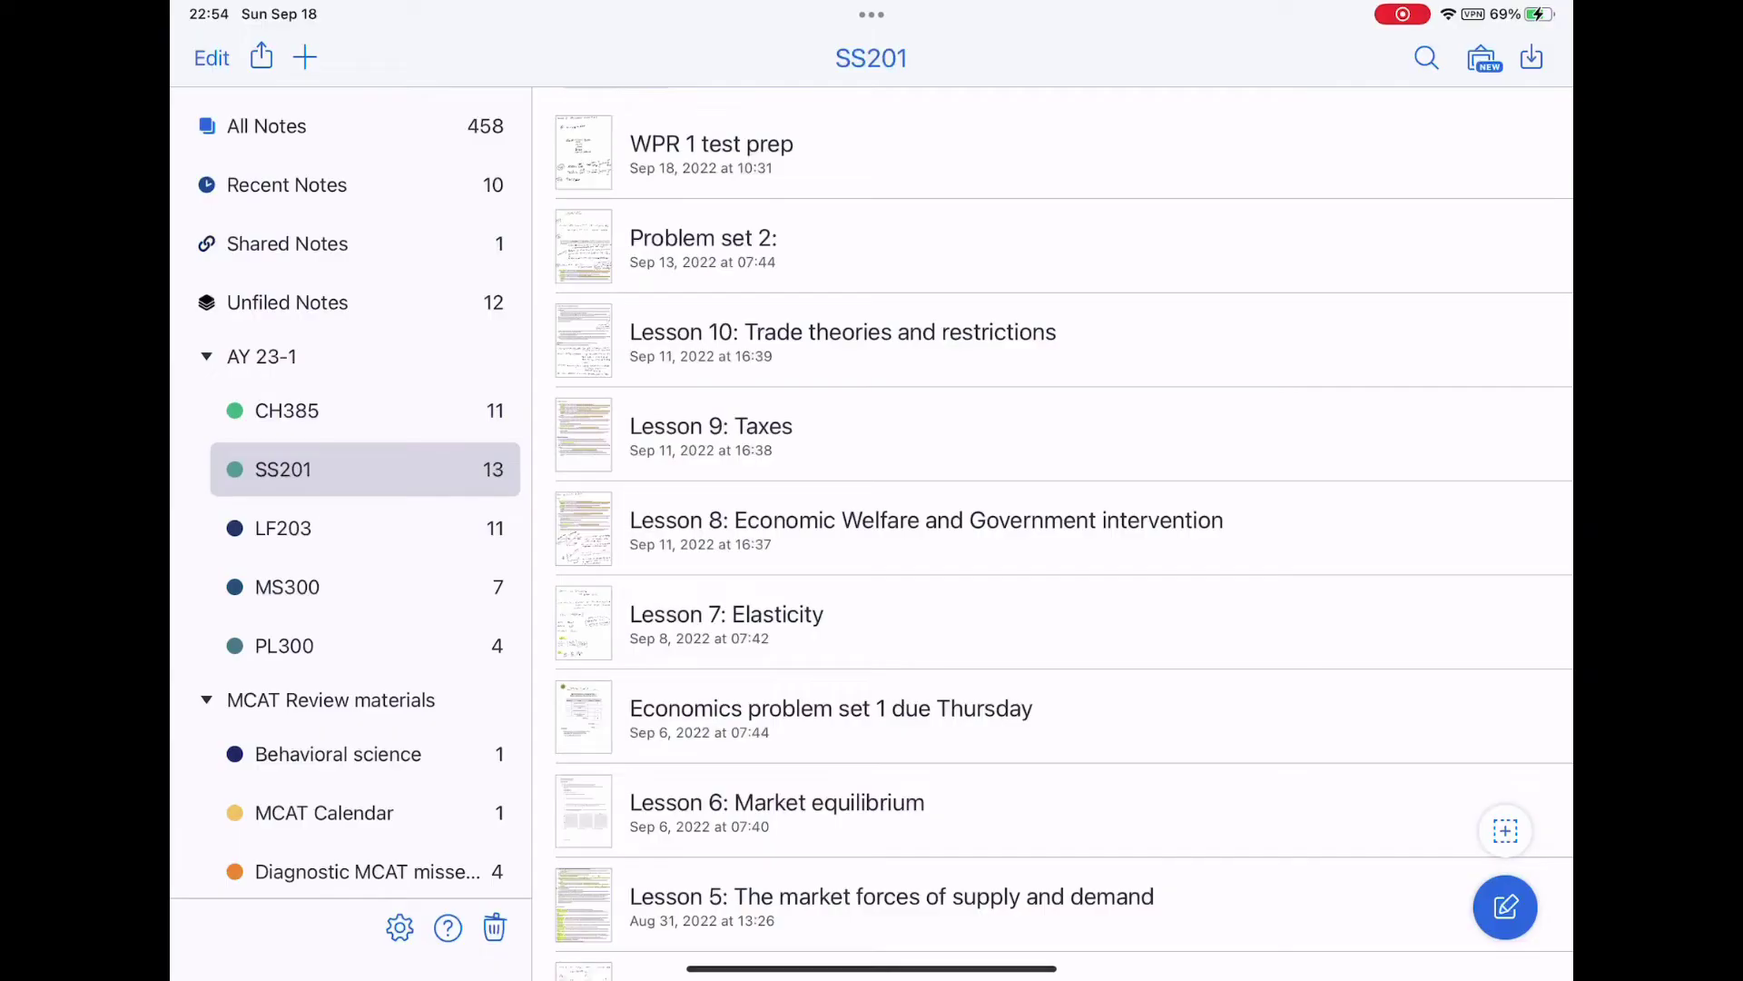
click(1505, 906)
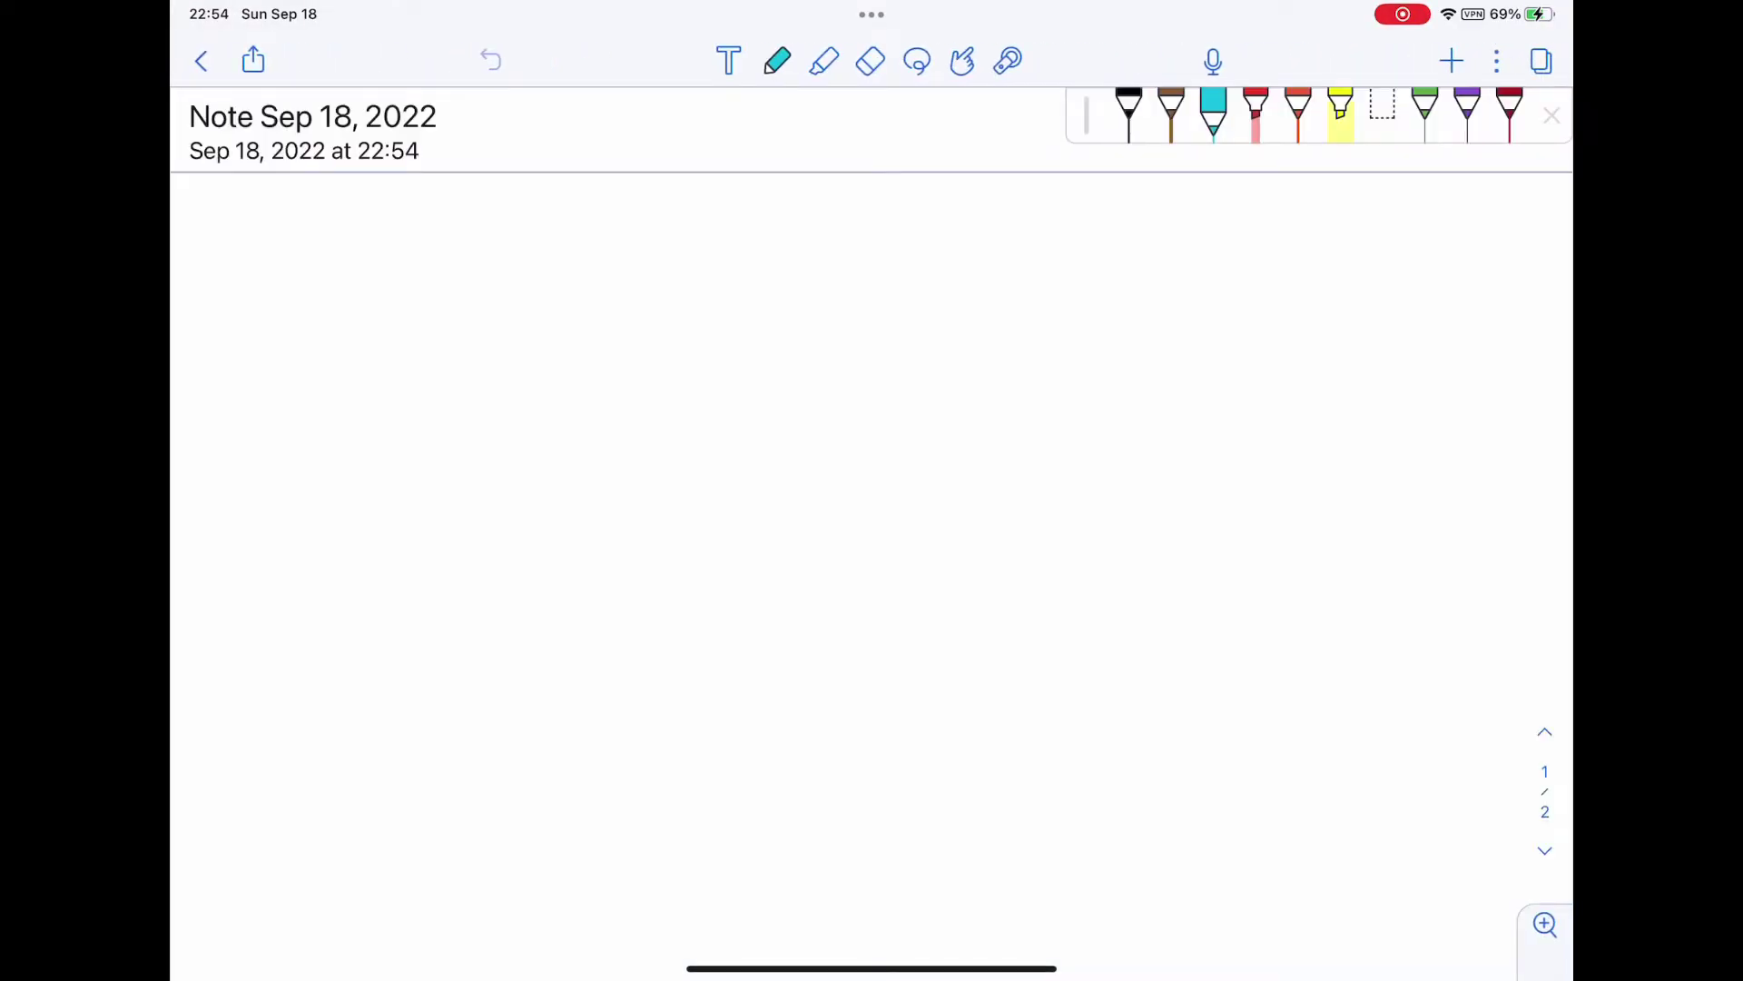
scroll(872, 490, down, 2)
Handwrite "ISO, Fix this!" in cyan ink across the note
drag(440, 390, 443, 504)
drag(346, 402, 557, 367)
drag(383, 506, 527, 483)
mouse_move(632, 368)
mouse_down()
mouse_move(631, 423)
mouse_move(581, 488)
mouse_up()
drag(742, 382, 747, 351)
drag(803, 443, 804, 490)
mouse_move(896, 384)
mouse_down()
mouse_move(896, 448)
mouse_move(976, 342)
mouse_up()
mouse_move(895, 427)
mouse_down()
mouse_move(953, 406)
mouse_move(1076, 443)
mouse_up()
drag(1046, 417, 1018, 444)
drag(1142, 329, 1136, 445)
mouse_move(1115, 386)
mouse_down()
mouse_move(1167, 364)
mouse_move(1215, 449)
mouse_move(1249, 454)
mouse_up()
drag(1226, 341, 1243, 352)
mouse_move(1278, 395)
mouse_down()
mouse_move(1313, 366)
mouse_move(1289, 451)
mouse_up()
drag(1374, 333, 1369, 411)
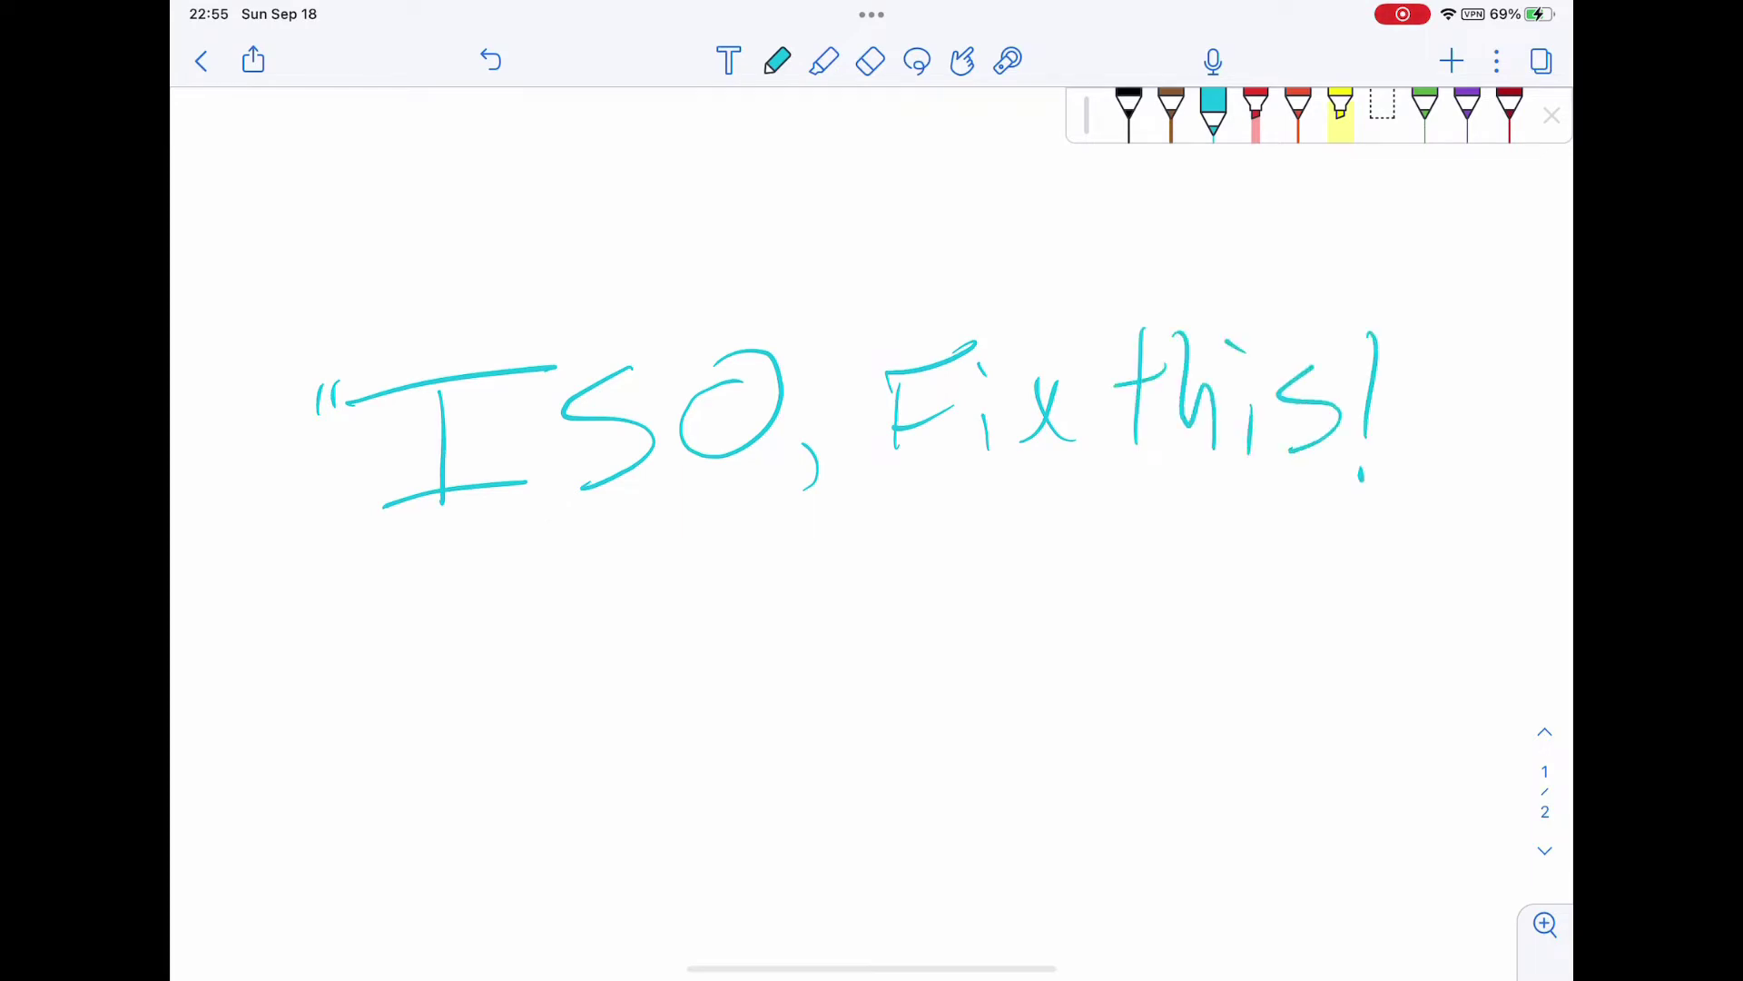
drag(1419, 304, 1407, 346)
drag(1451, 296, 1435, 344)
Handwrite "Please" beneath the first line
mouse_move(904, 610)
mouse_down()
mouse_move(908, 688)
mouse_move(909, 650)
mouse_up()
mouse_move(958, 607)
mouse_down()
mouse_move(950, 672)
mouse_move(1053, 652)
mouse_up()
mouse_move(1053, 628)
mouse_down()
mouse_move(1082, 604)
mouse_move(1061, 653)
mouse_move(1264, 618)
mouse_up()
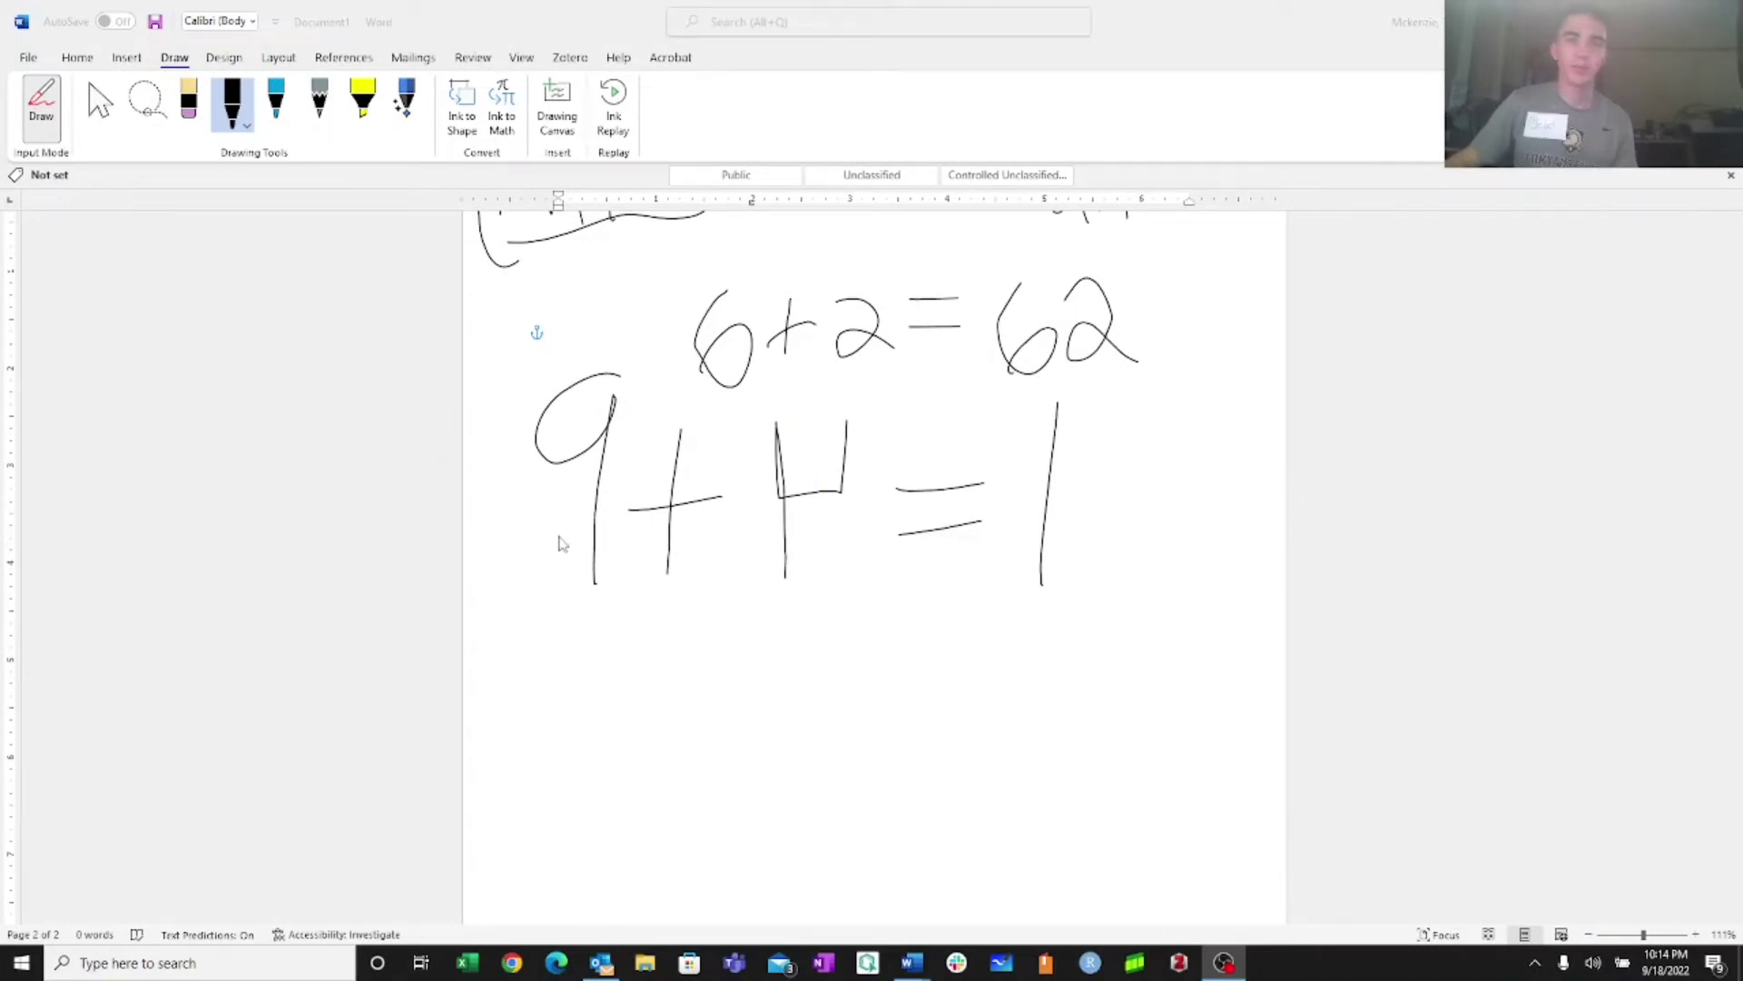
Scroll Word to the page with the ink equations 6+2=62 and 9+4=1
scroll(562, 542, up, 2)
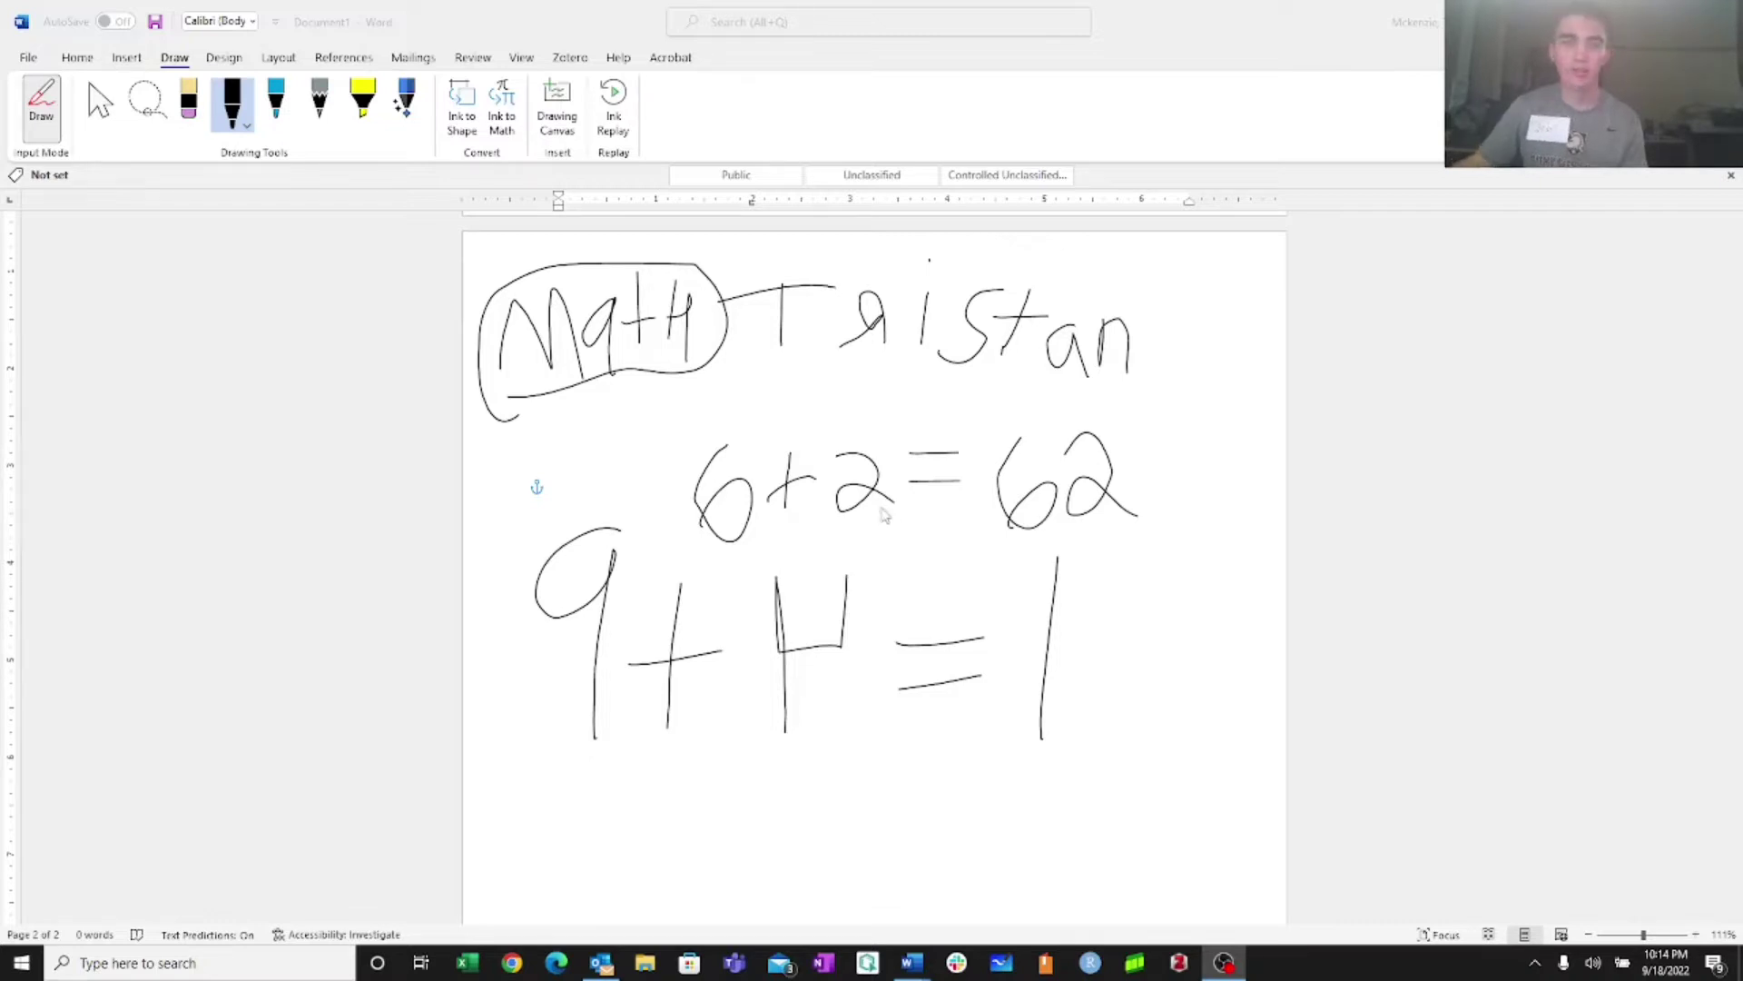
Open Printers & scanners from a 'printer' search and expand the WPMCMAC5THC3 printer's options
click(272, 960)
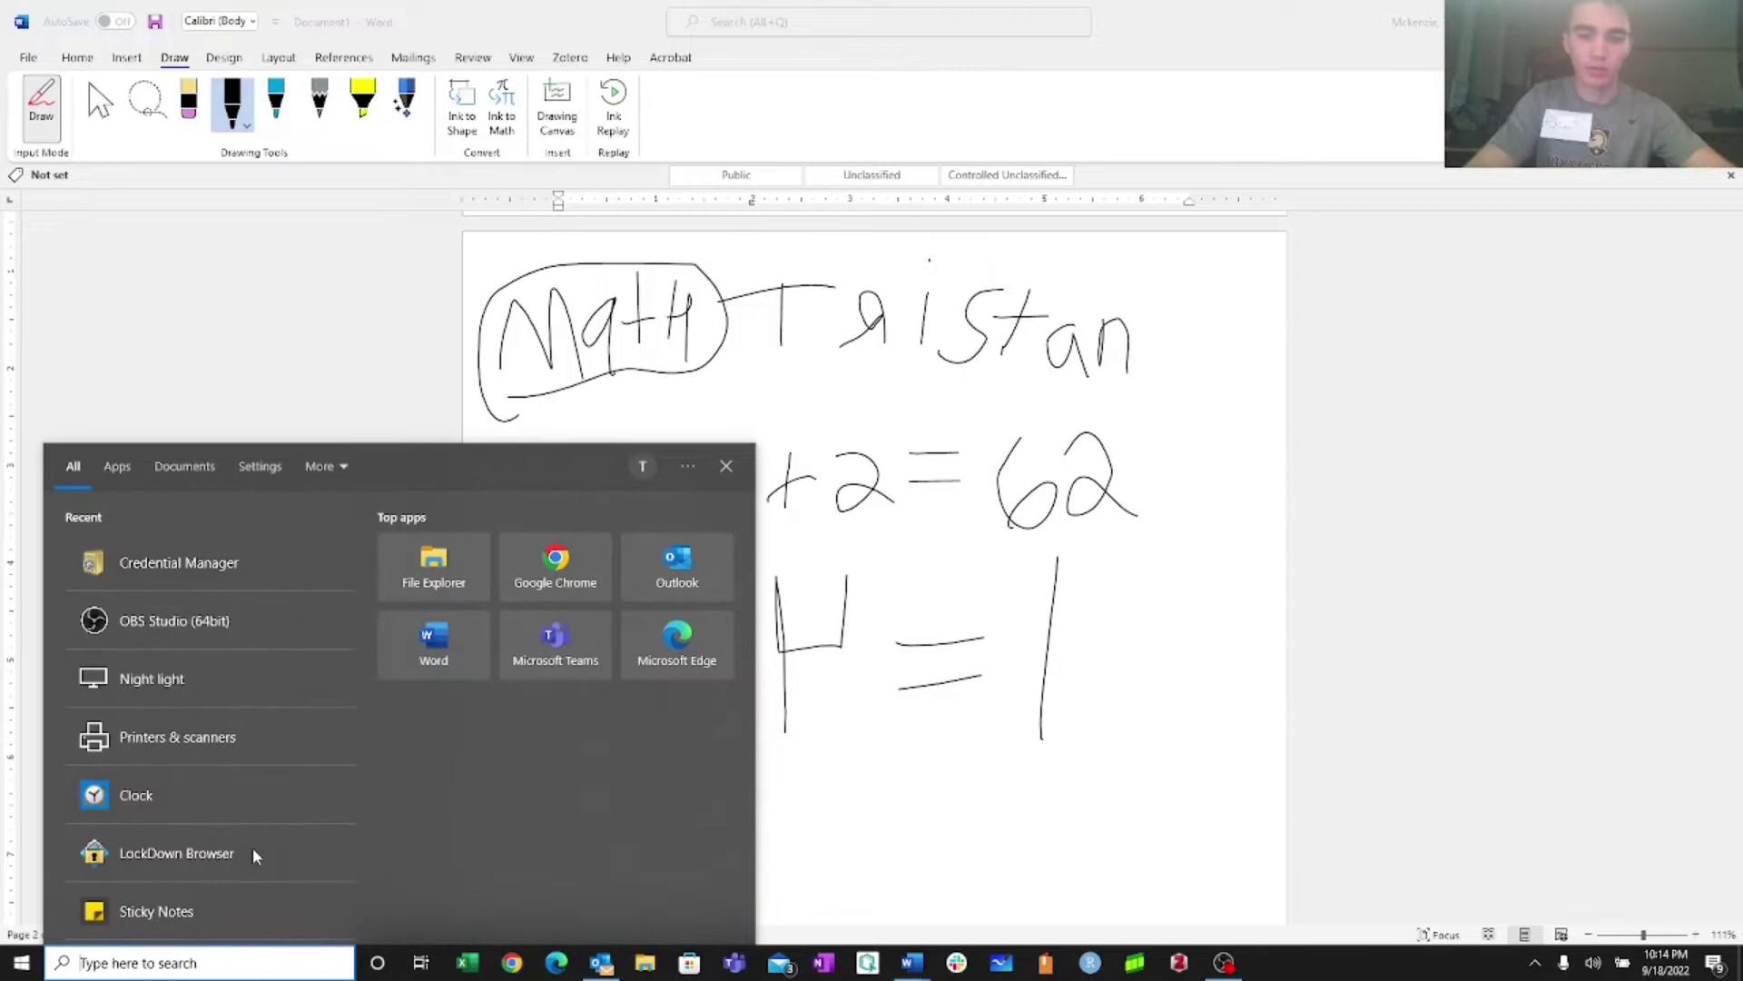
text(printer)
key(Return)
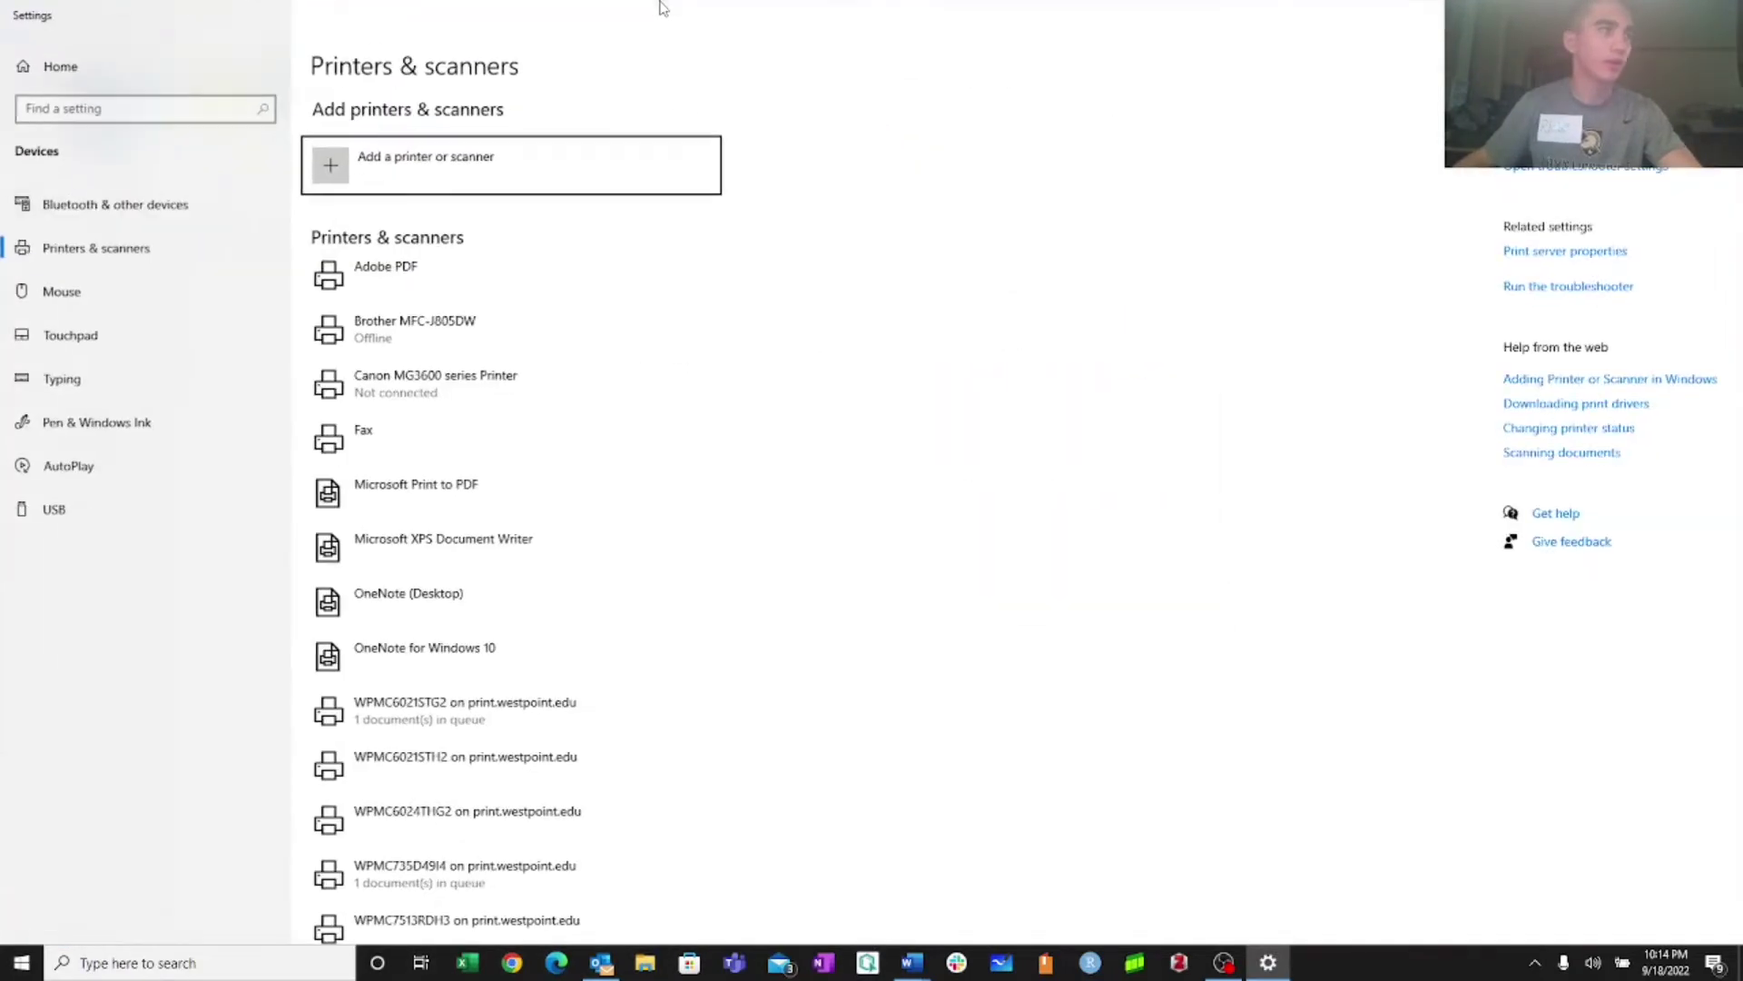
scroll(505, 671, down, 6)
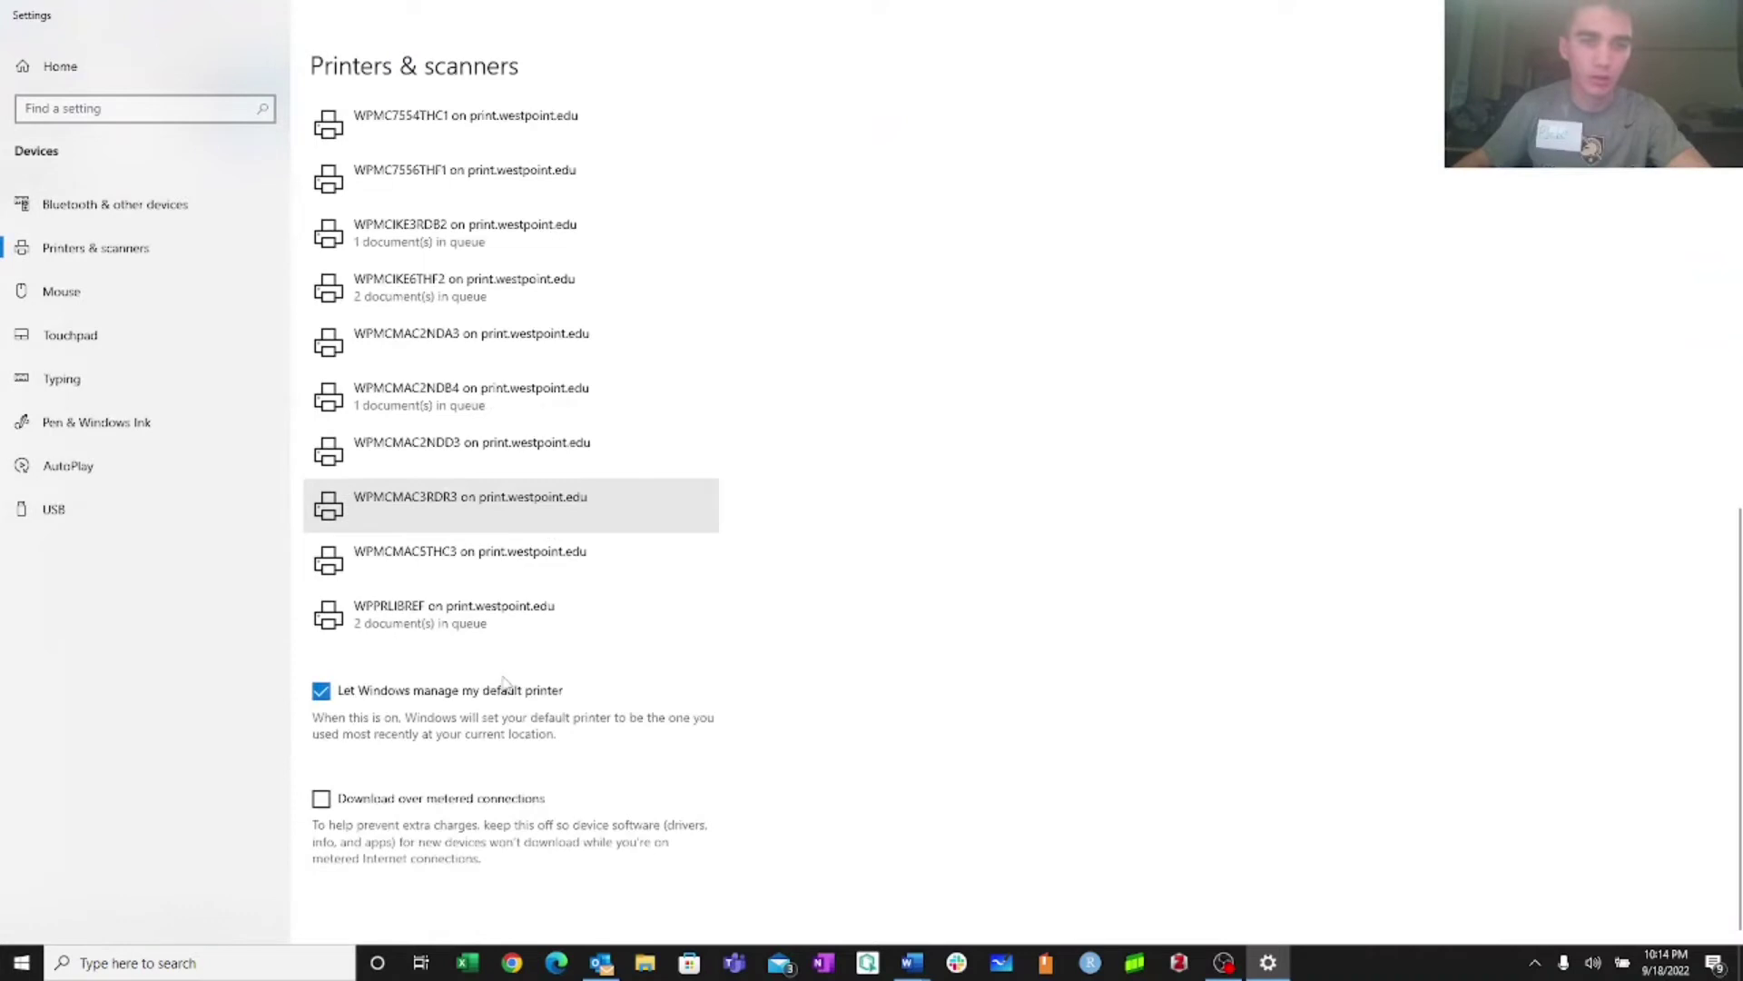
click(487, 581)
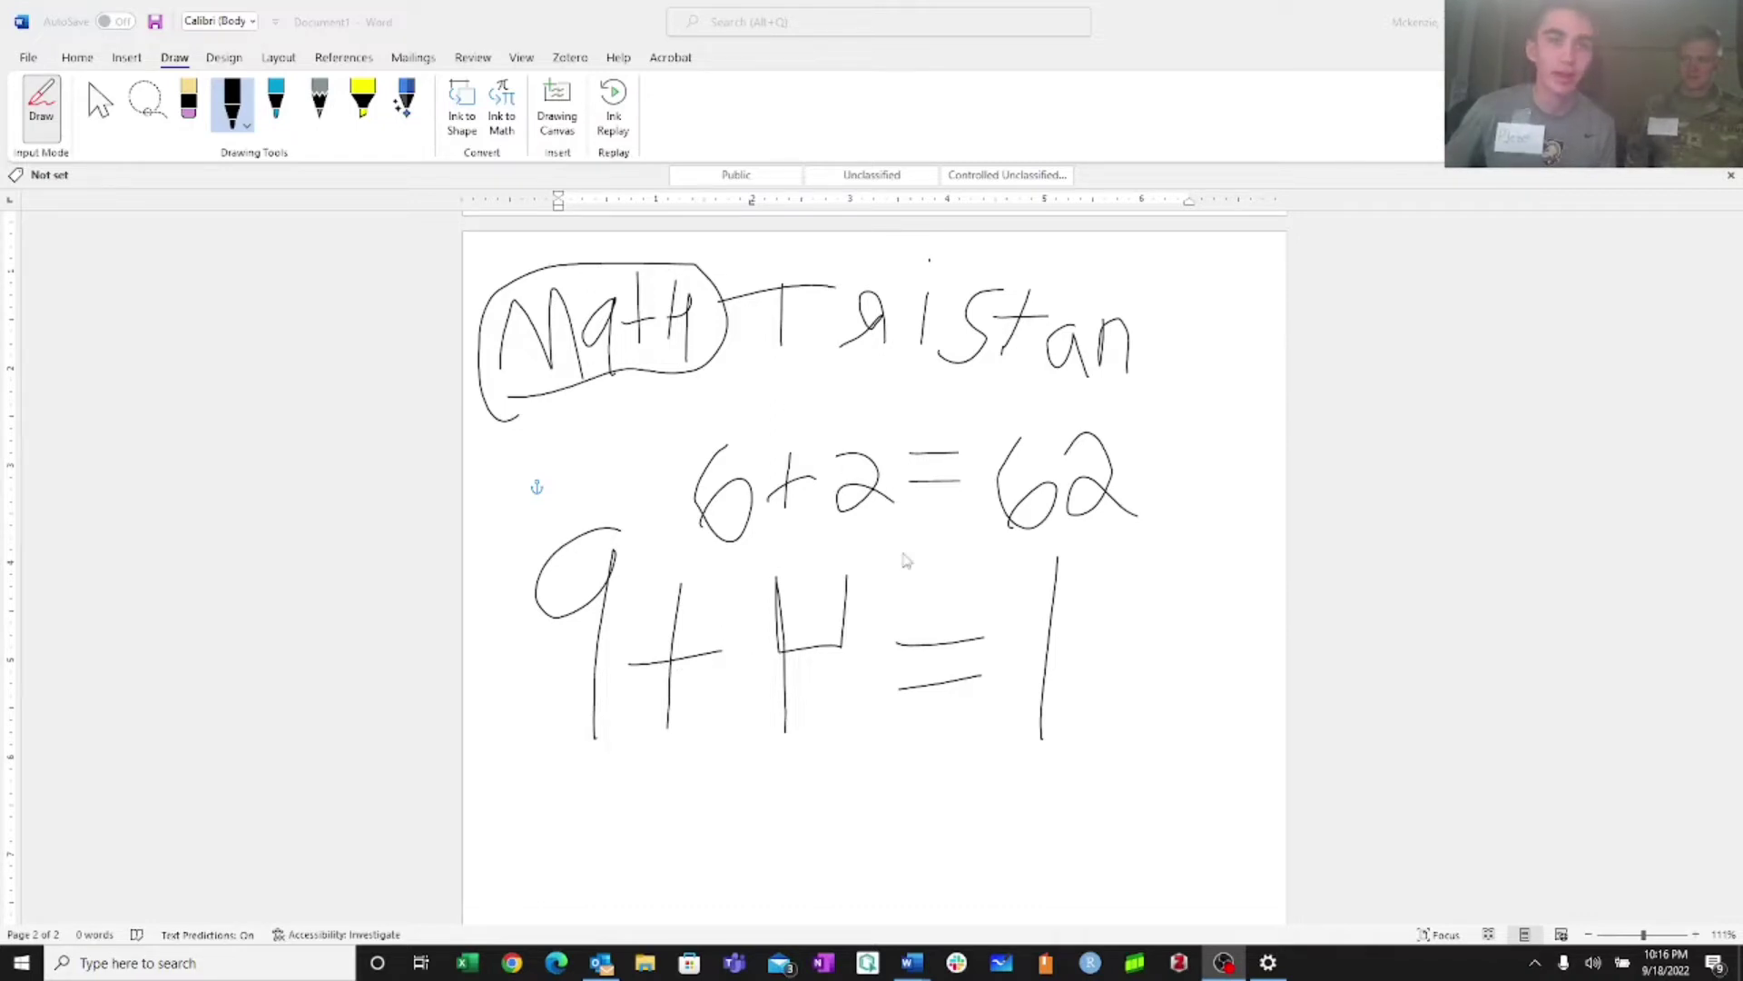
Scroll up to page 1's spooler error 0x000006ba image and dismiss the mail notification
scroll(903, 559, up, 1)
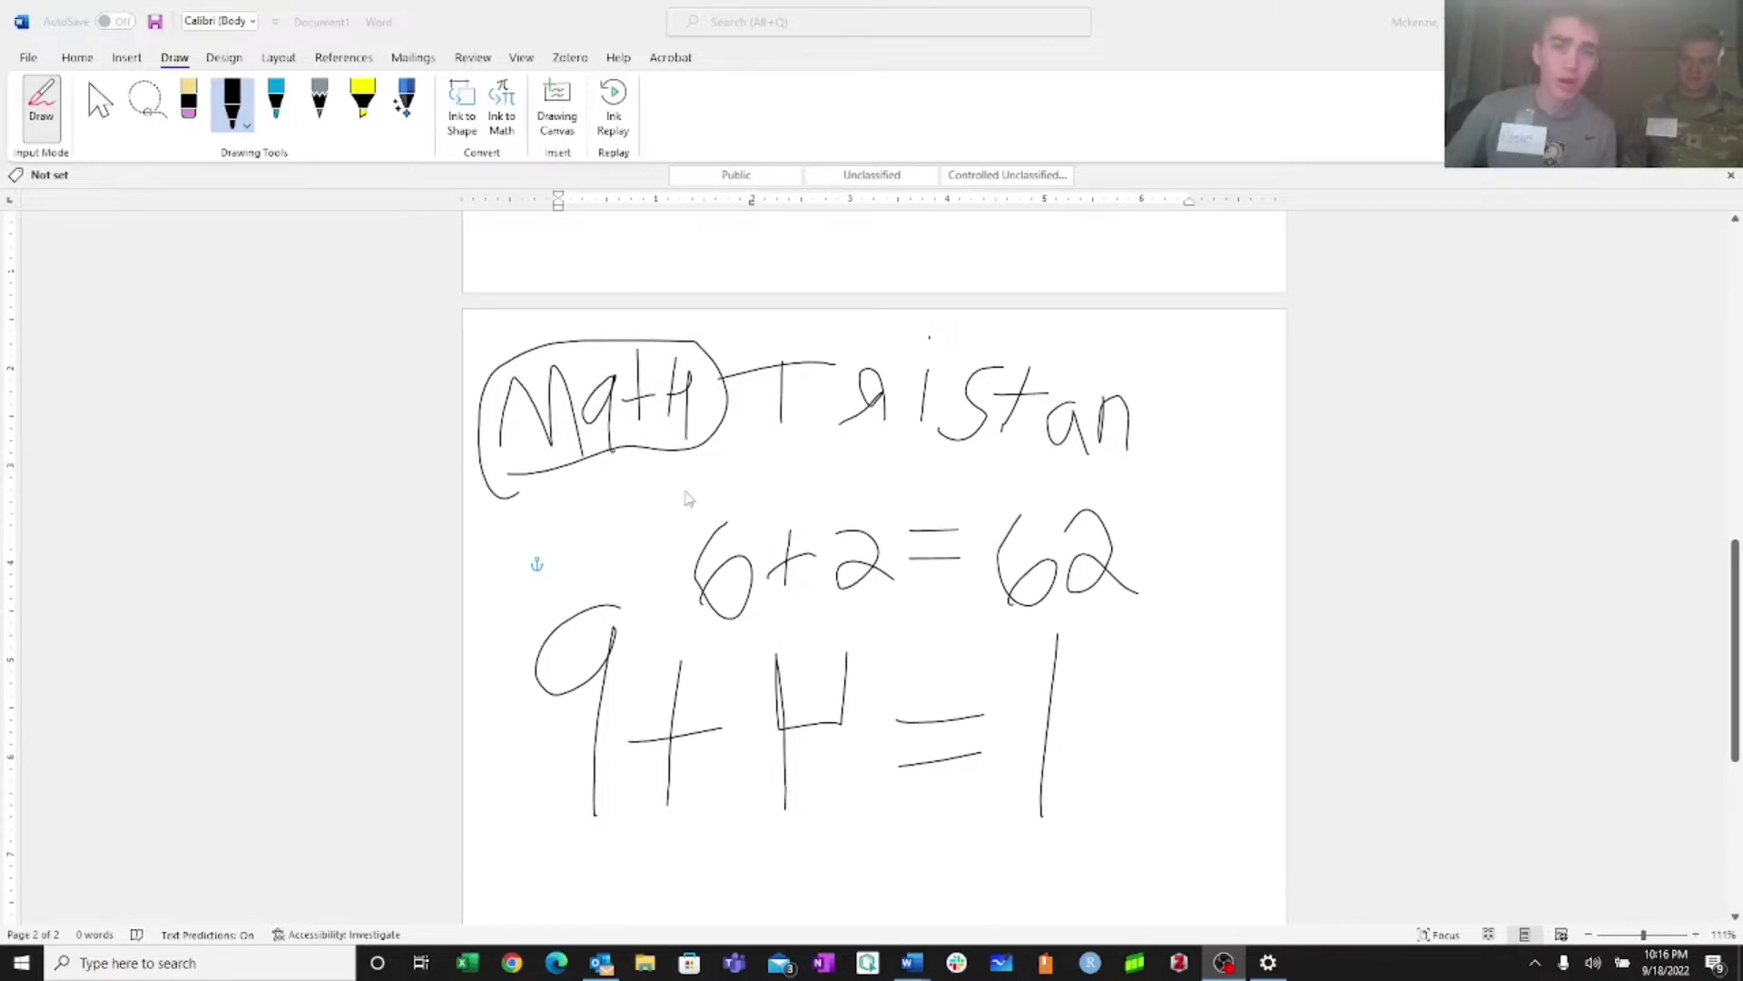
scroll(704, 493, up, 10)
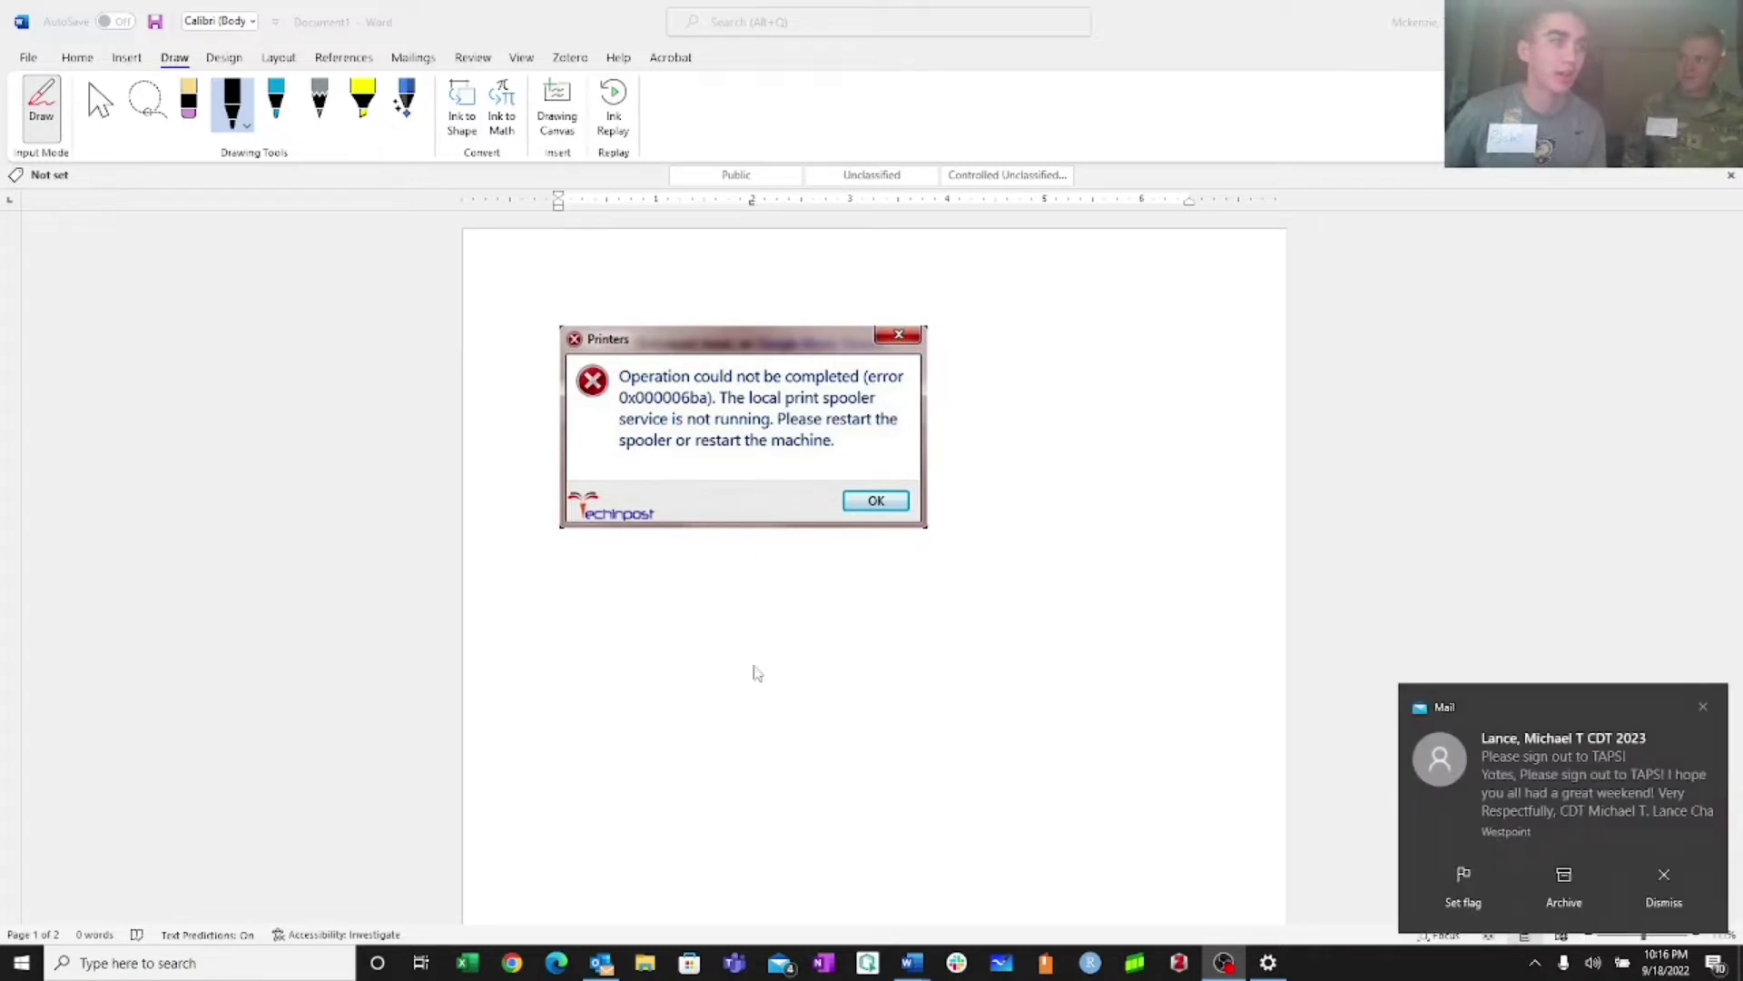
click(1666, 890)
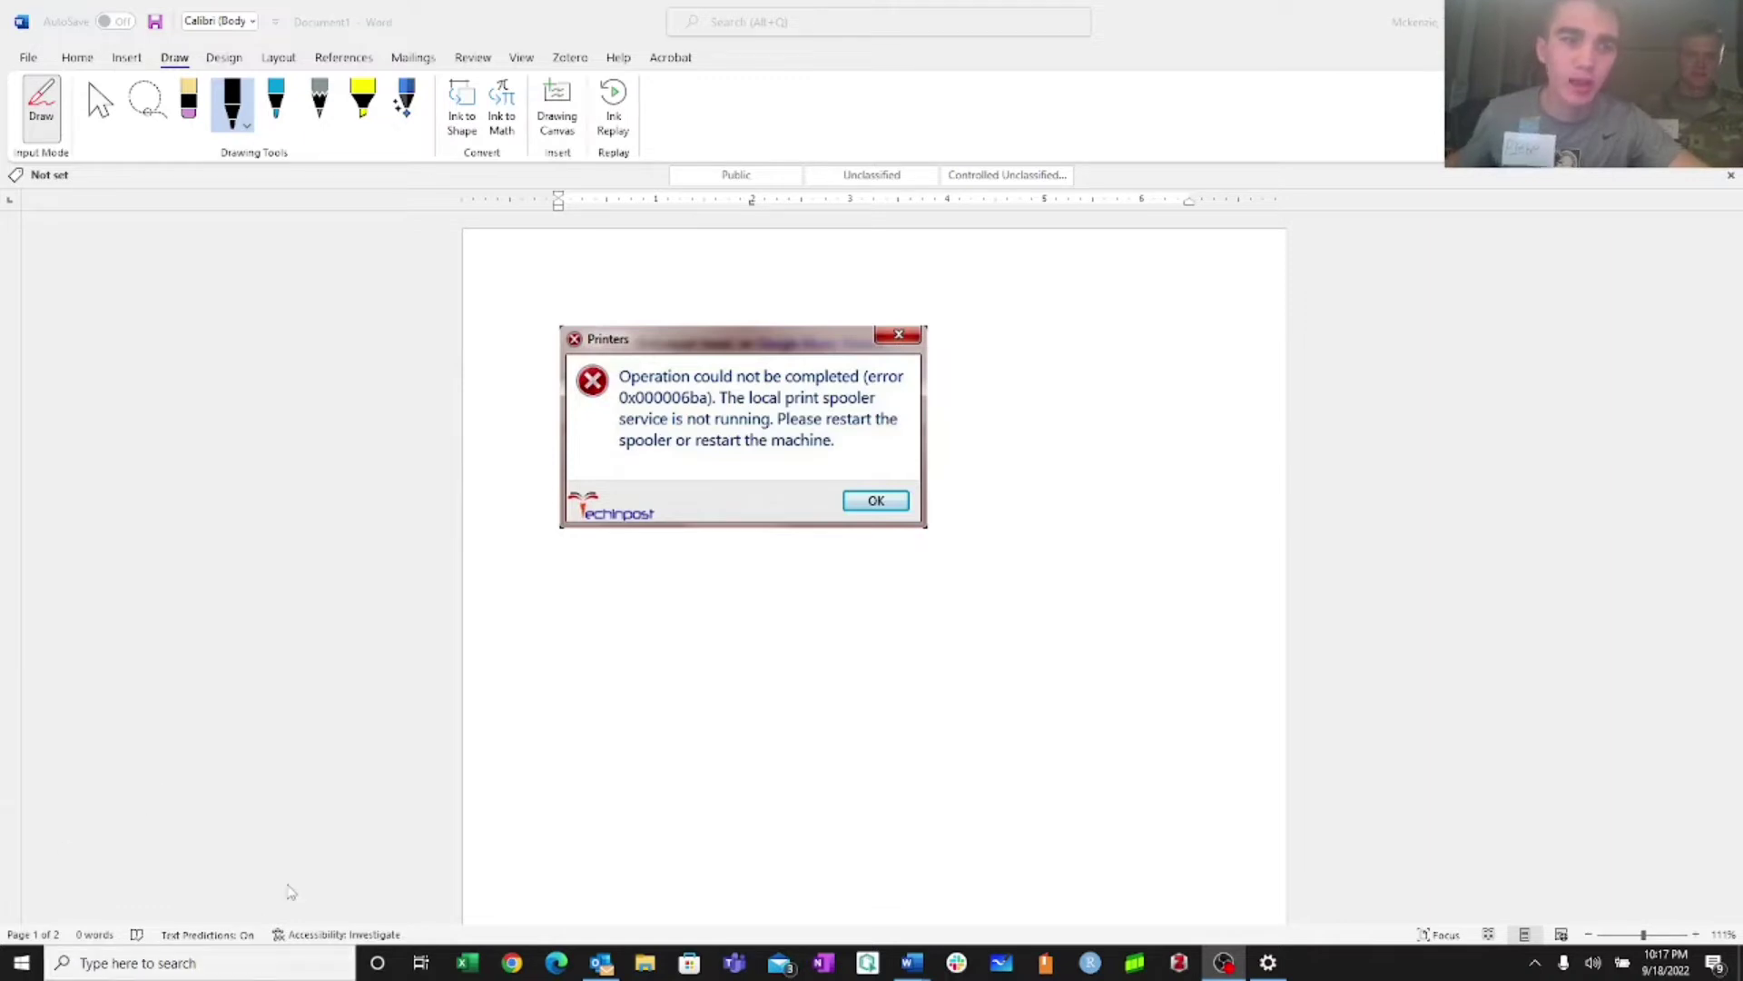
Reopen Credential Manager and edit the print.westpoint.edu Windows credential's password field
click(264, 964)
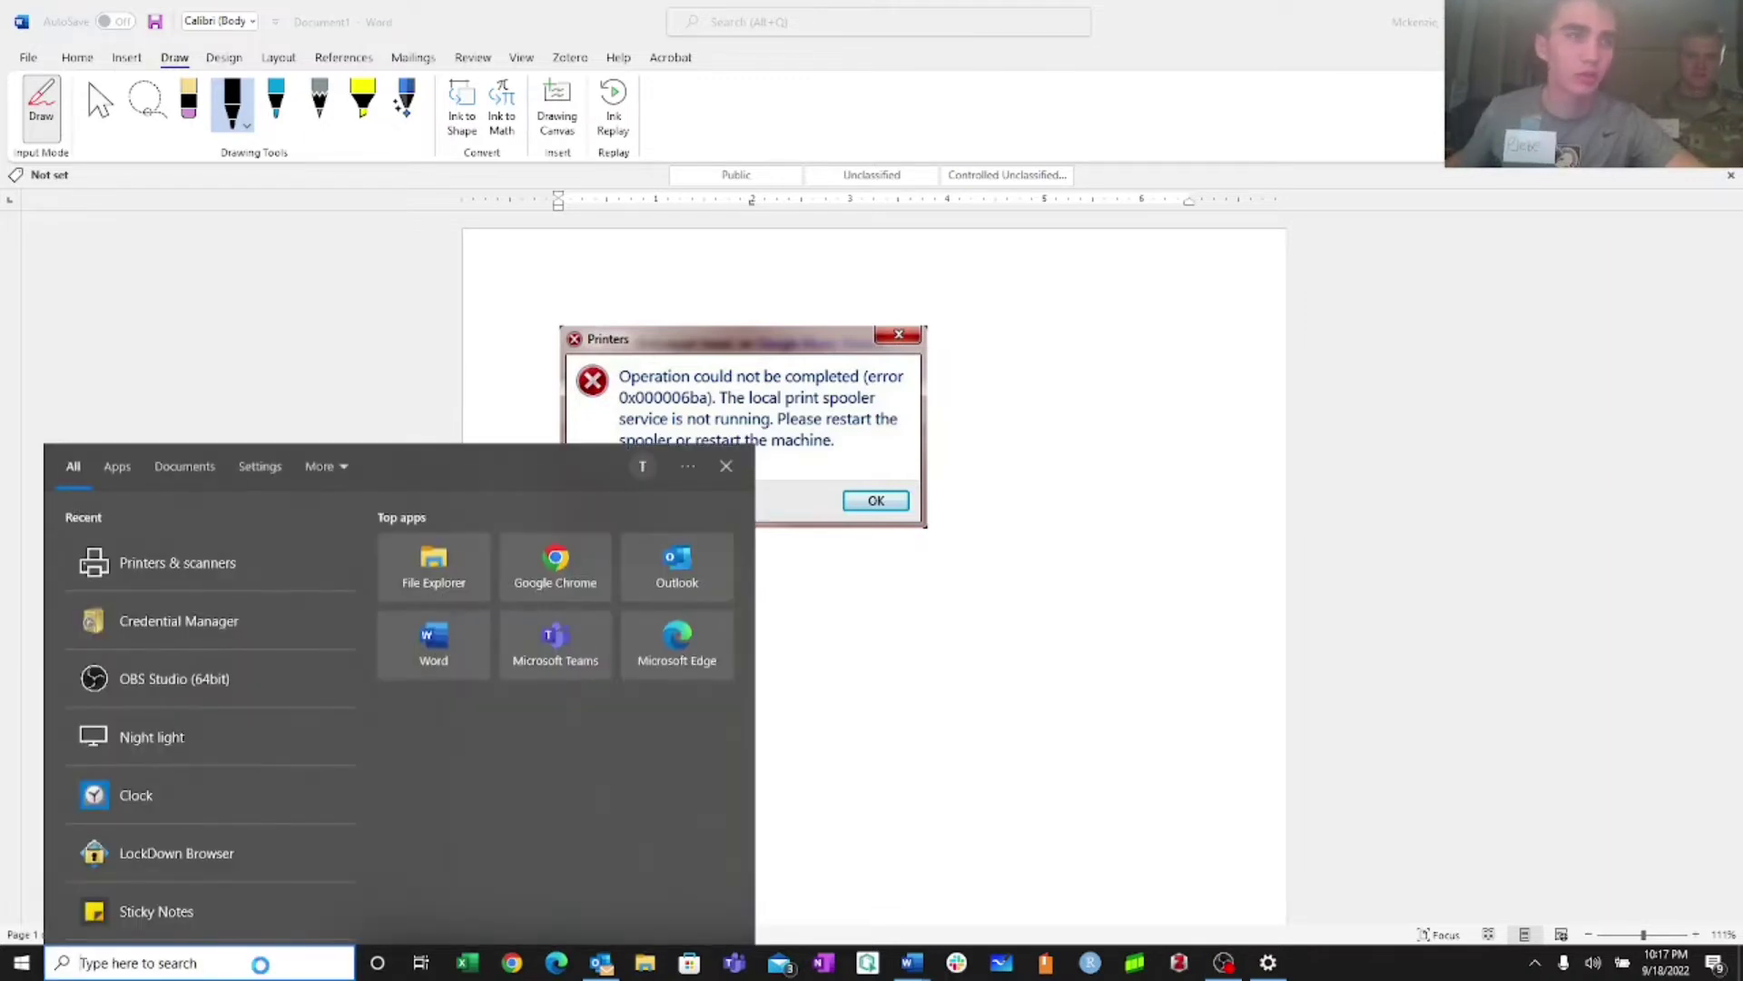
text(credential)
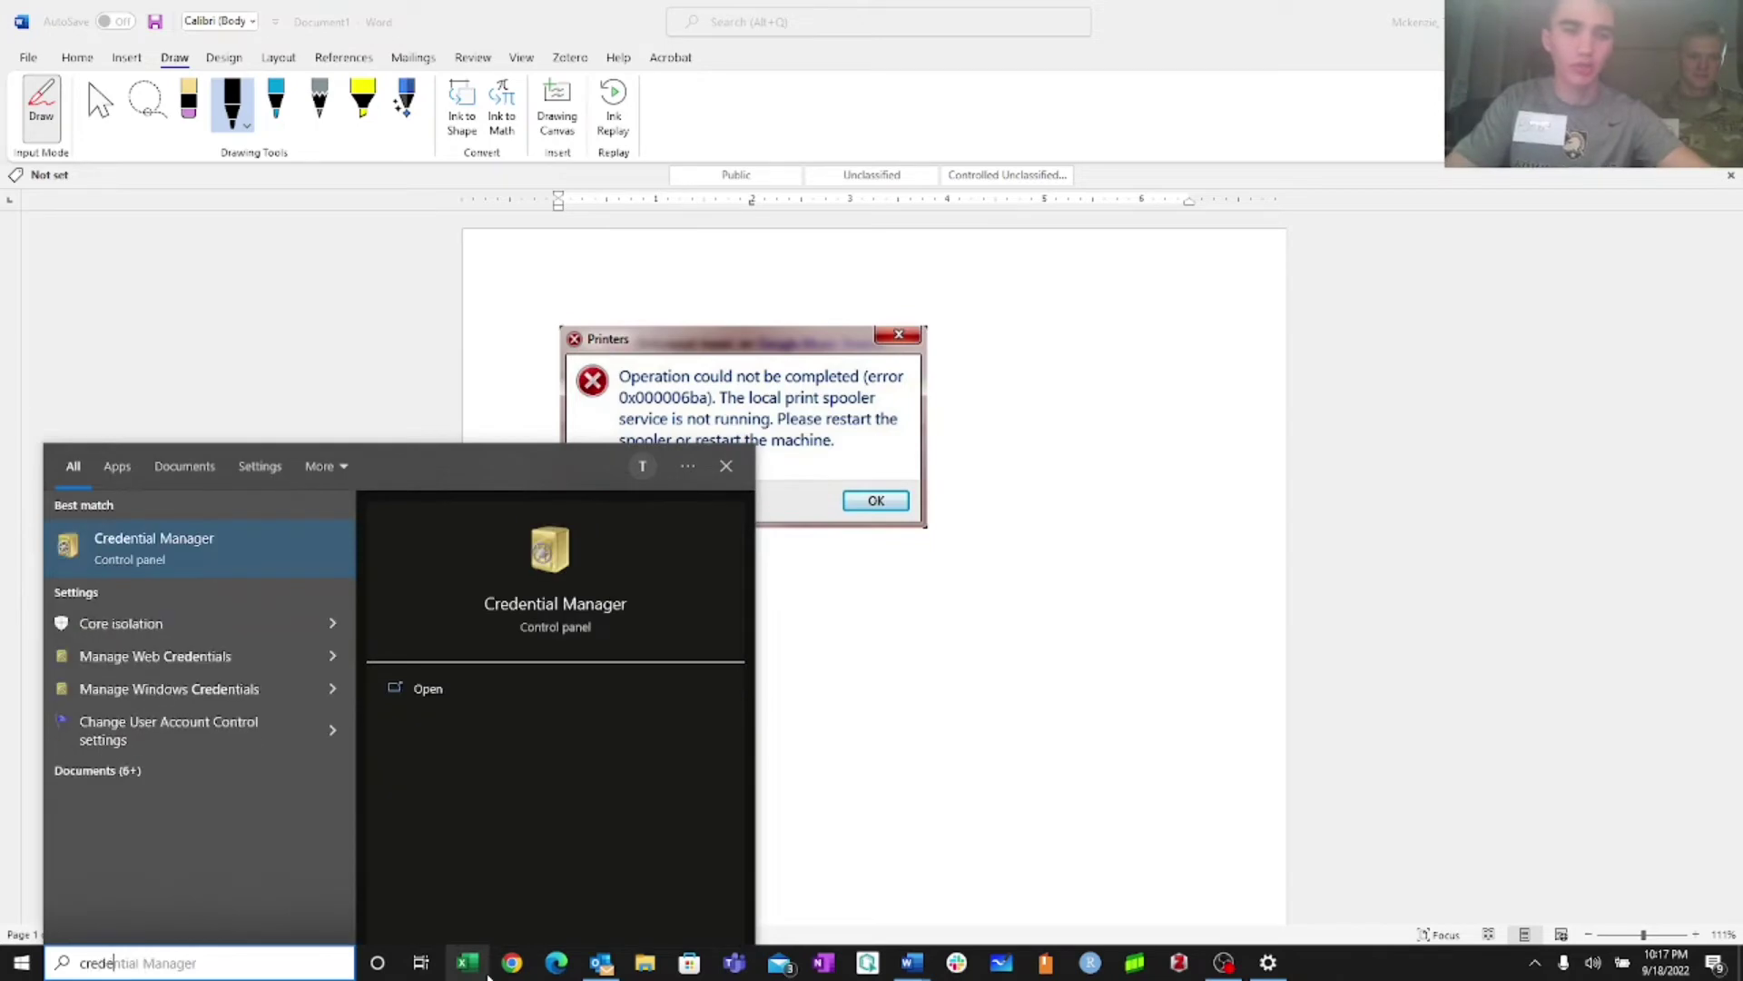
key(Return)
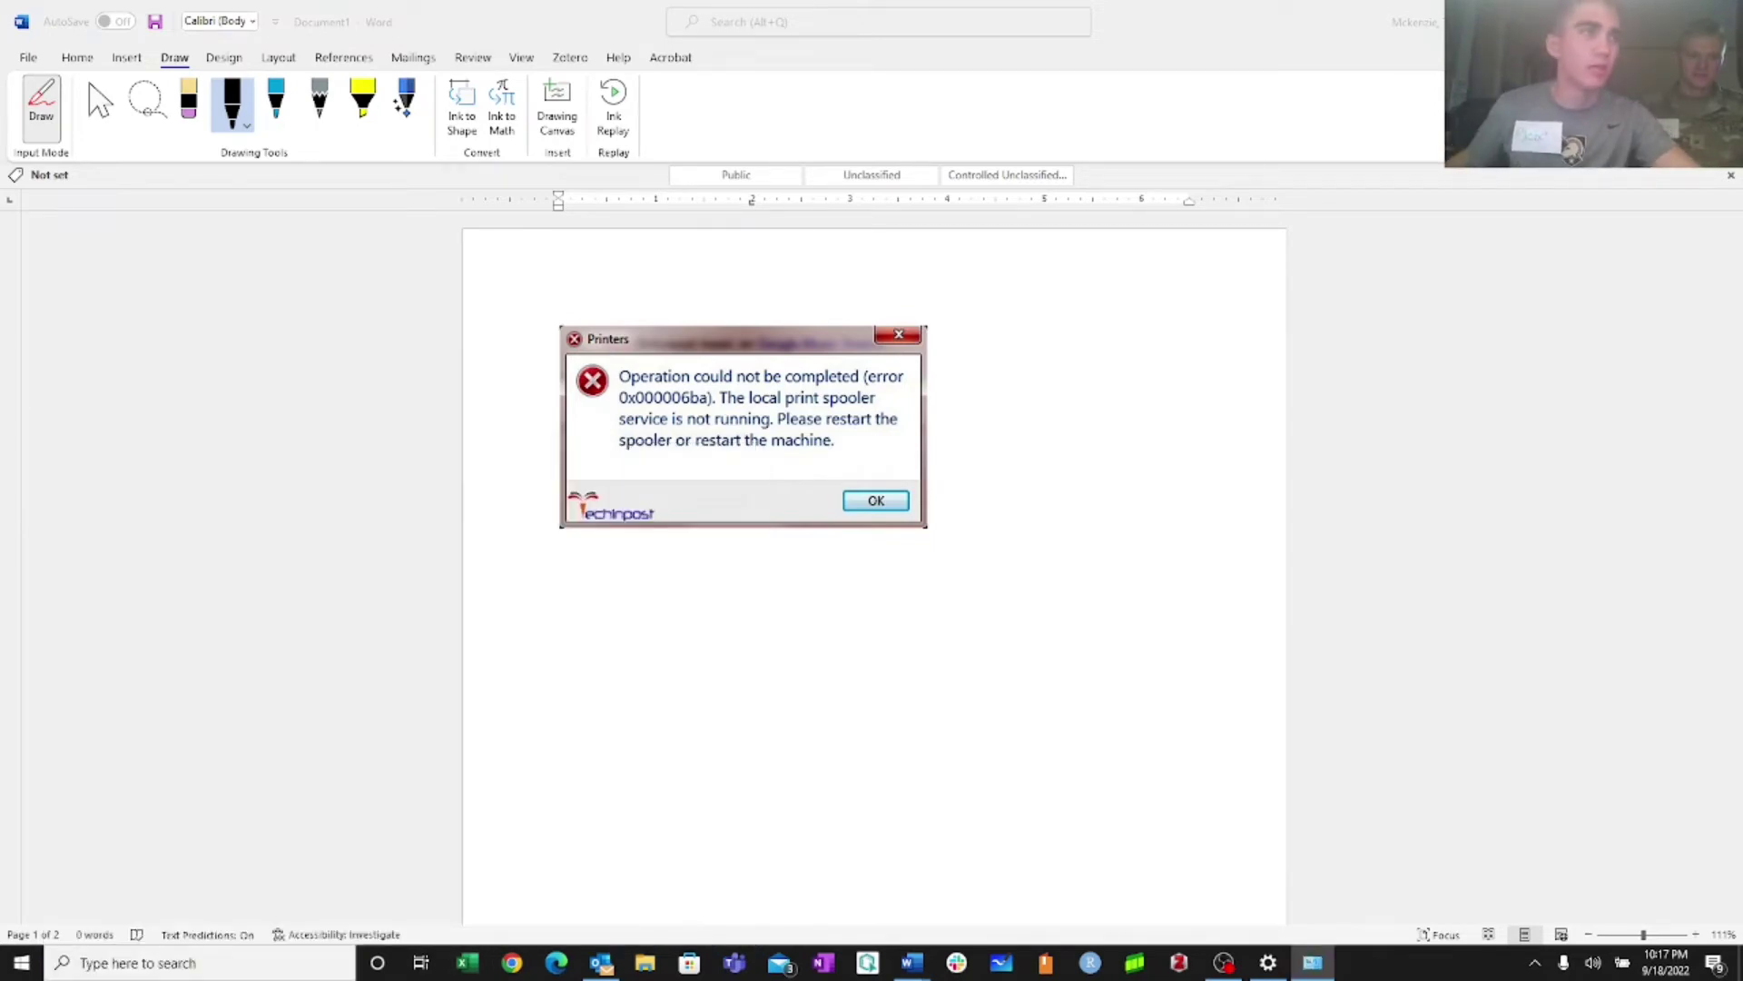
drag(611, 693, 829, 178)
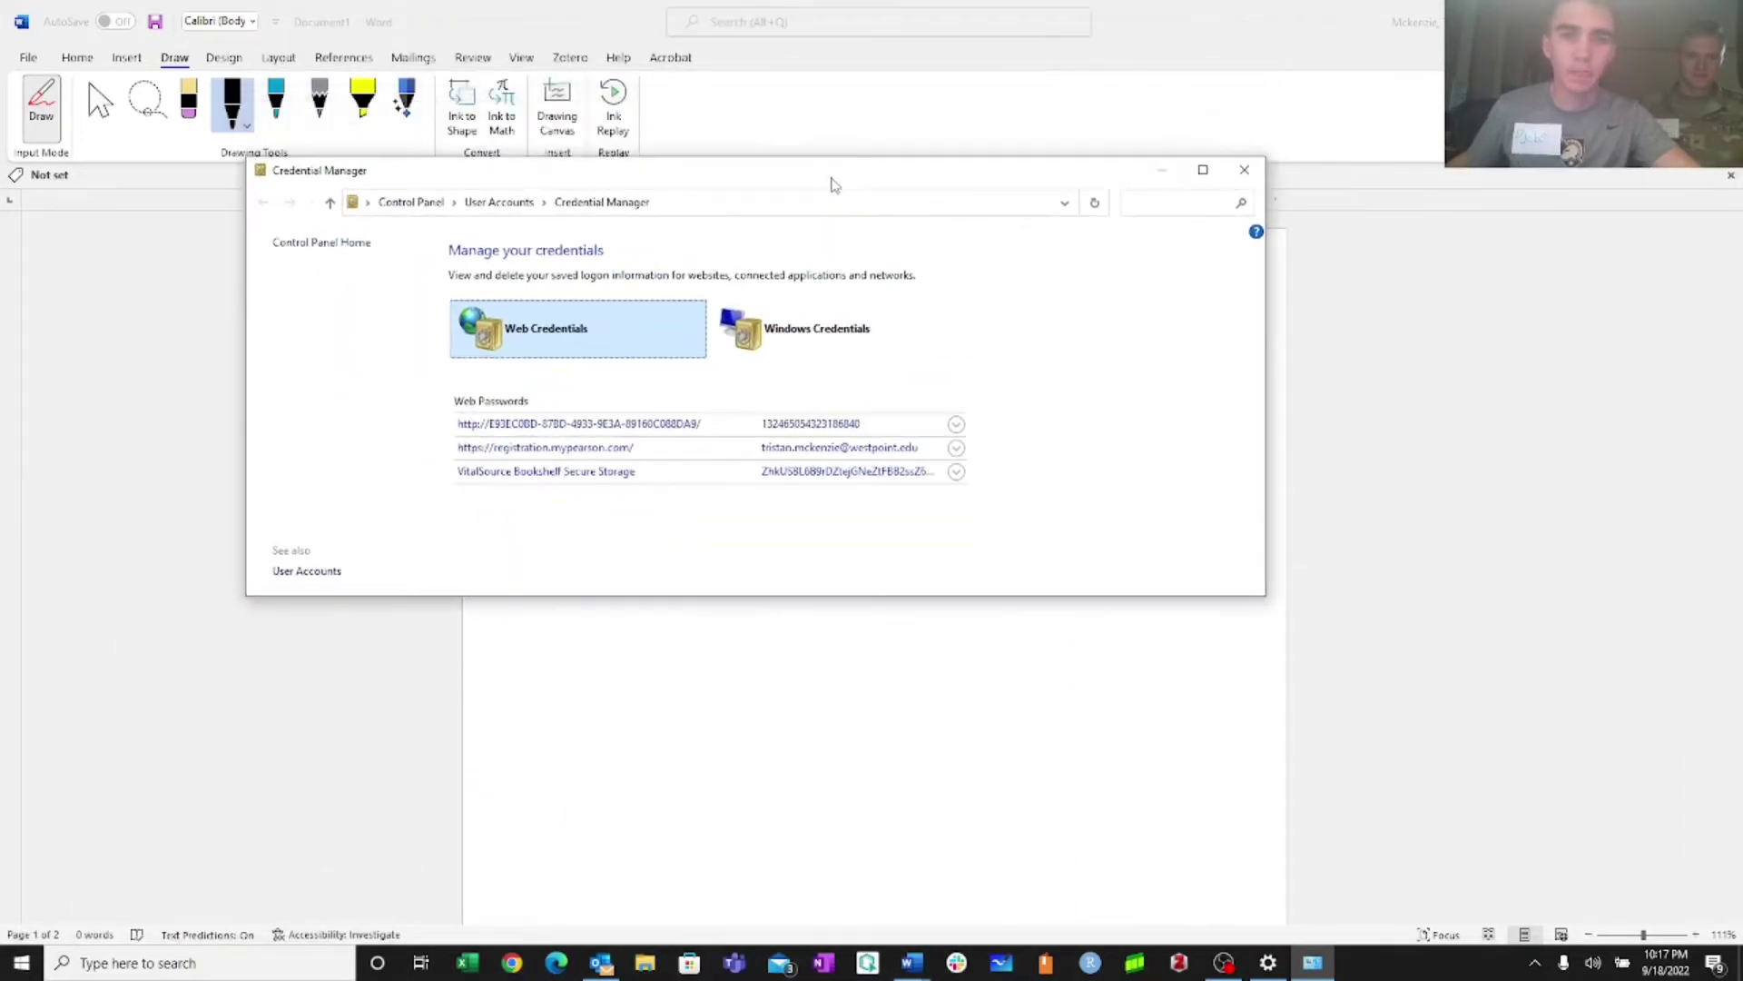
click(794, 333)
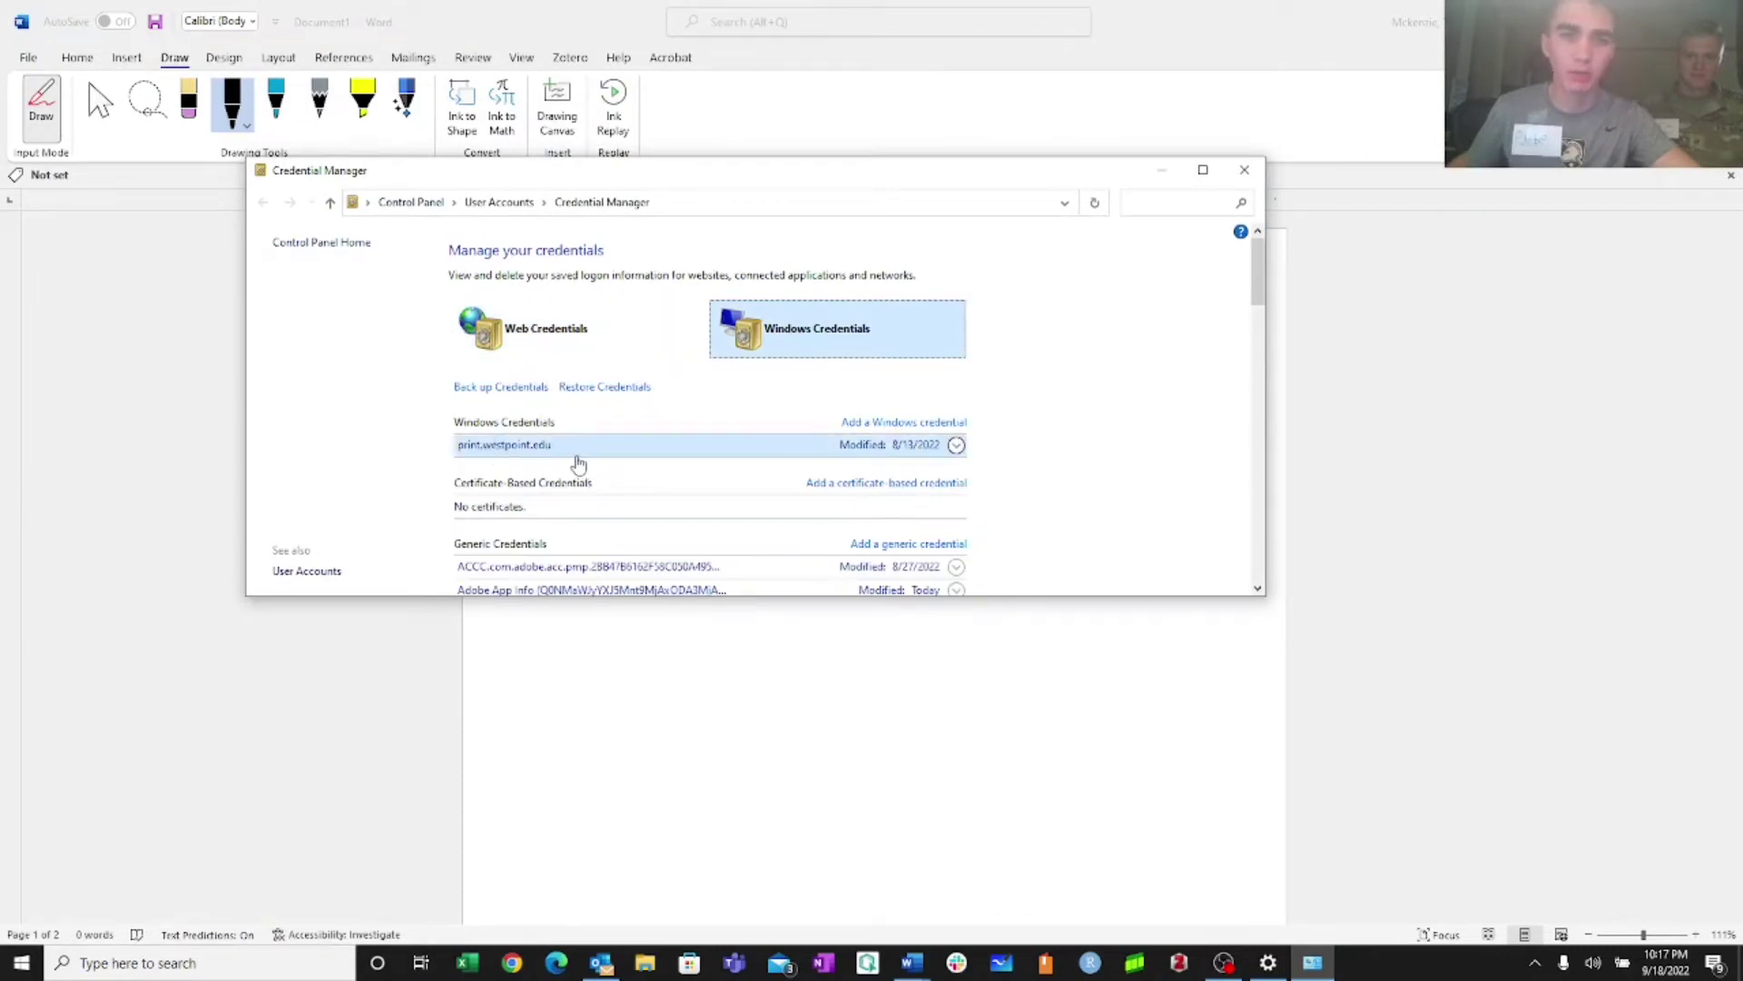
click(956, 445)
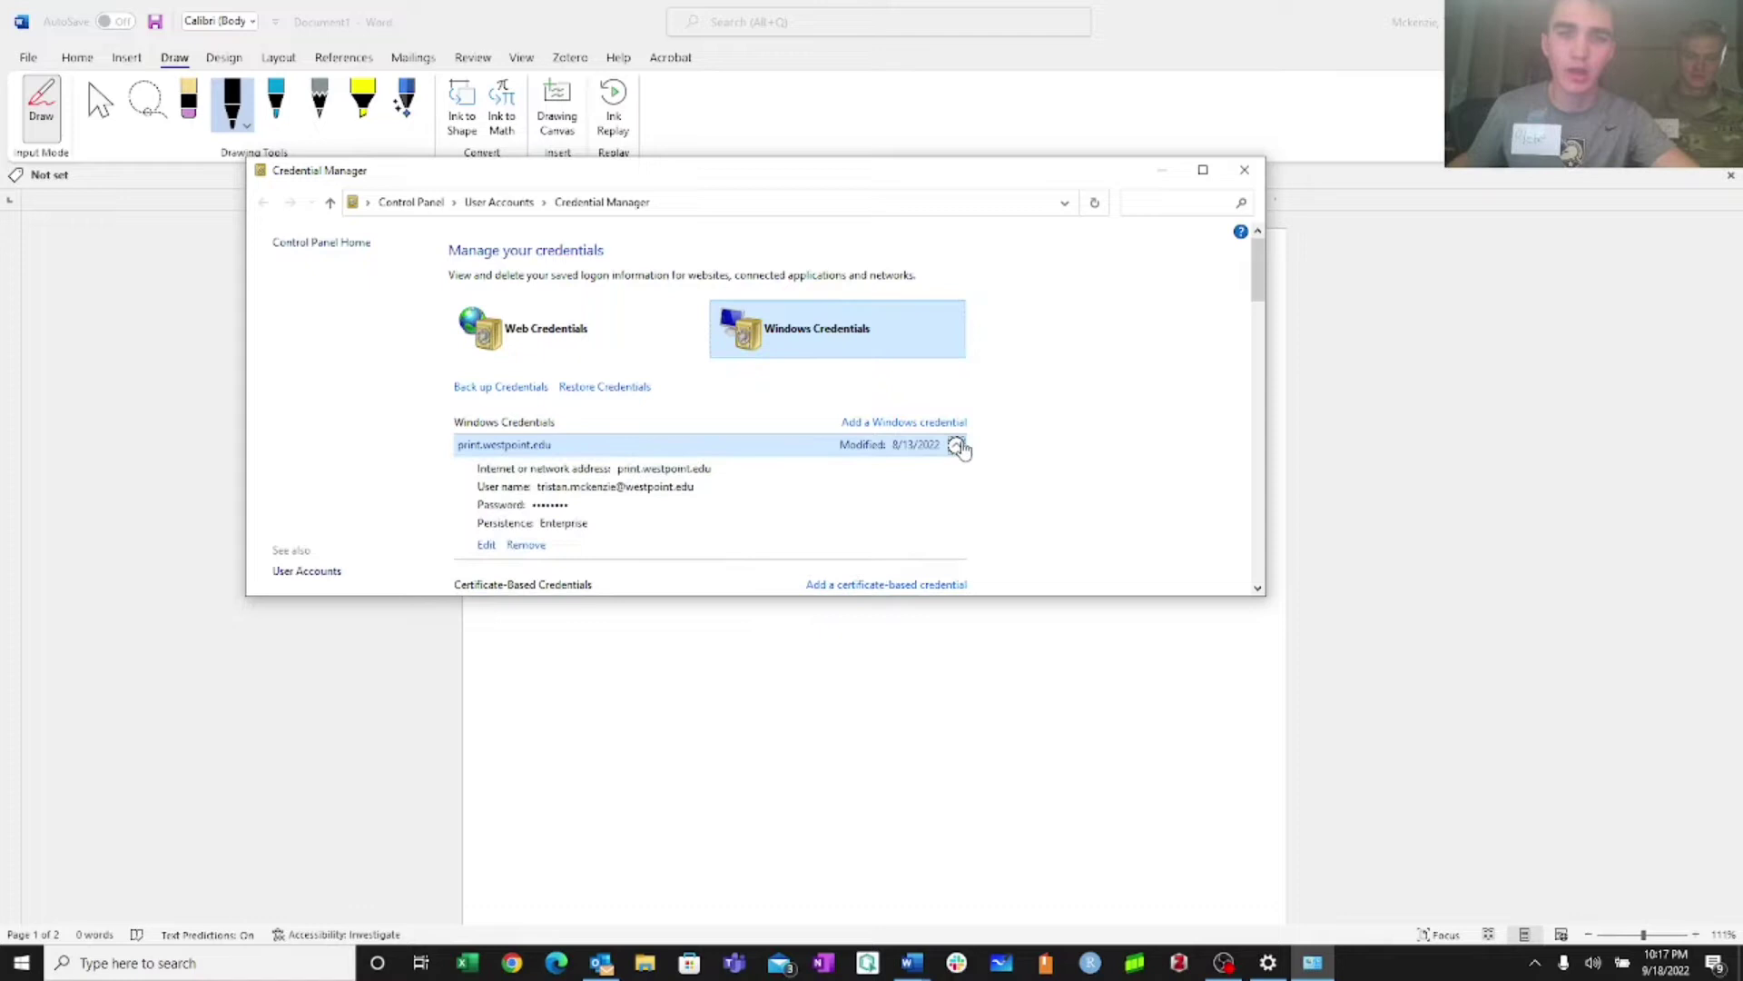
click(487, 545)
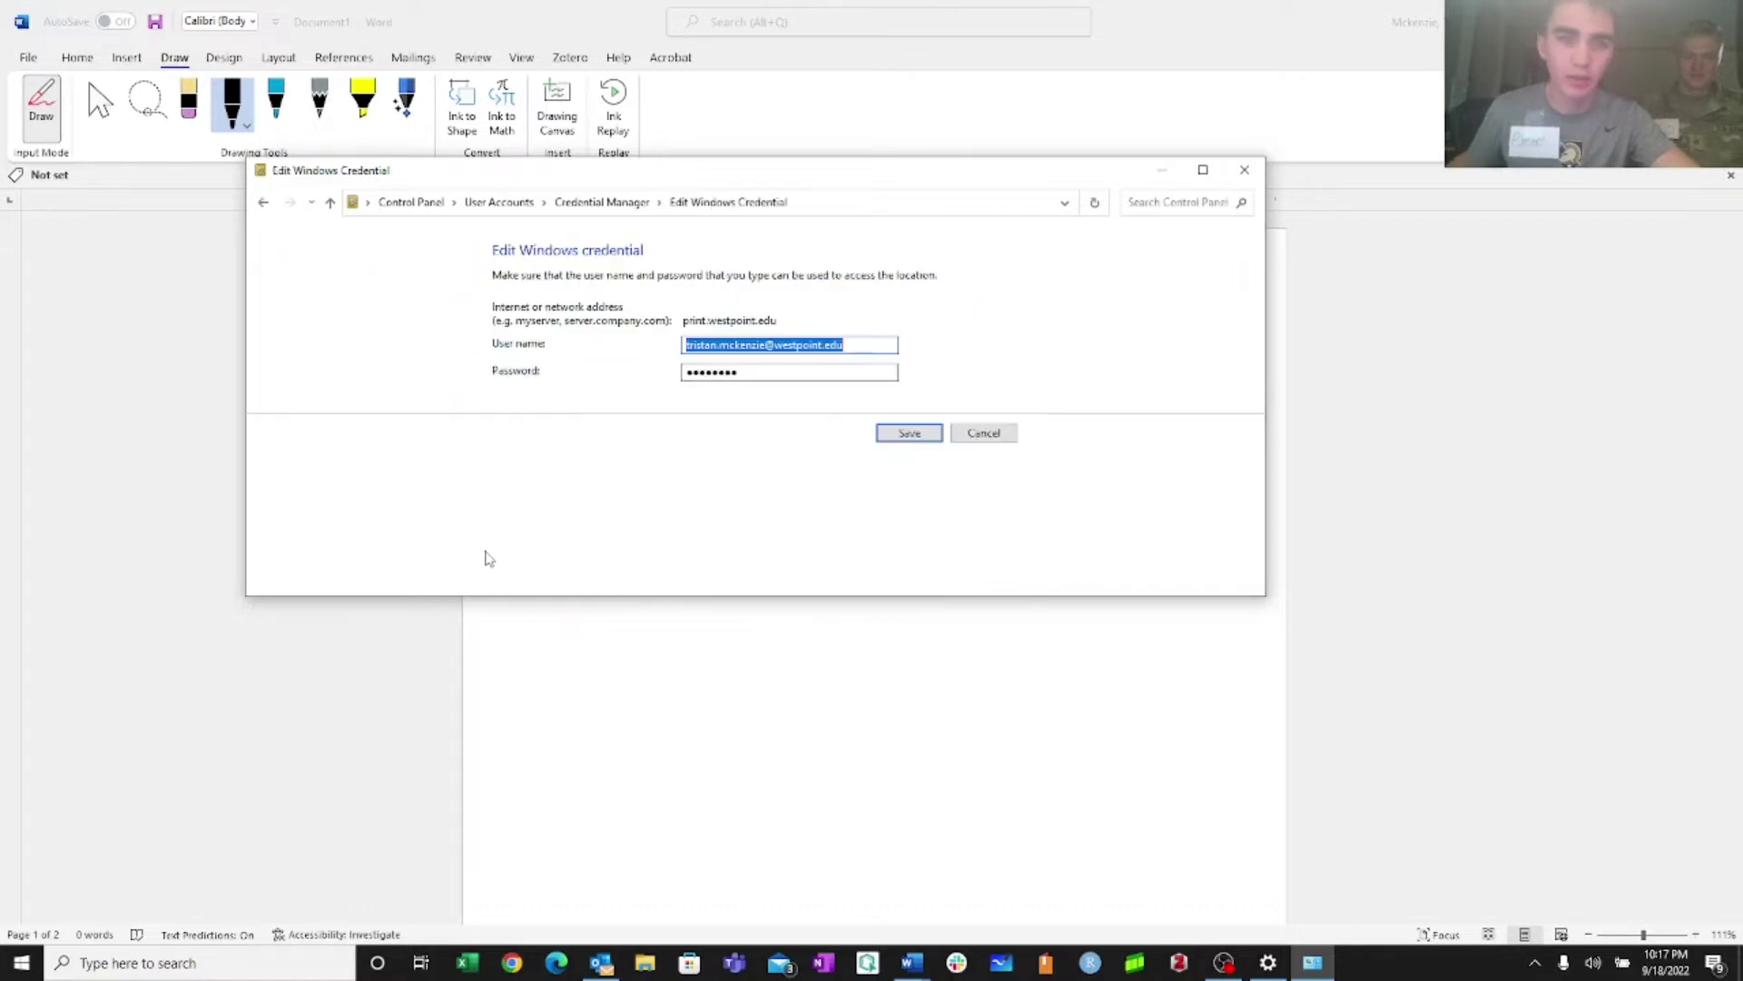
click(708, 372)
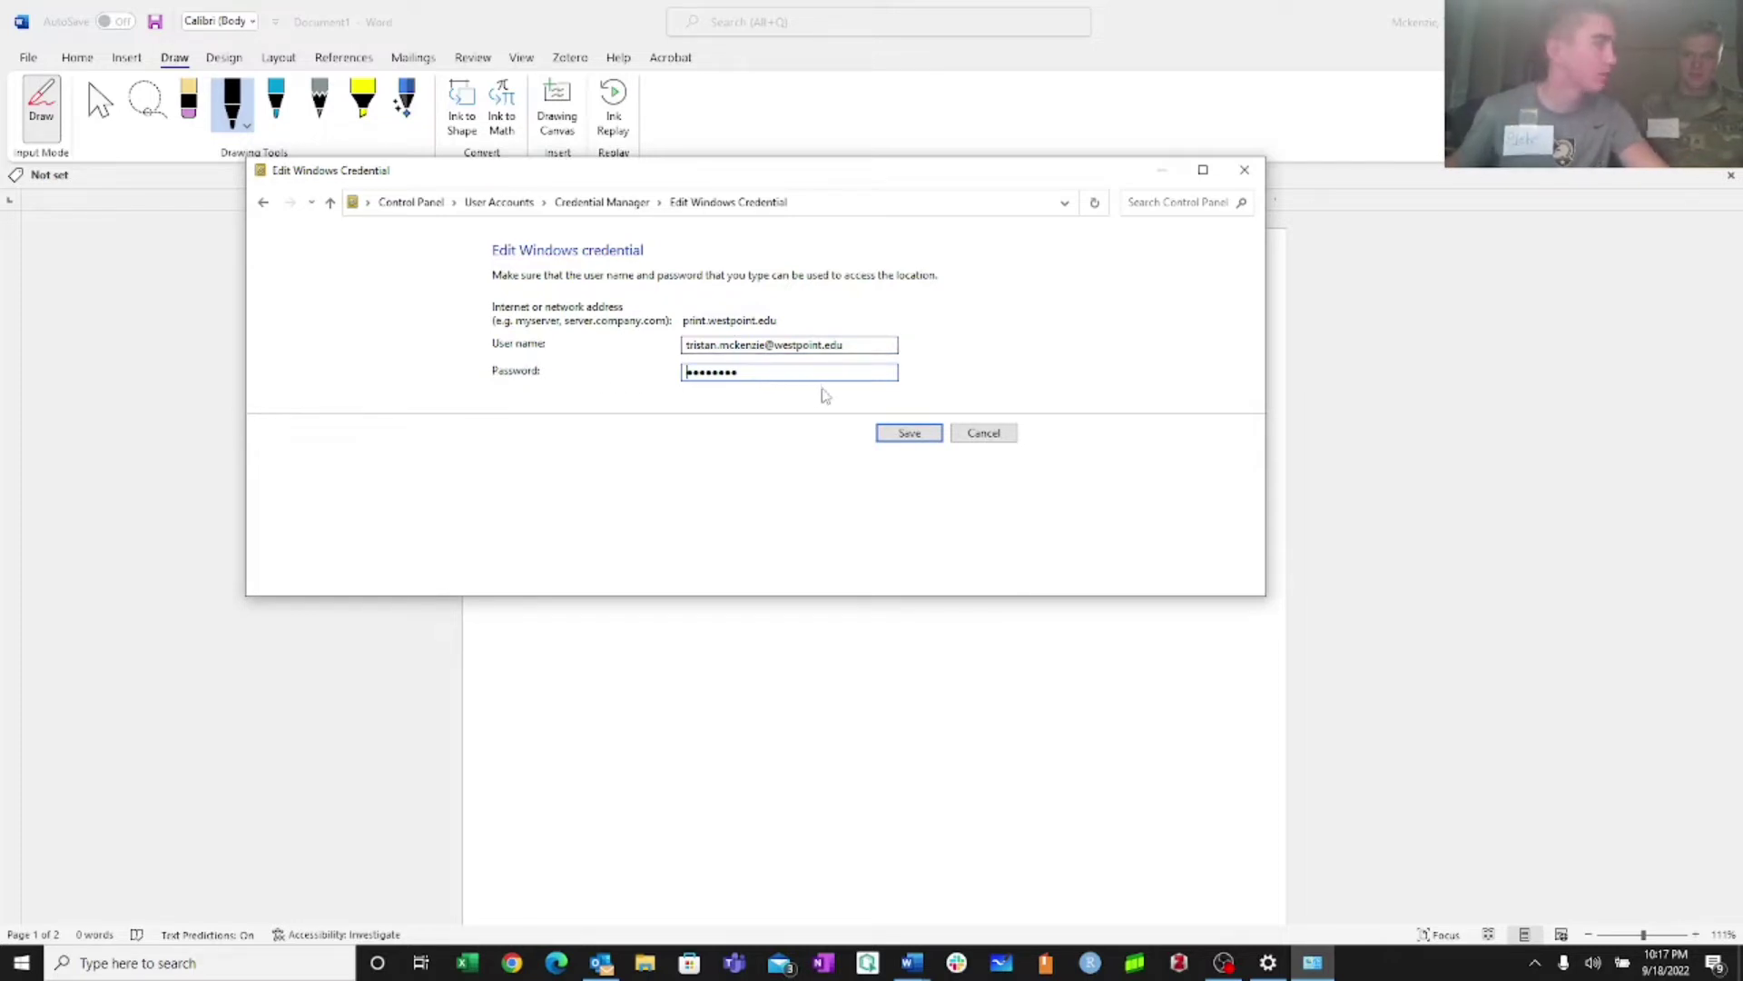
Save the edited print.westpoint.edu credential
click(903, 429)
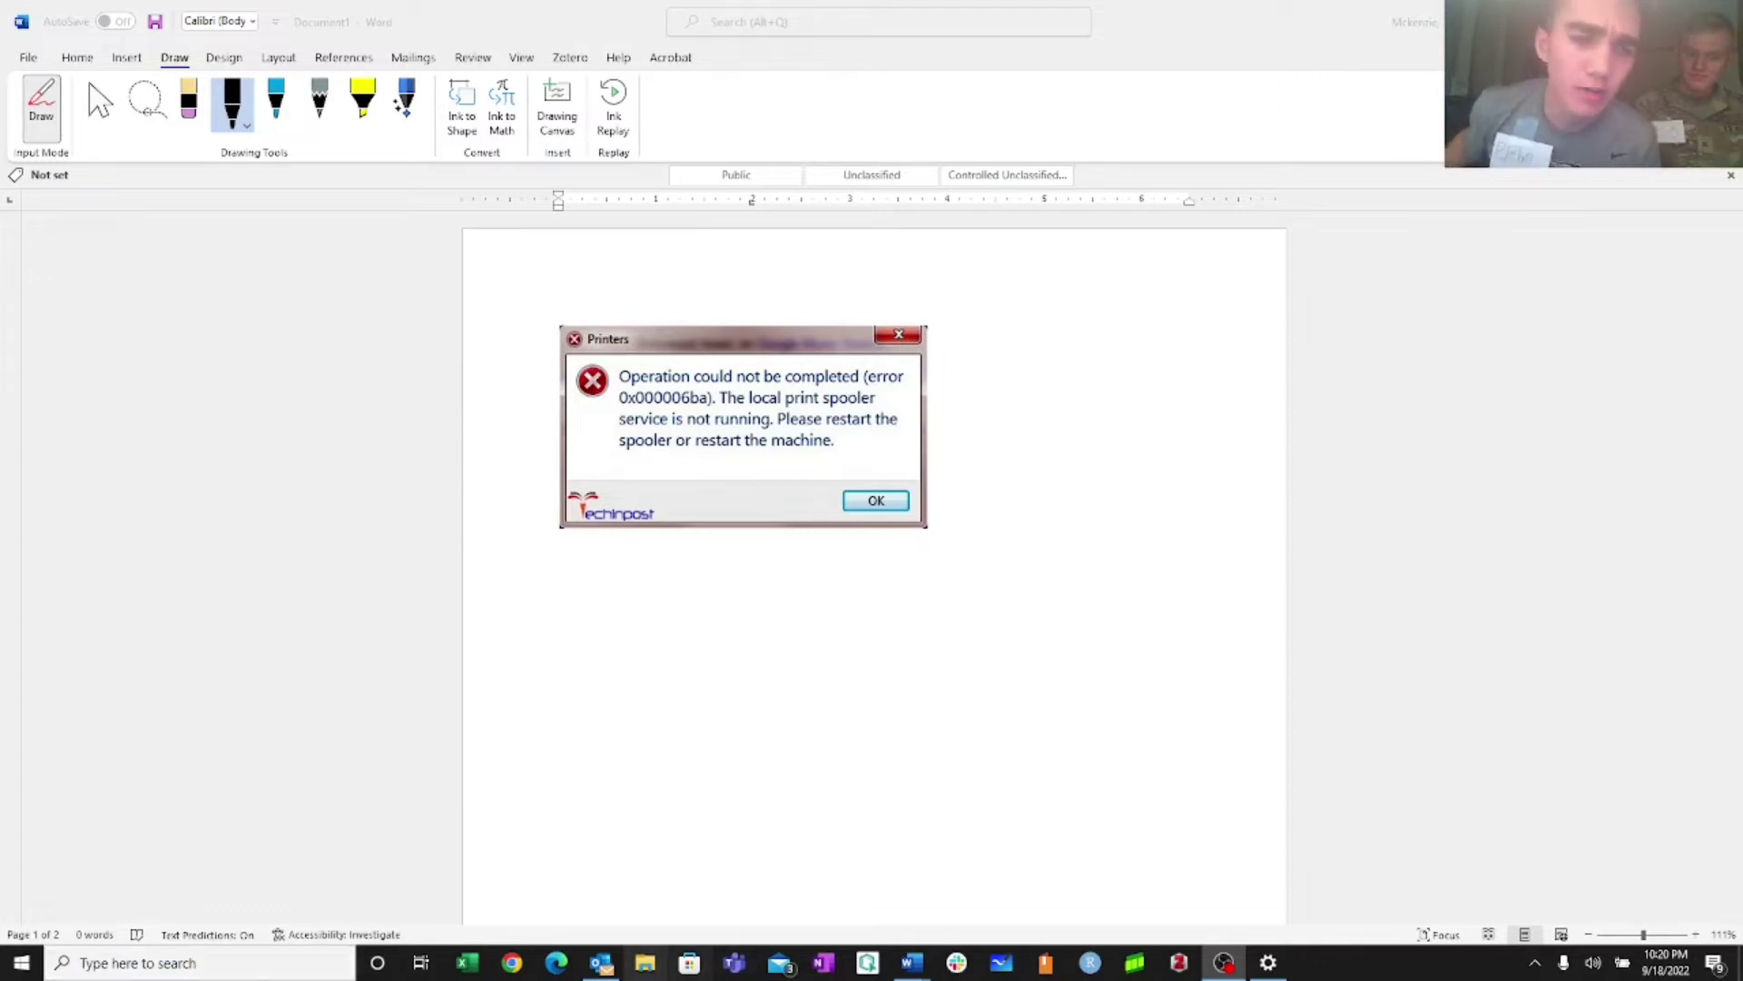
Open Chrome with a profile and go to help.westpoint.edu
click(511, 965)
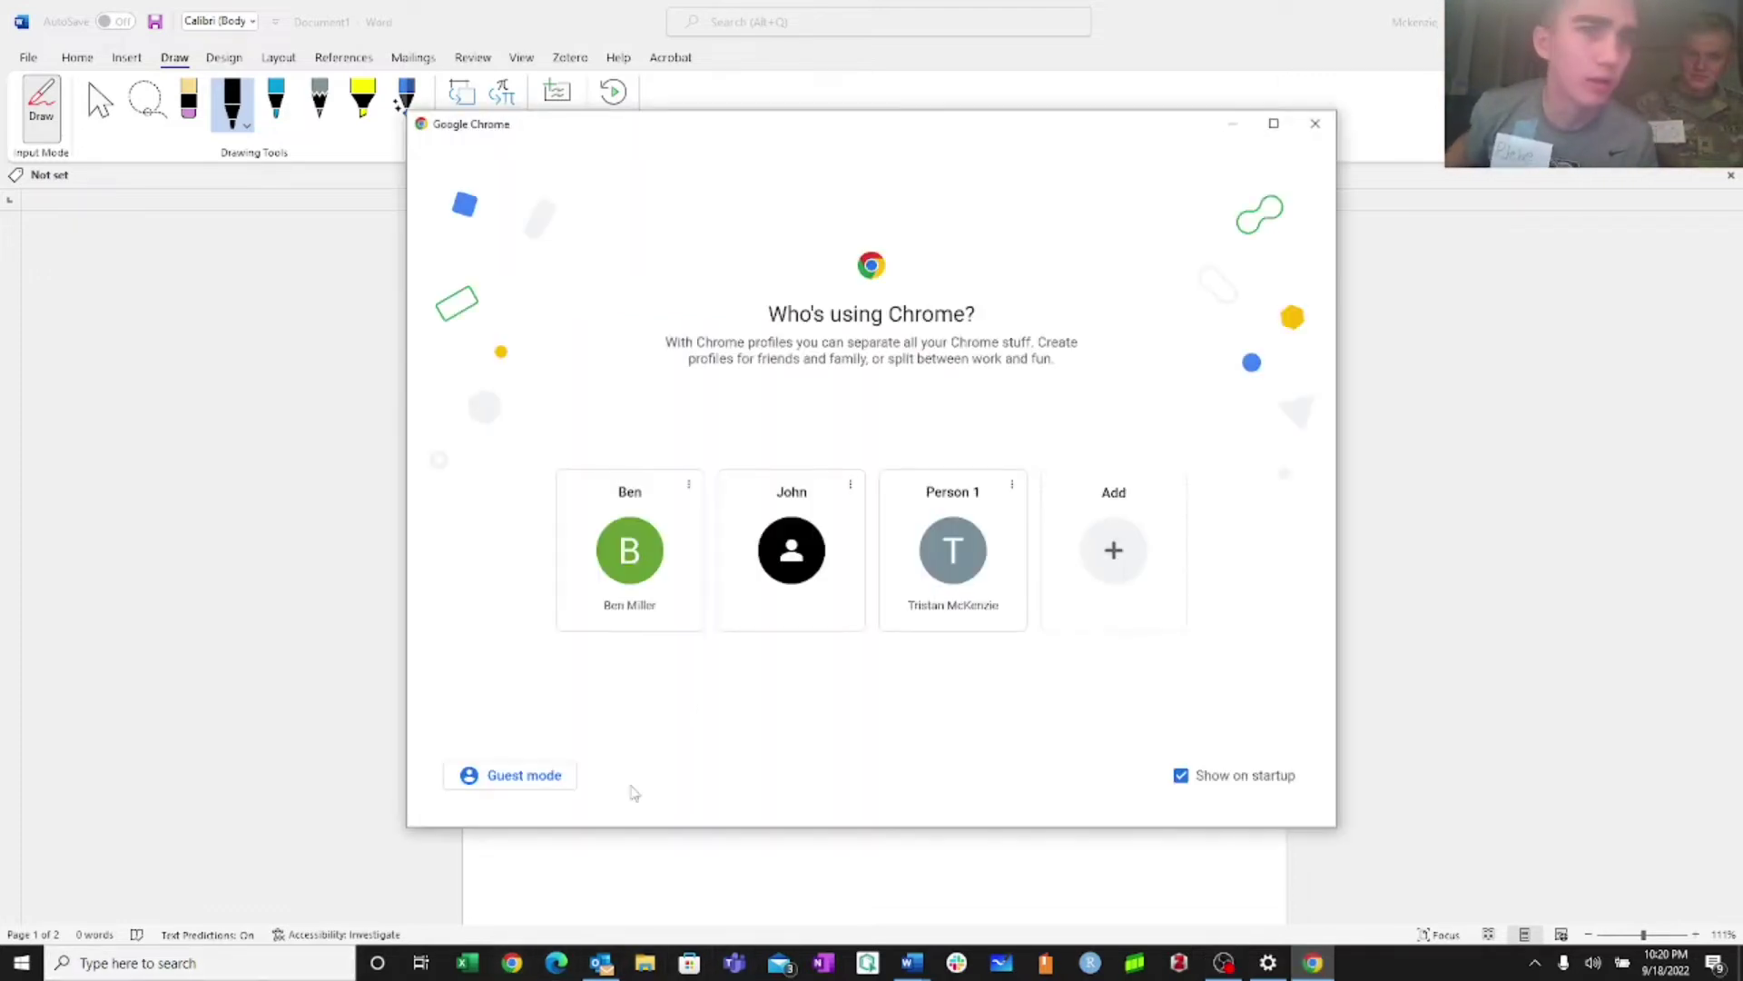
click(939, 558)
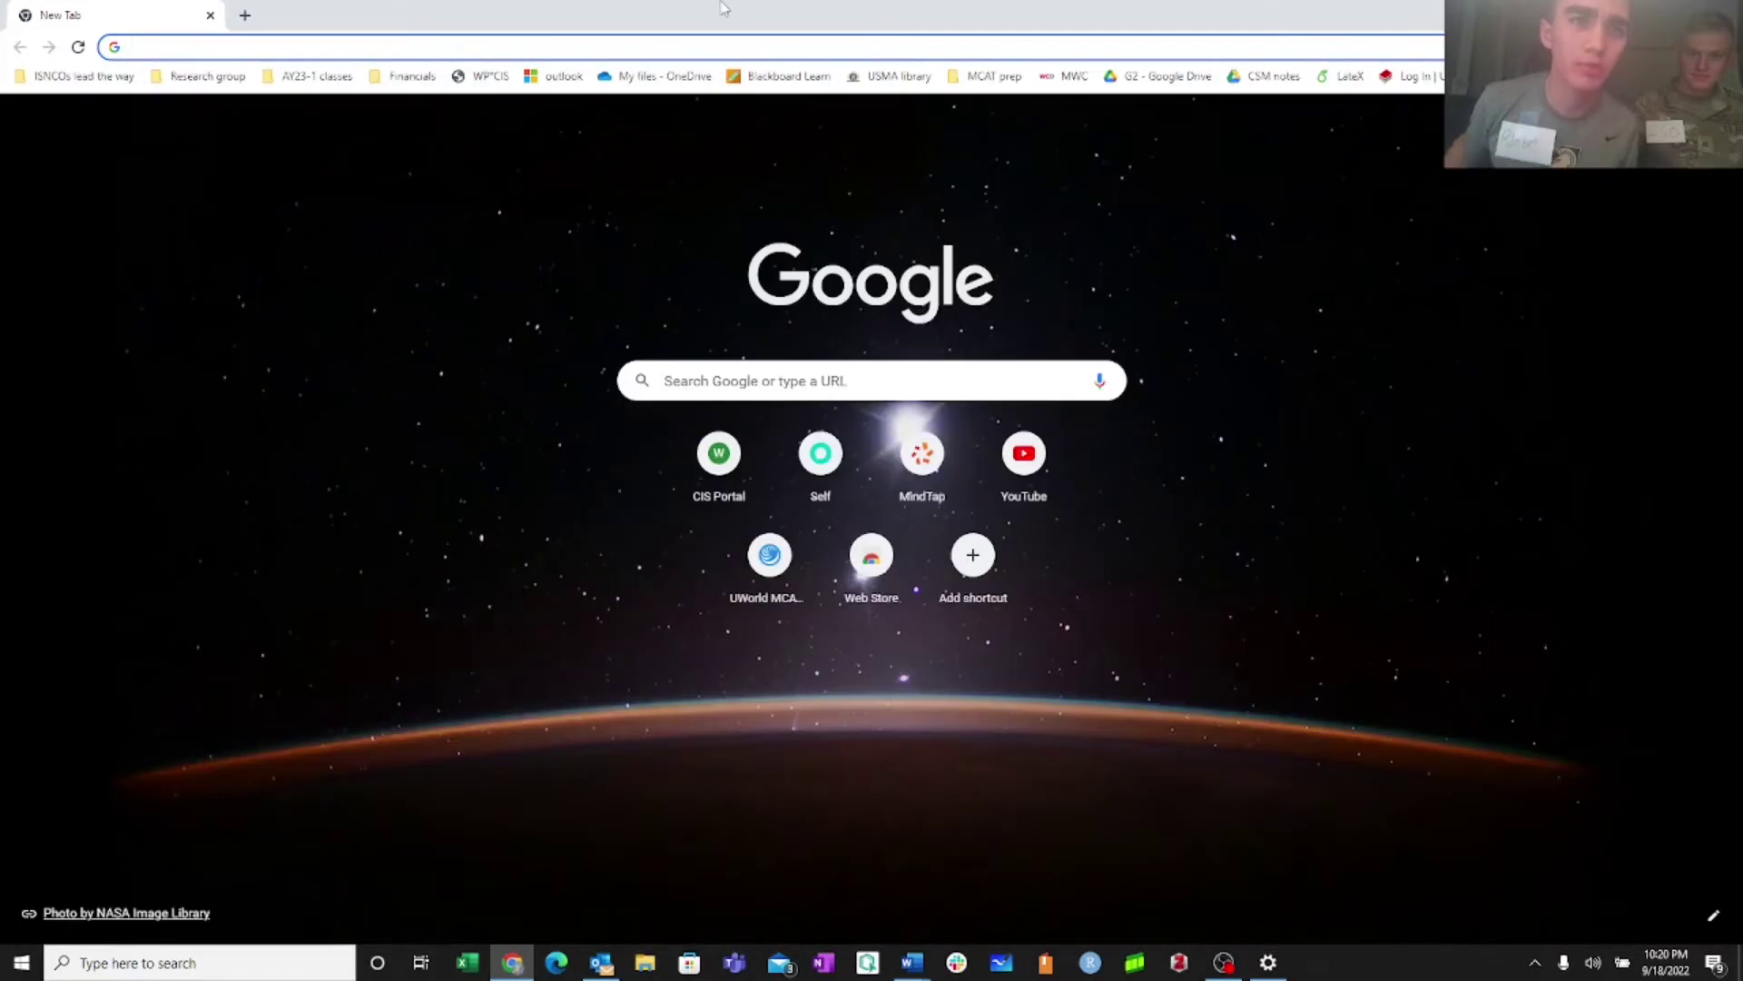
text(help.w)
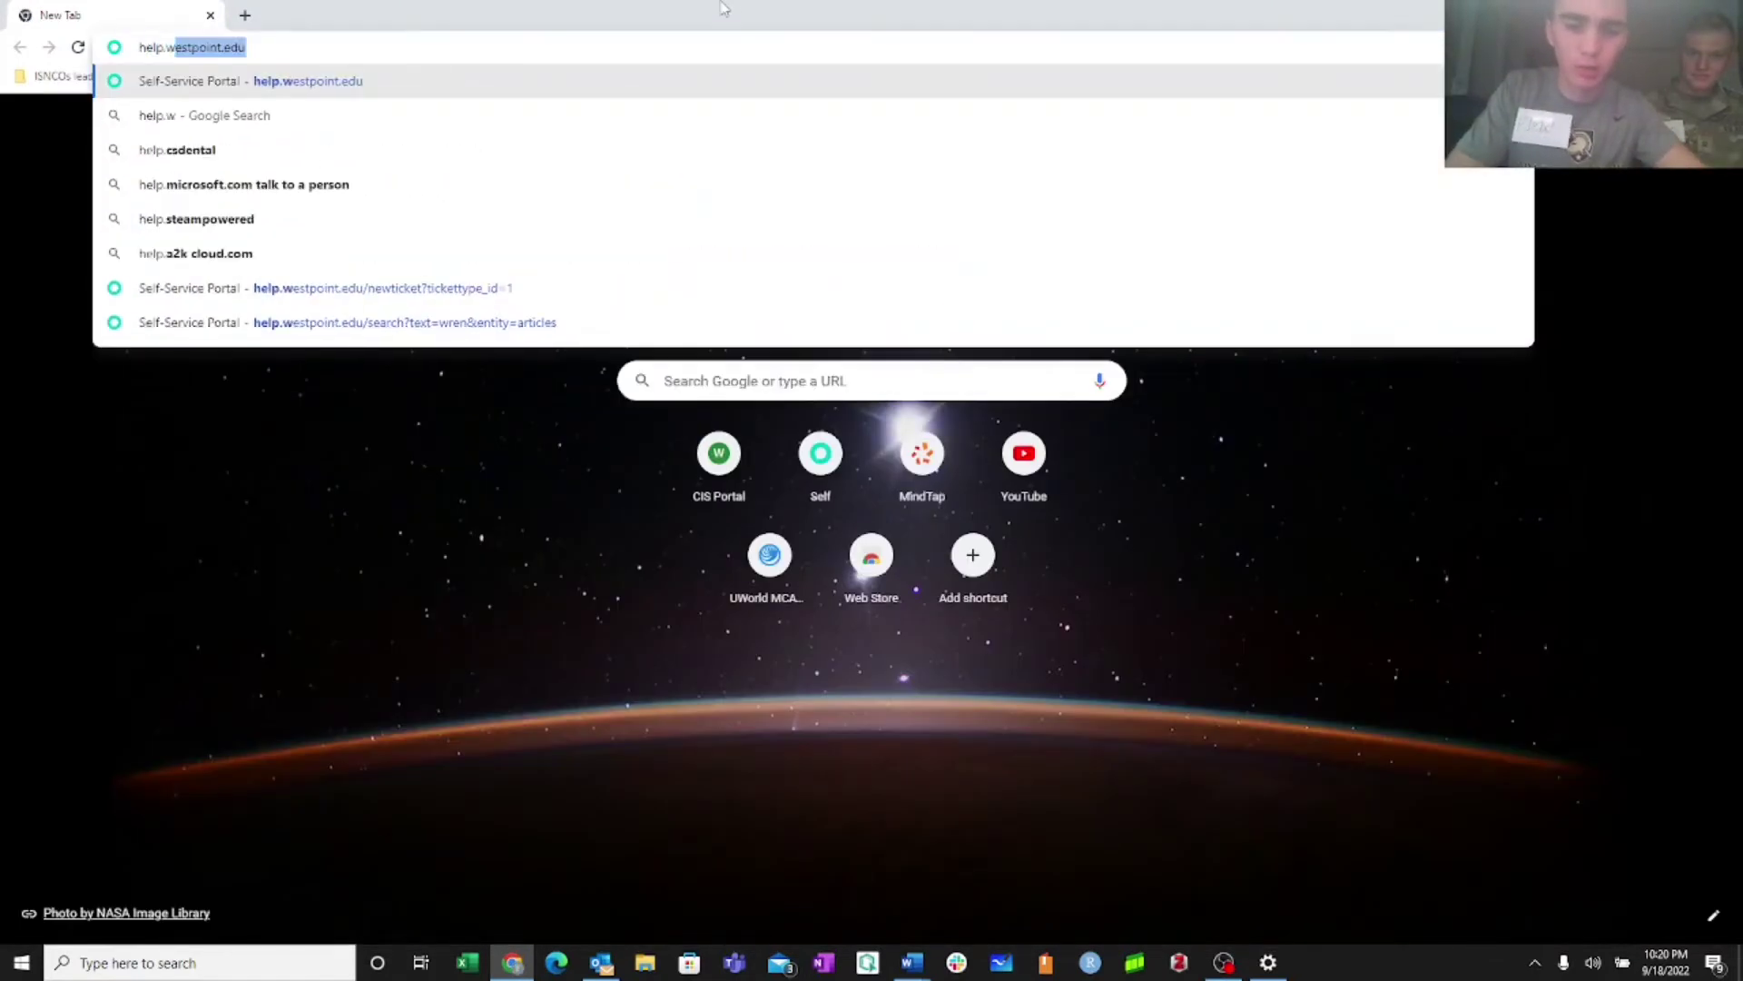
text(estp)
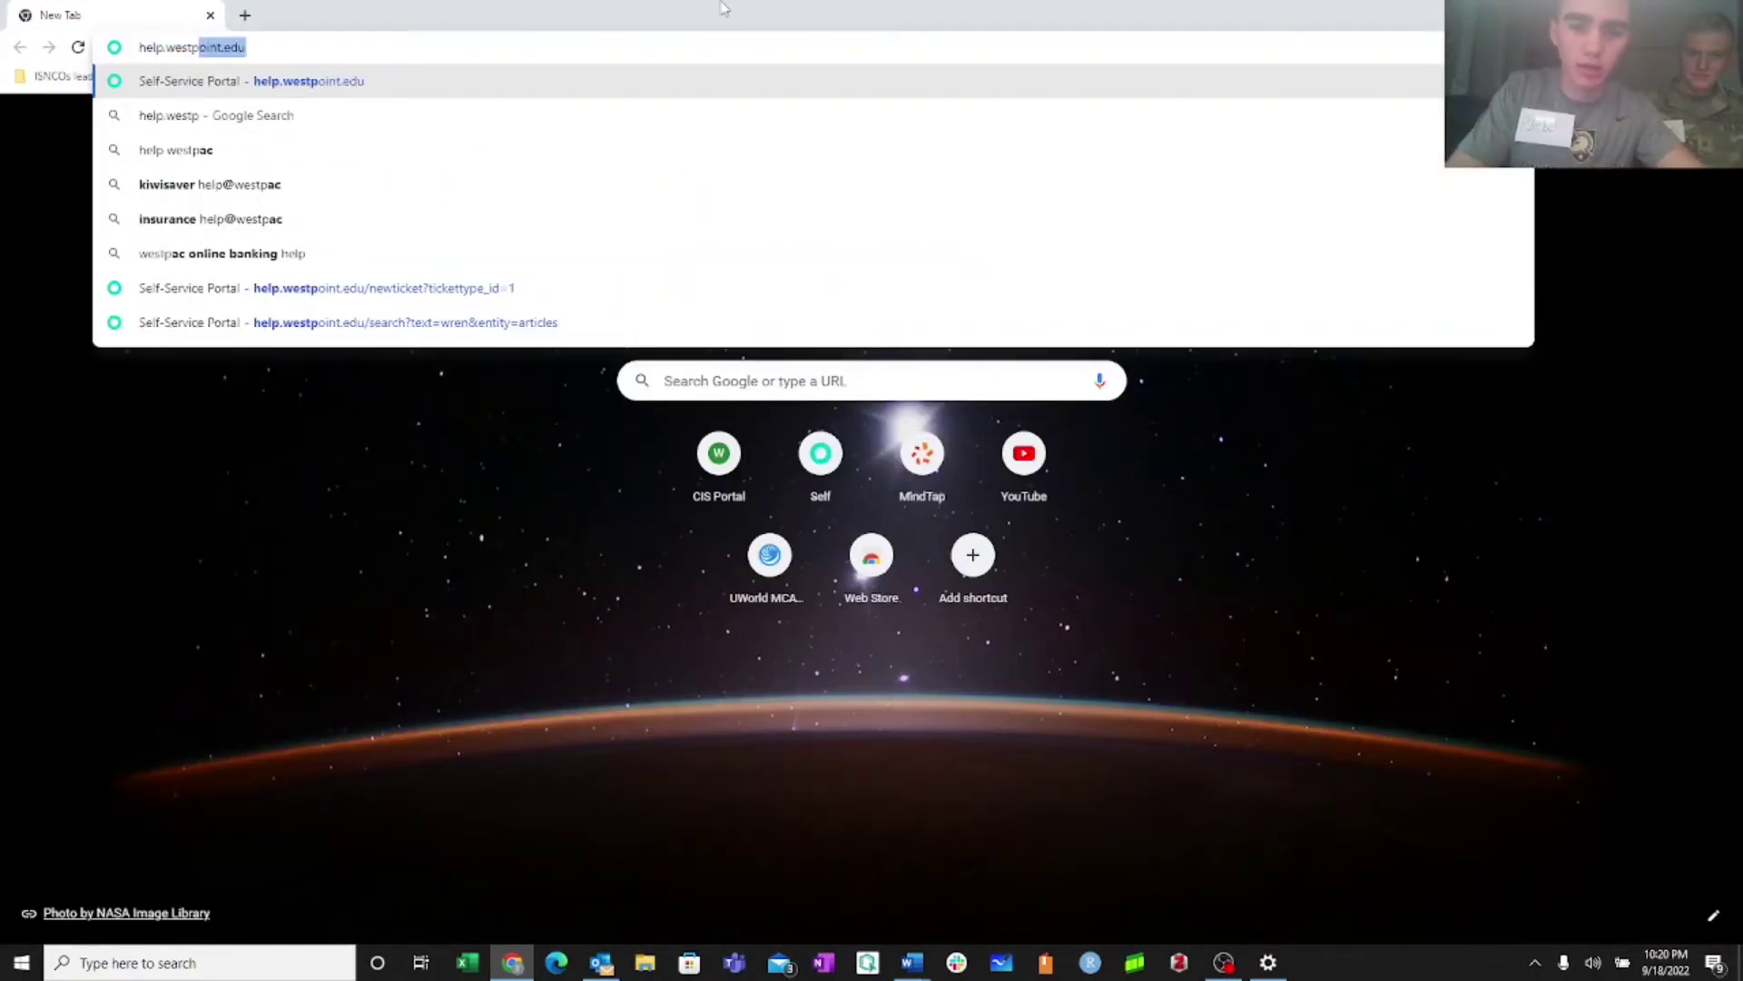
key(Return)
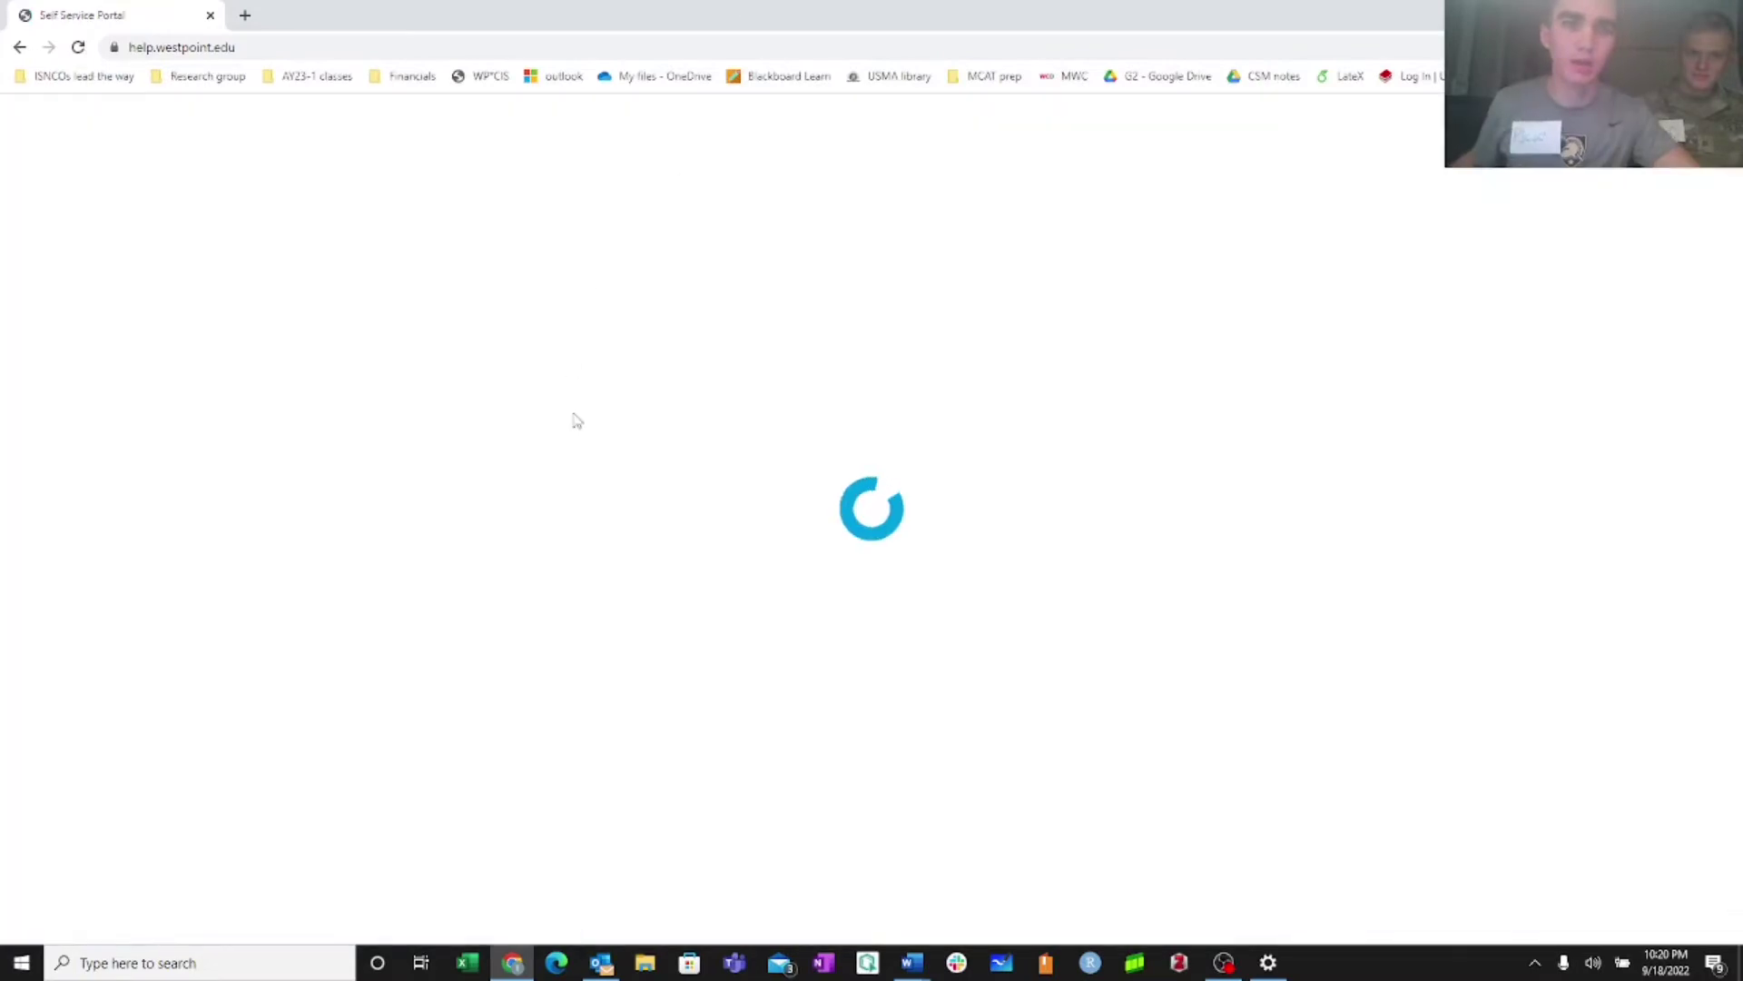
Search the help site for 'printer'
scroll(522, 654, down, 3)
scroll(522, 654, down, 2)
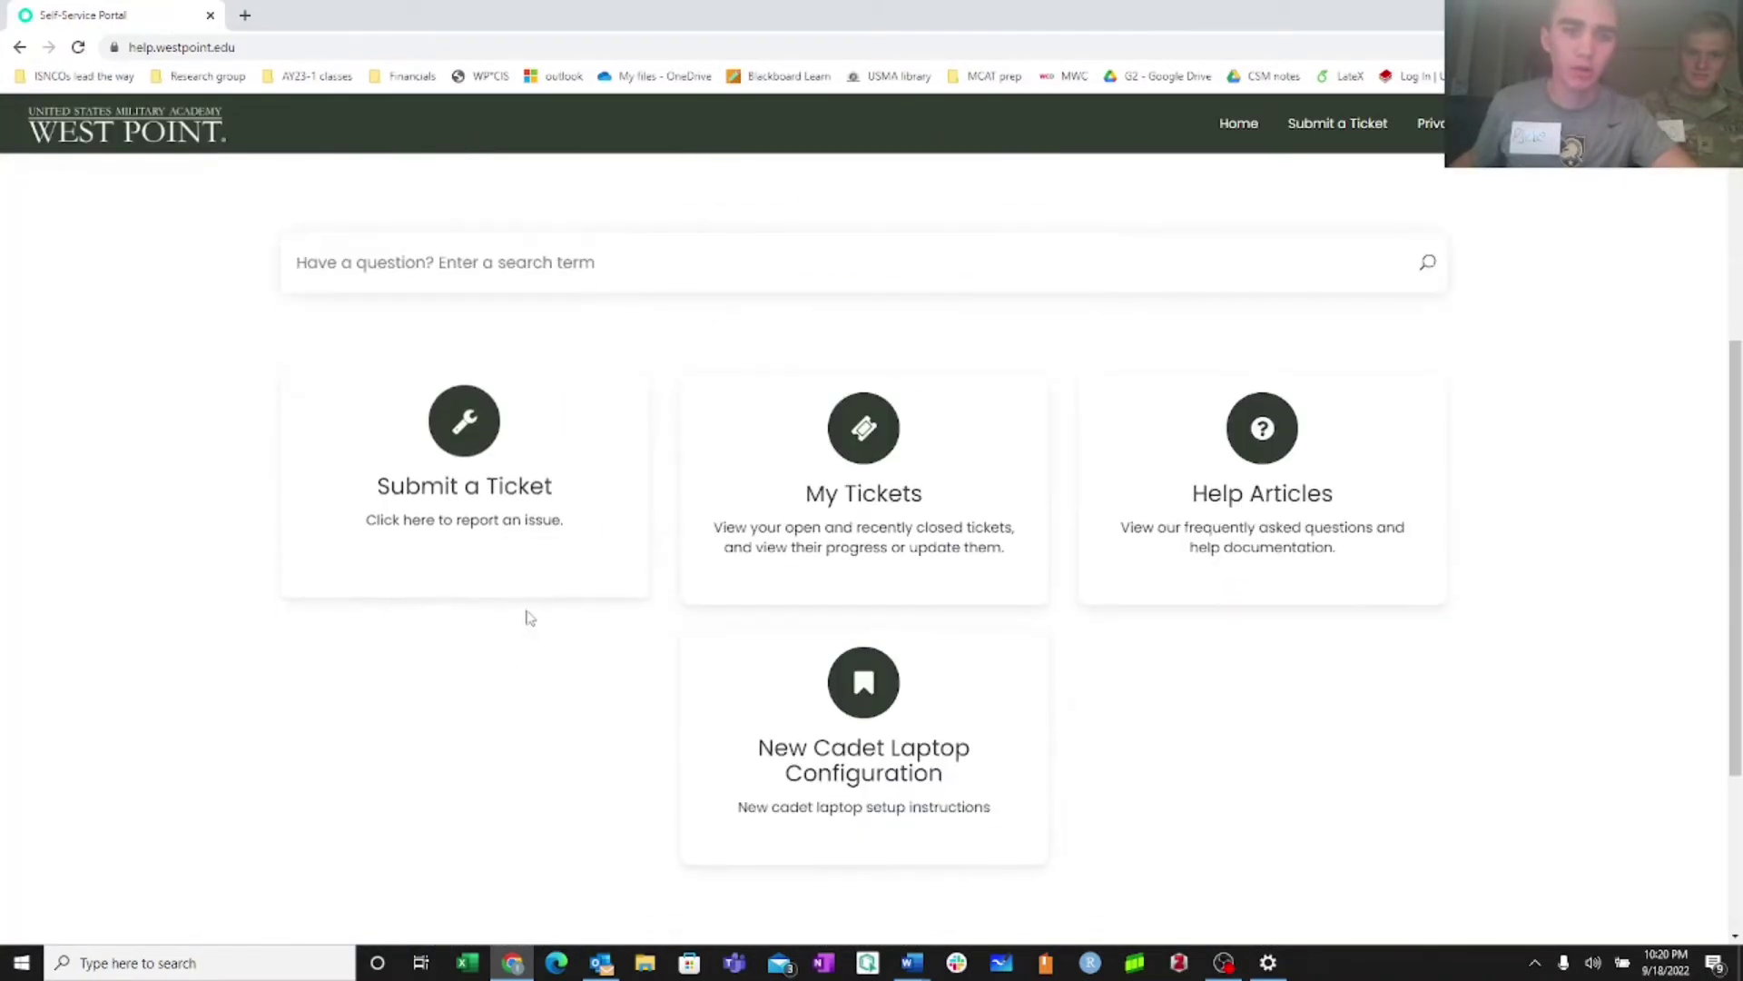
scroll(526, 611, up, 3)
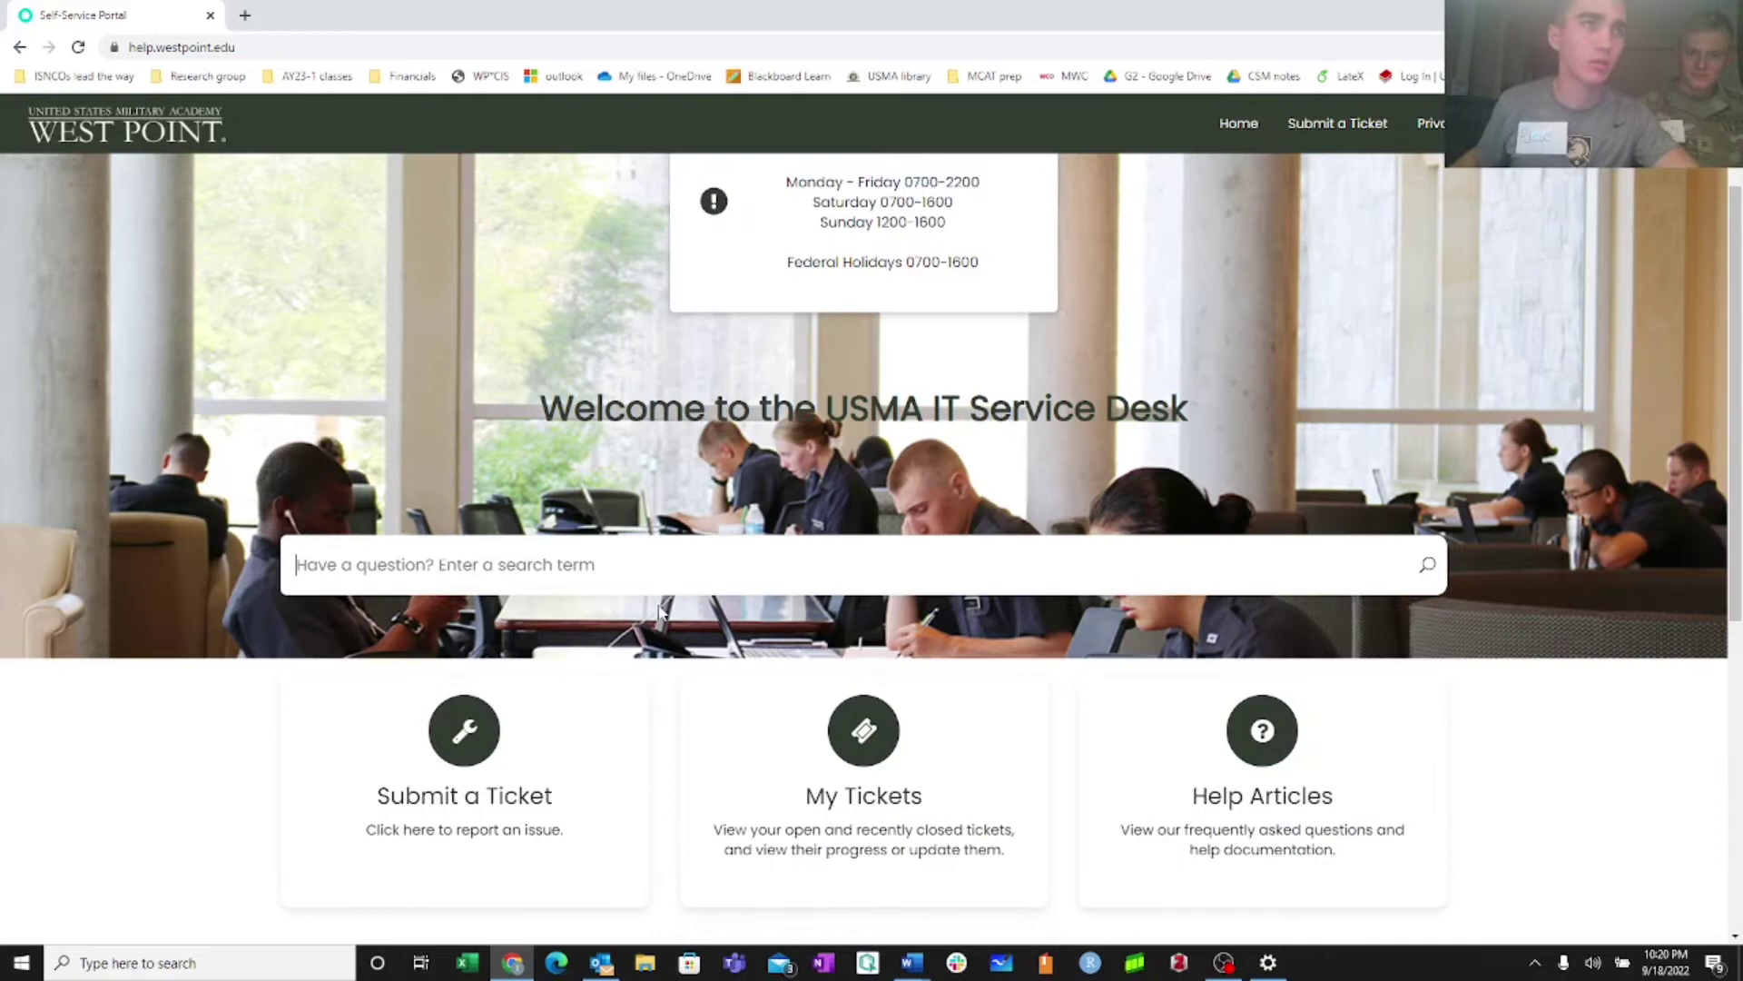
text(printer)
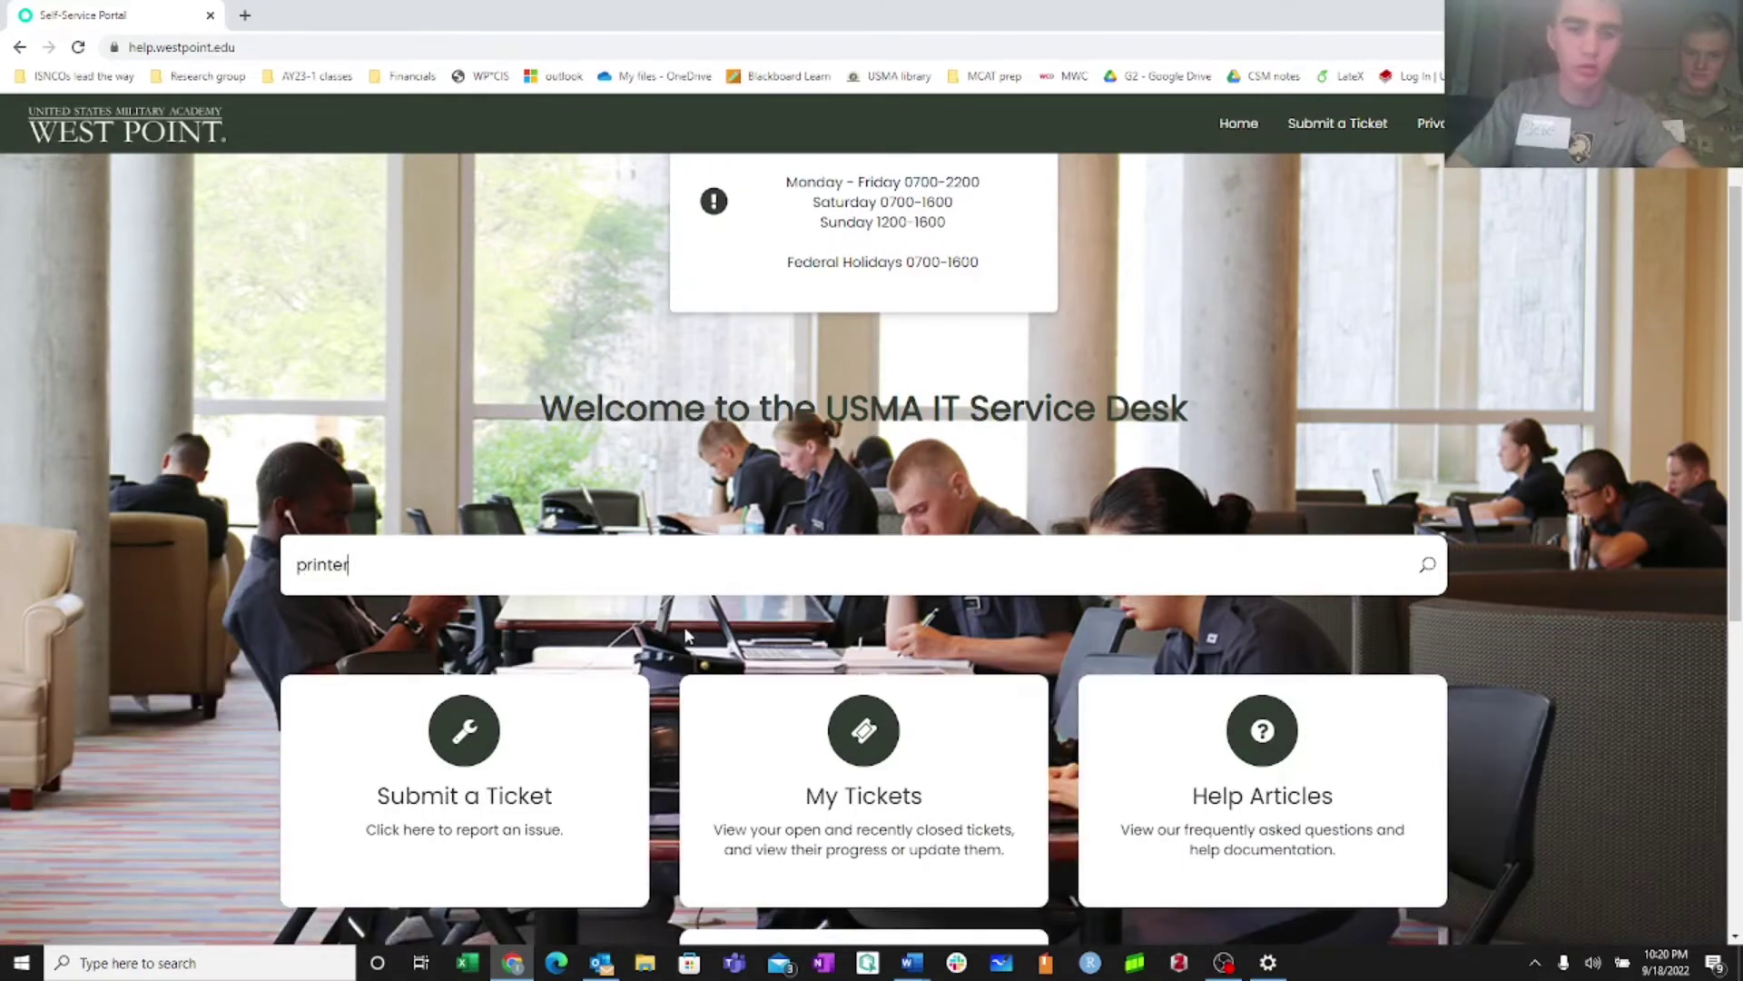
key(Return)
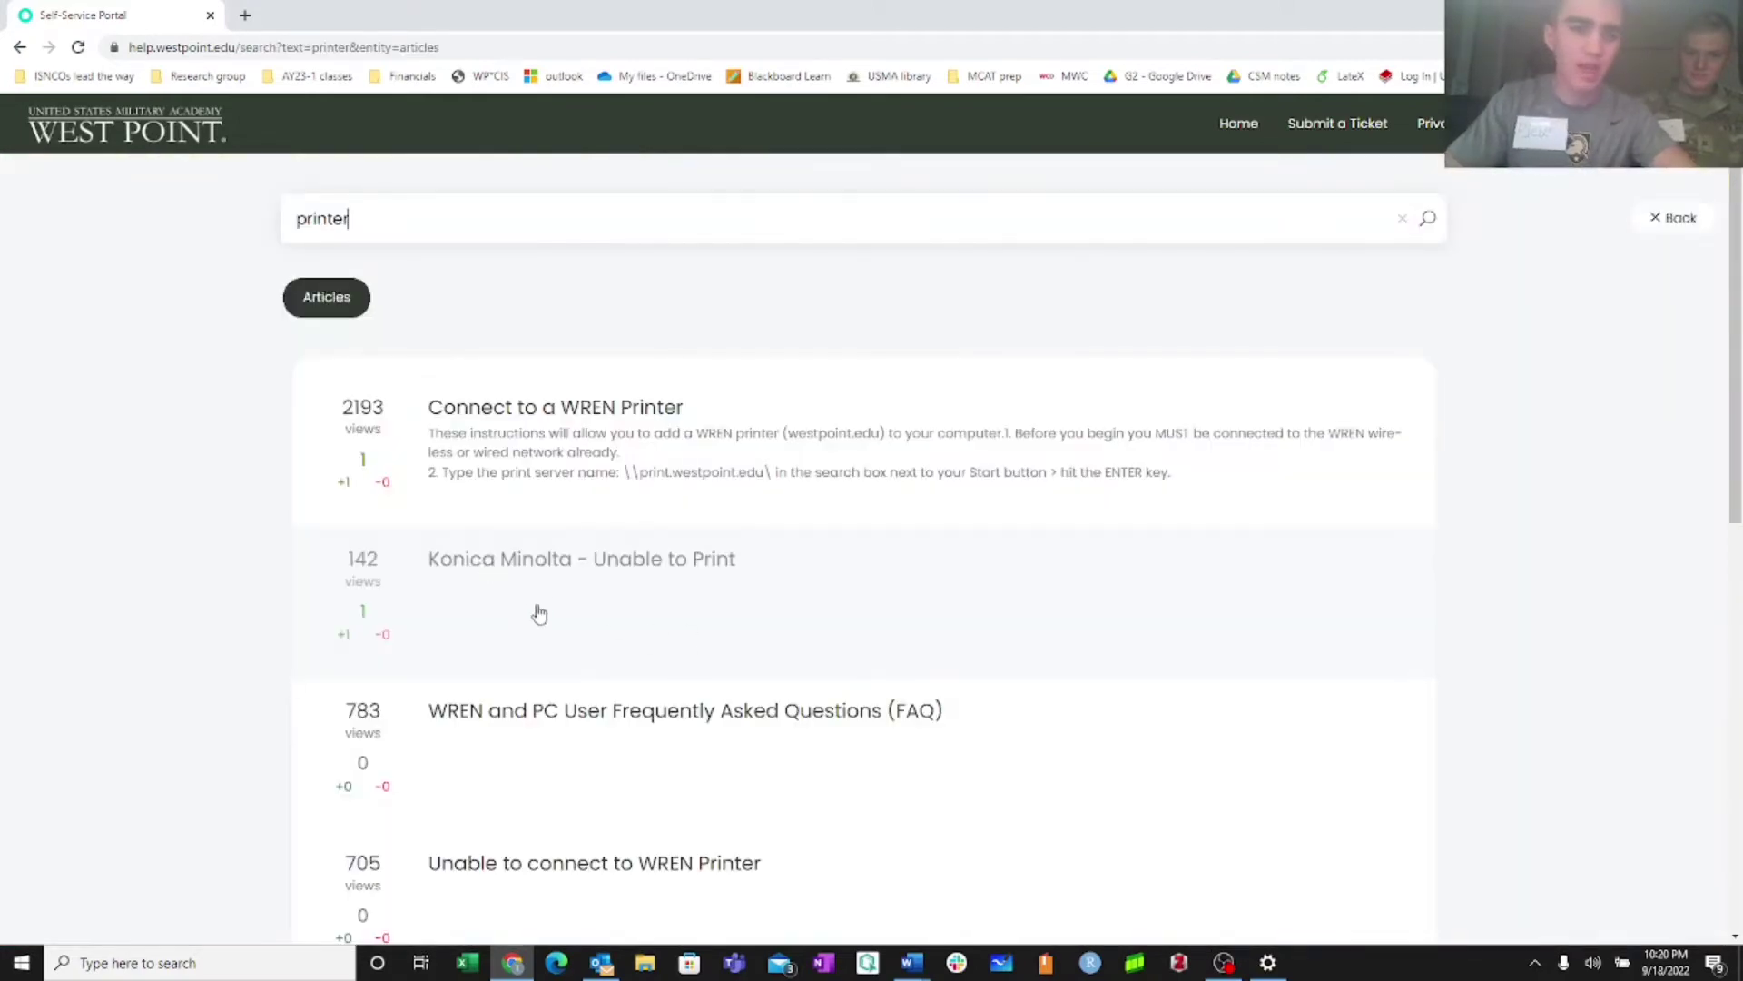
click(538, 576)
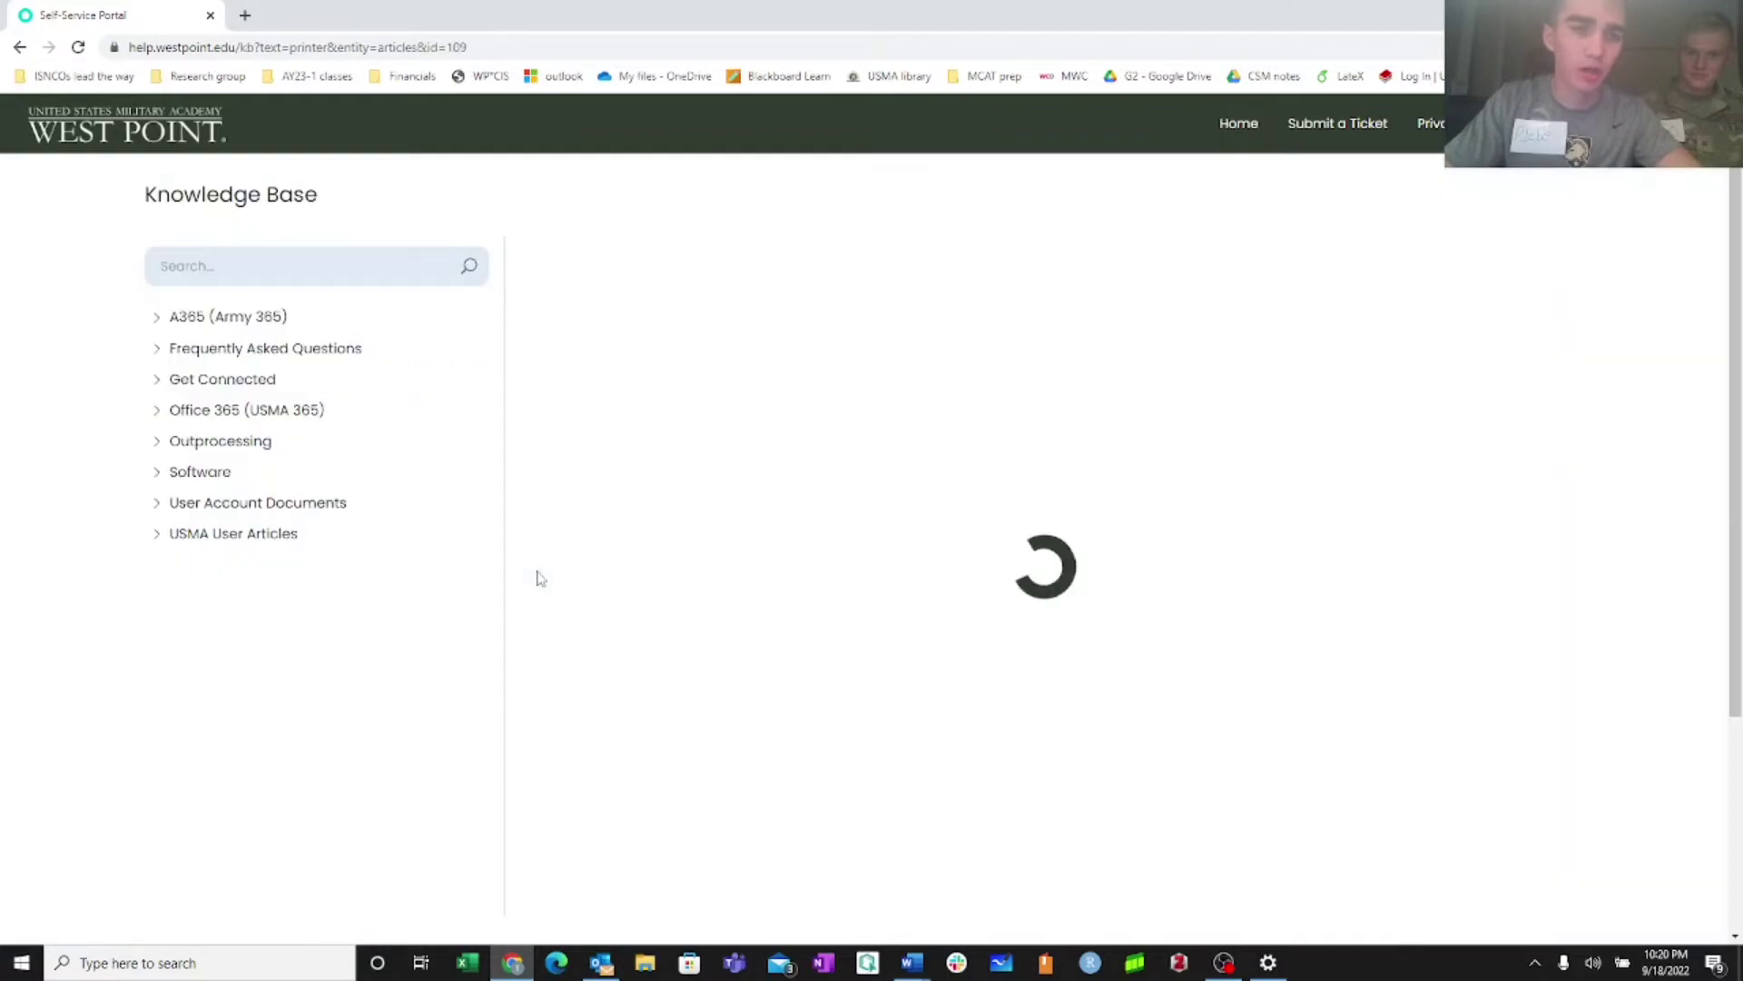
scroll(828, 437, down, 5)
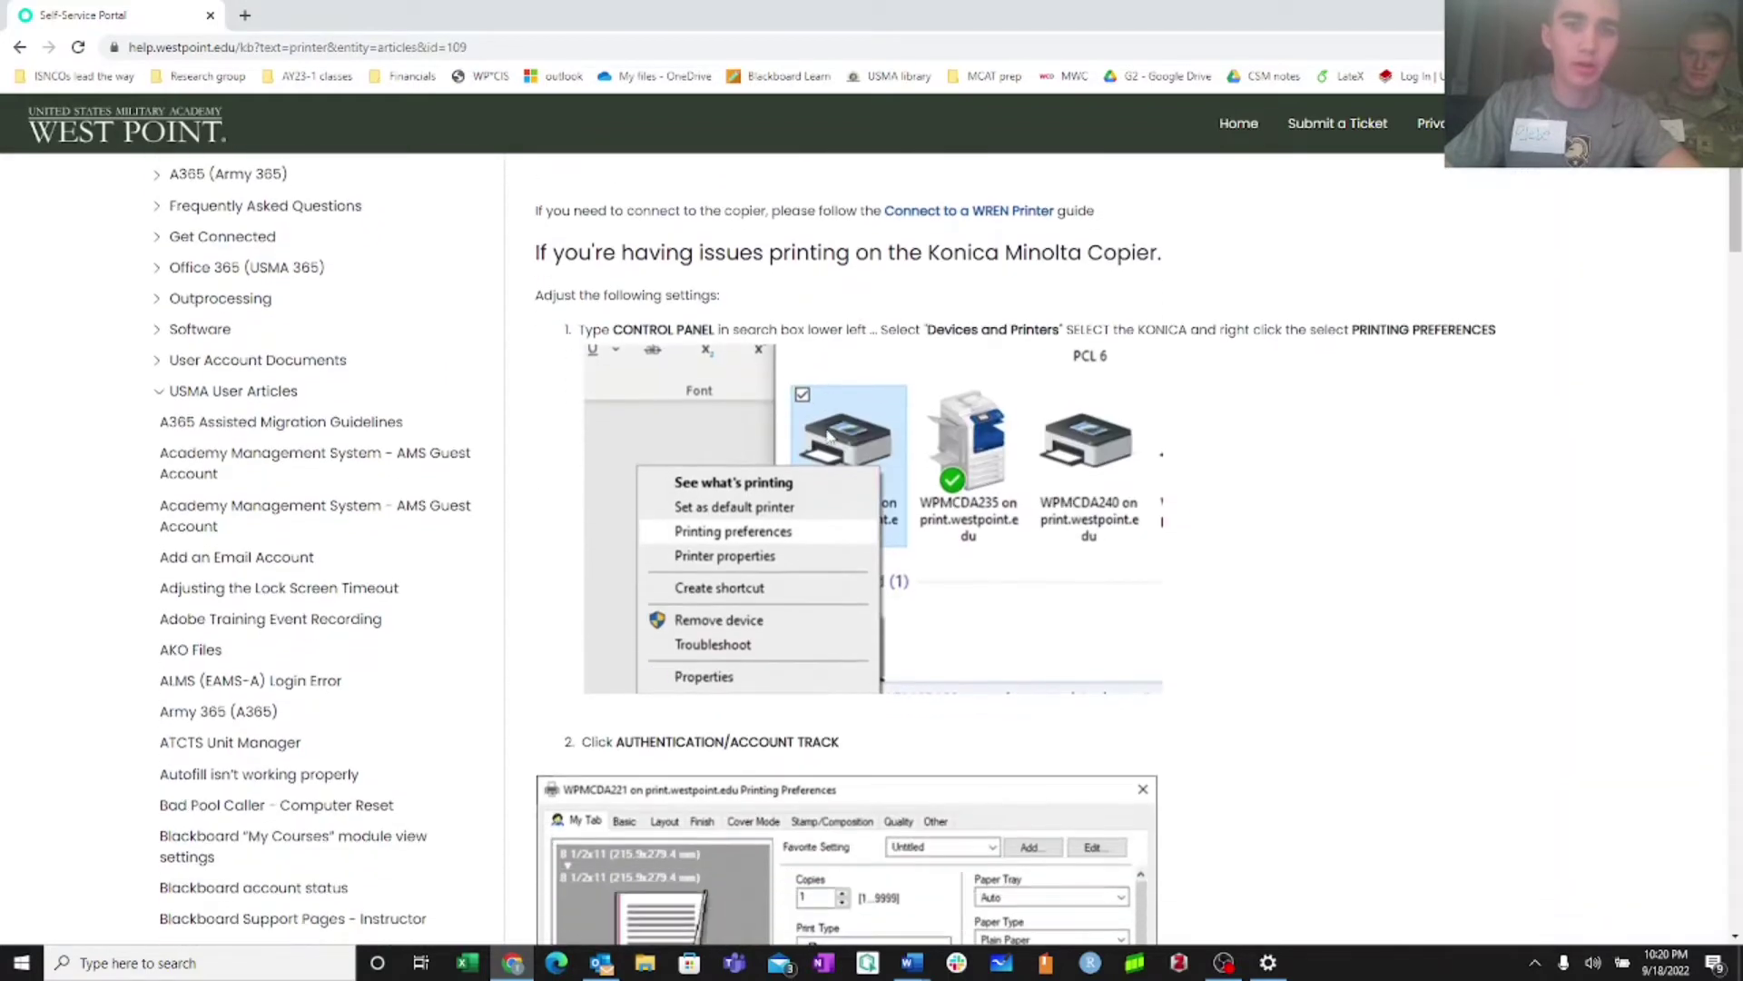
scroll(828, 437, down, 5)
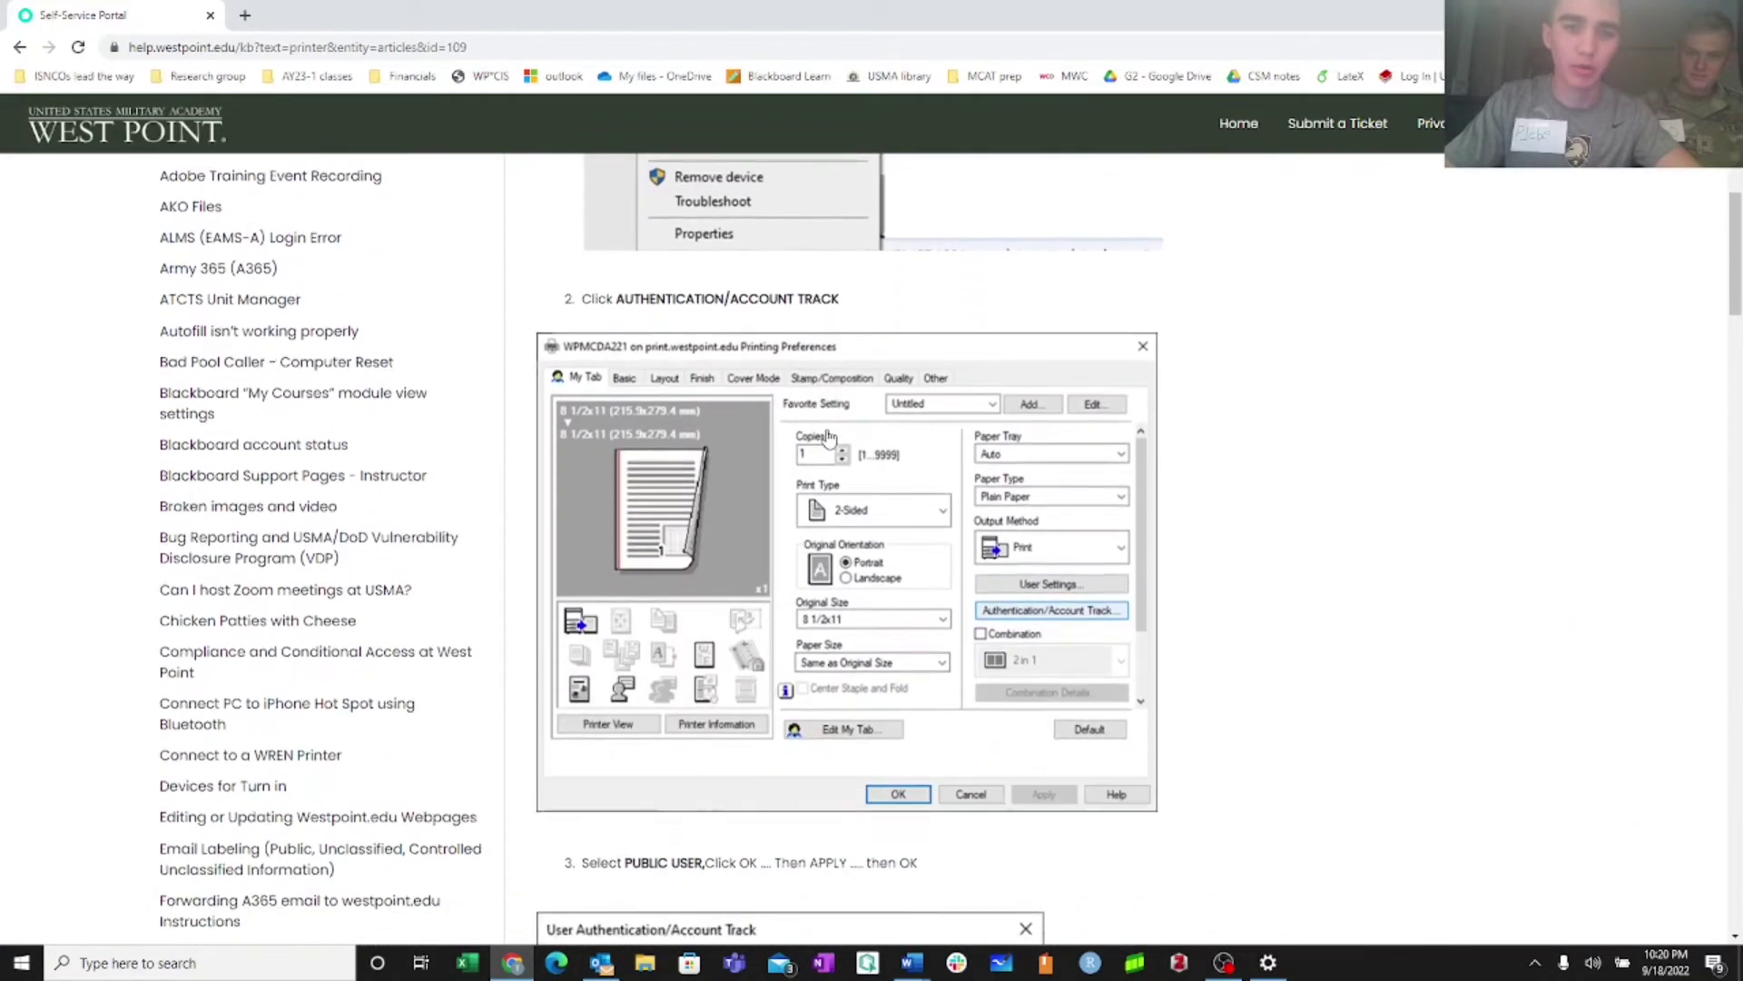
scroll(828, 437, down, 5)
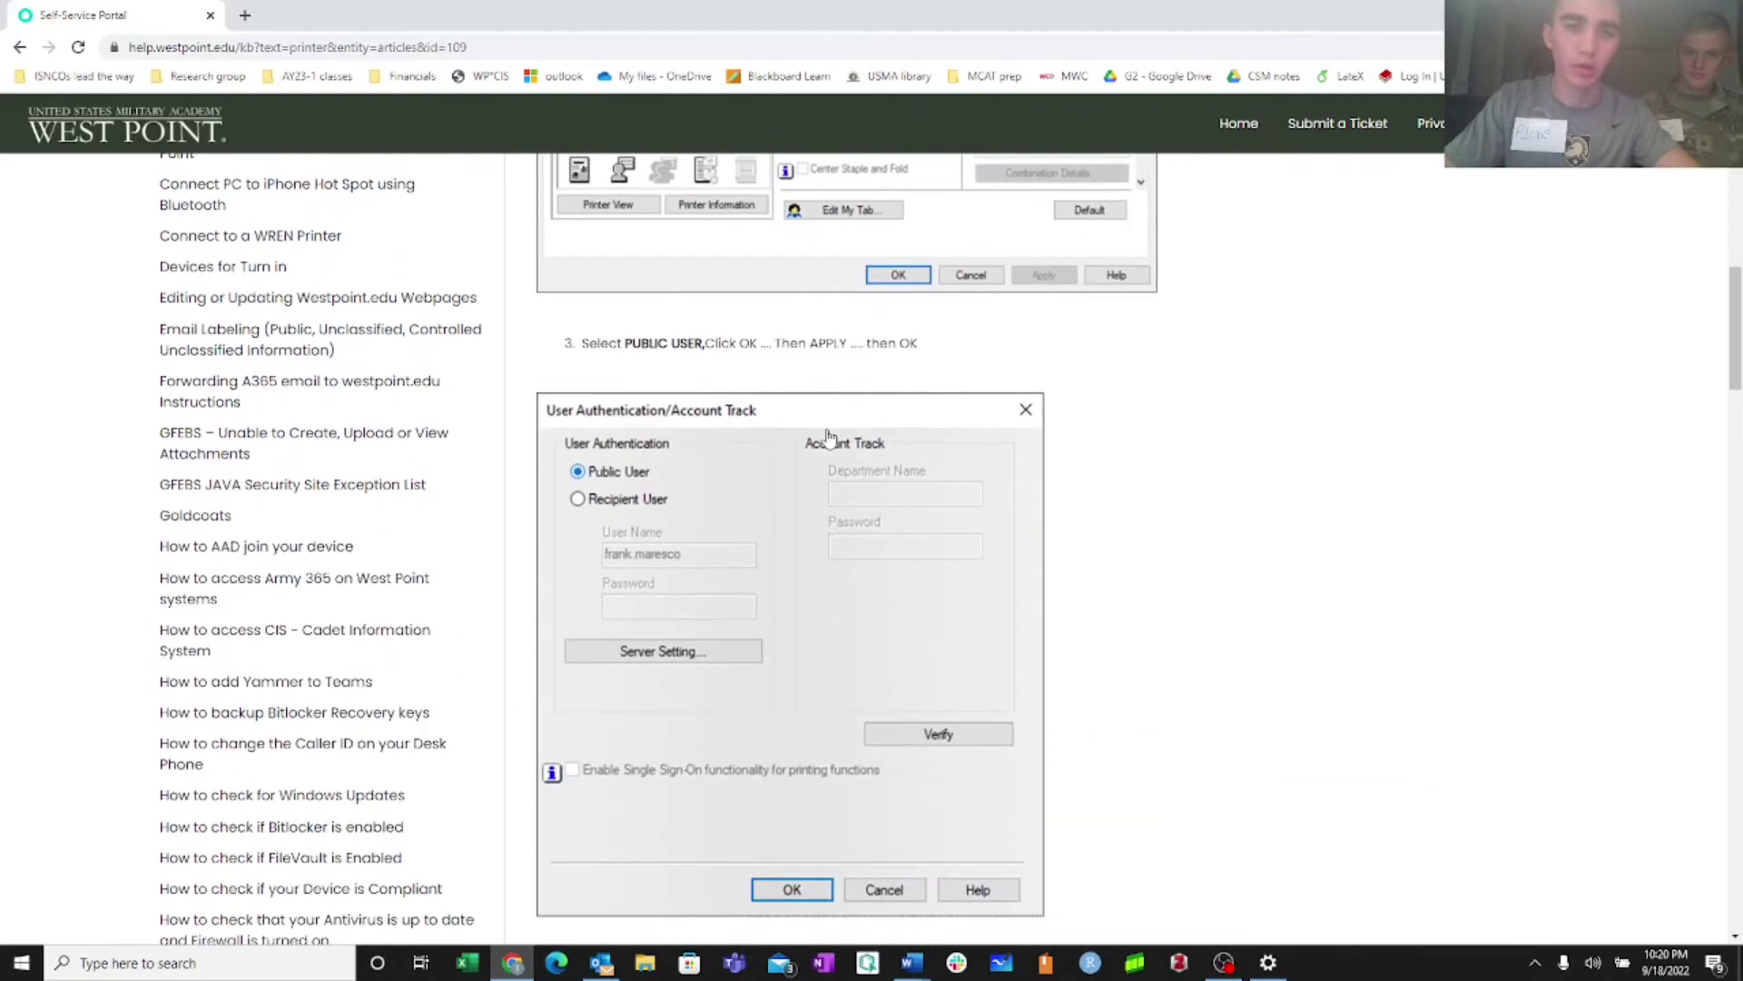
scroll(828, 437, up, 12)
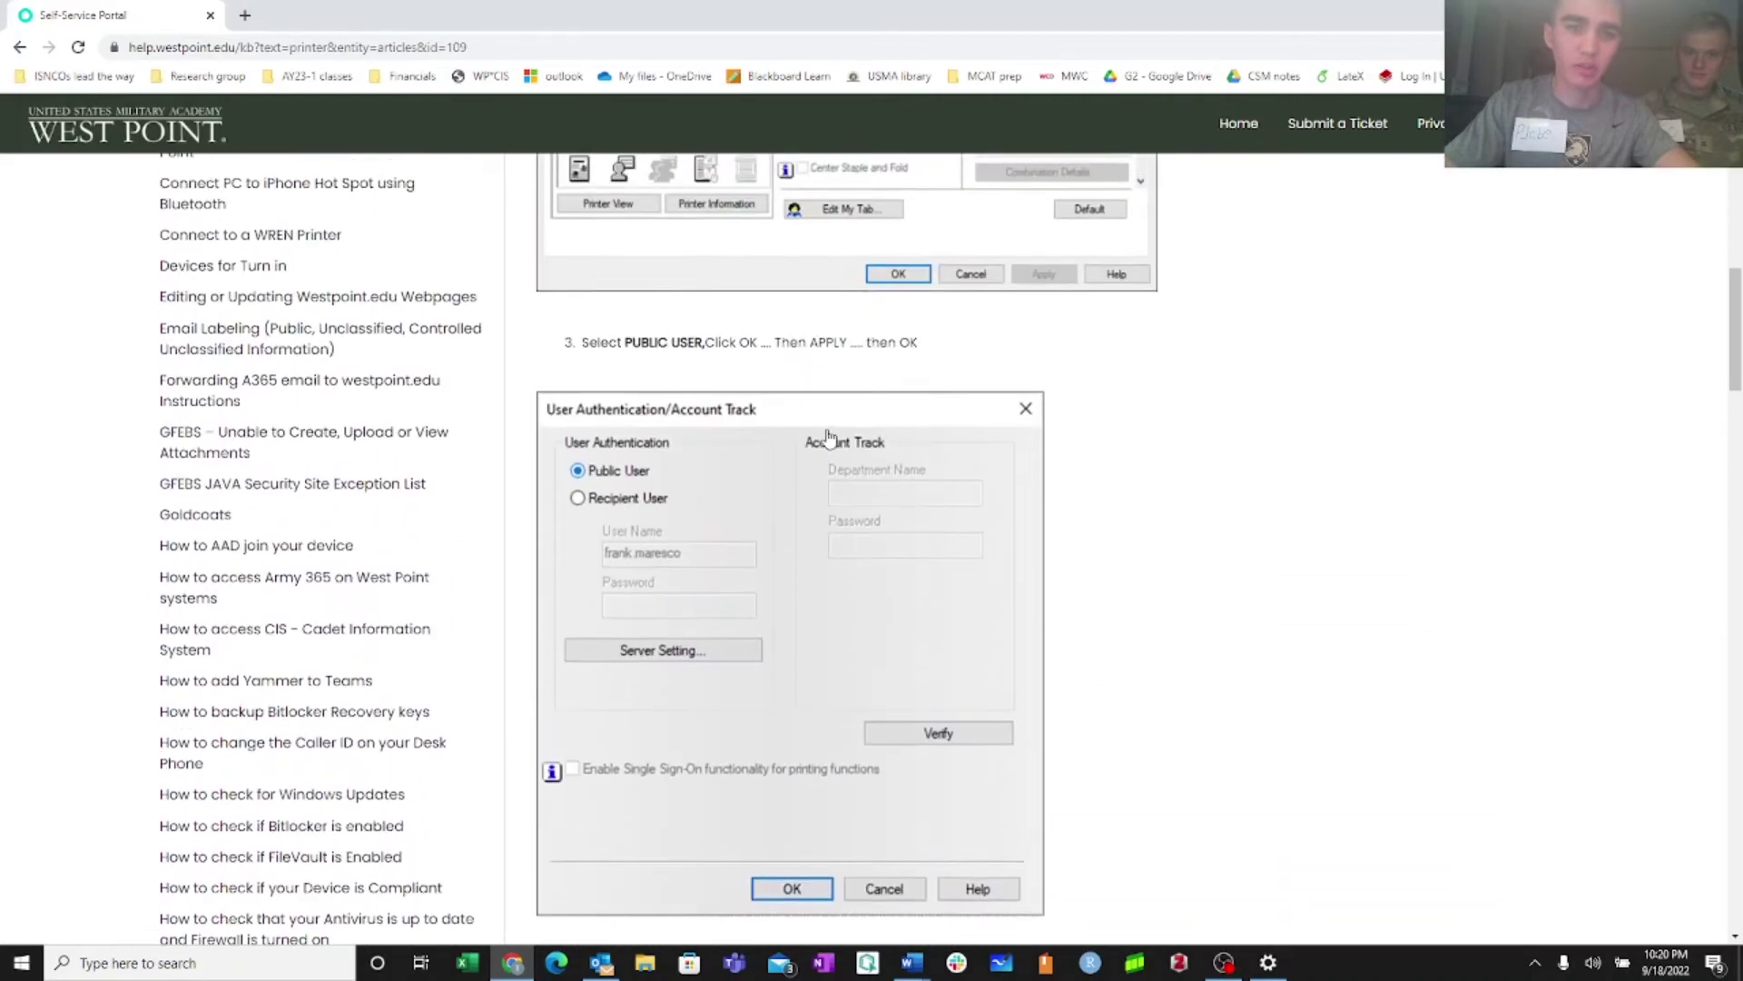
scroll(828, 437, up, 3)
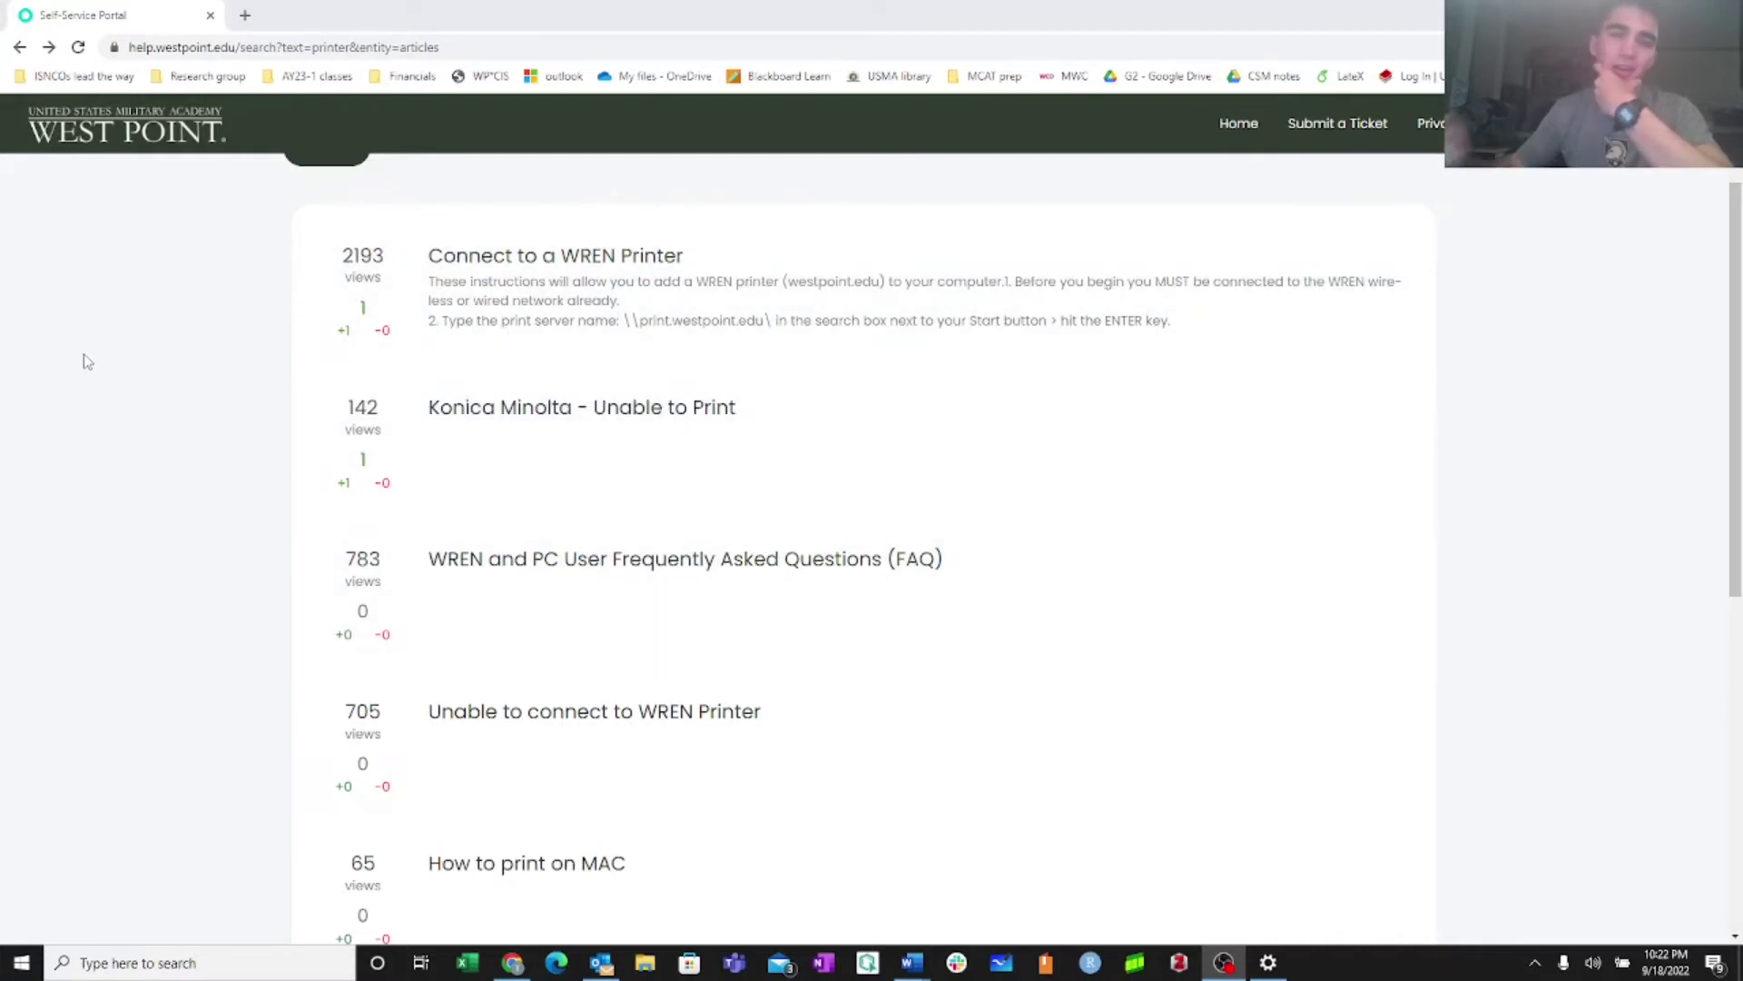
Open the Connect to a WREN Printer article, then go back to the 'printer' results list
click(552, 258)
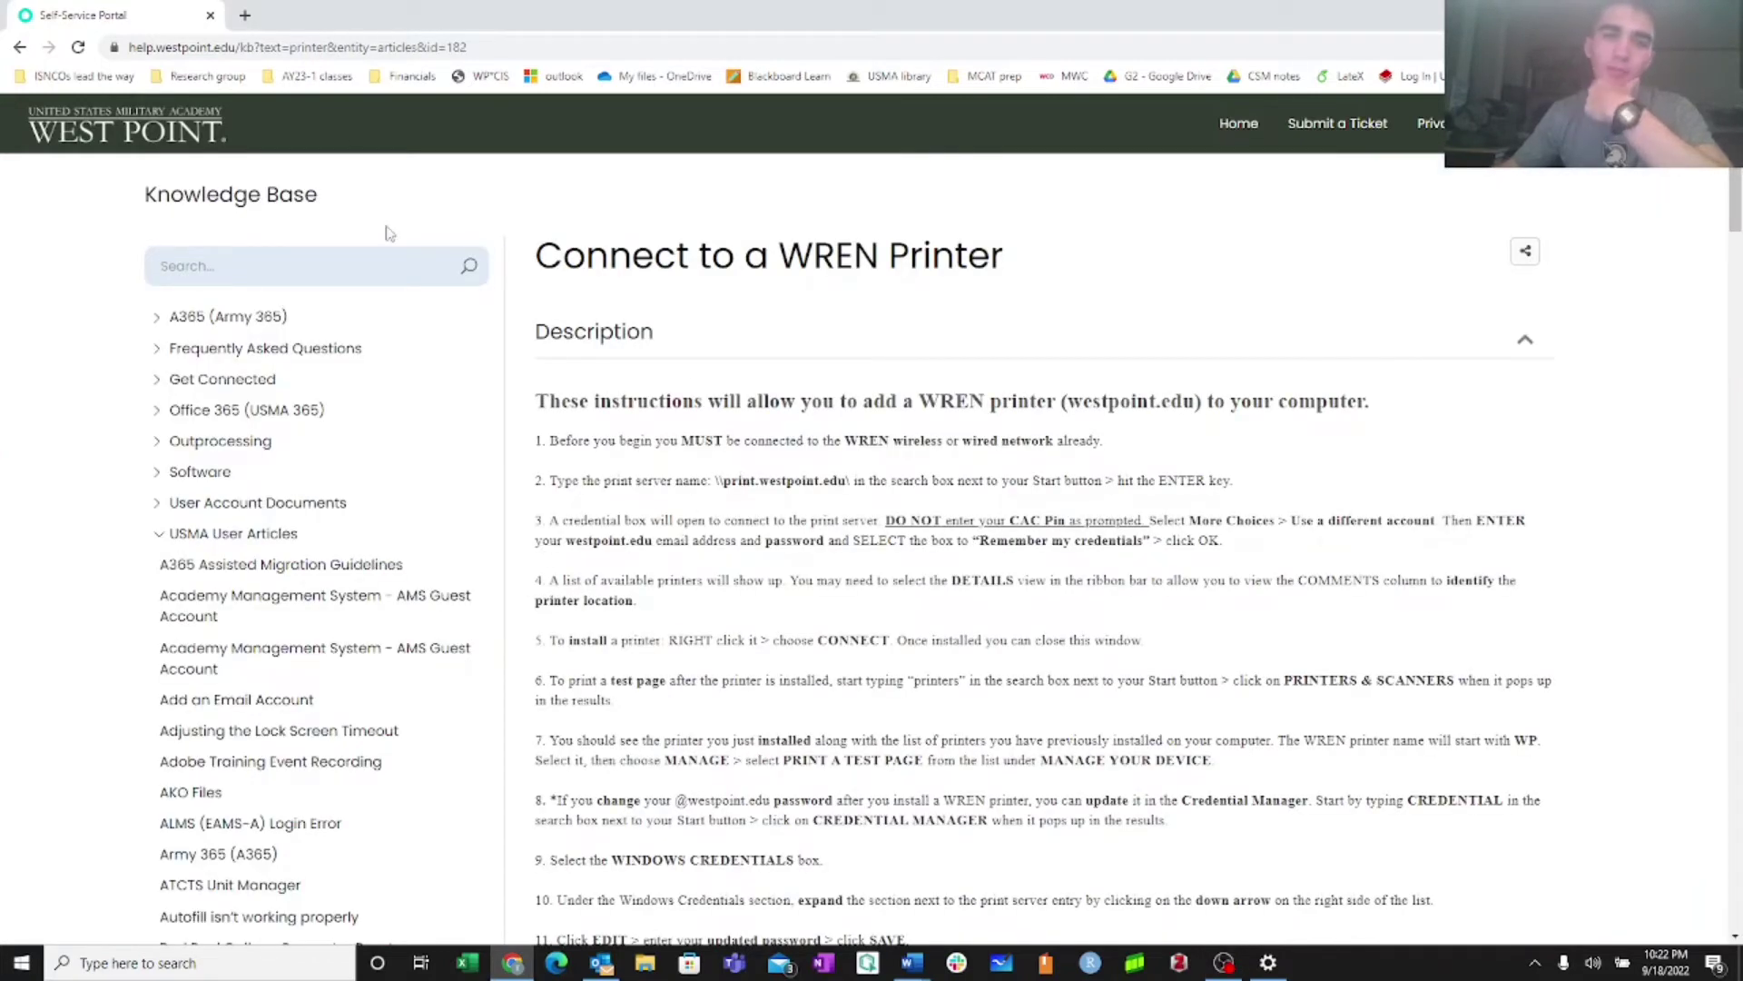
scroll(463, 236, down, 2)
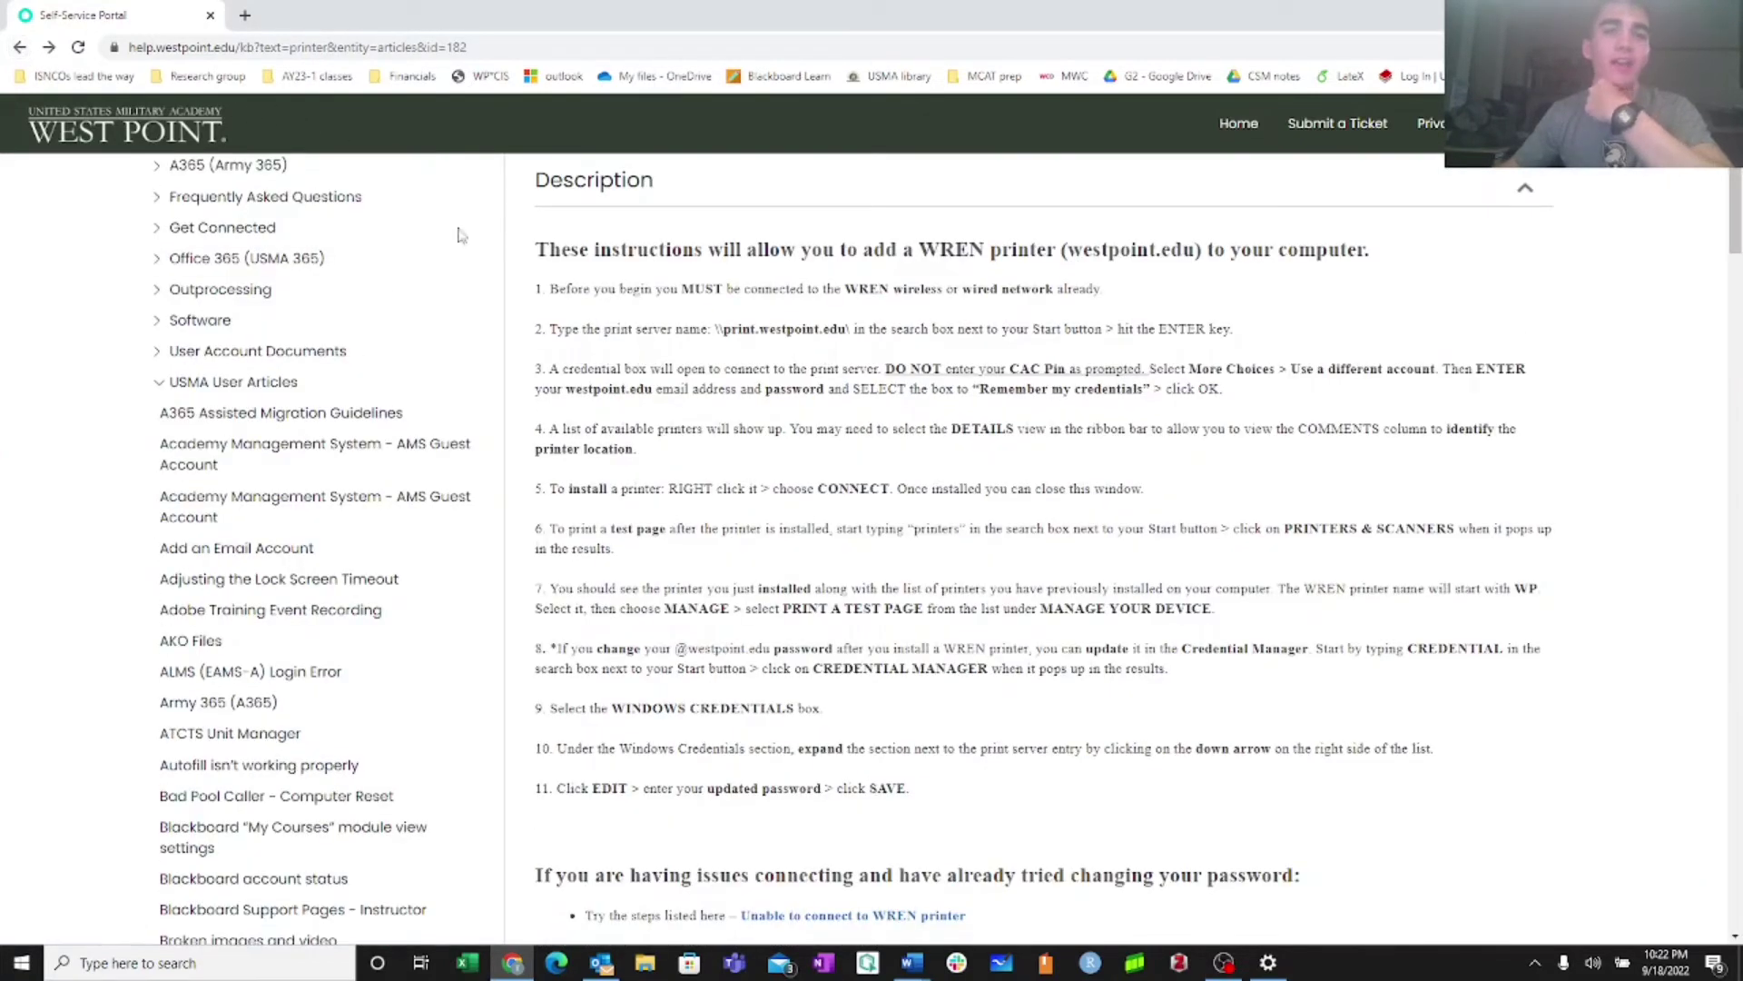
click(19, 47)
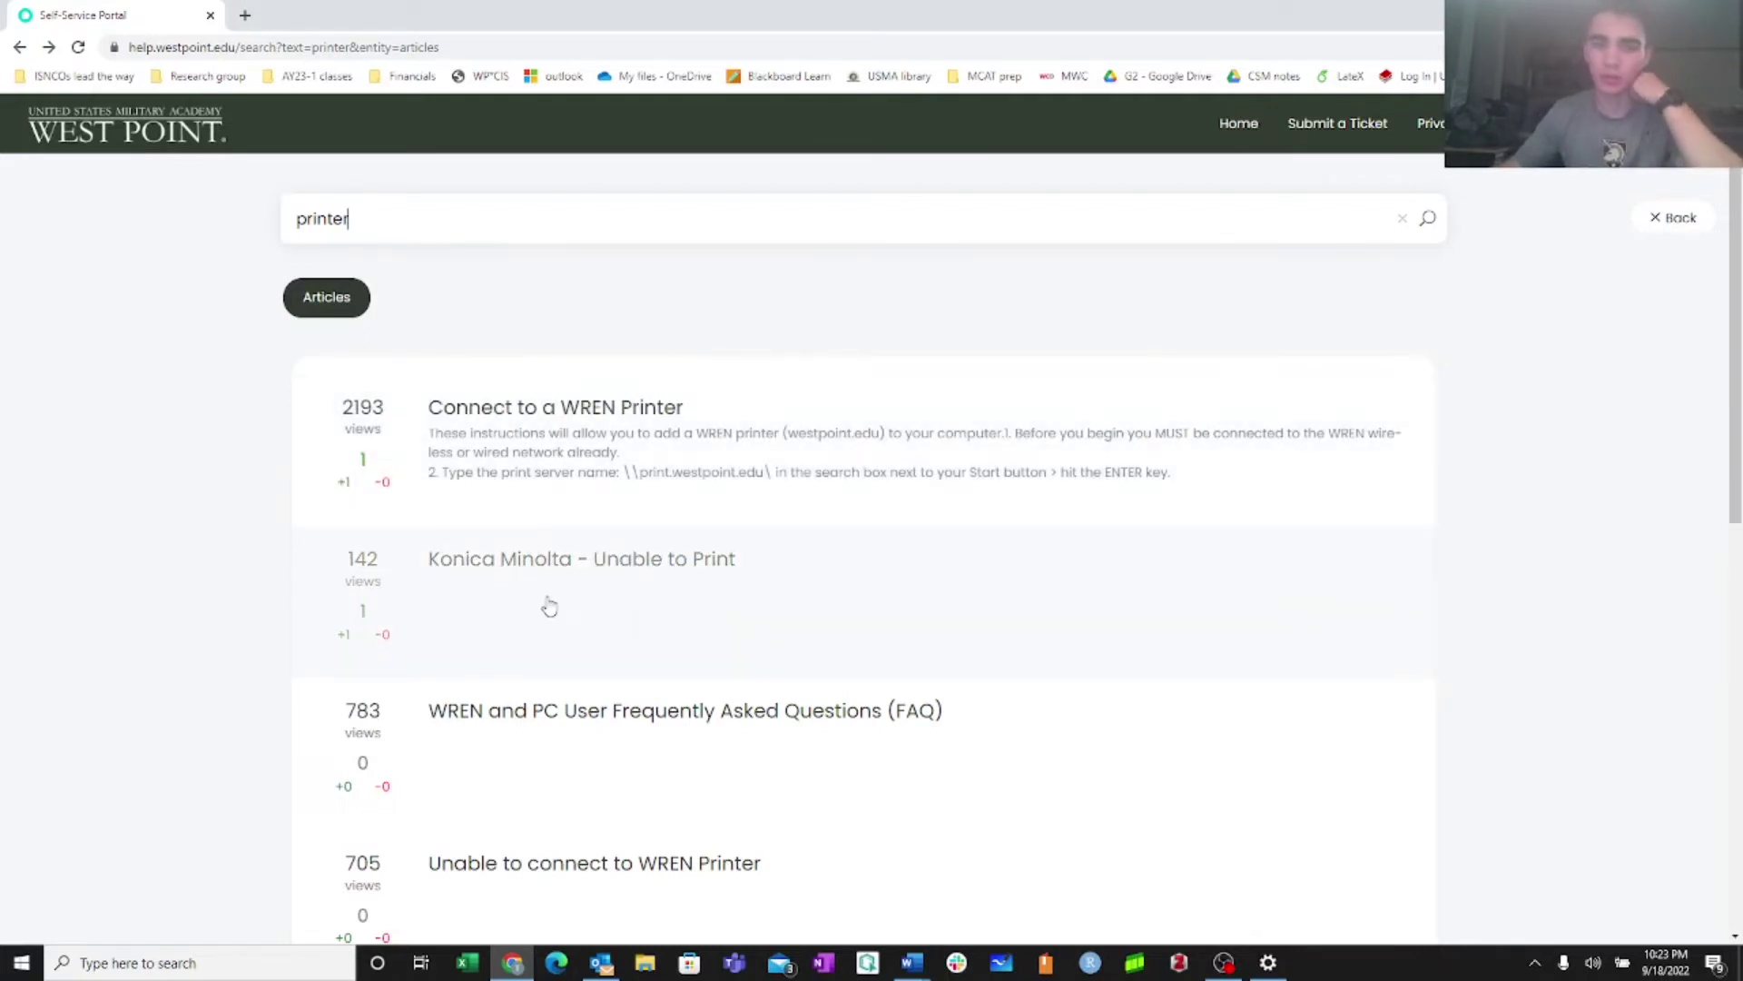
scroll(550, 603, down, 2)
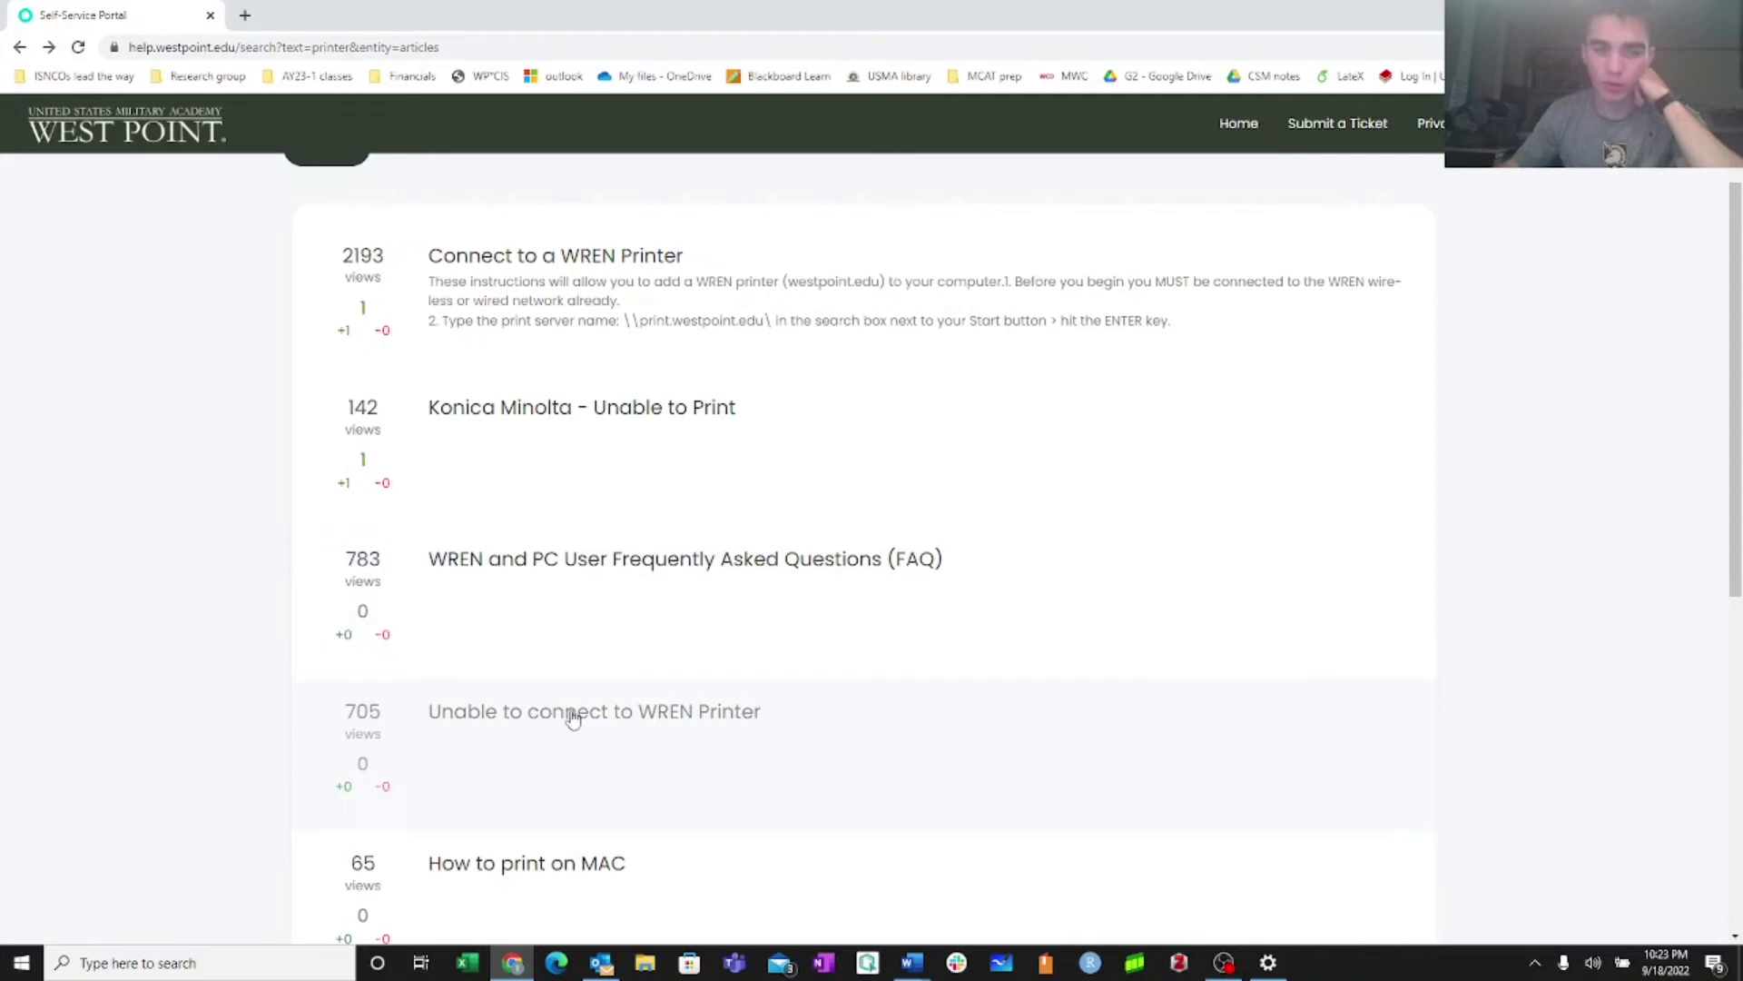
Open 'Unable to connect to WREN Printer' and highlight its Credential Manager instructions
click(568, 769)
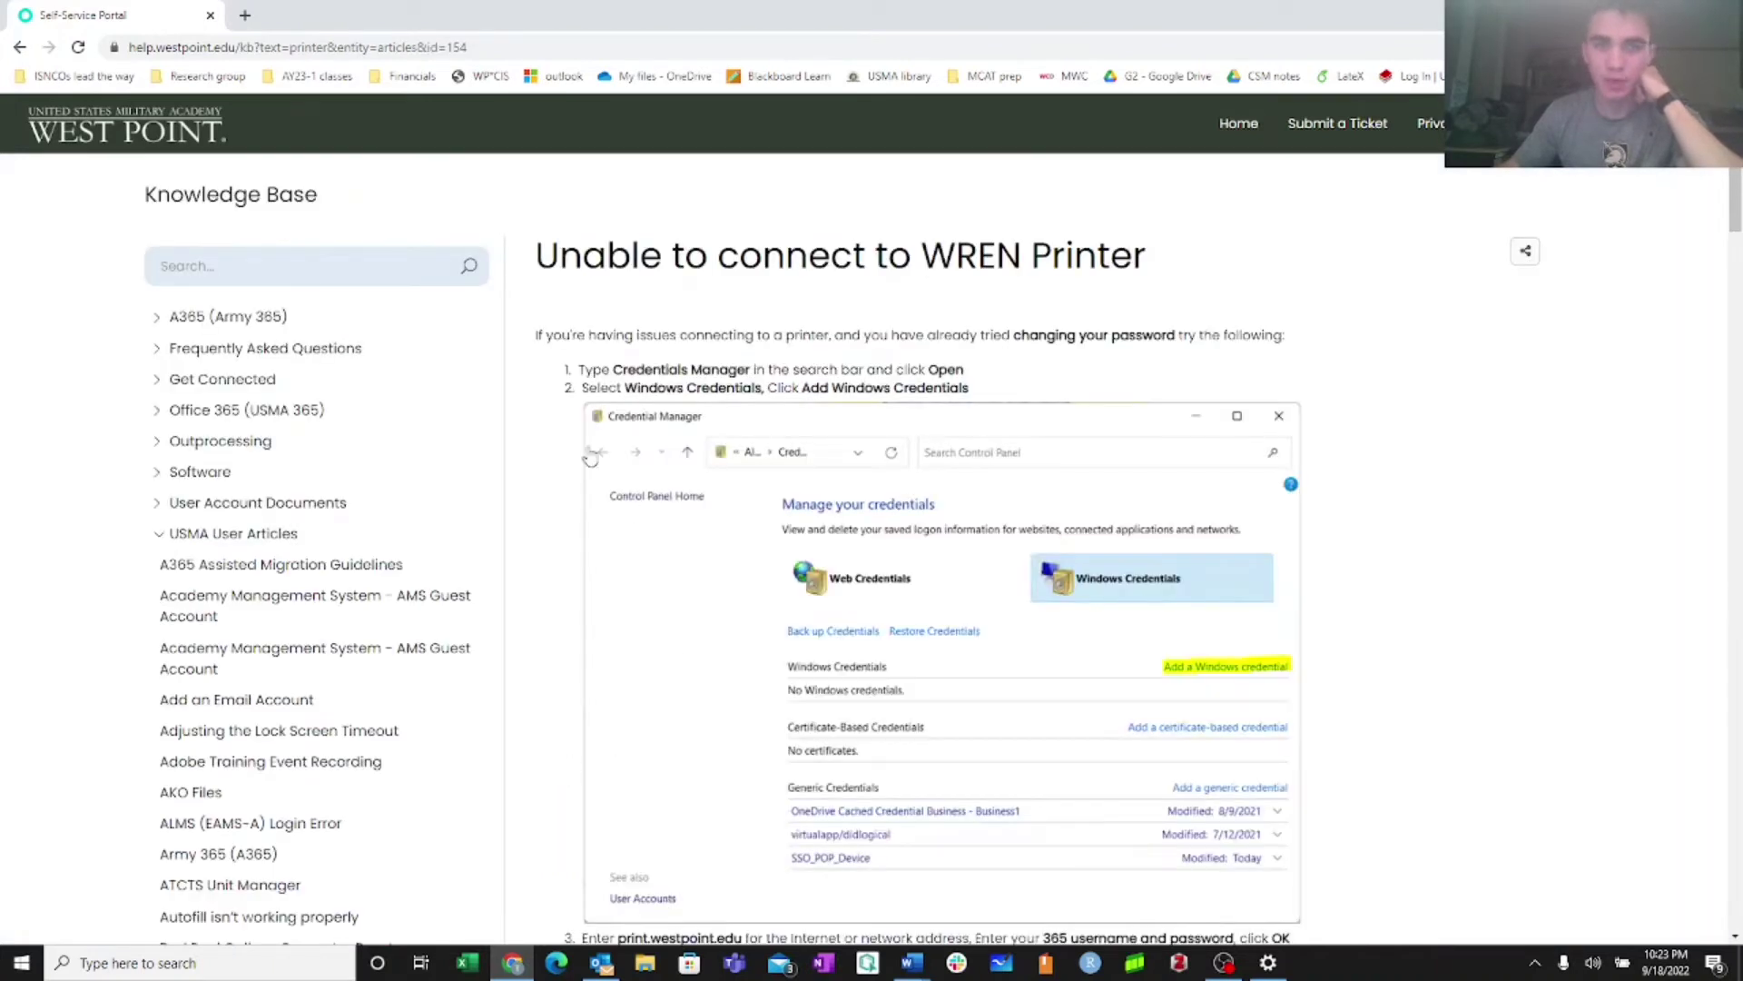
drag(639, 382, 798, 389)
click(654, 368)
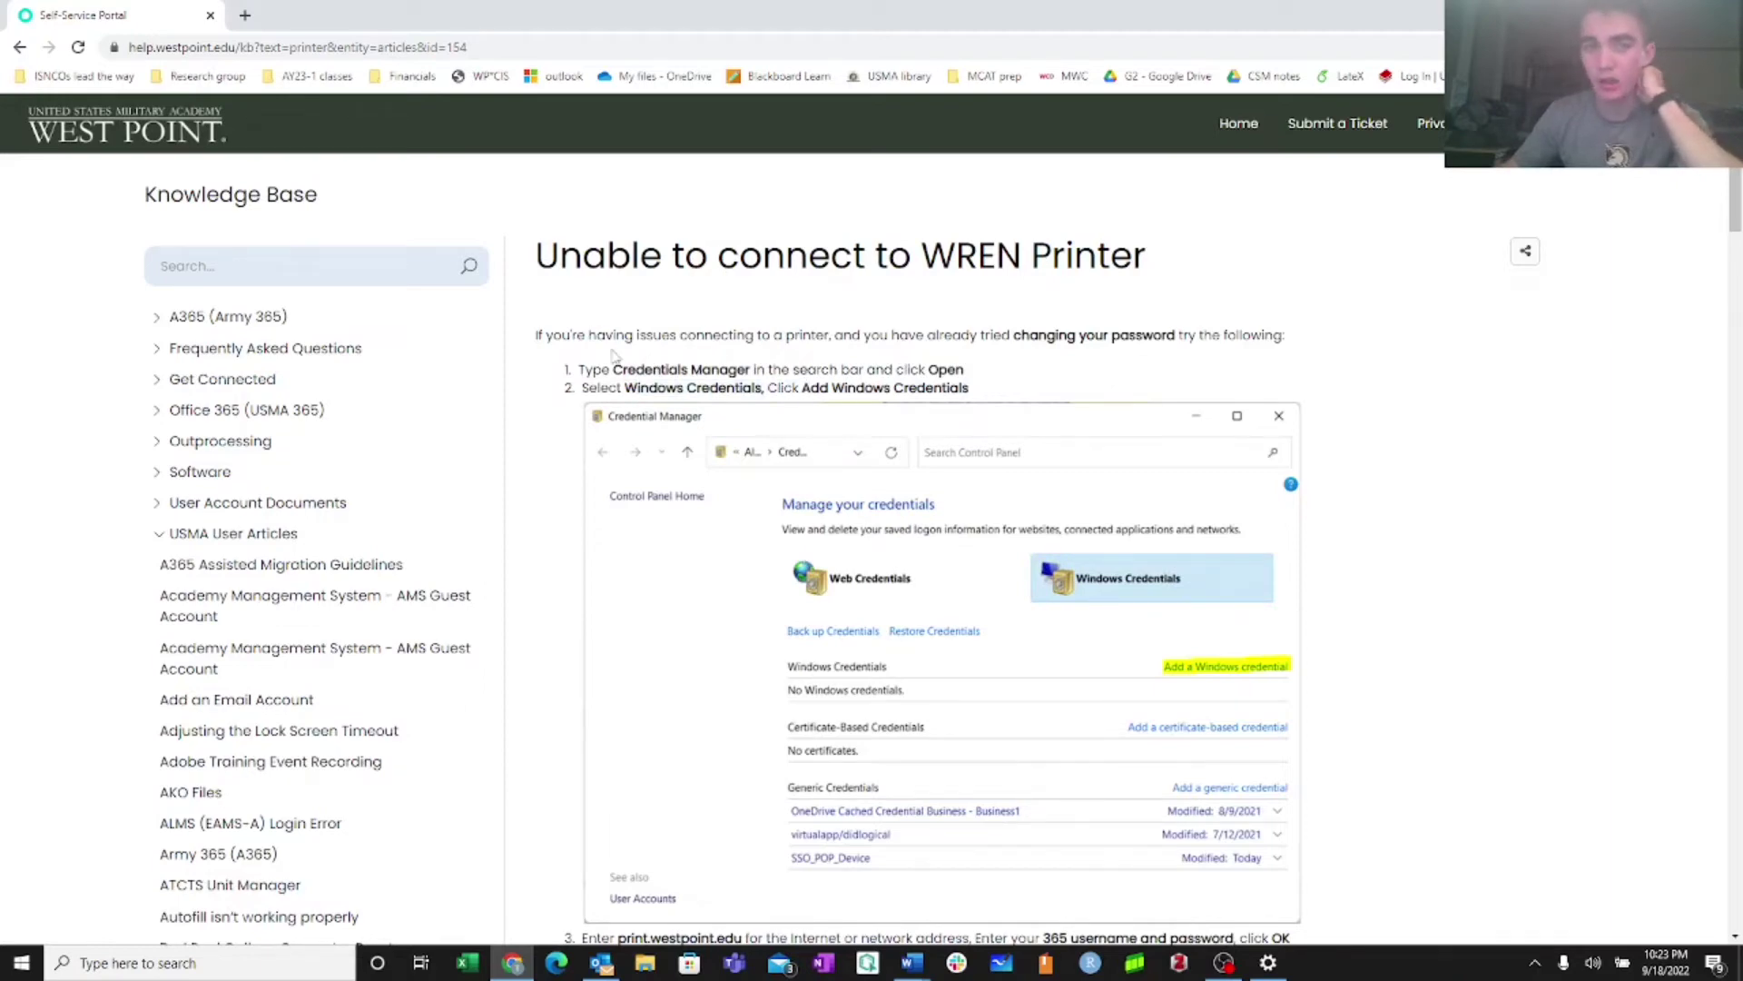
drag(614, 369, 782, 370)
click(821, 360)
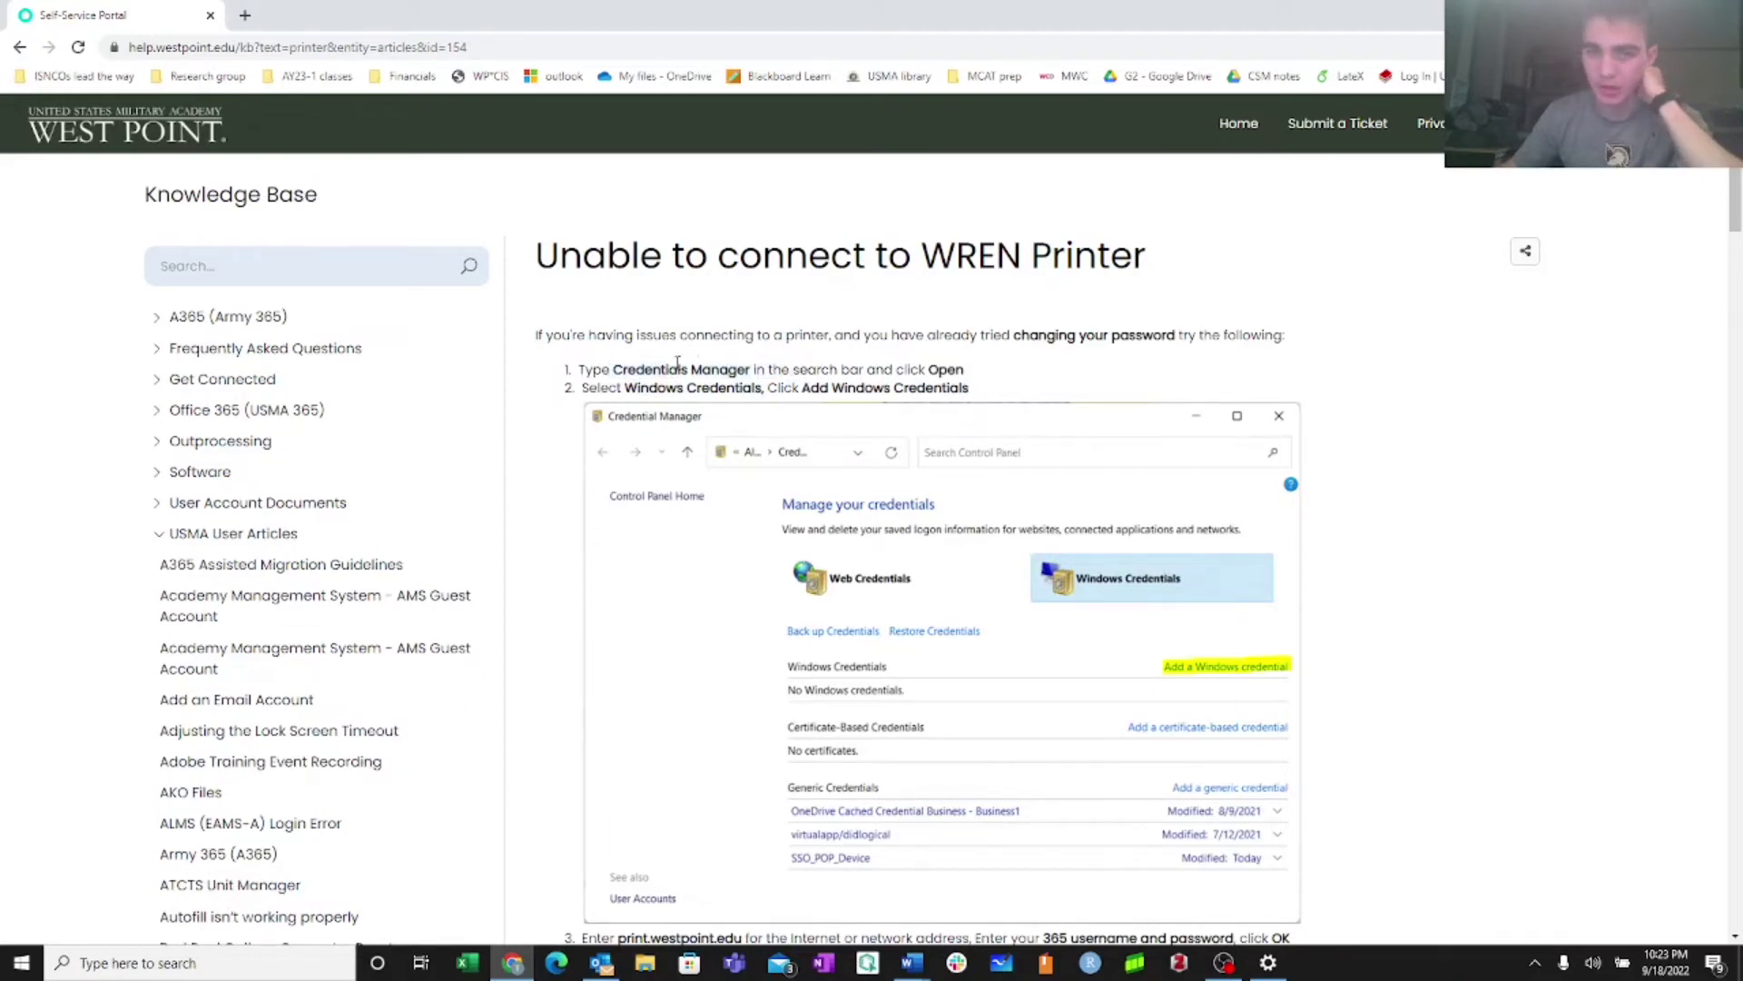
Review steps 1 and 2 of the article's instructions and begin a Windows search
scroll(761, 474, down, 4)
scroll(761, 474, up, 2)
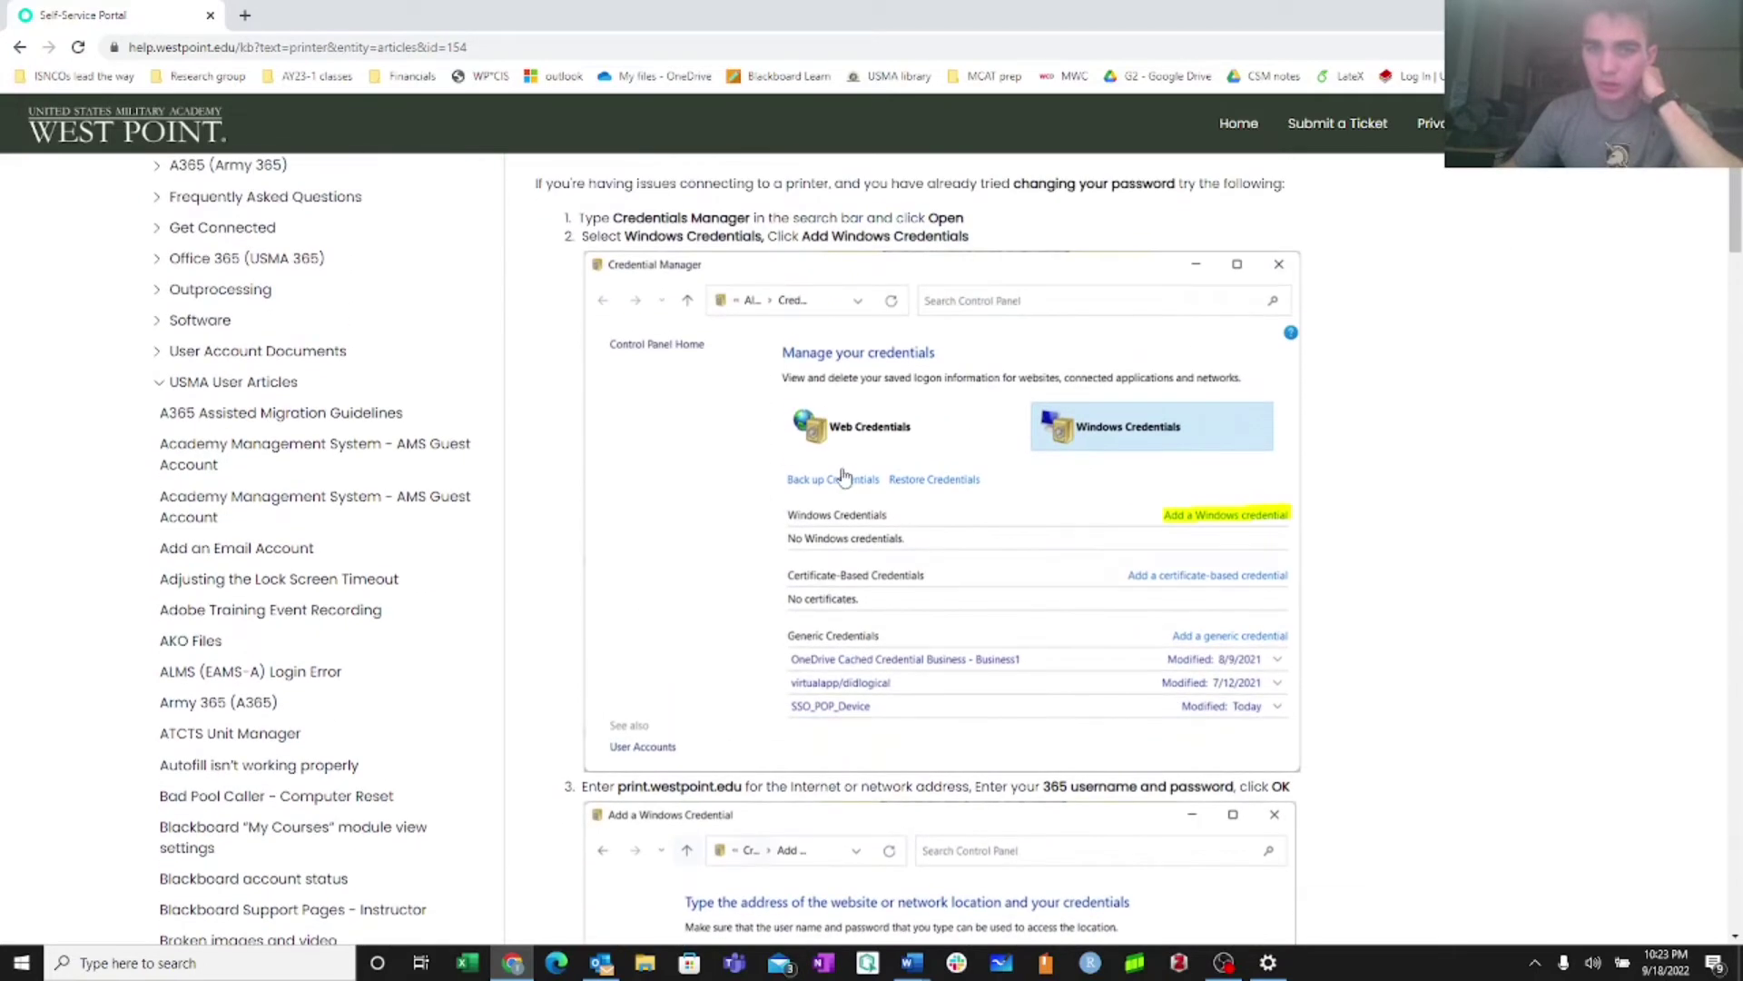
scroll(817, 563, down, 3)
scroll(817, 563, up, 2)
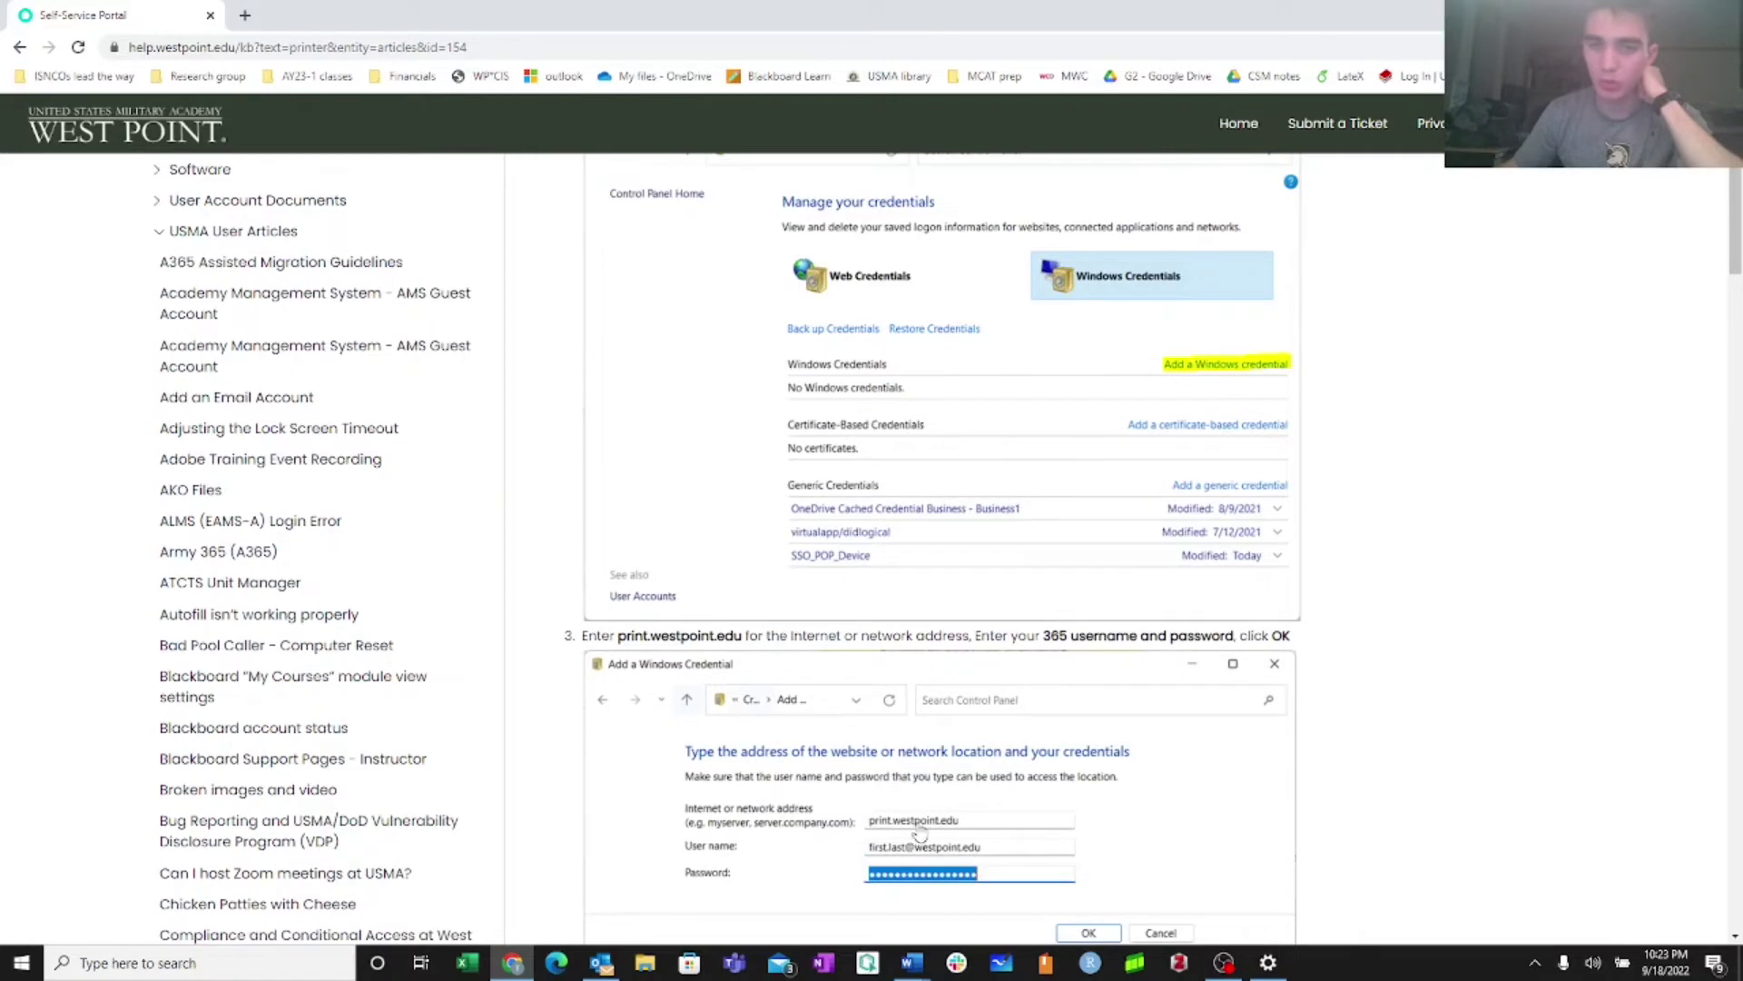
scroll(761, 478, up, 3)
drag(586, 369, 799, 387)
click(757, 388)
scroll(747, 715, down, 4)
scroll(747, 714, up, 4)
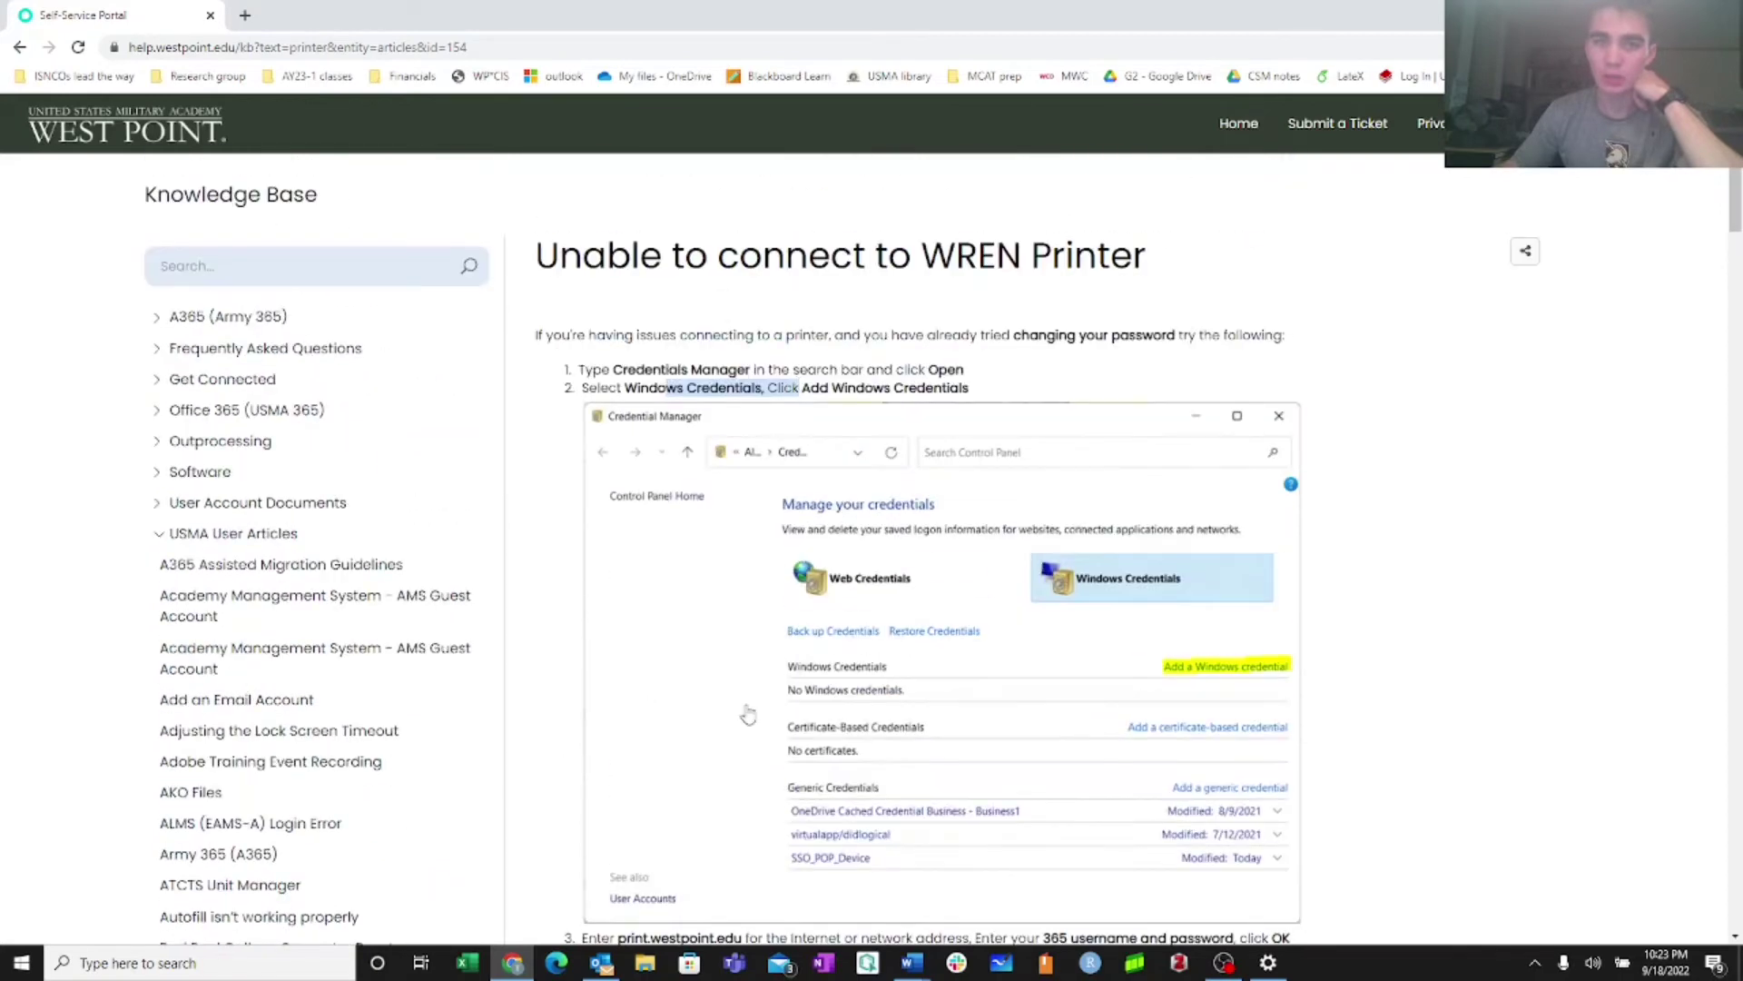
click(199, 963)
Open Credential Manager via 'credential' and inspect the print.westpoint.edu Windows credential
text(cre)
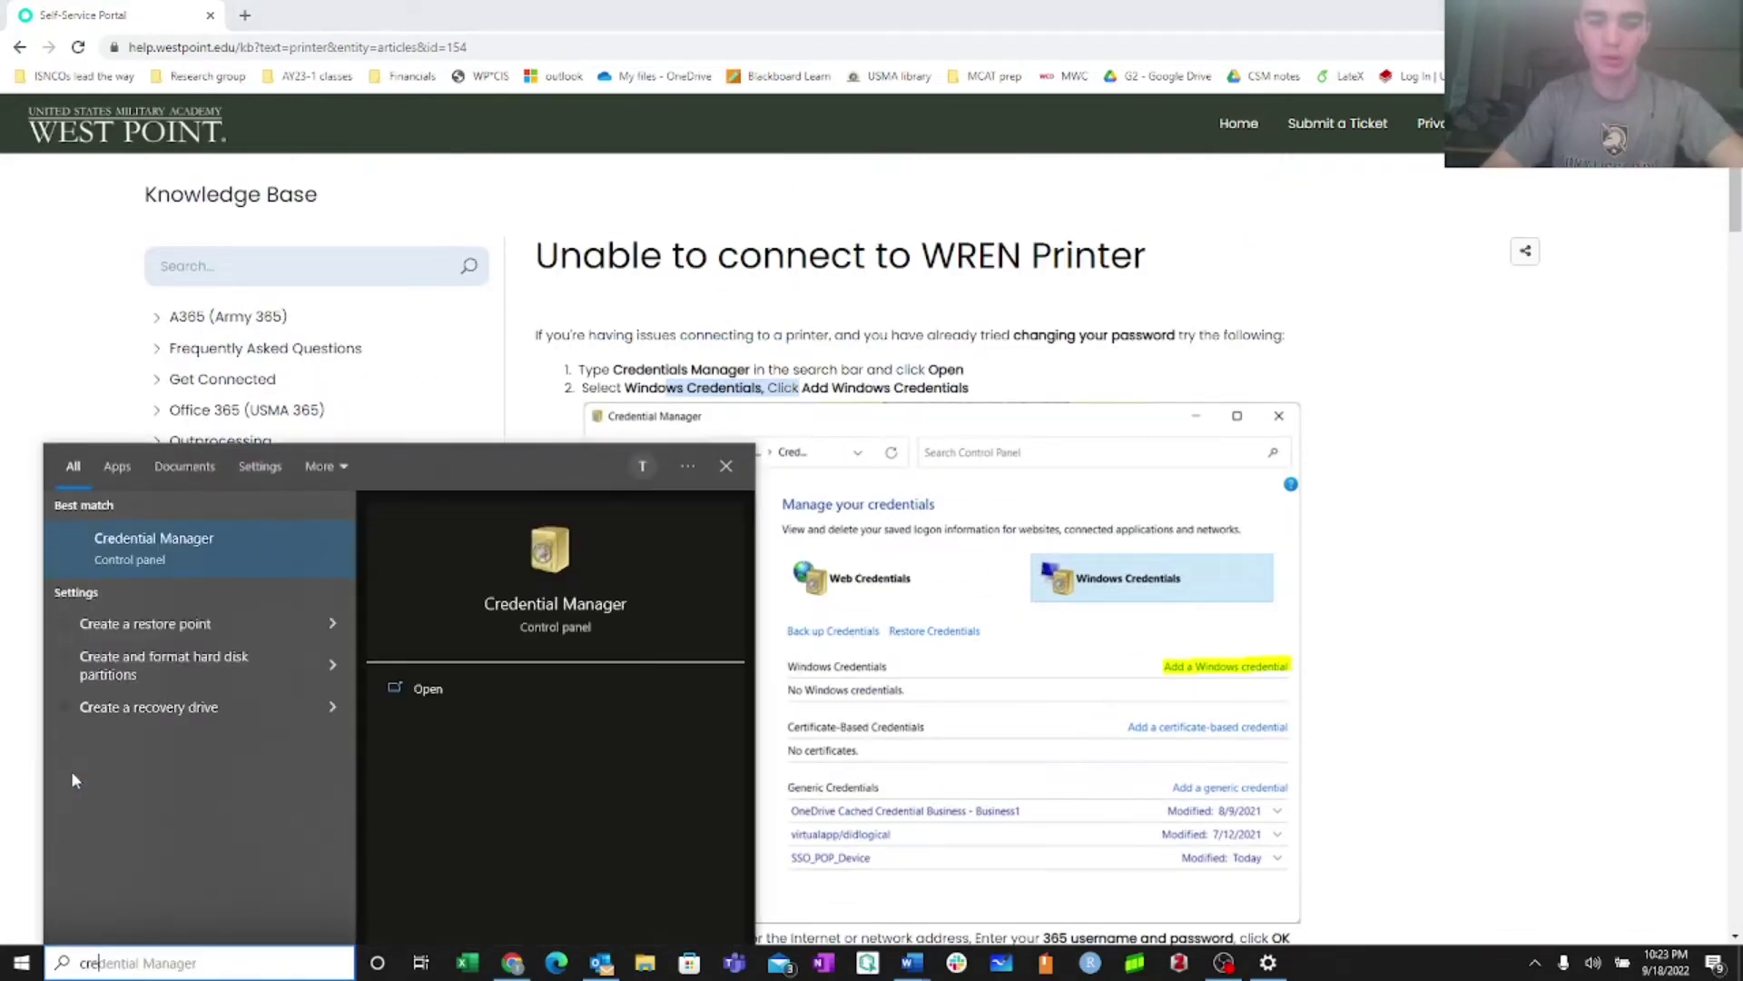
text(dential)
key(Return)
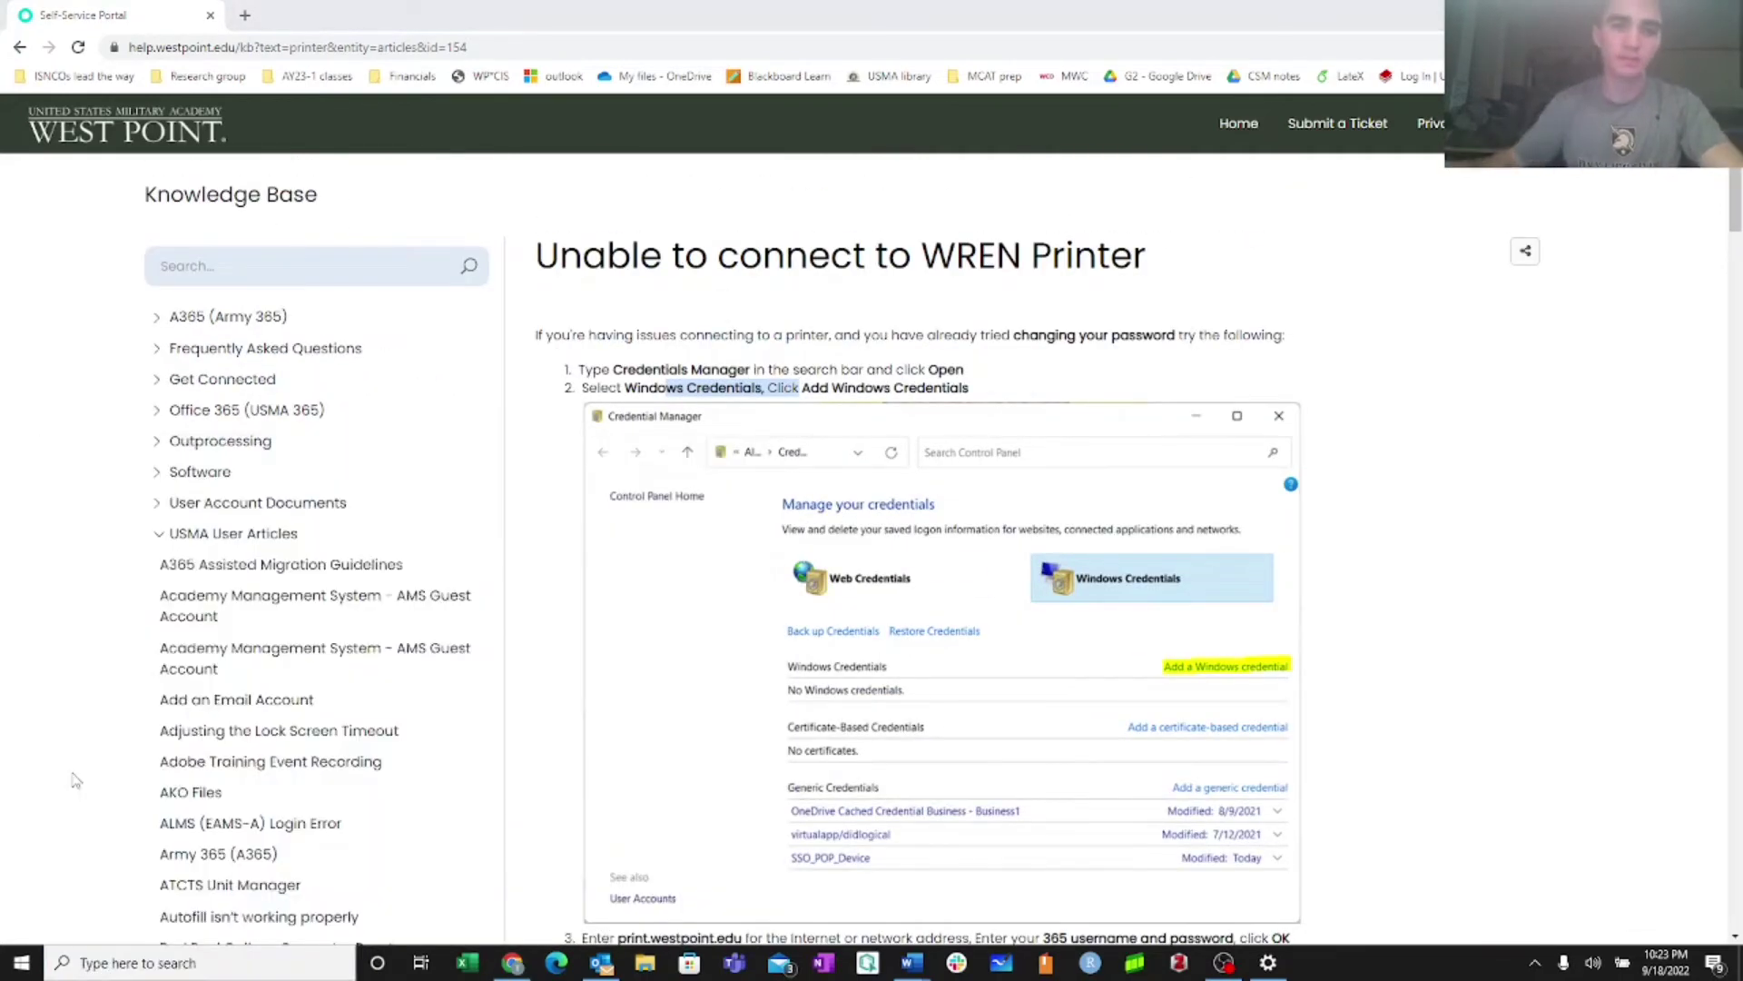
click(799, 335)
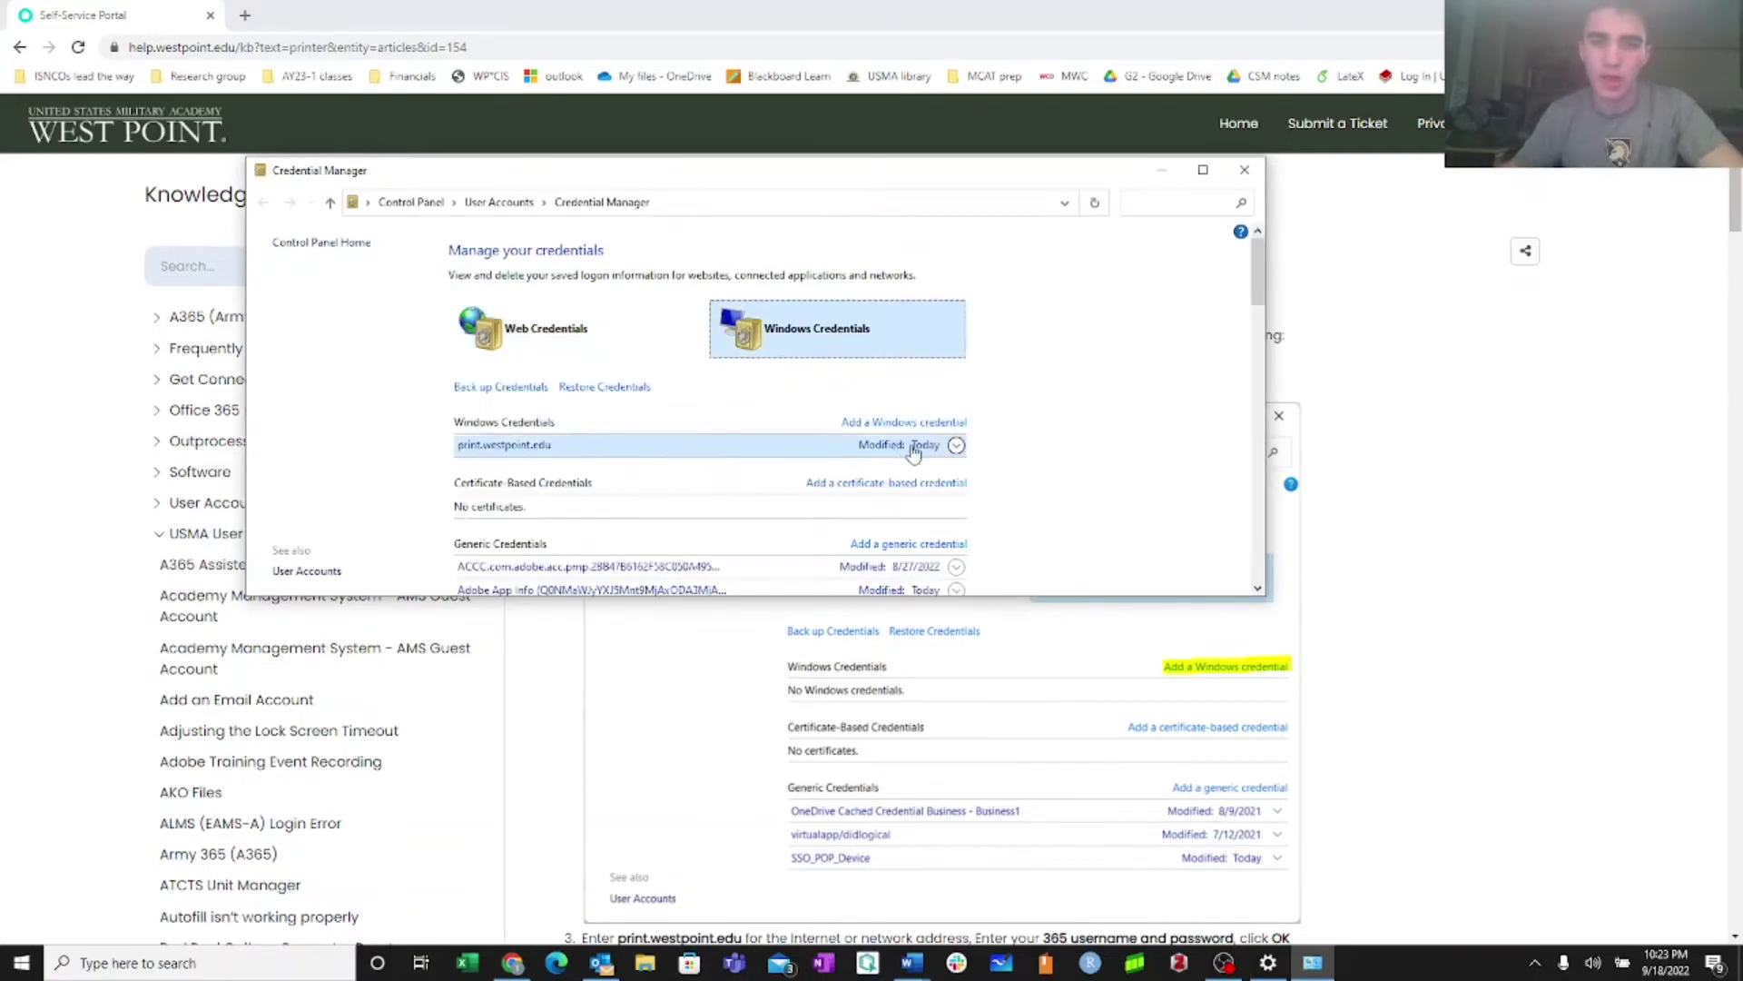
click(957, 445)
click(957, 445)
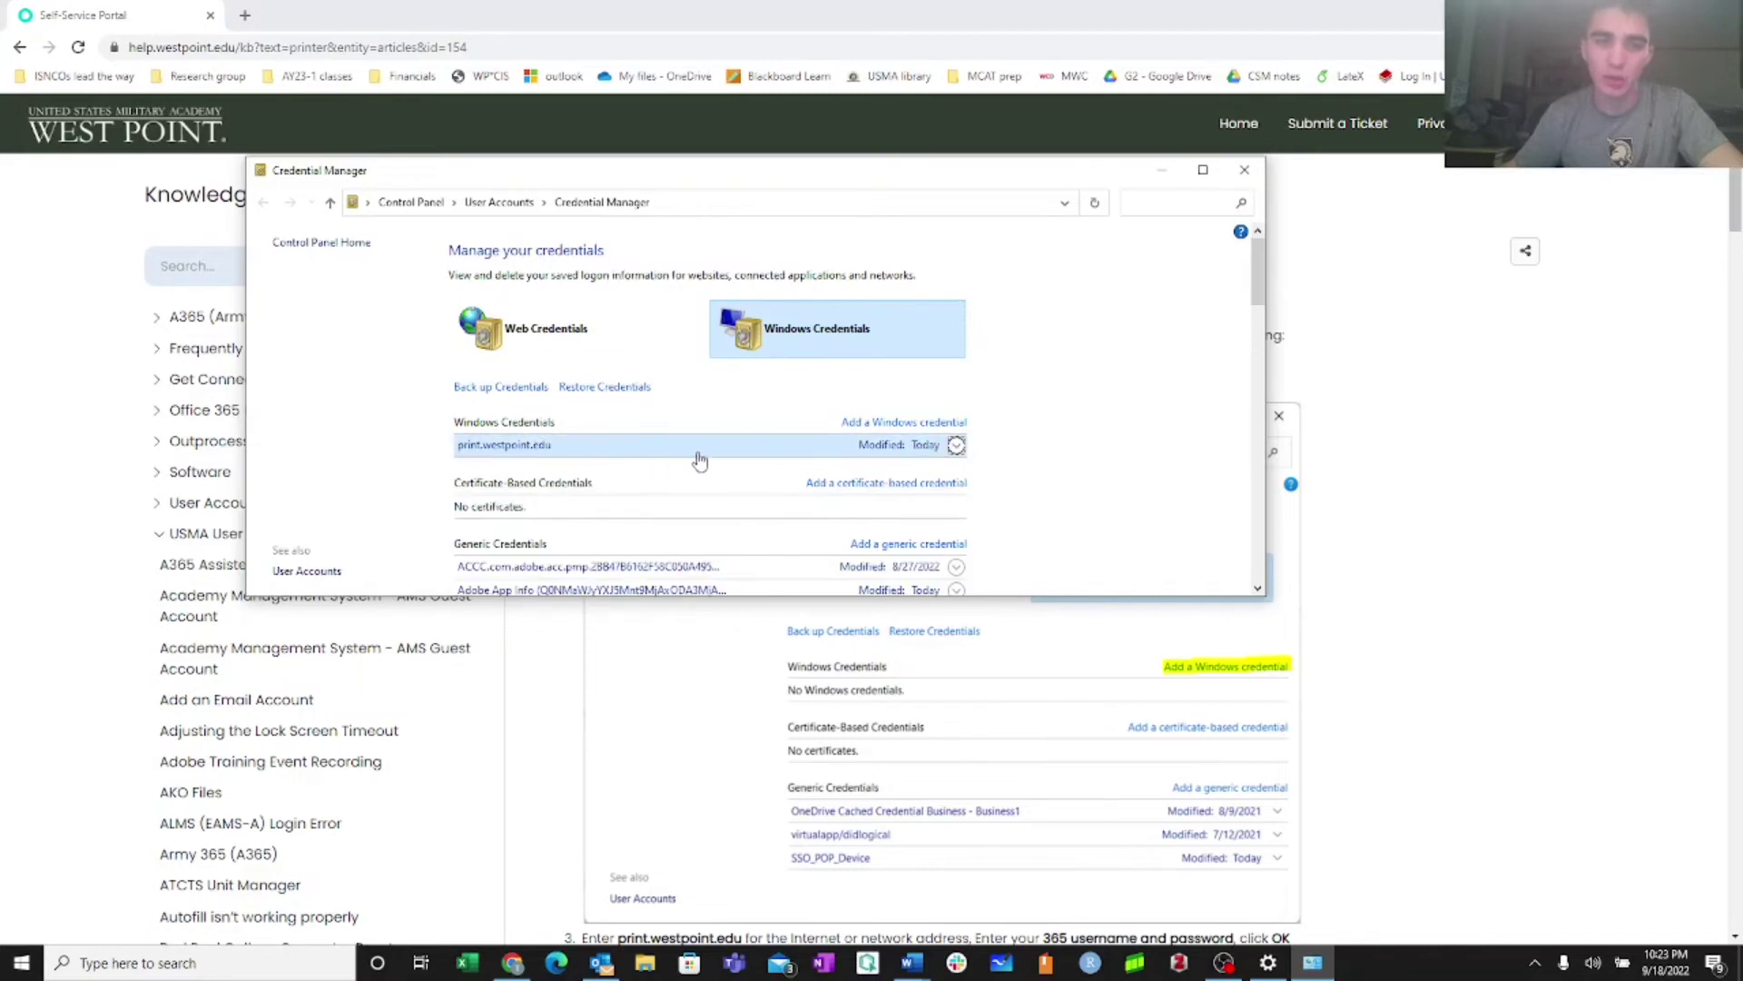
Start adding a Windows credential for print.westpoint.edu, then cancel it
click(879, 424)
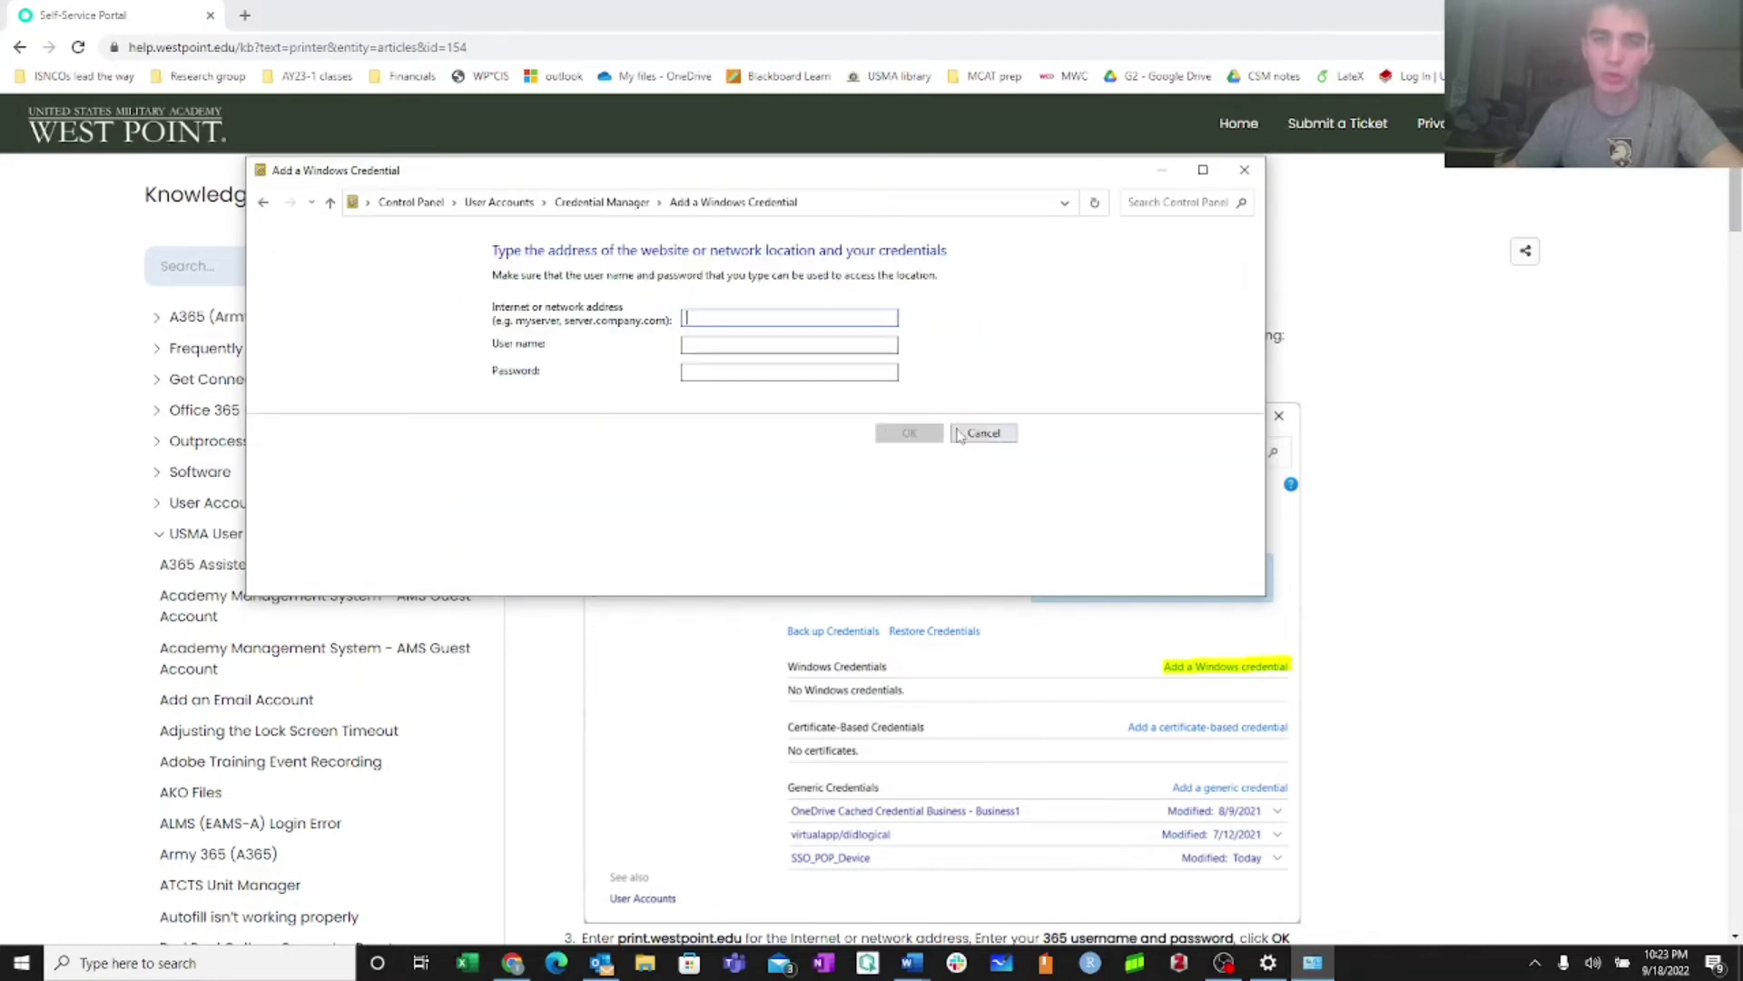
text(print.westpoin)
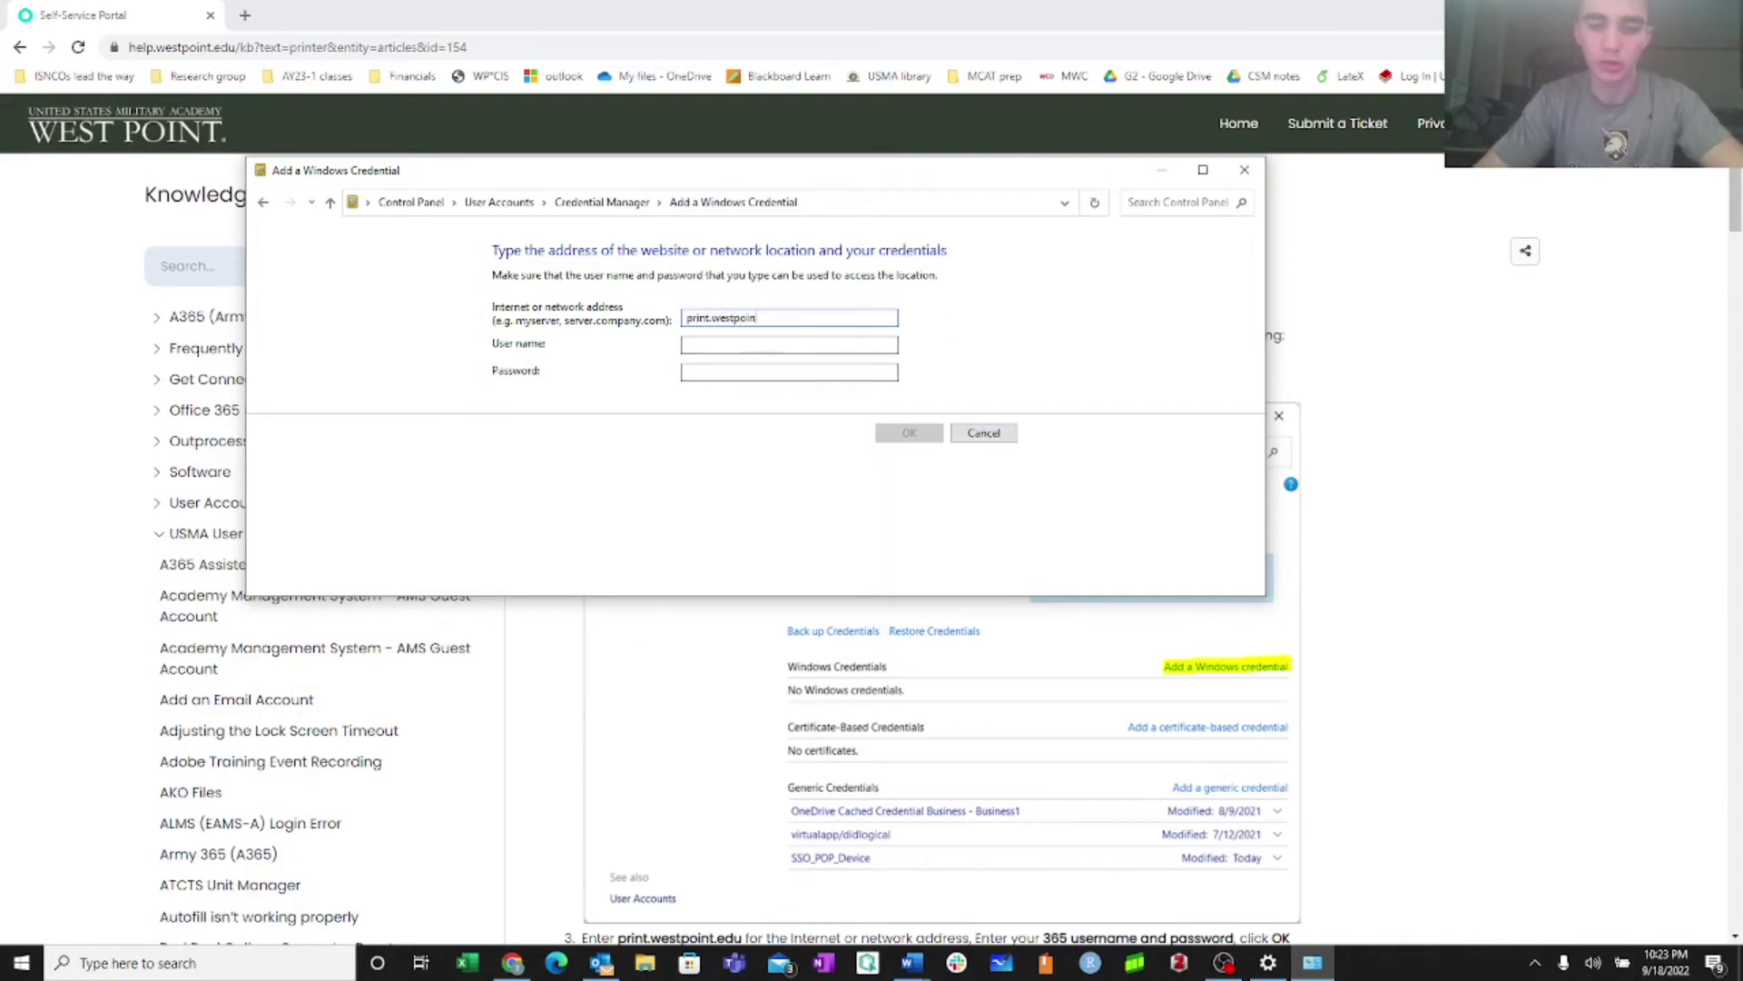
text(t.edu)
click(711, 343)
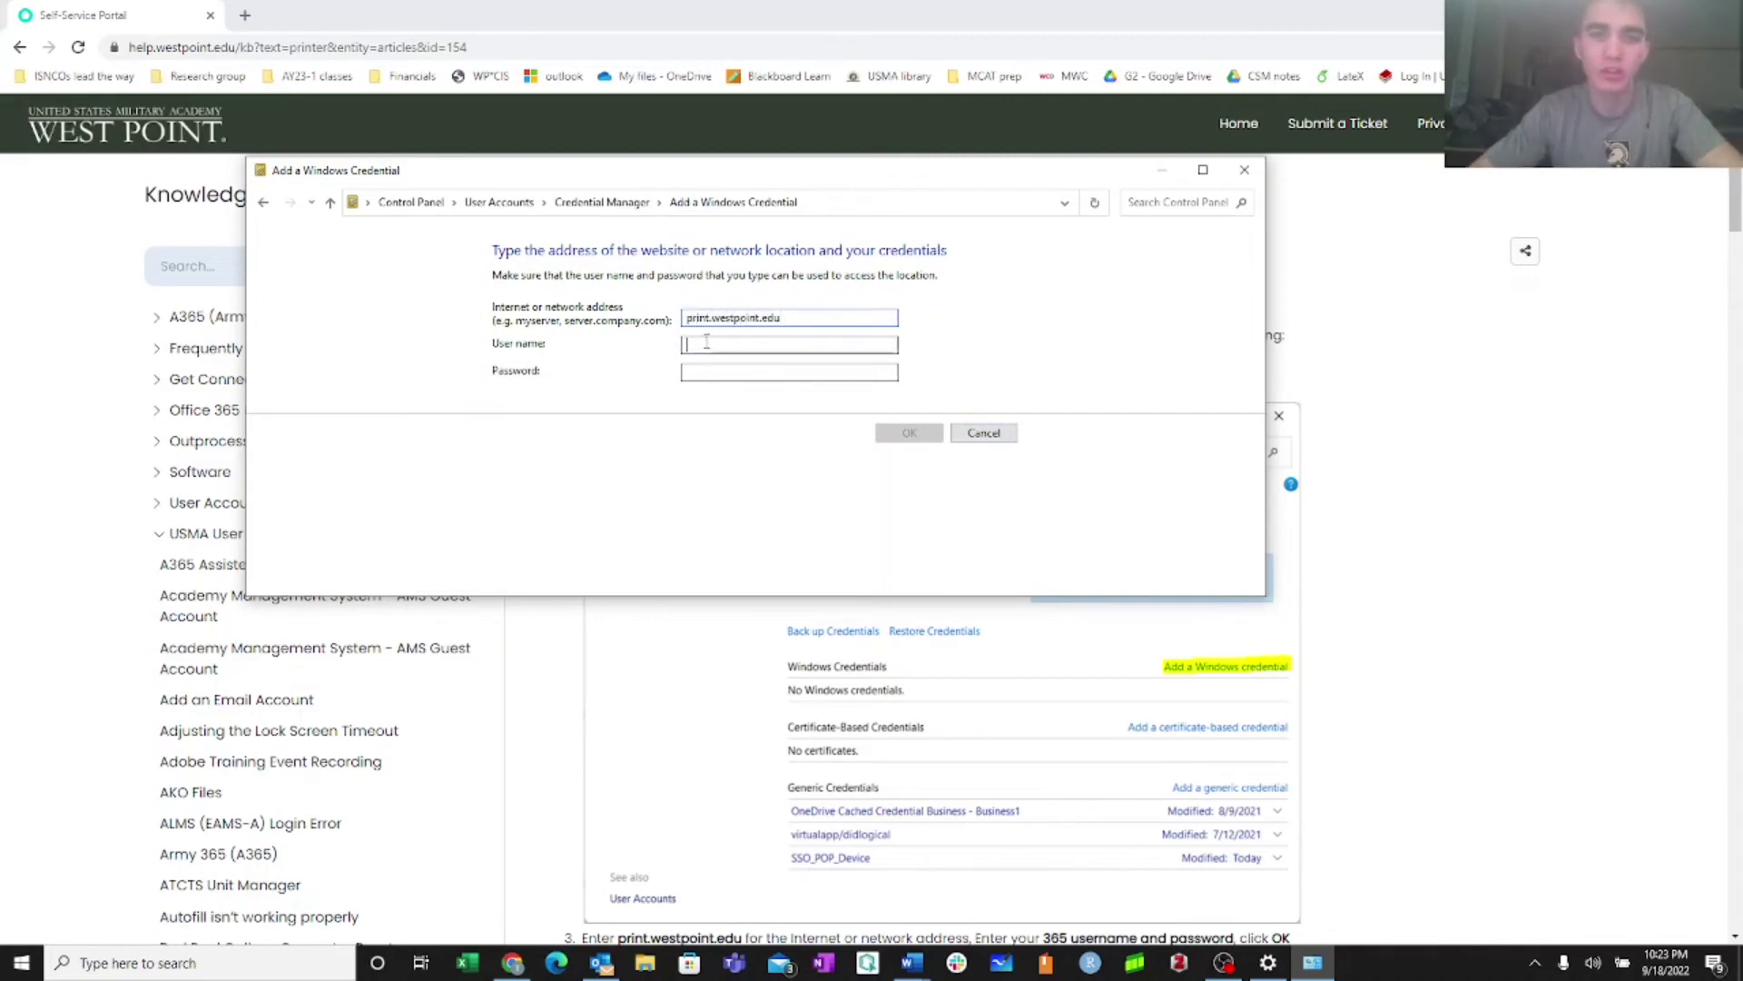
click(1004, 437)
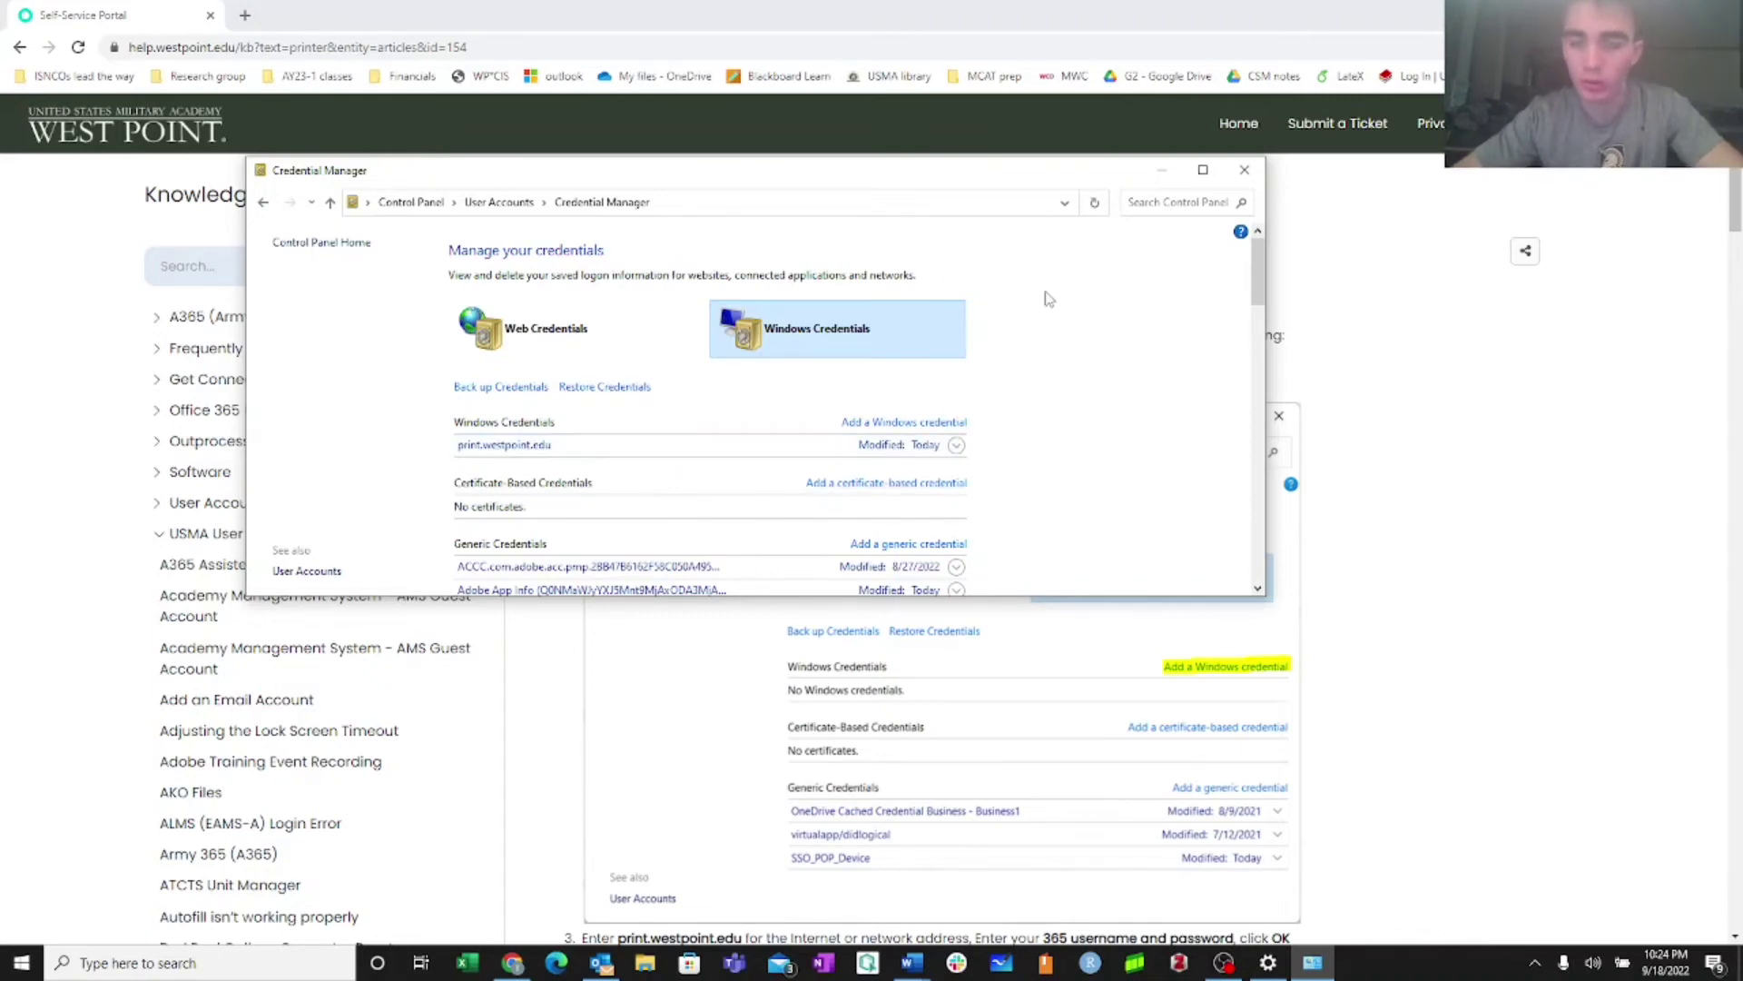
Close Credential Manager and scroll through the WREN Printer article
click(1245, 170)
scroll(965, 434, down, 4)
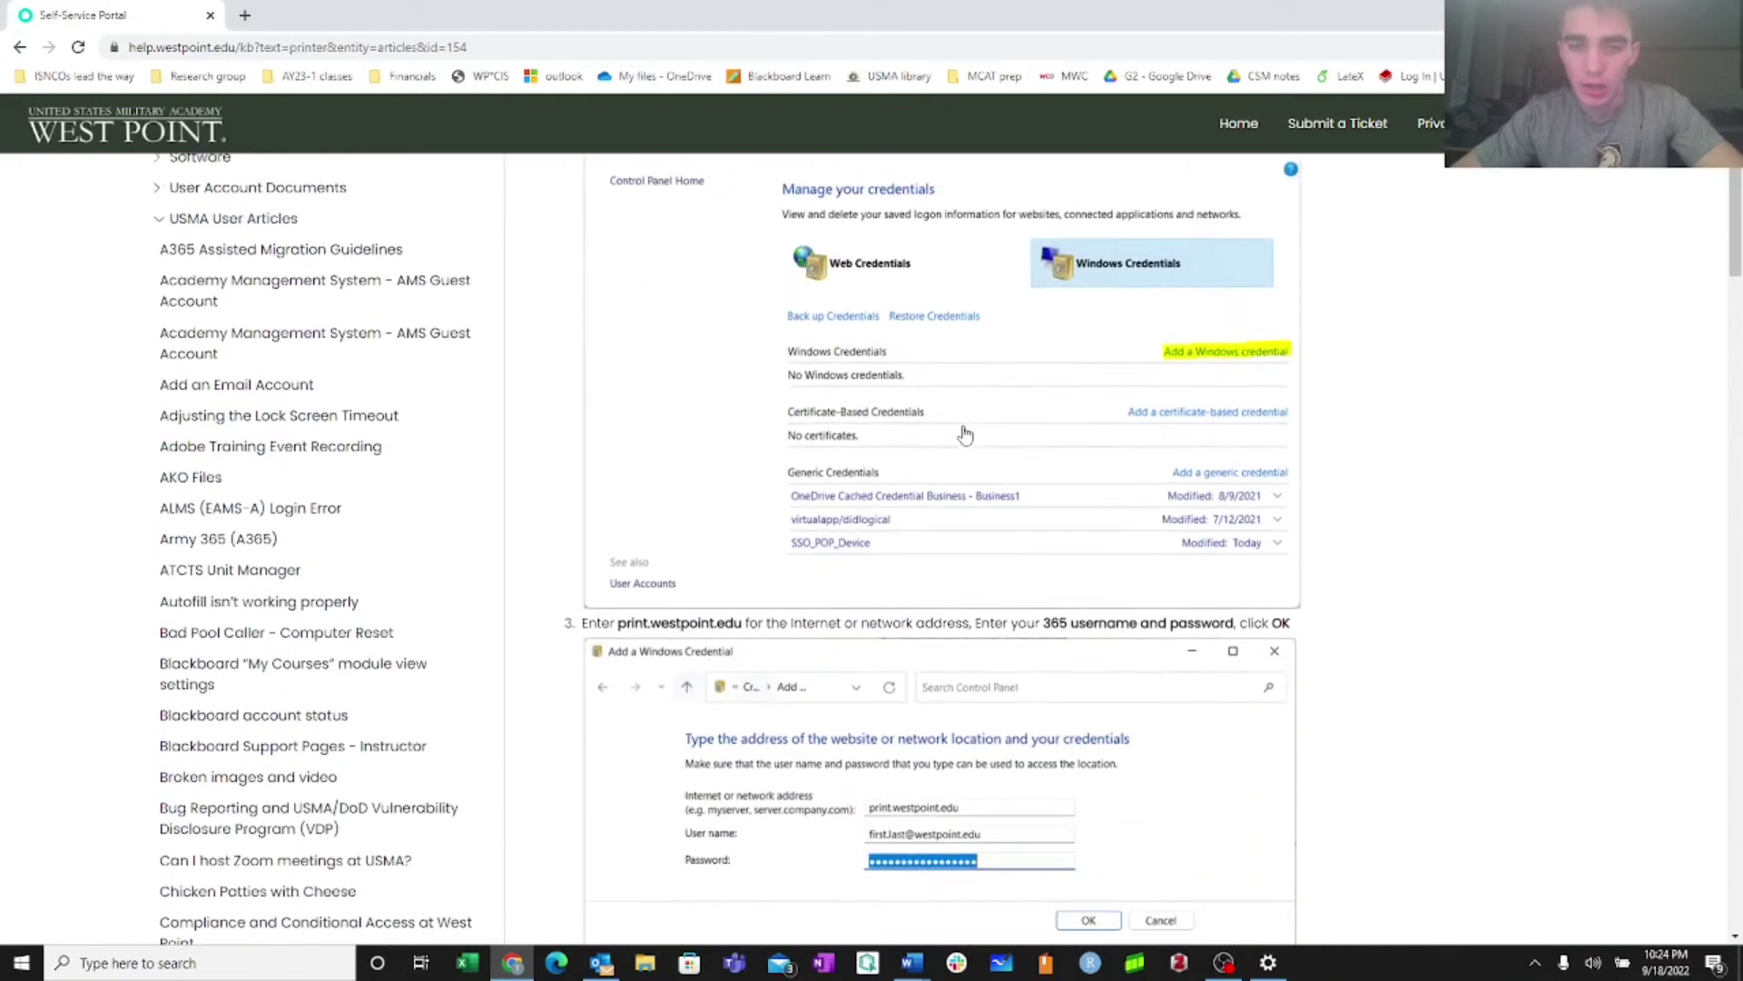
scroll(965, 434, down, 5)
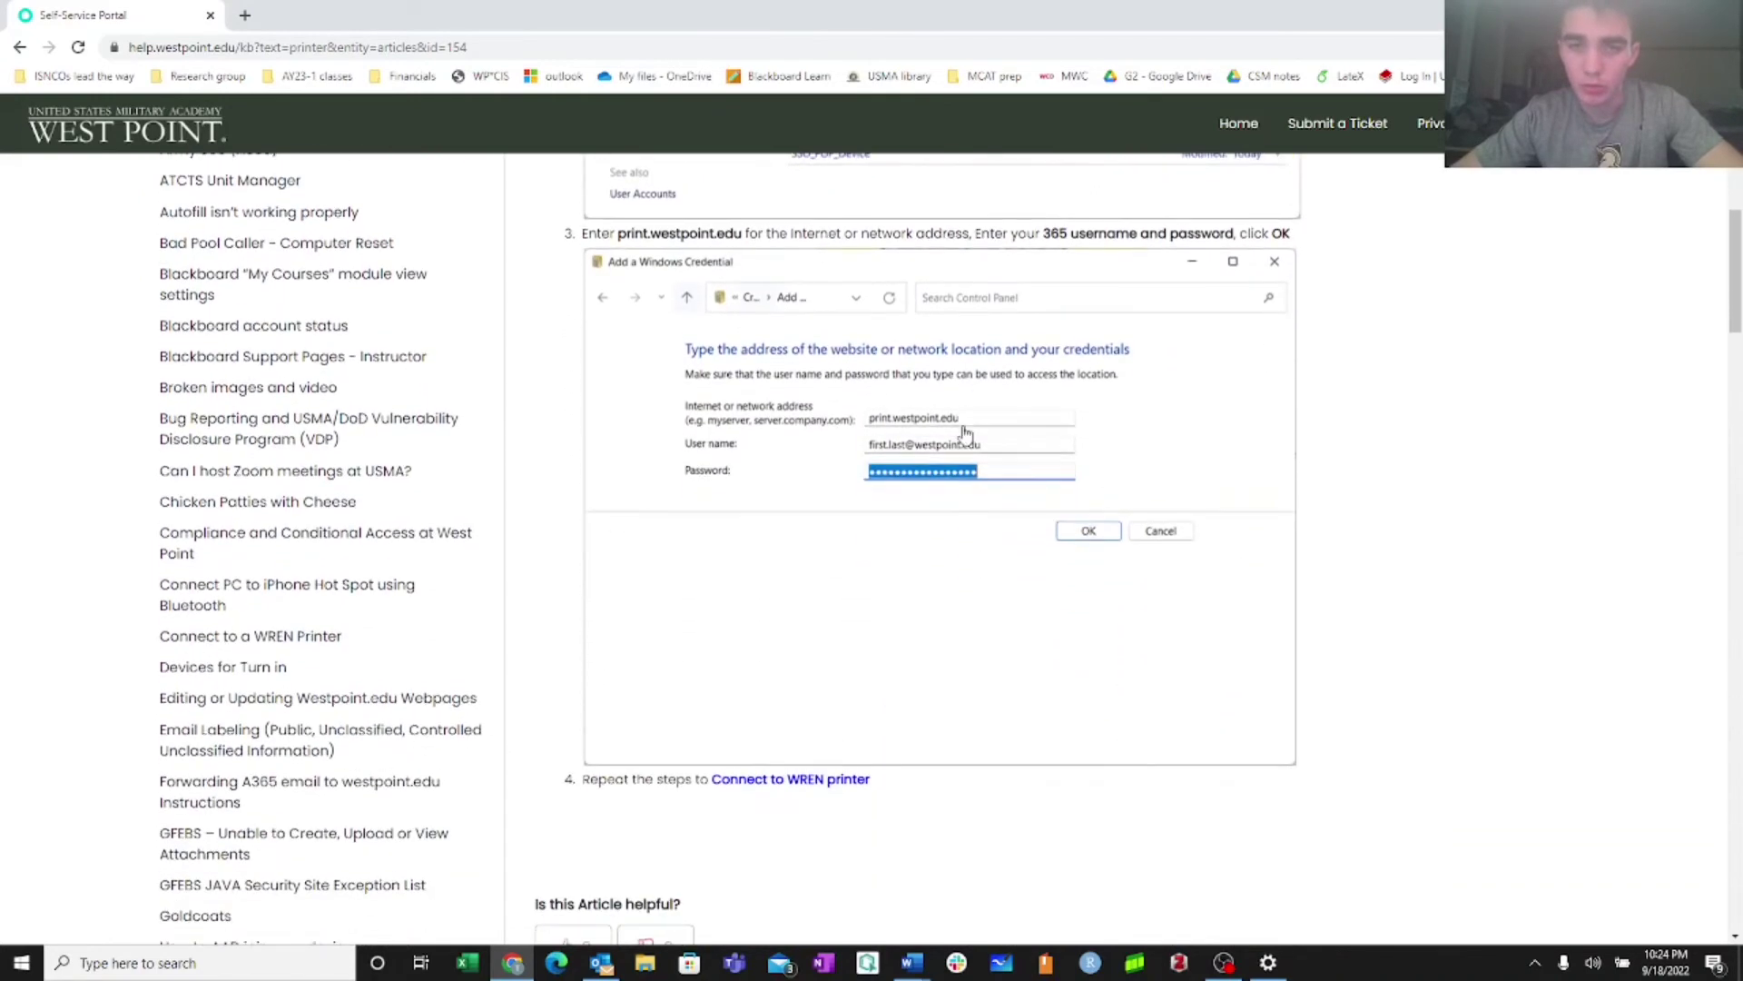
scroll(965, 434, up, 4)
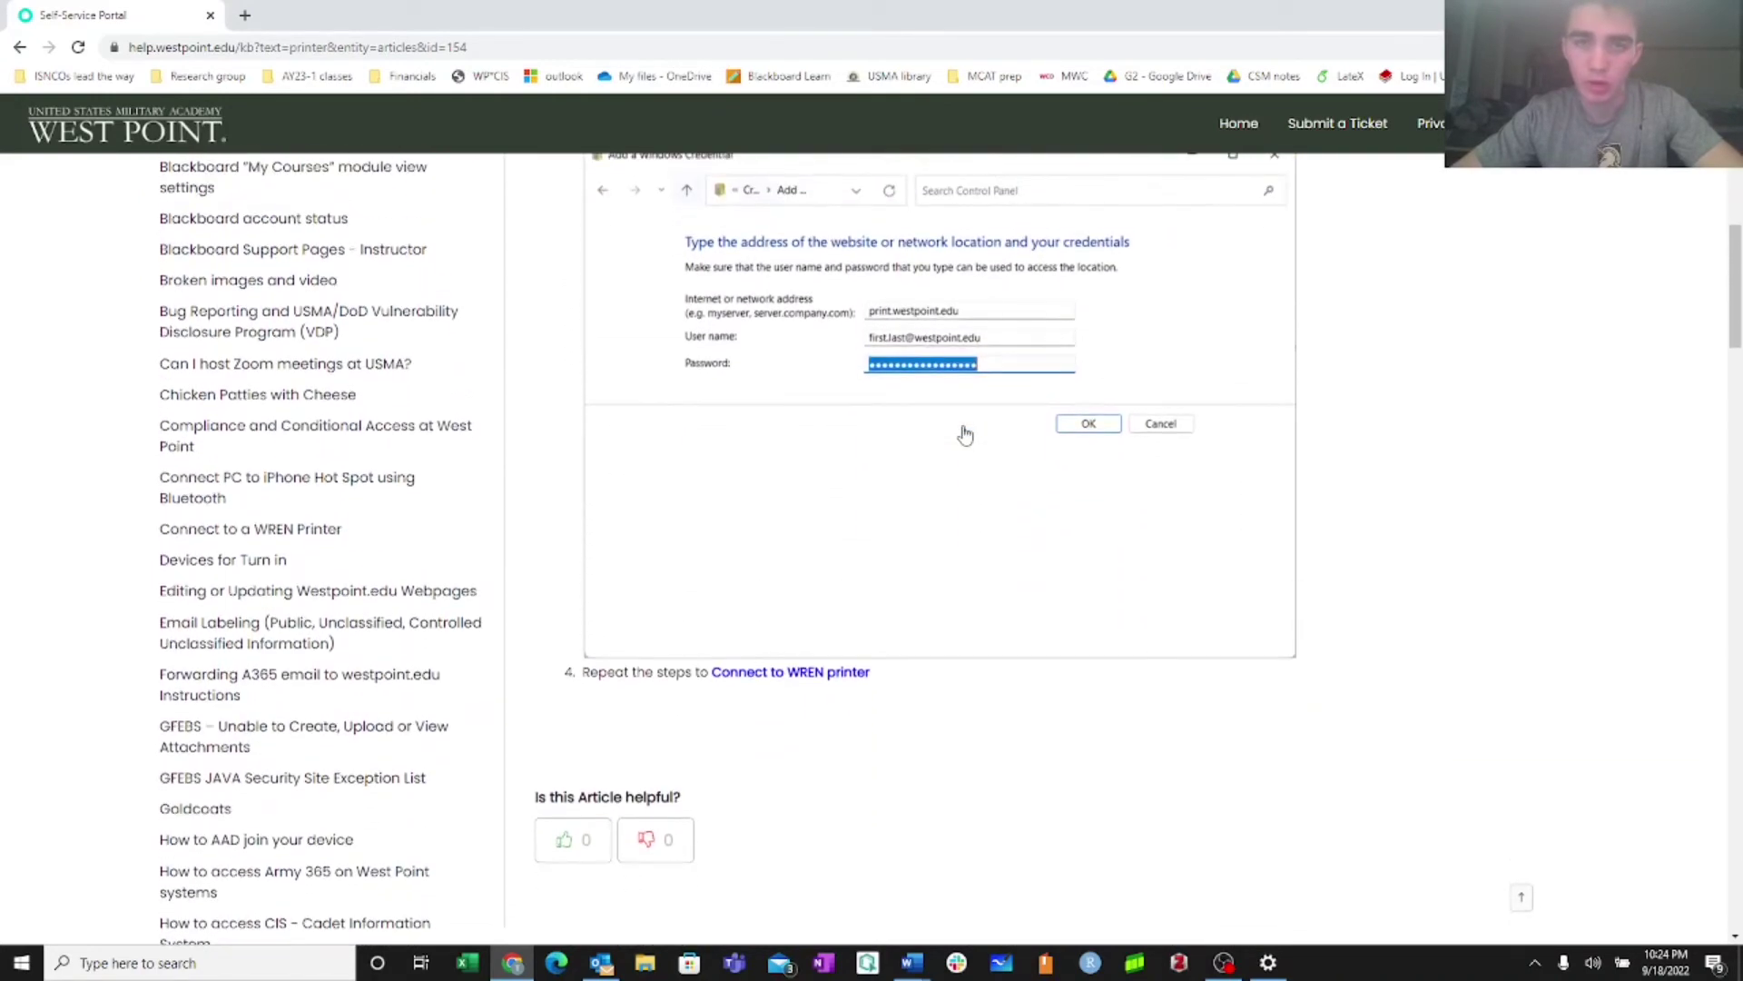
scroll(634, 393, up, 5)
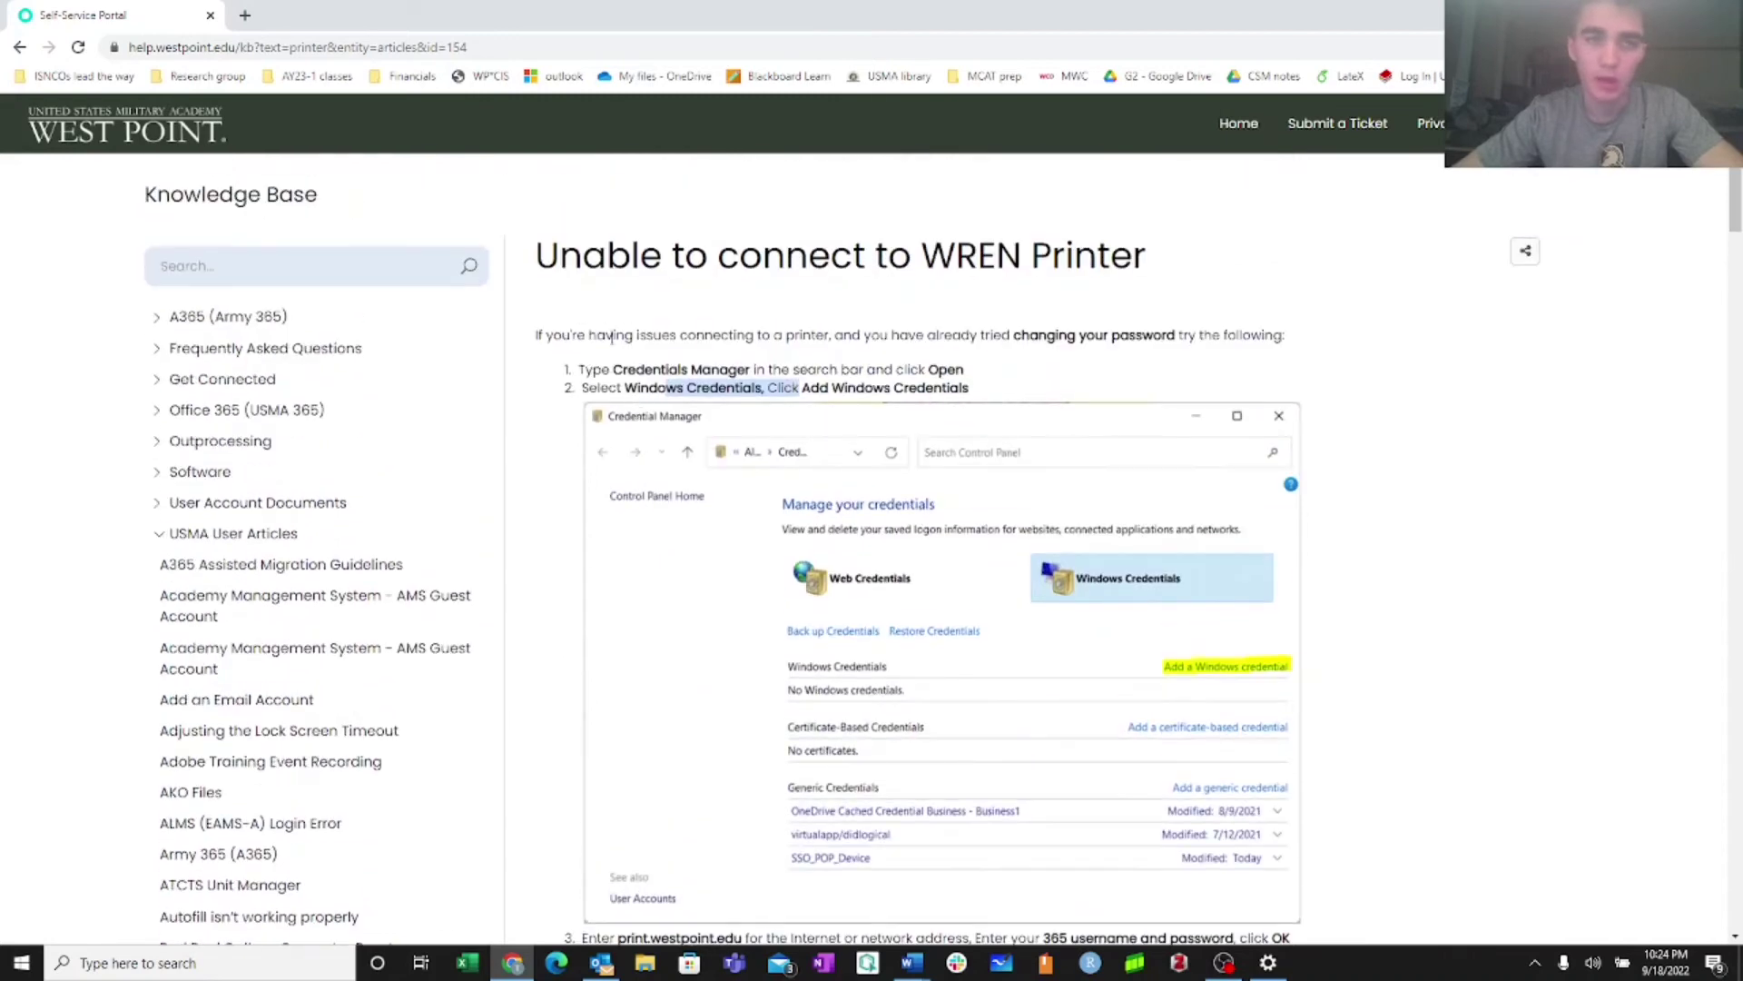
scroll(145, 127, down, 2)
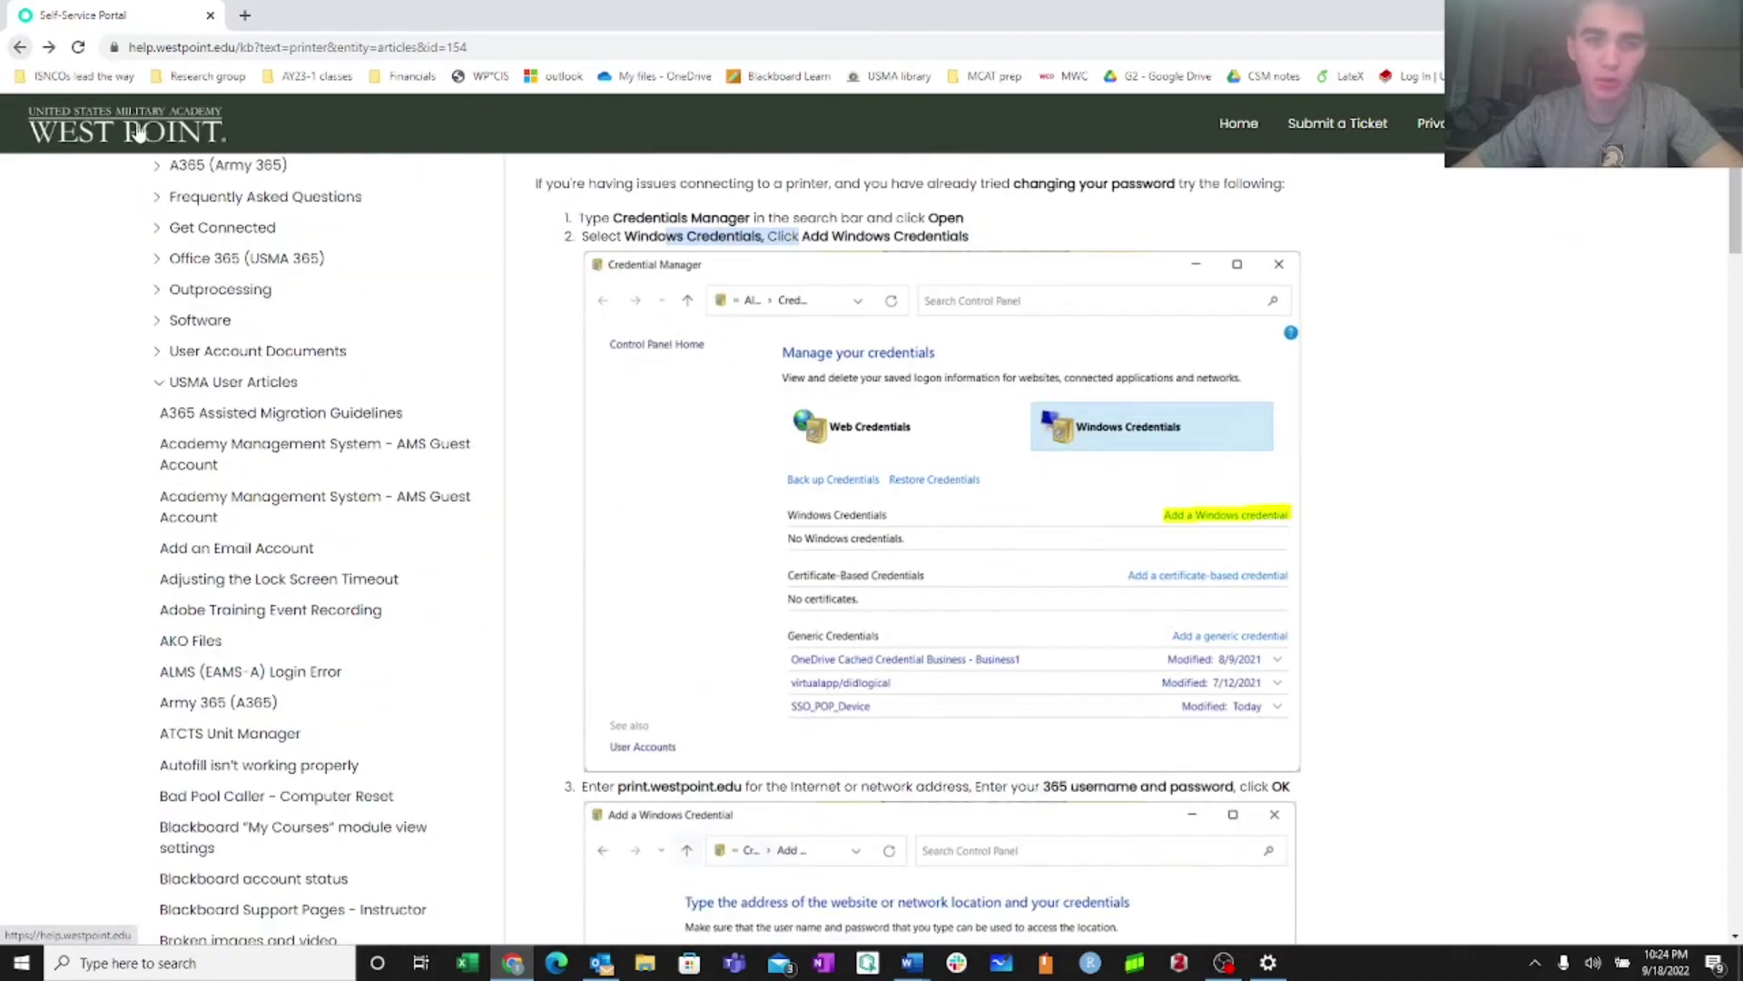
Return to the 'printer' results, briefly reopening the WREN Printer article along the way
click(19, 47)
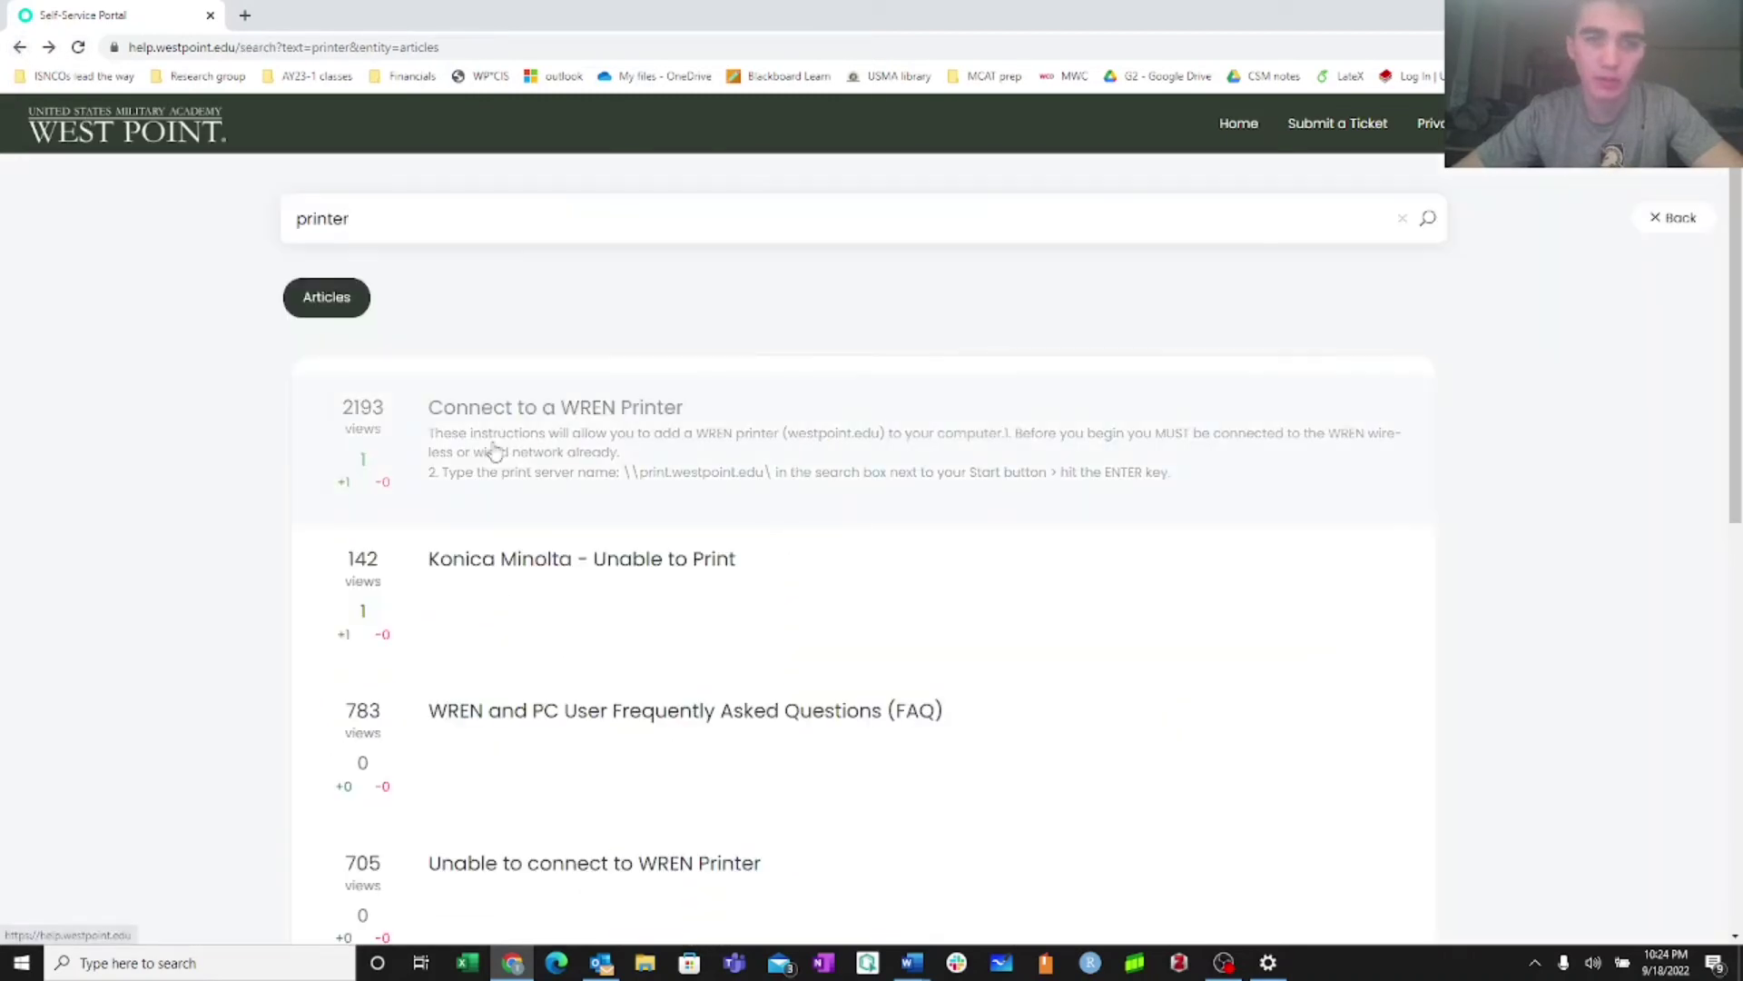
scroll(551, 606, down, 2)
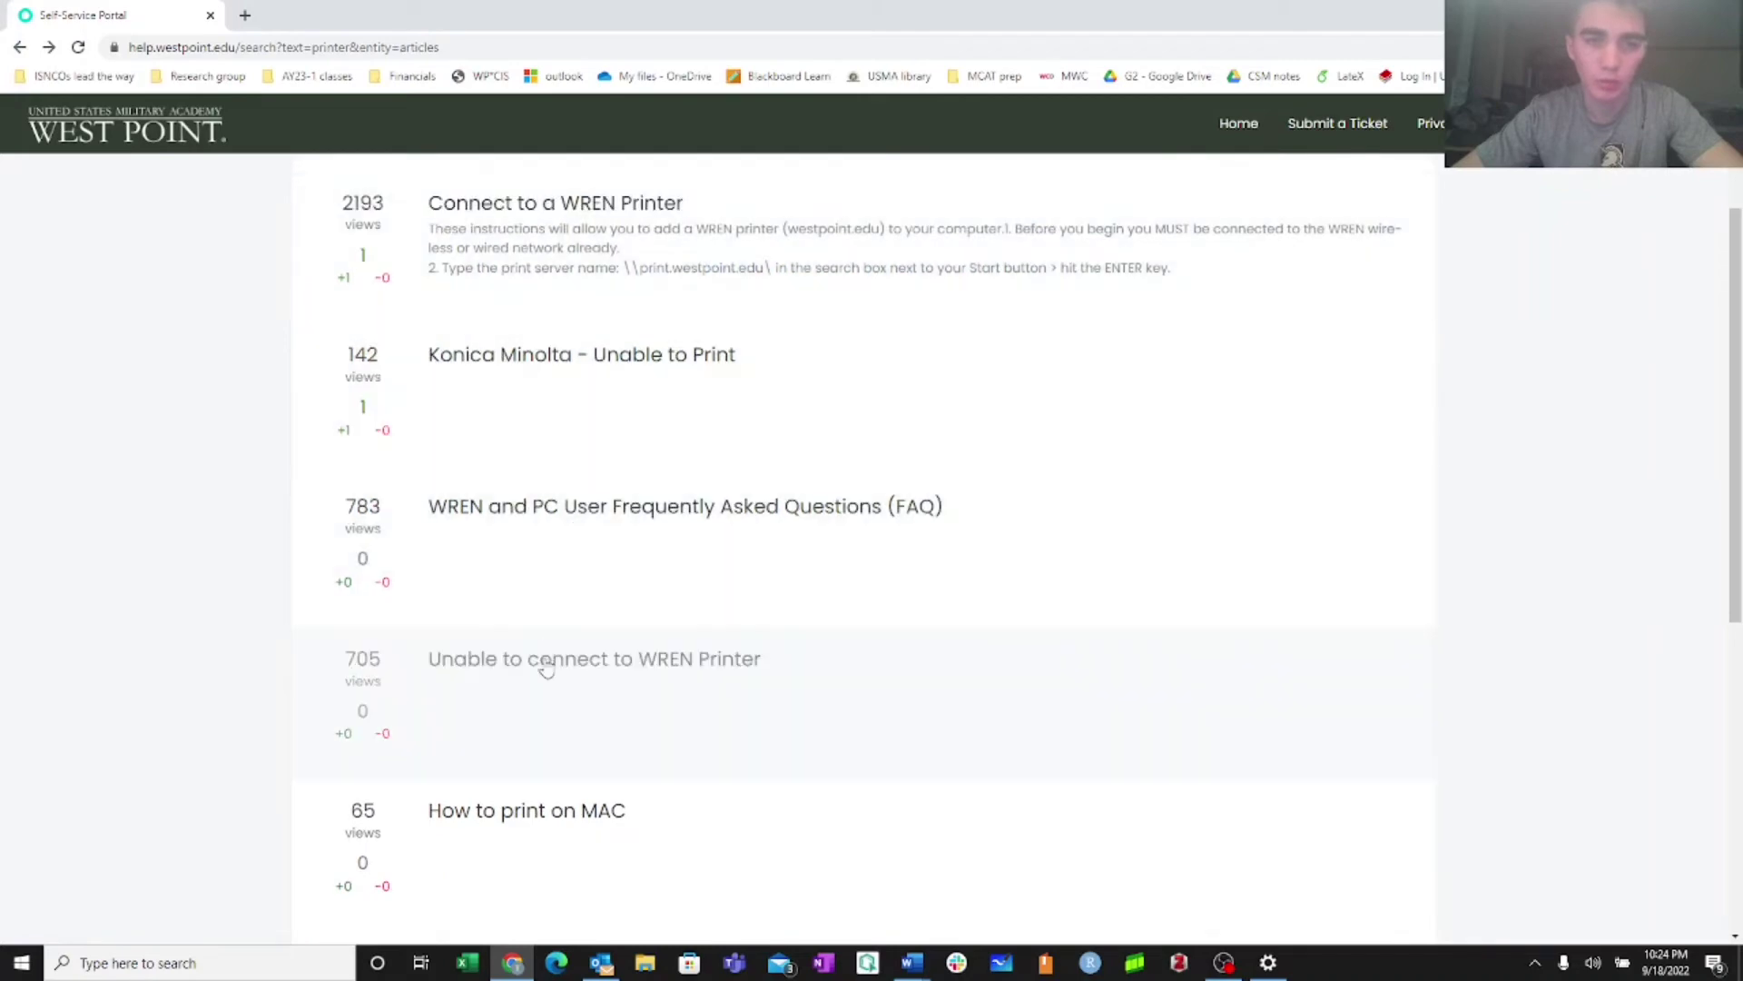
click(508, 688)
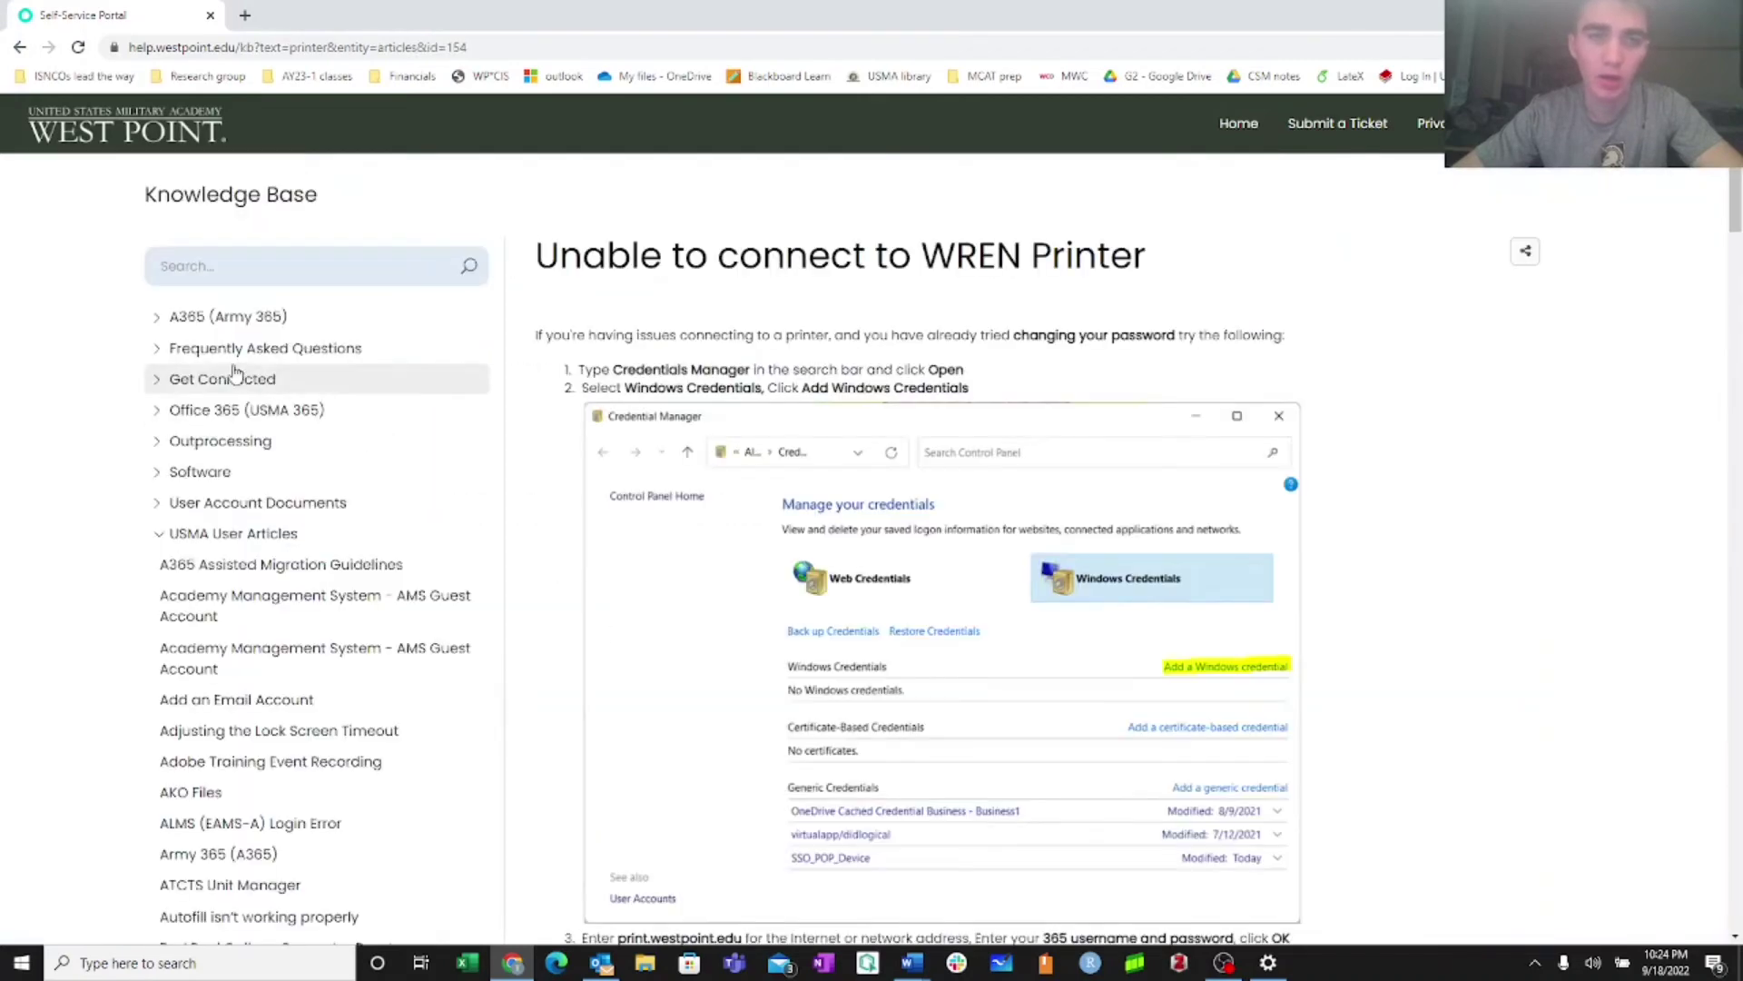
click(19, 47)
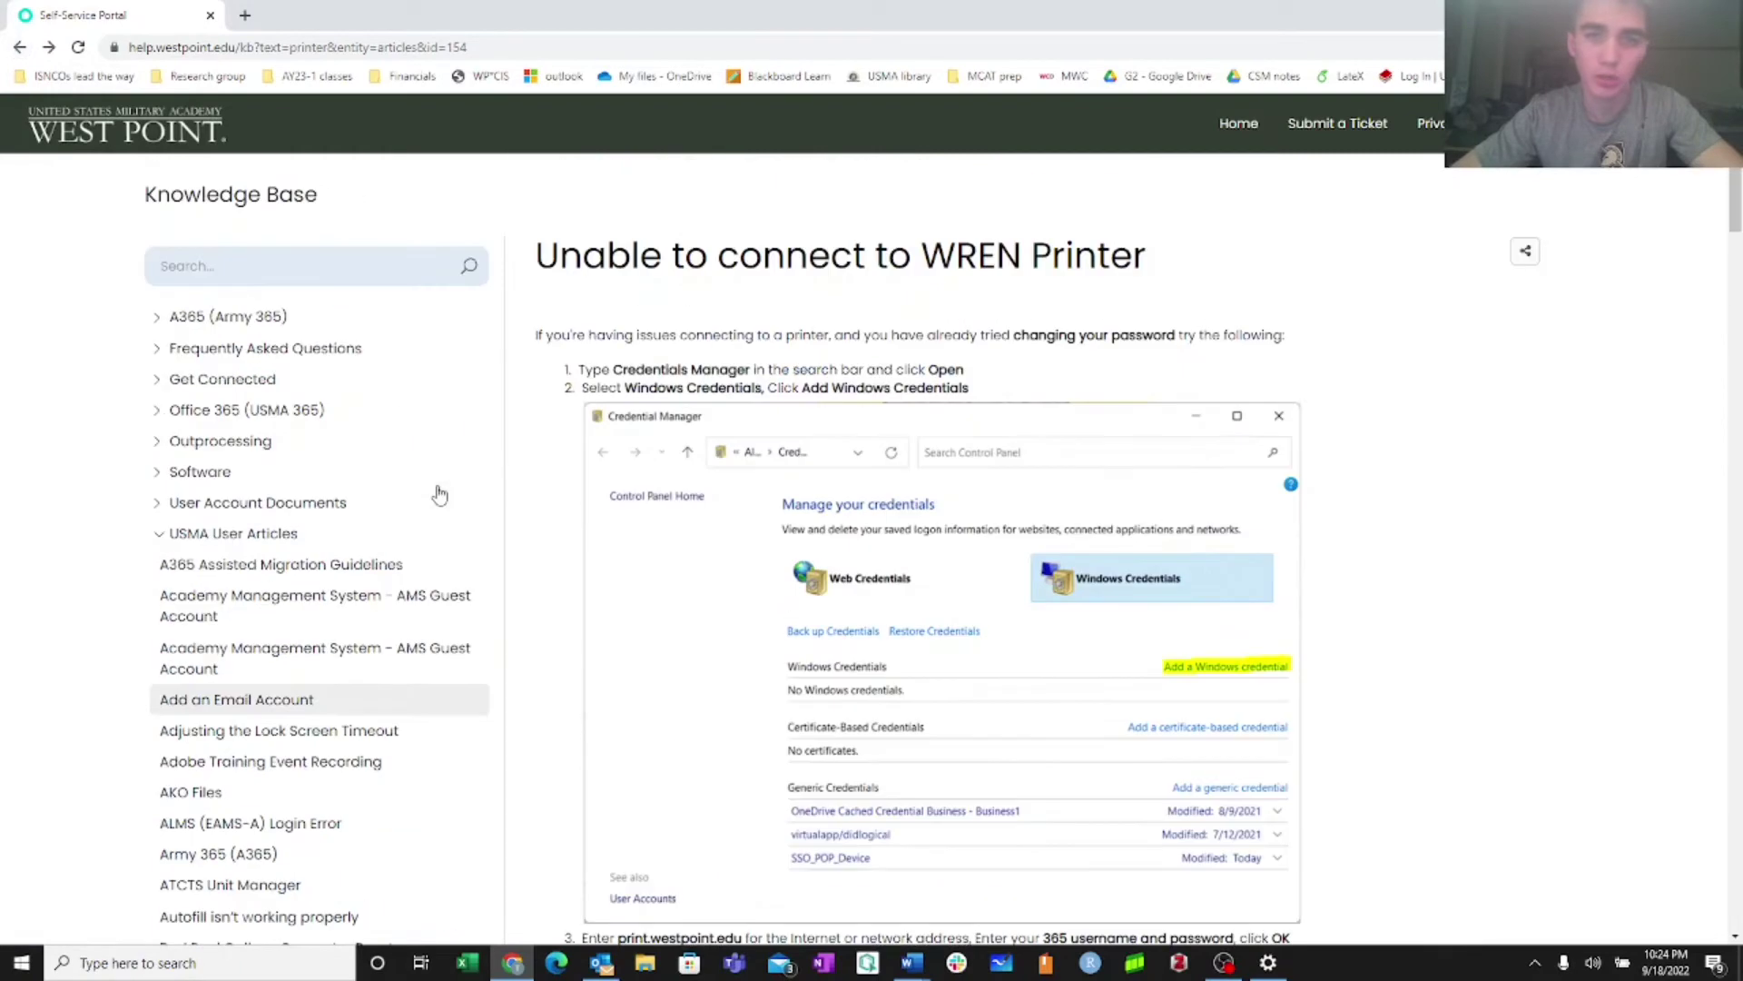
click(20, 47)
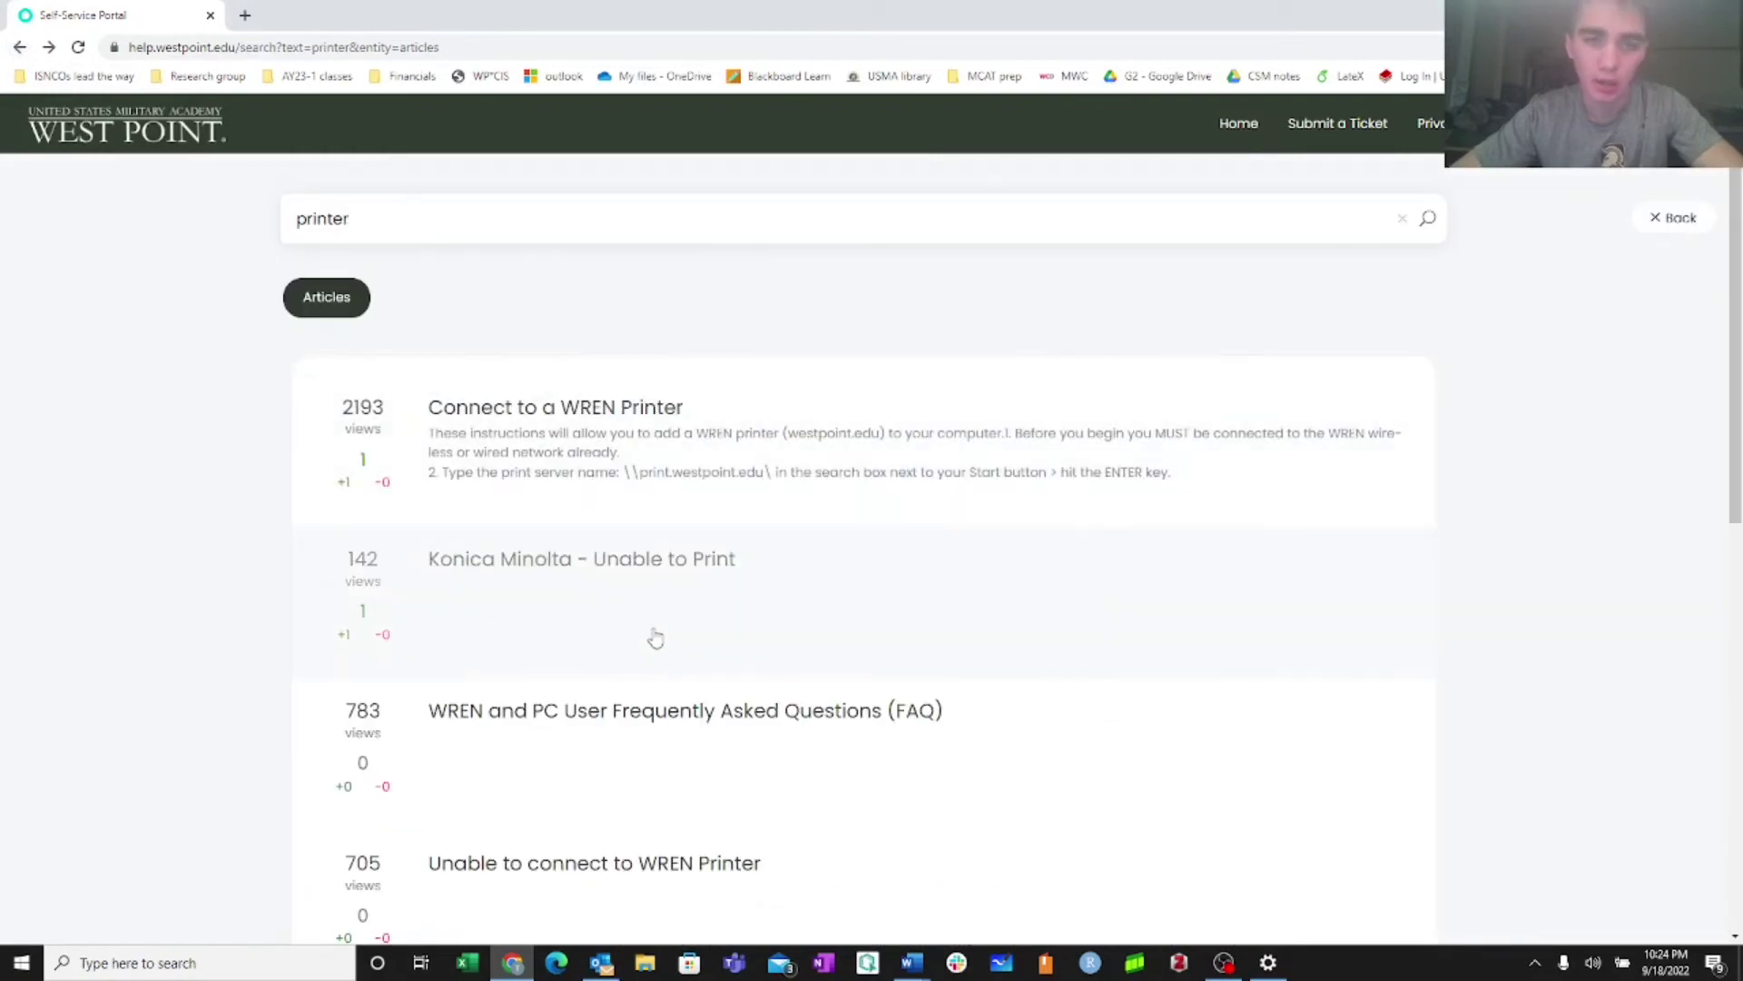
scroll(618, 440, down, 2)
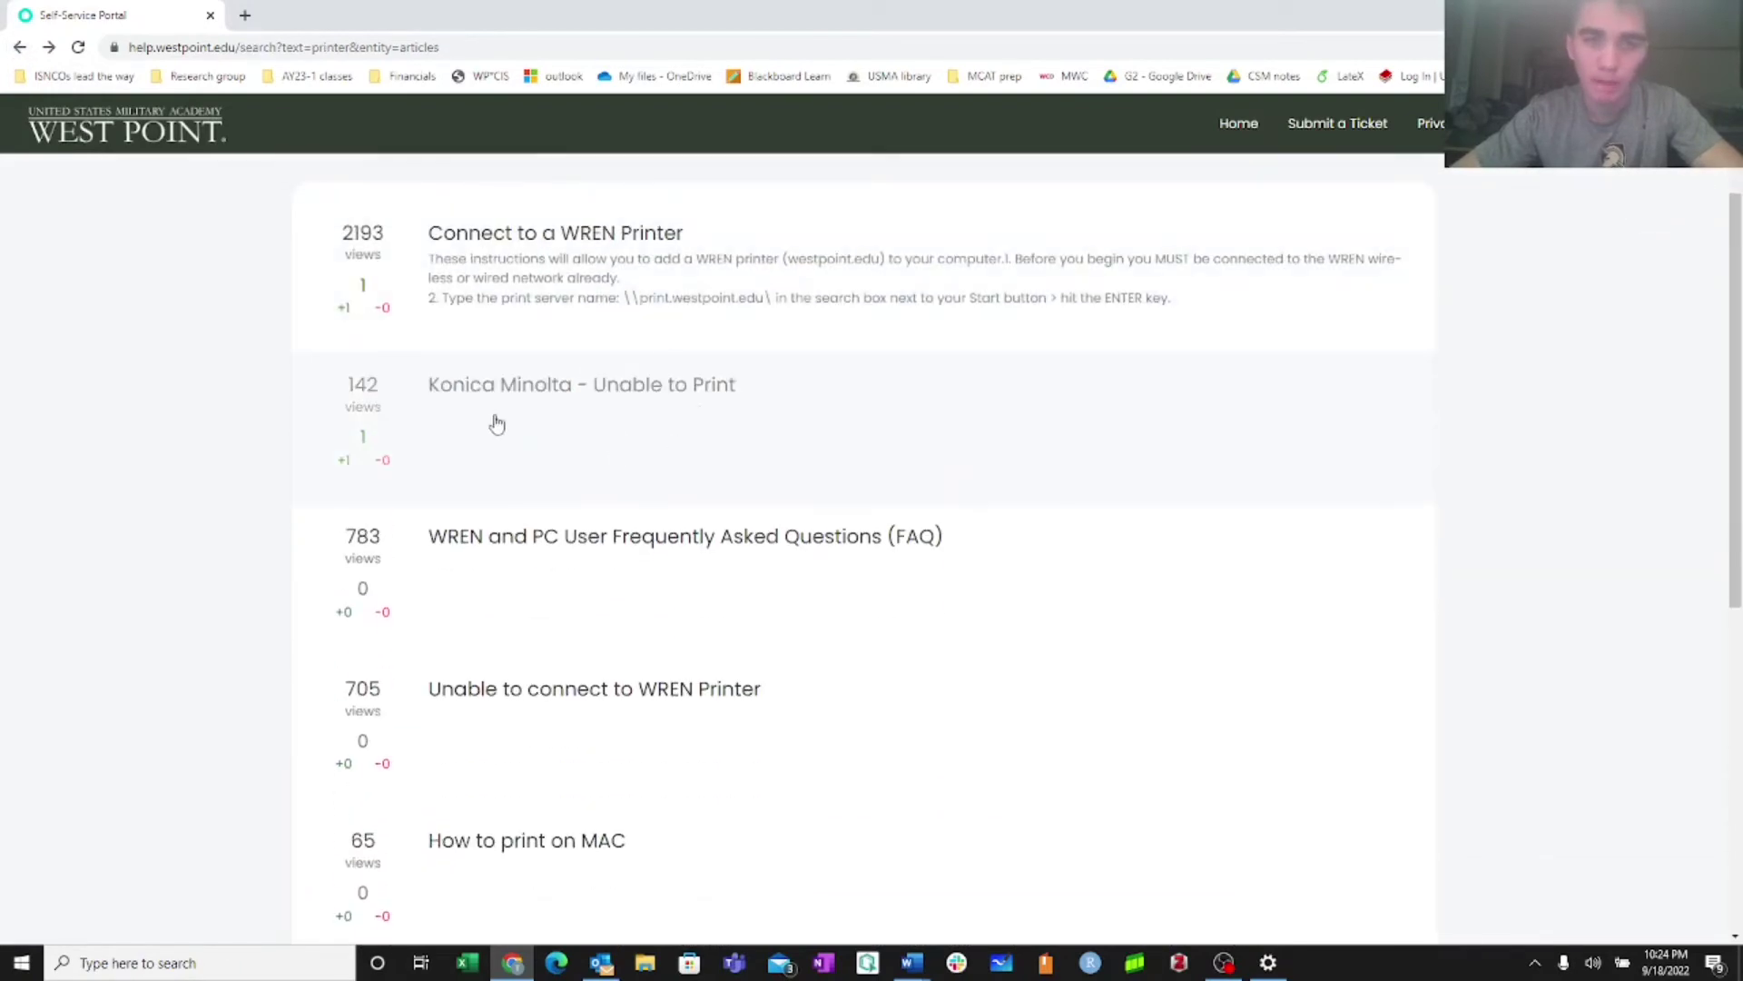
Open the Konica Minolta - Unable to Print article and scroll through it
click(577, 452)
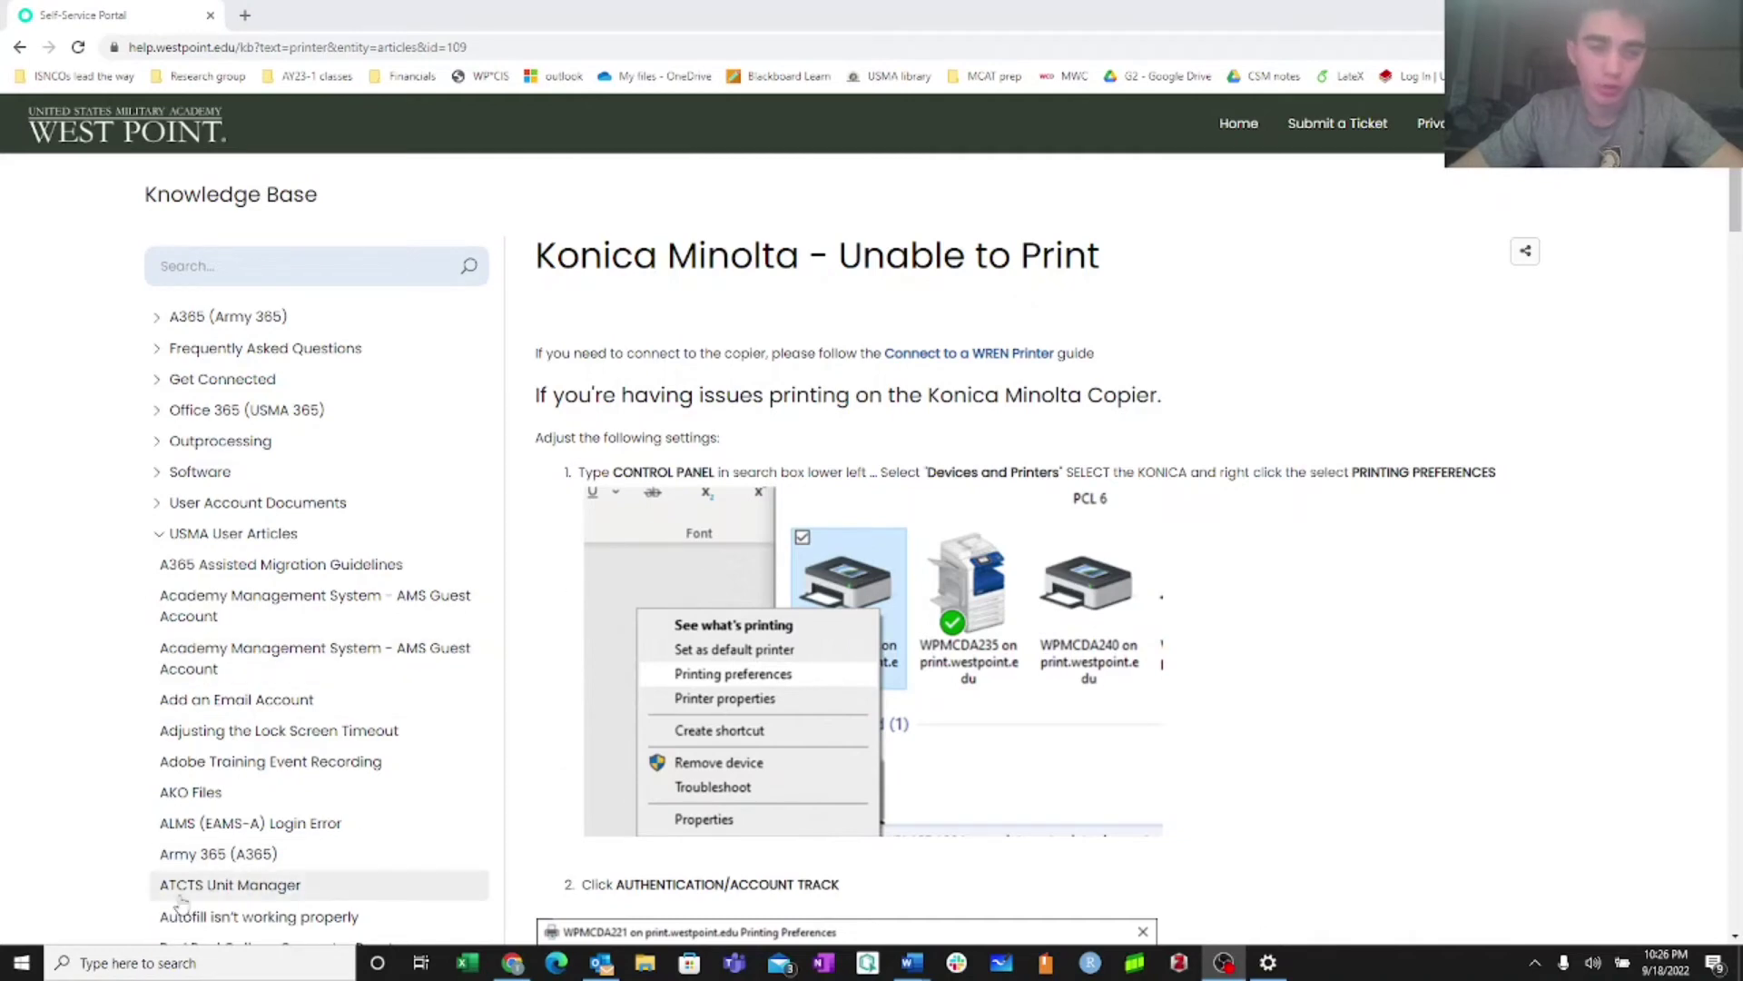
scroll(709, 797, down, 1)
scroll(709, 798, down, 1)
scroll(709, 797, up, 1)
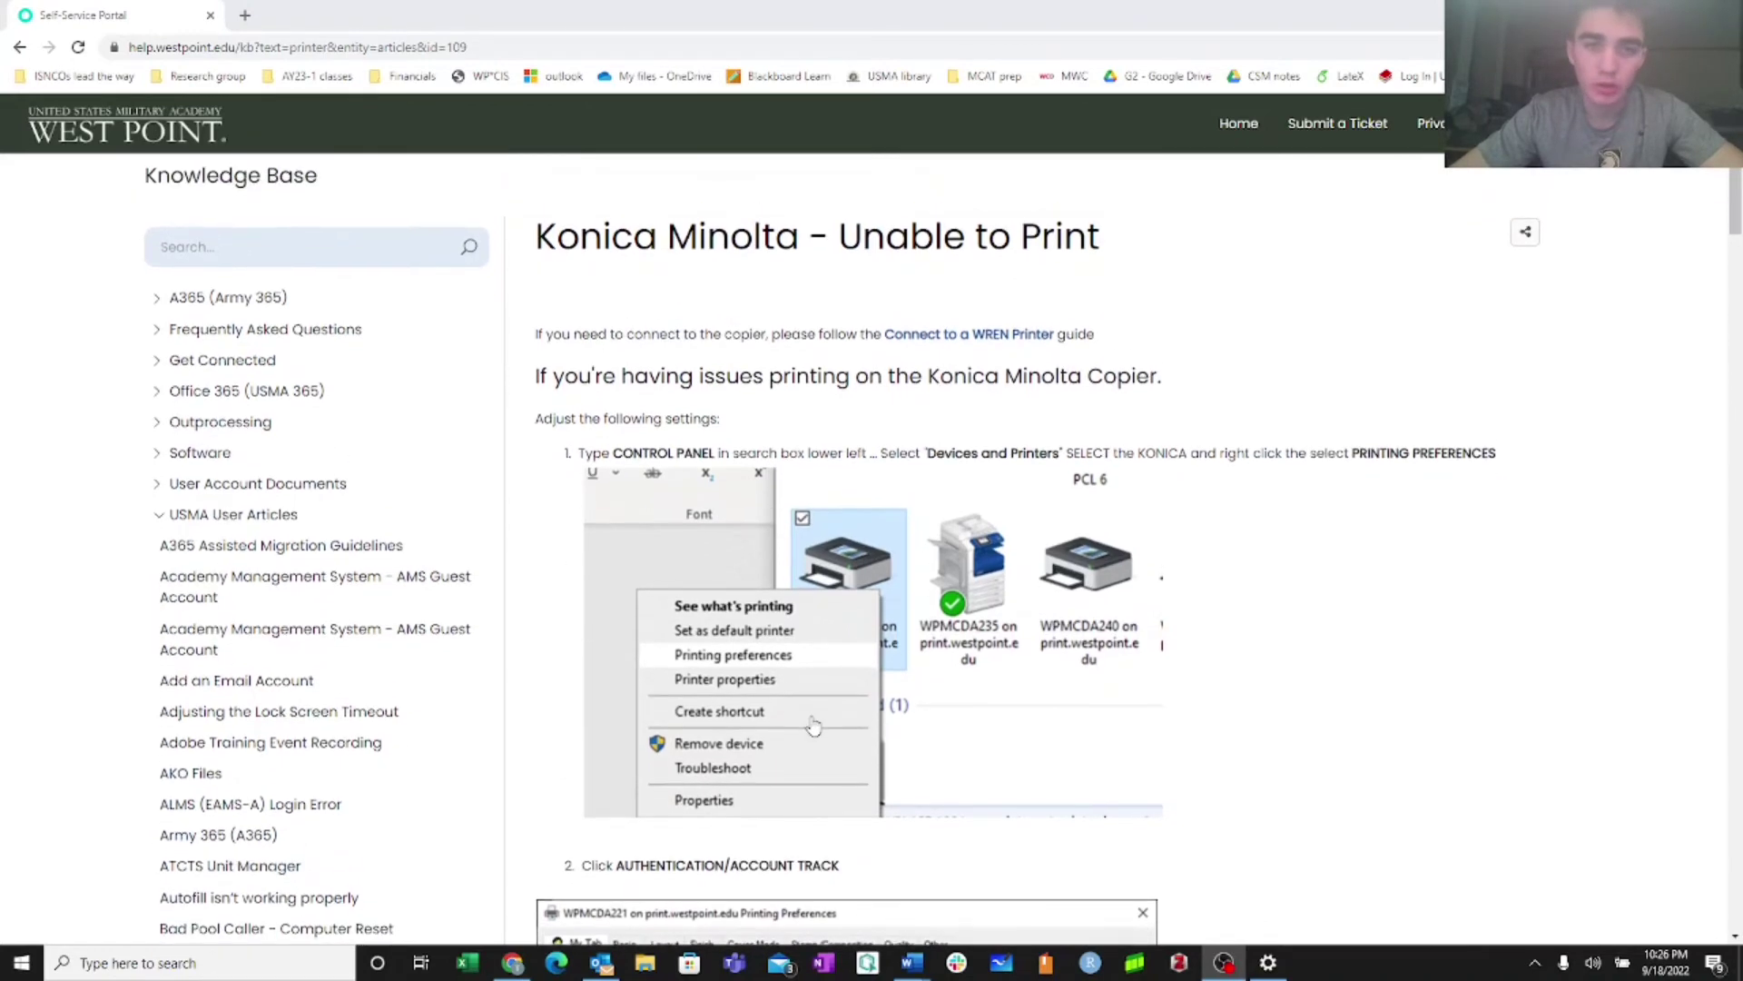
Launch Control Panel via a 'control' search and scroll Devices and Printers to the printers list
click(341, 969)
text(control)
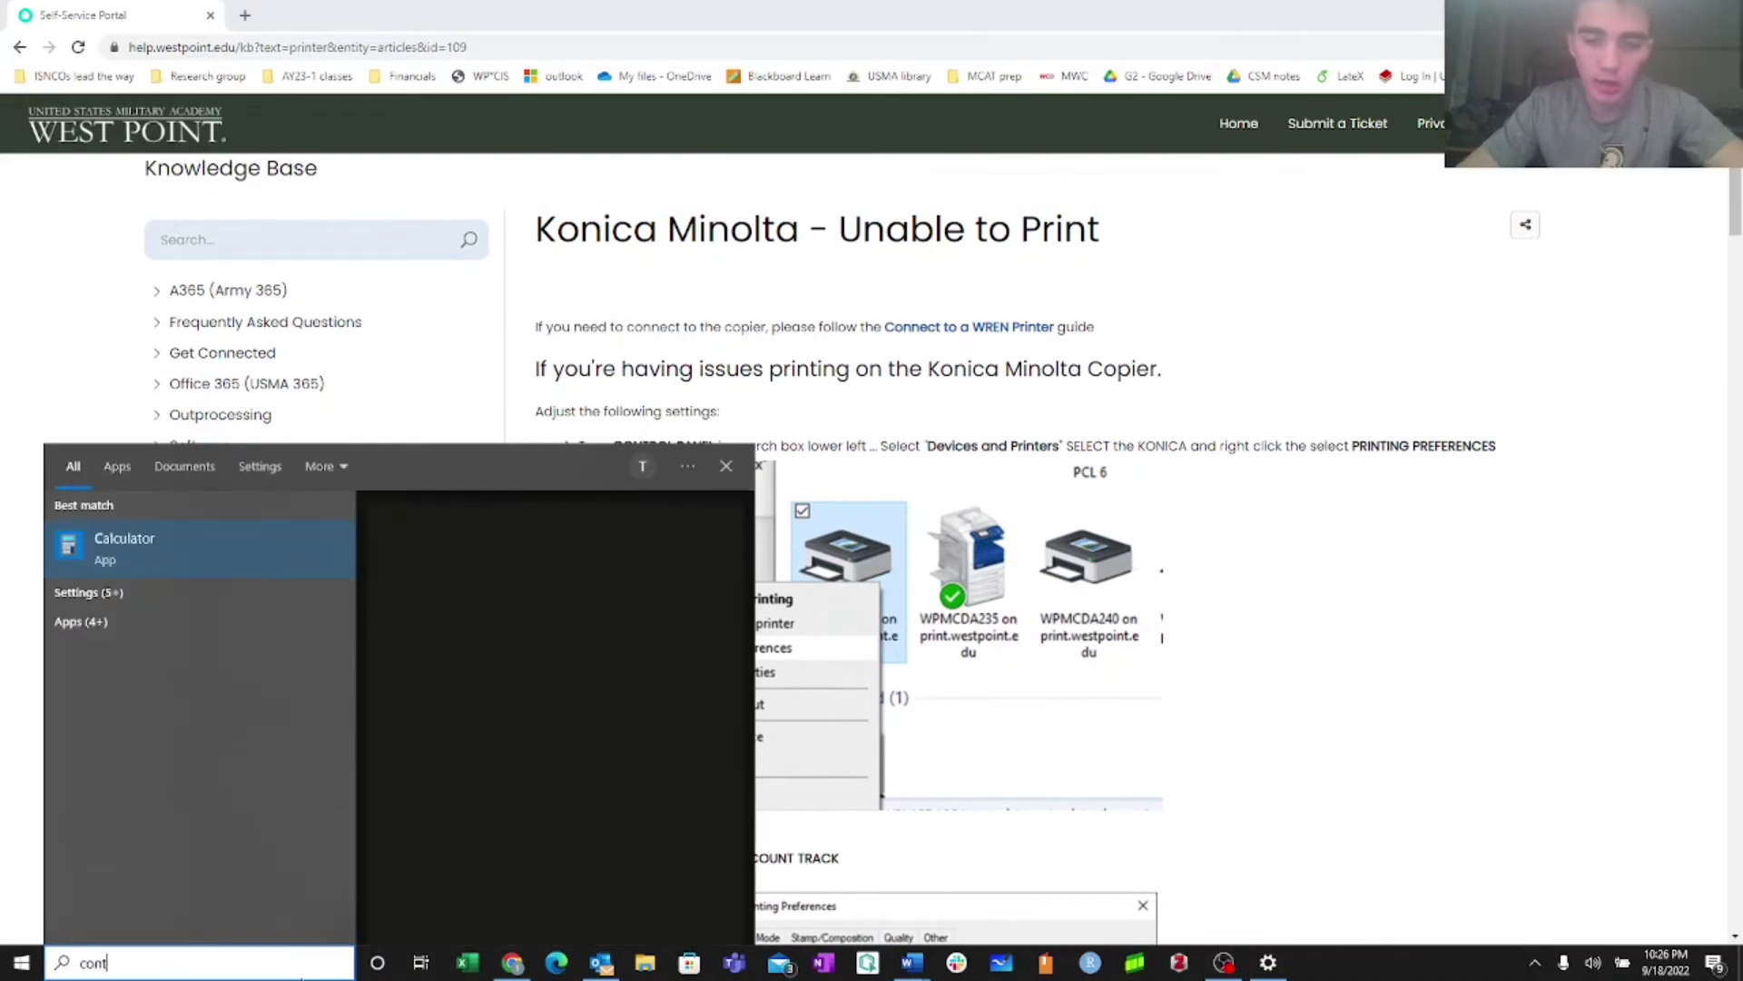
key(Return)
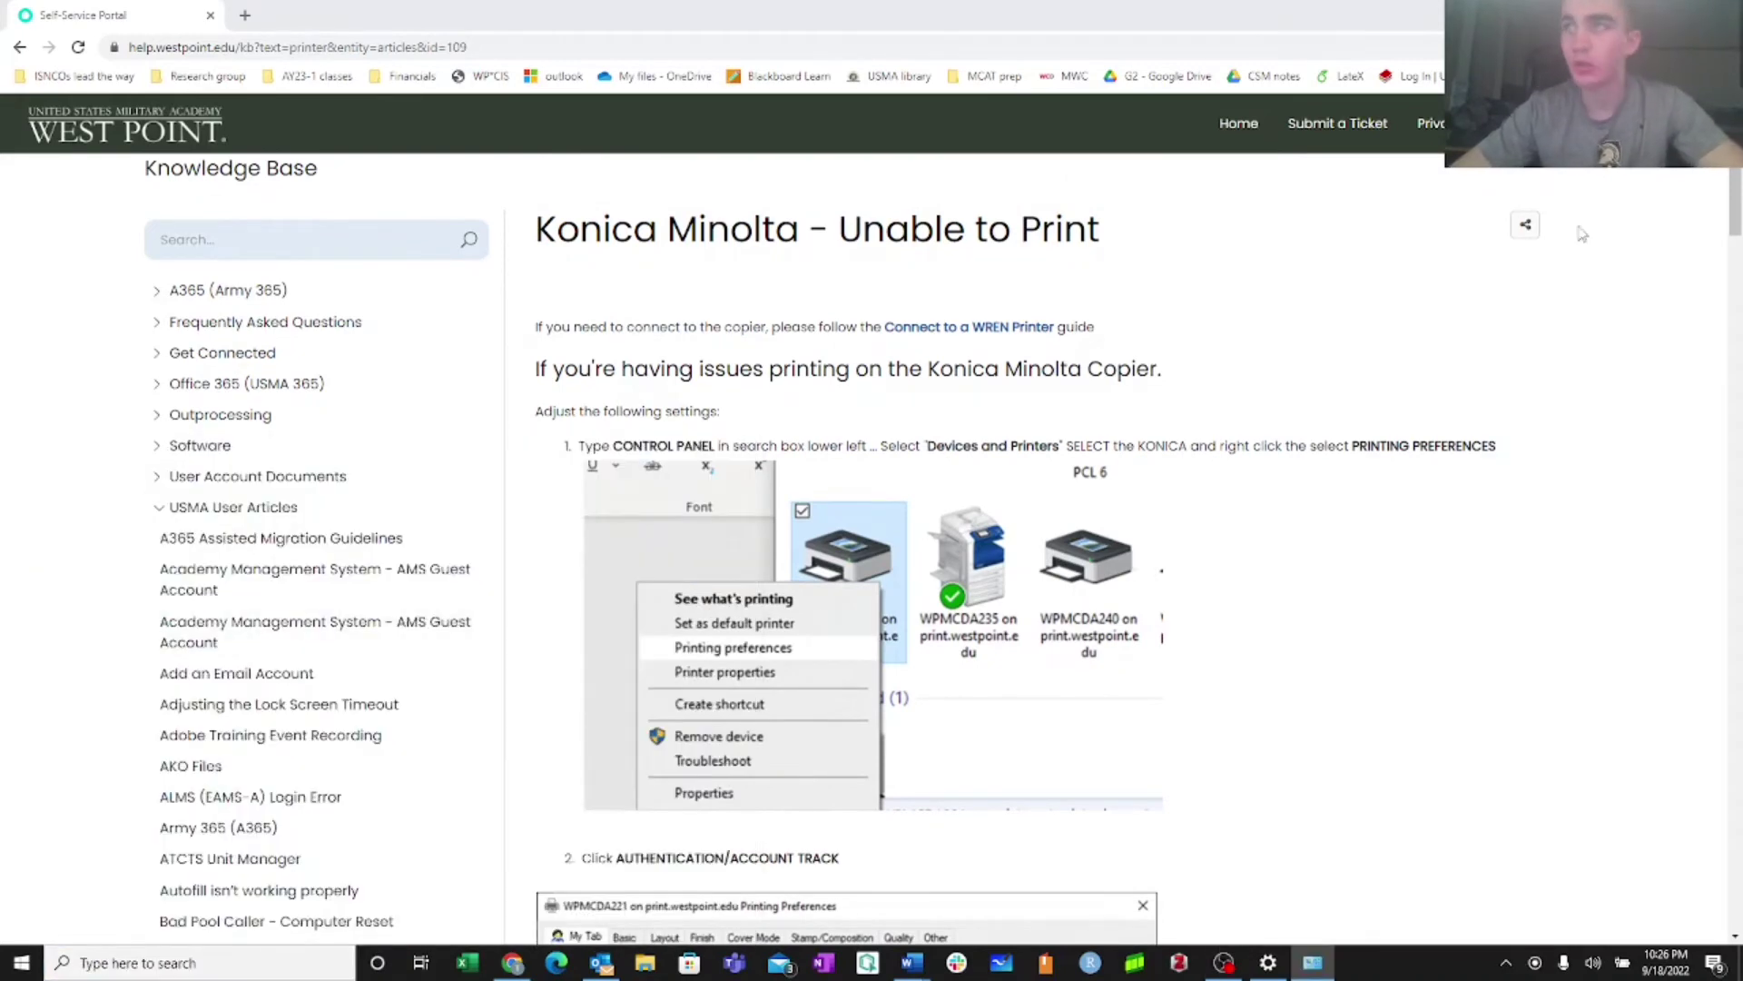
drag(1598, 717, 922, 535)
scroll(1056, 316, down, 2)
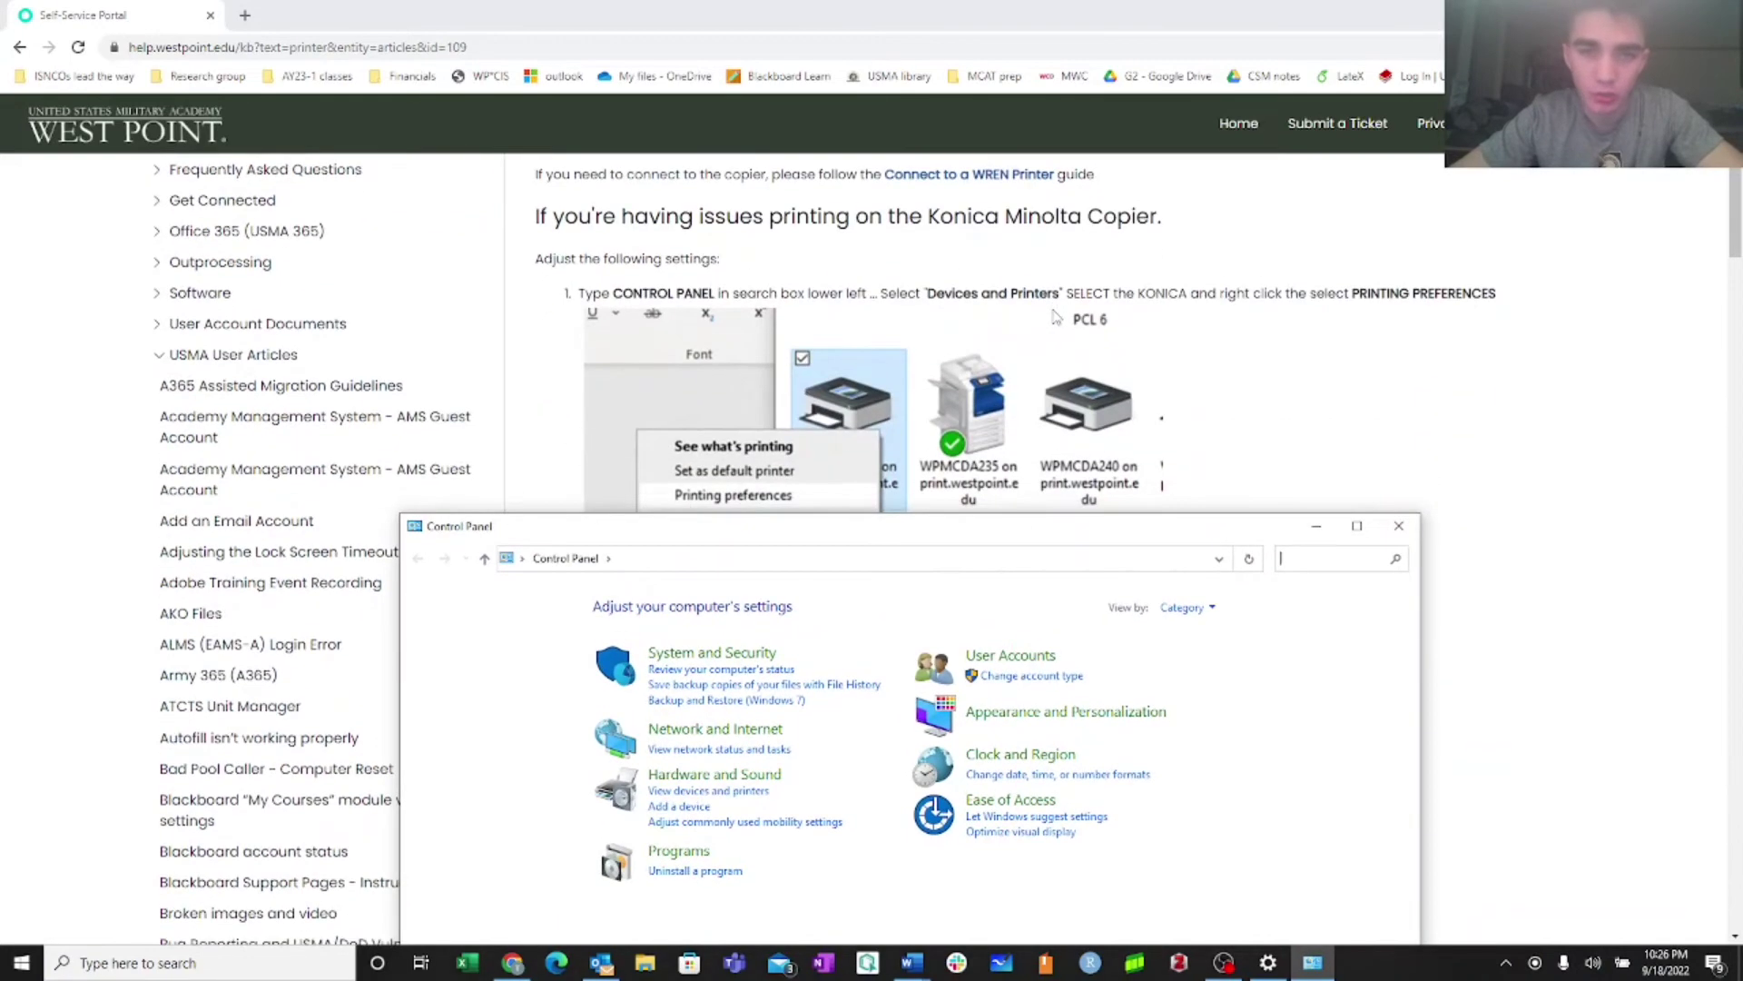
click(692, 791)
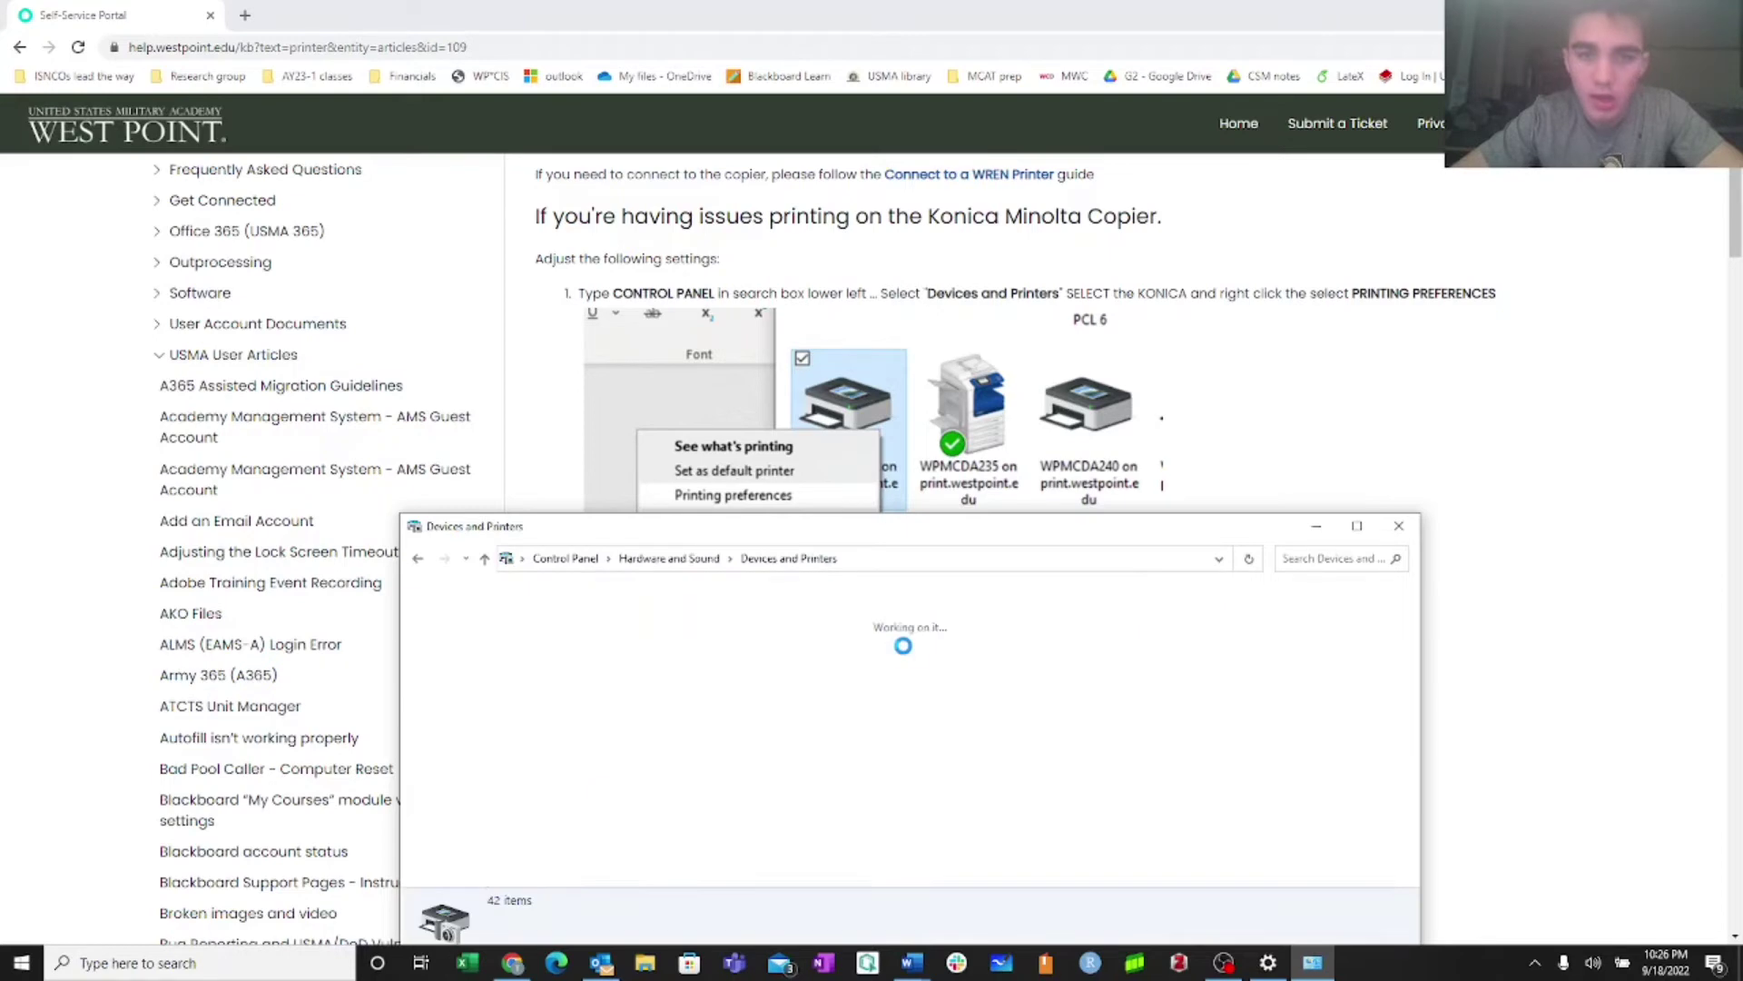
drag(882, 524, 766, 269)
scroll(783, 424, down, 1)
scroll(783, 424, down, 5)
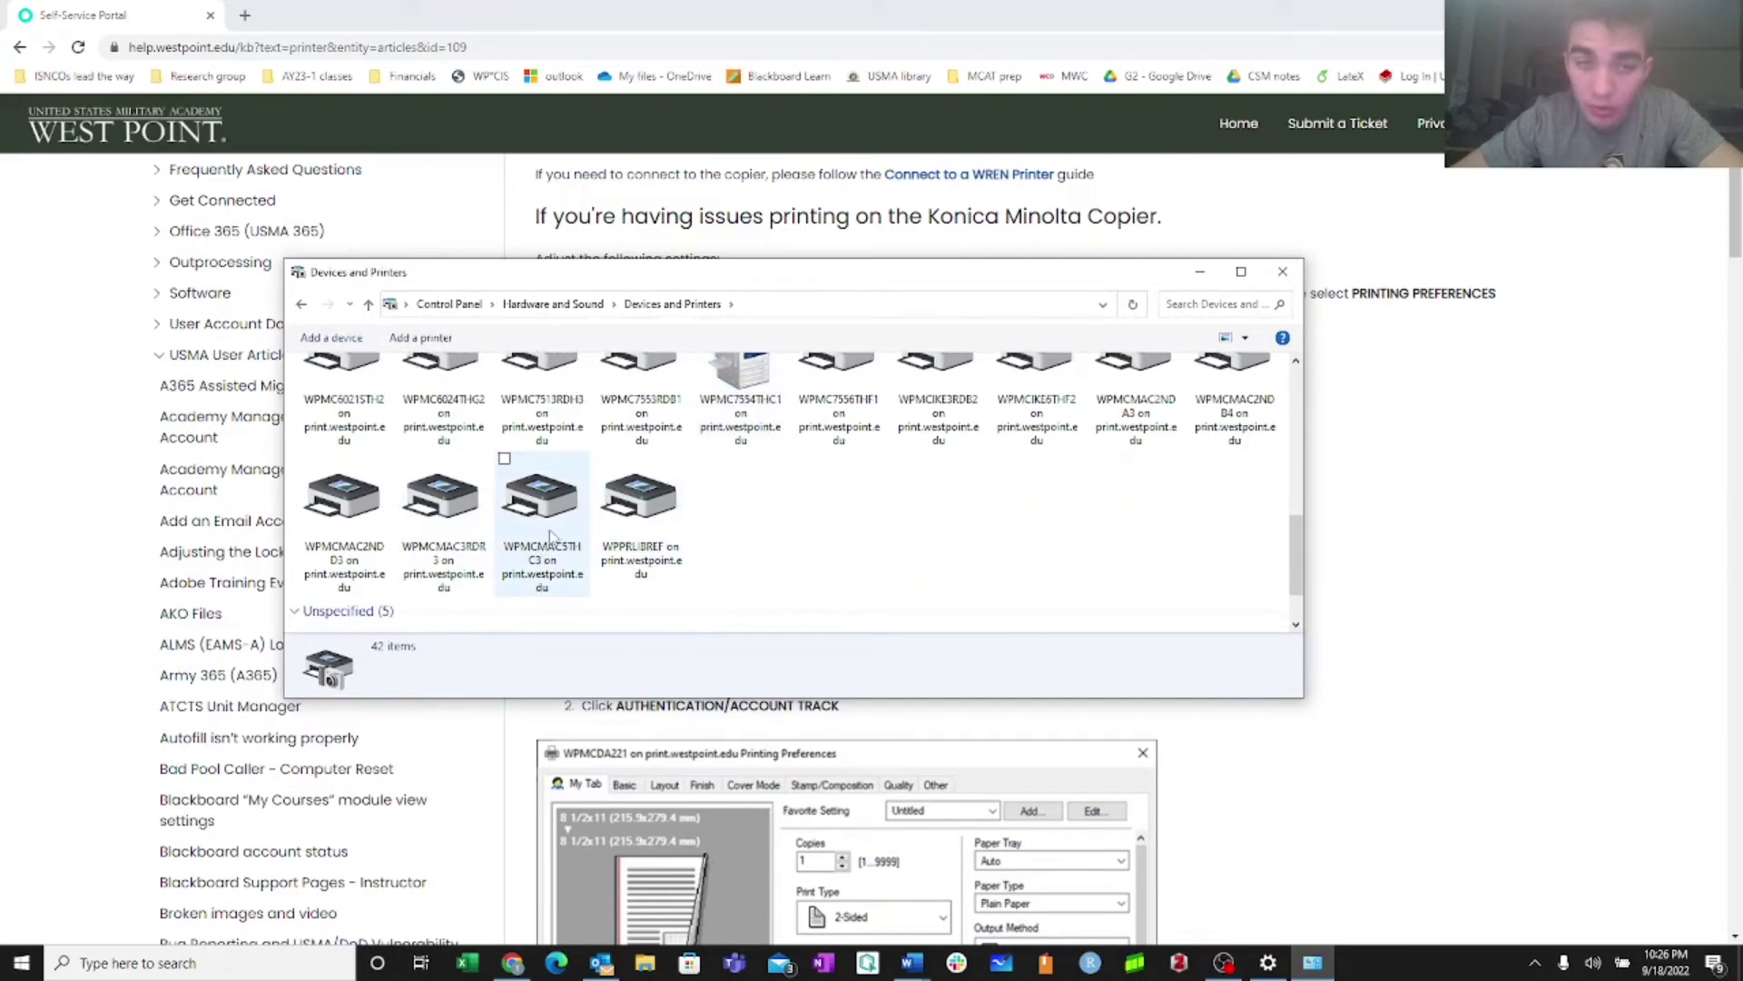
Set WPMCMAC5THC3's Authentication/Account Track to Public User and apply the printing preferences
right_click(551, 536)
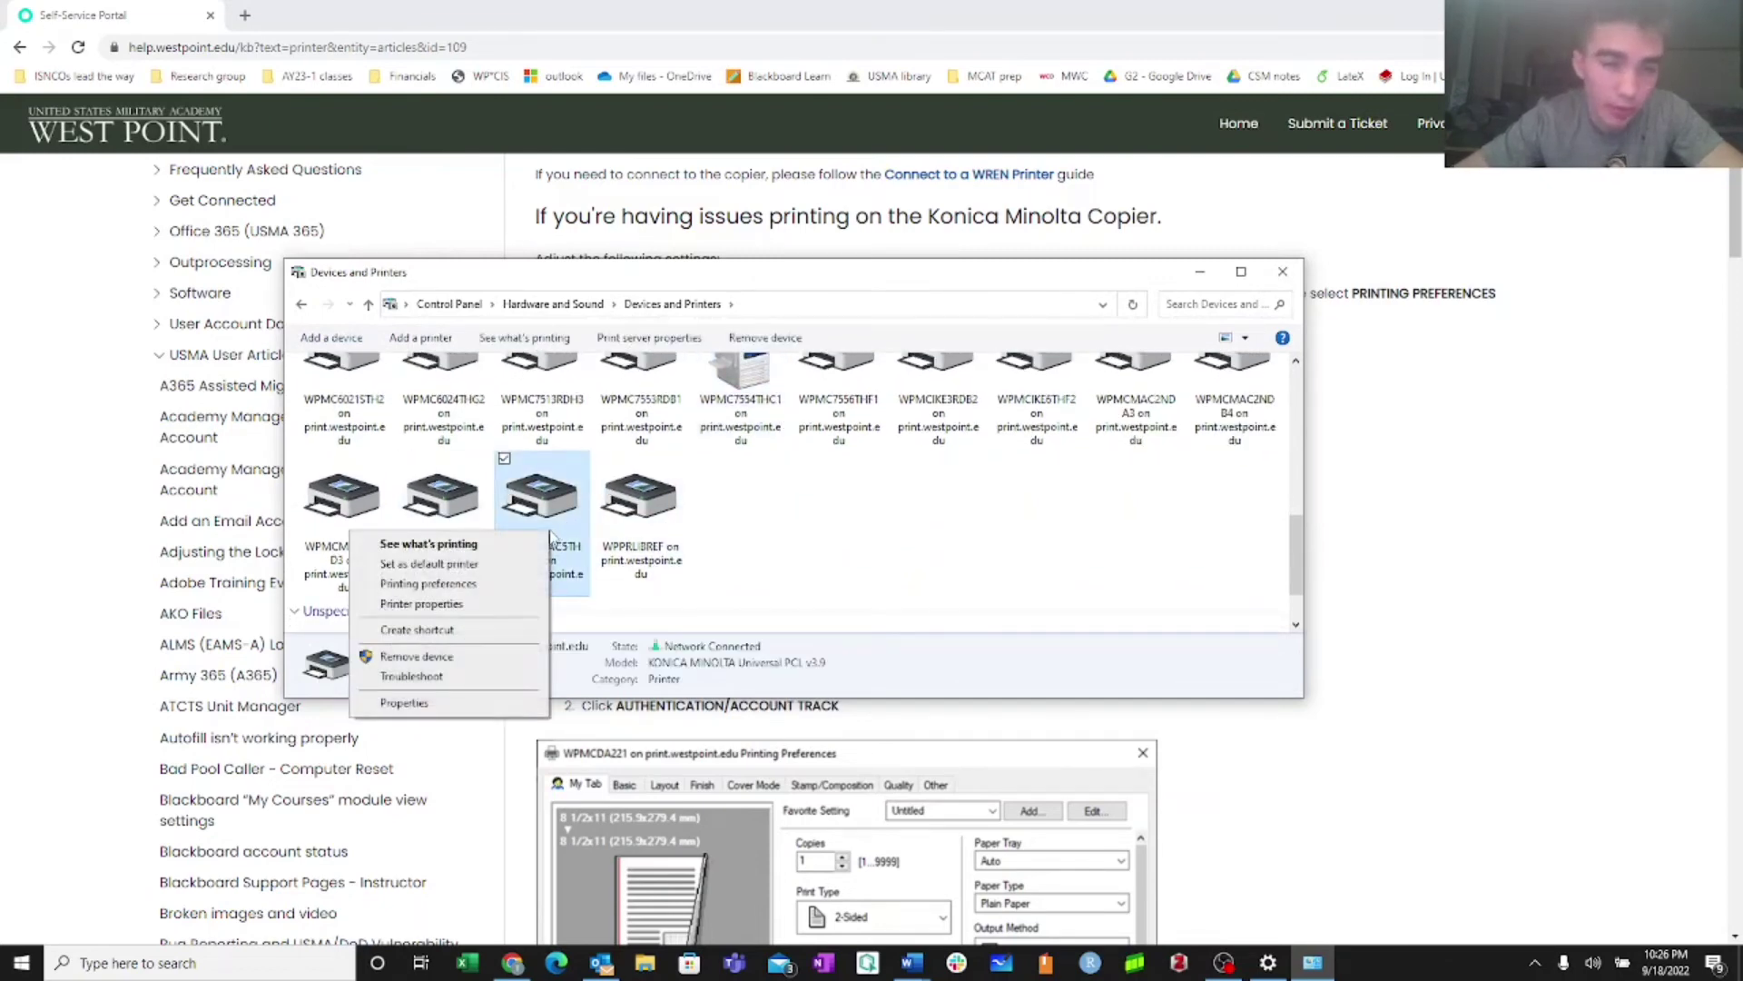
click(424, 587)
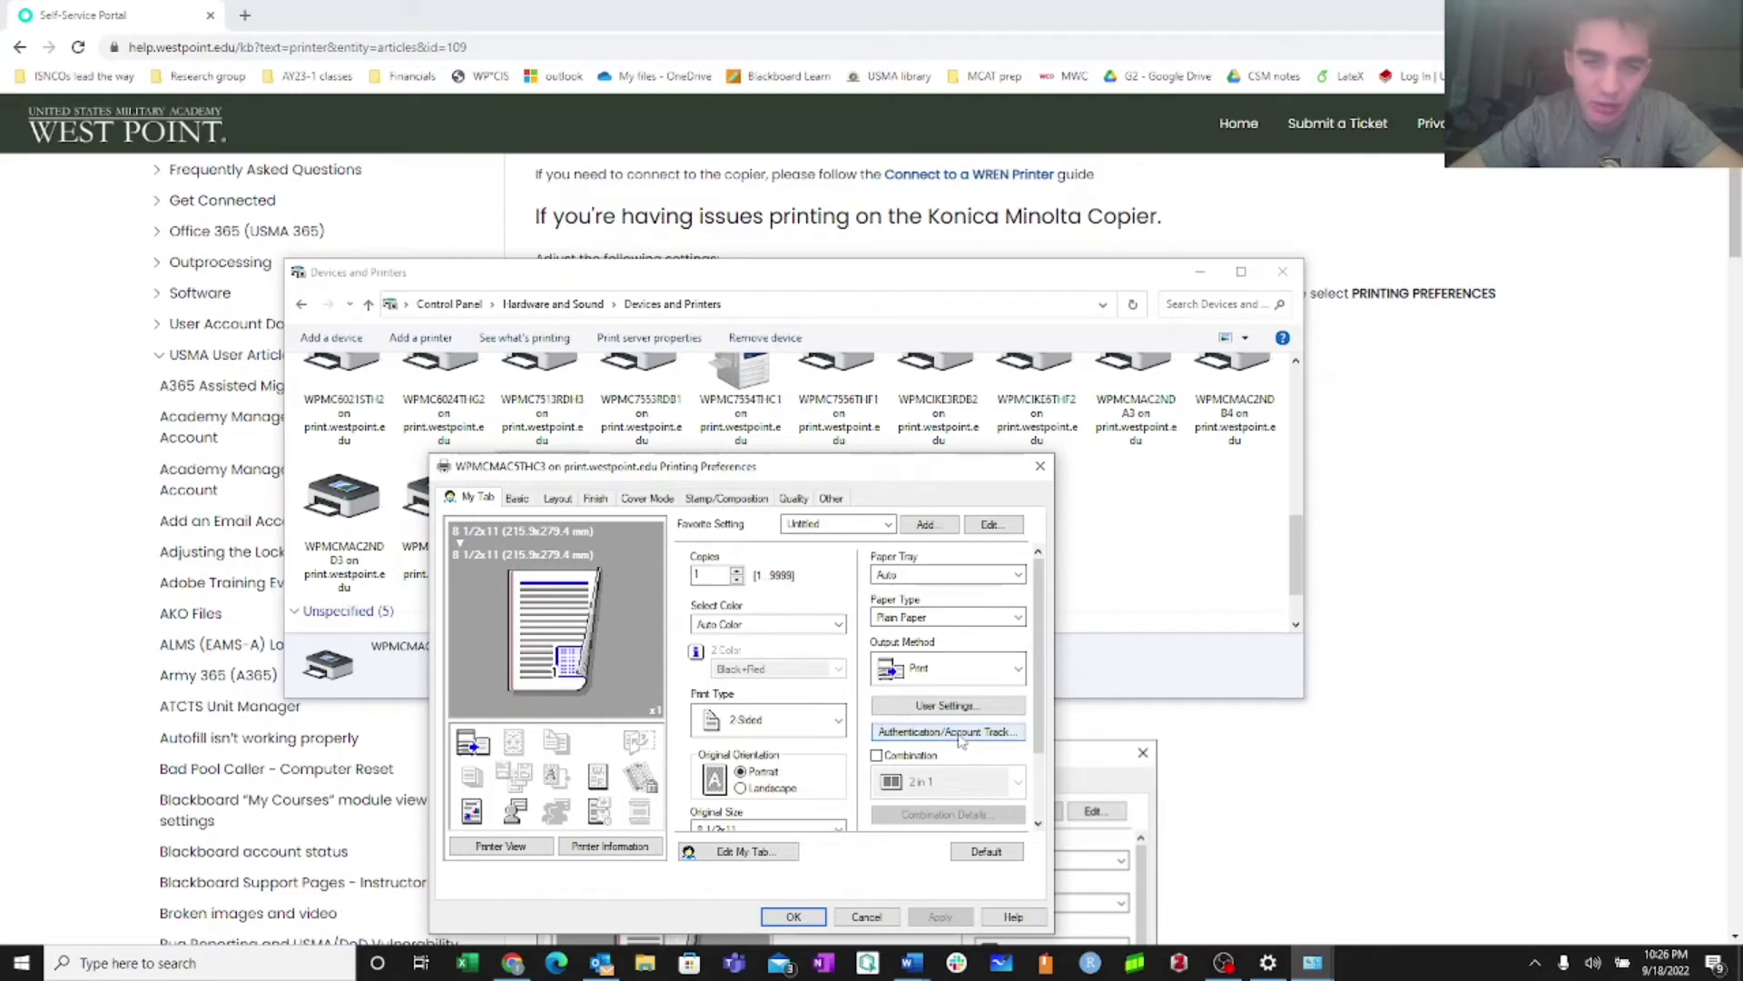
click(959, 736)
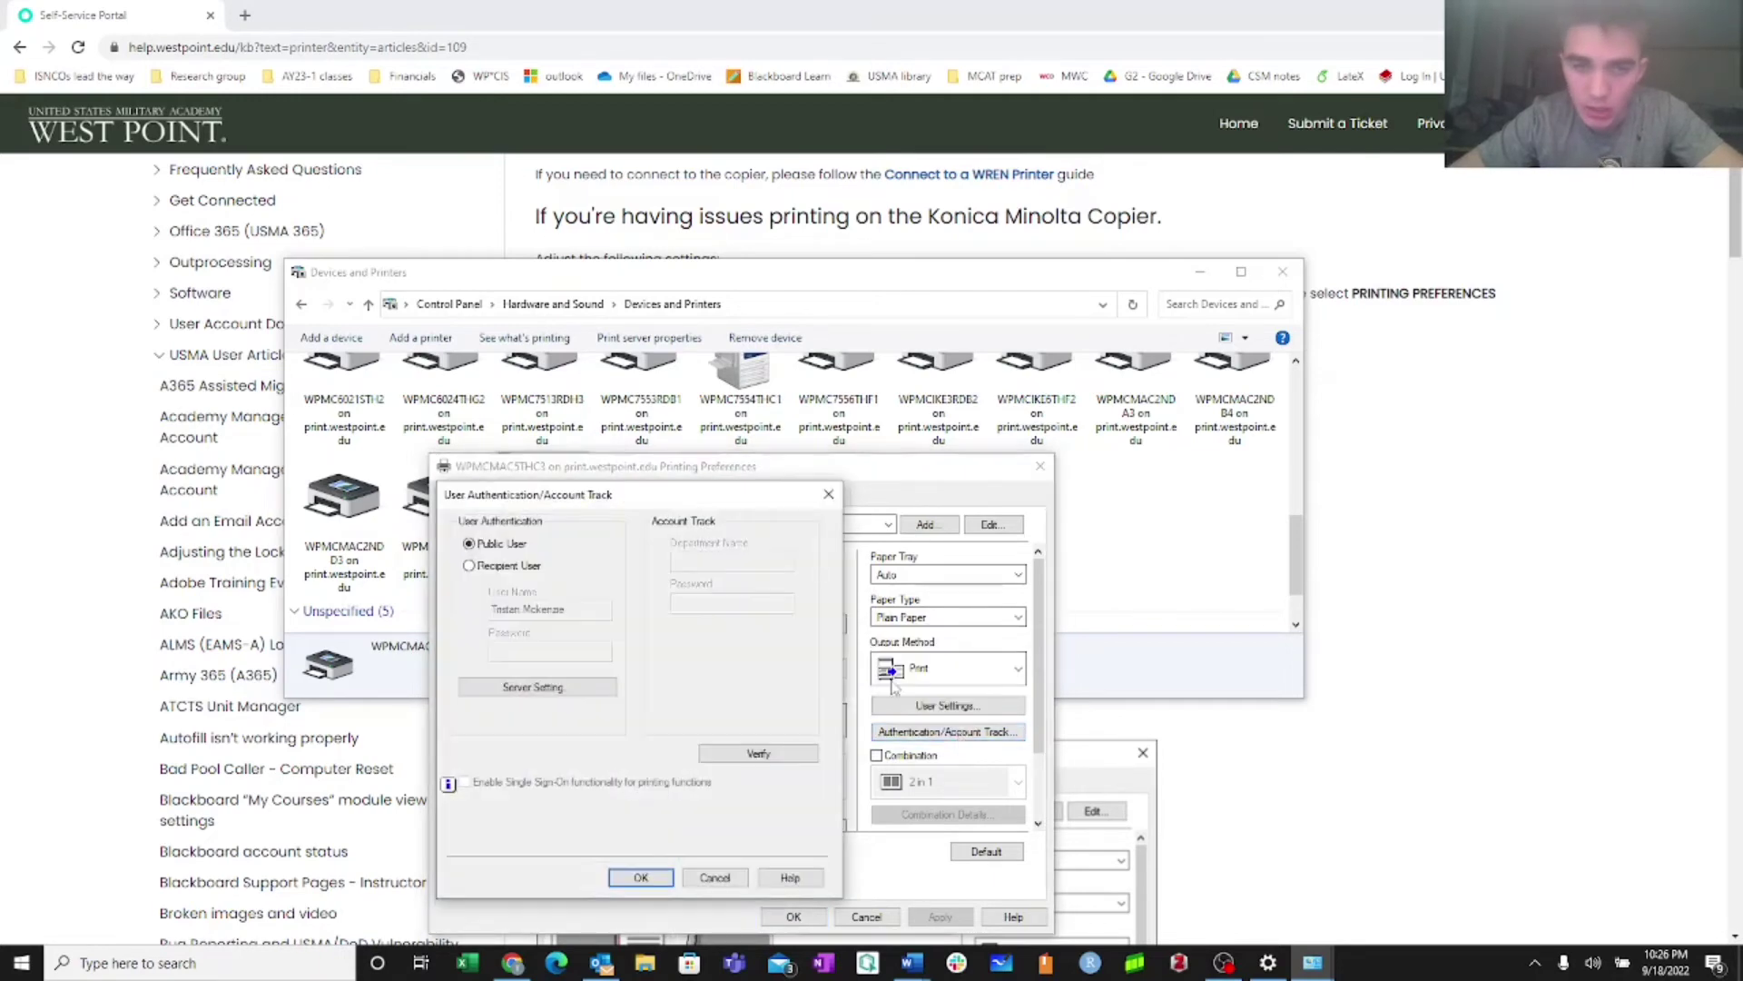
click(469, 566)
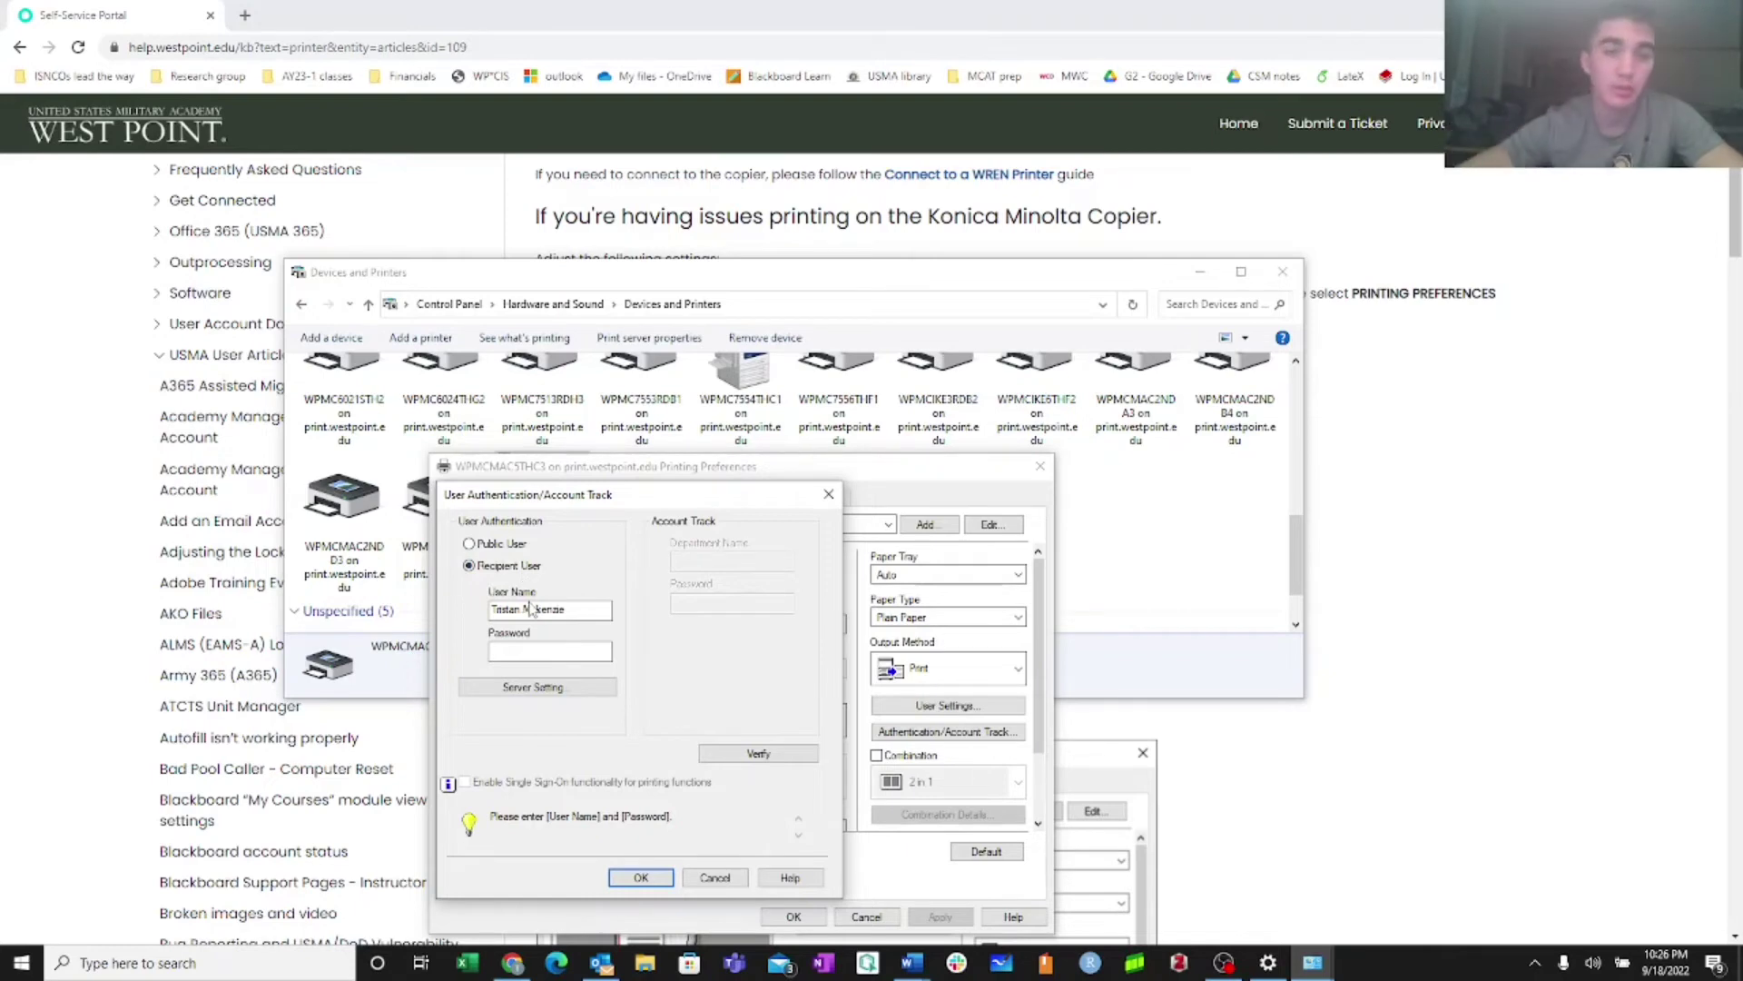
click(472, 544)
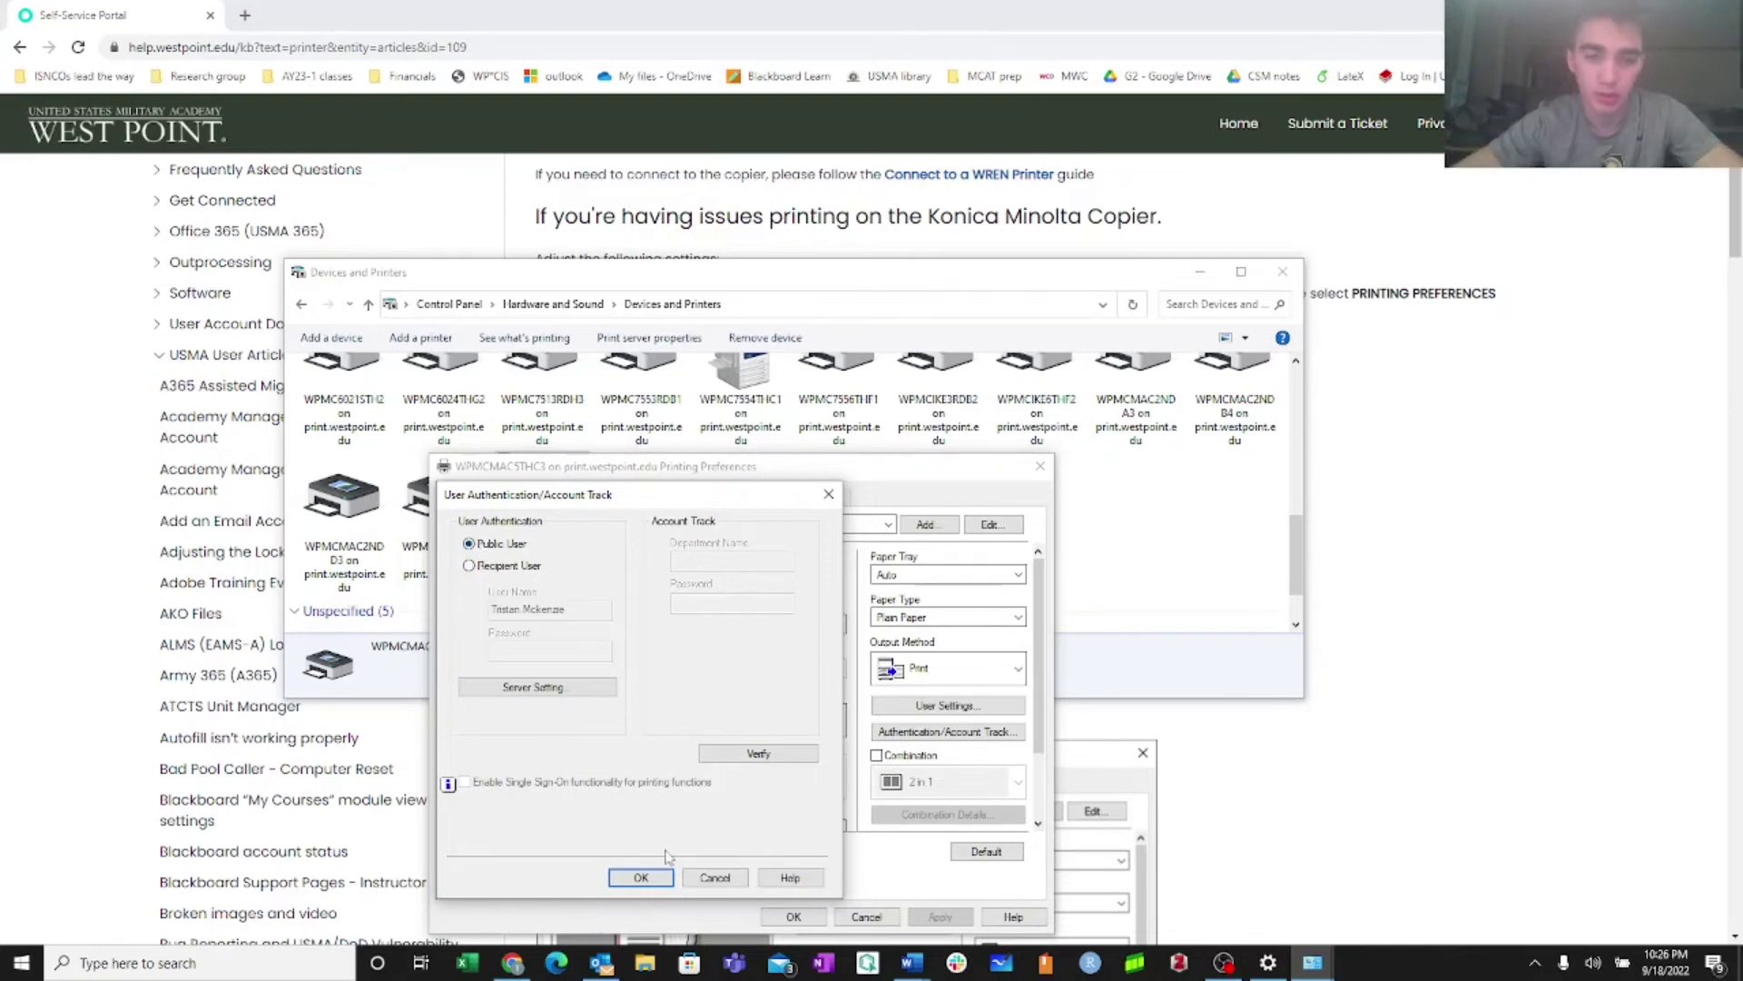
click(651, 876)
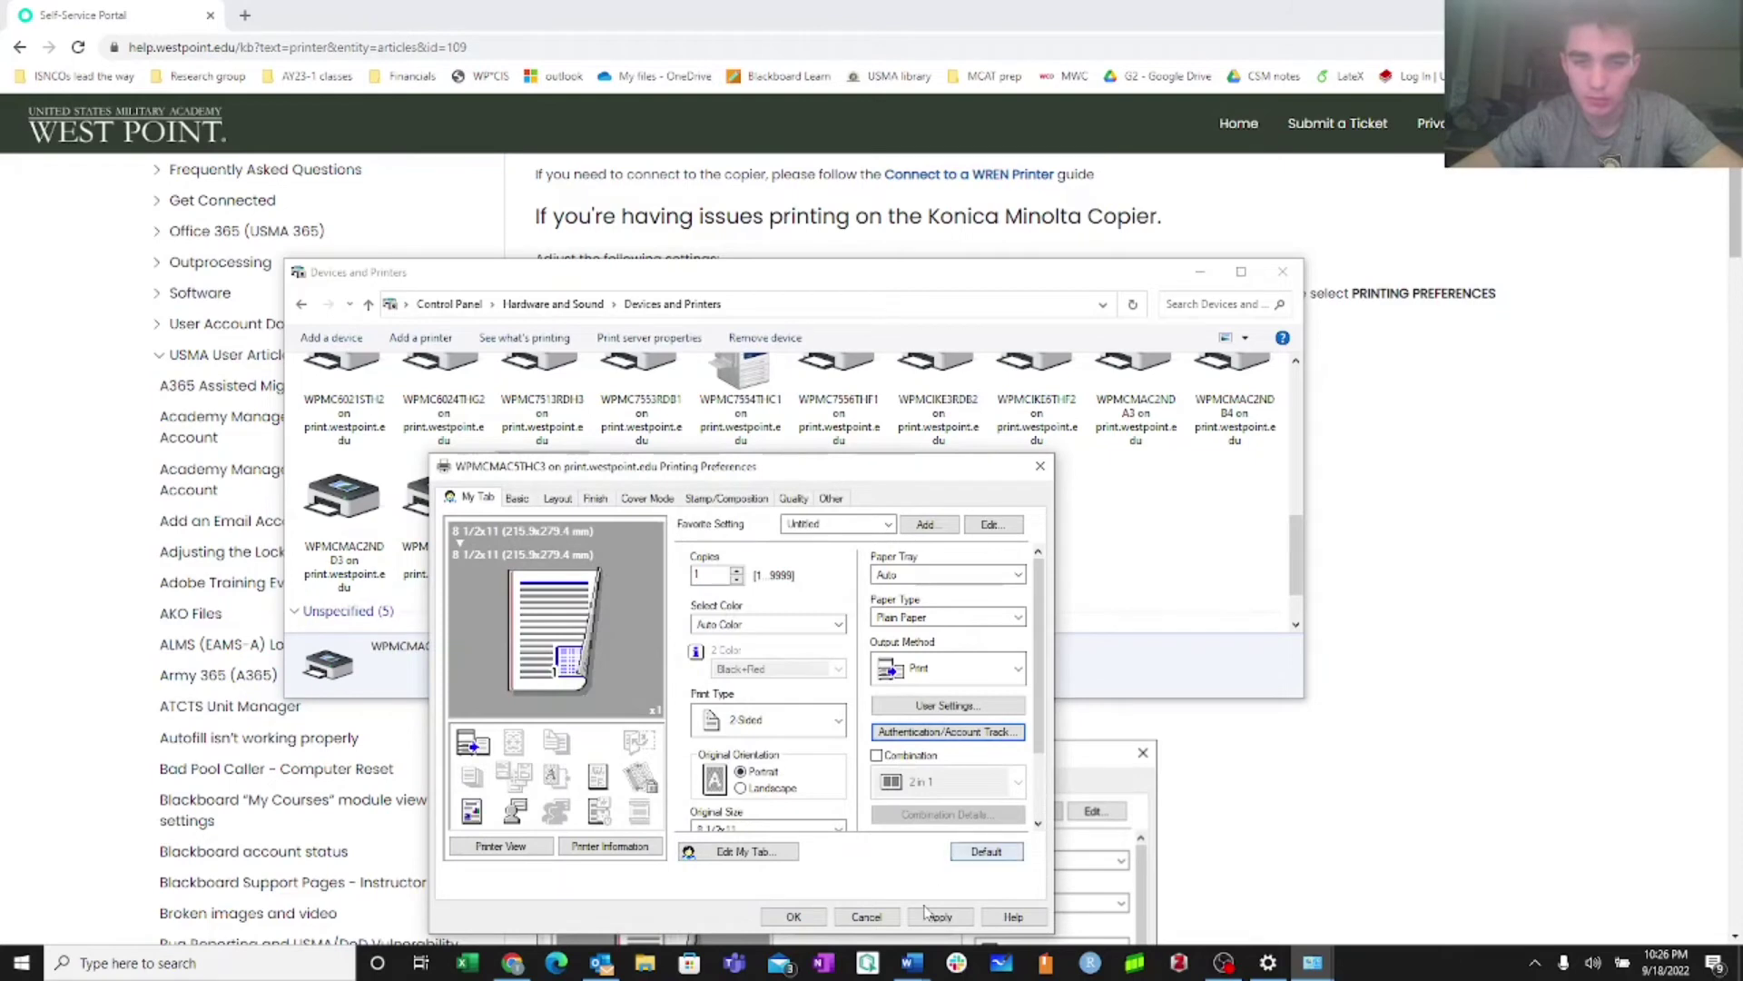
click(938, 917)
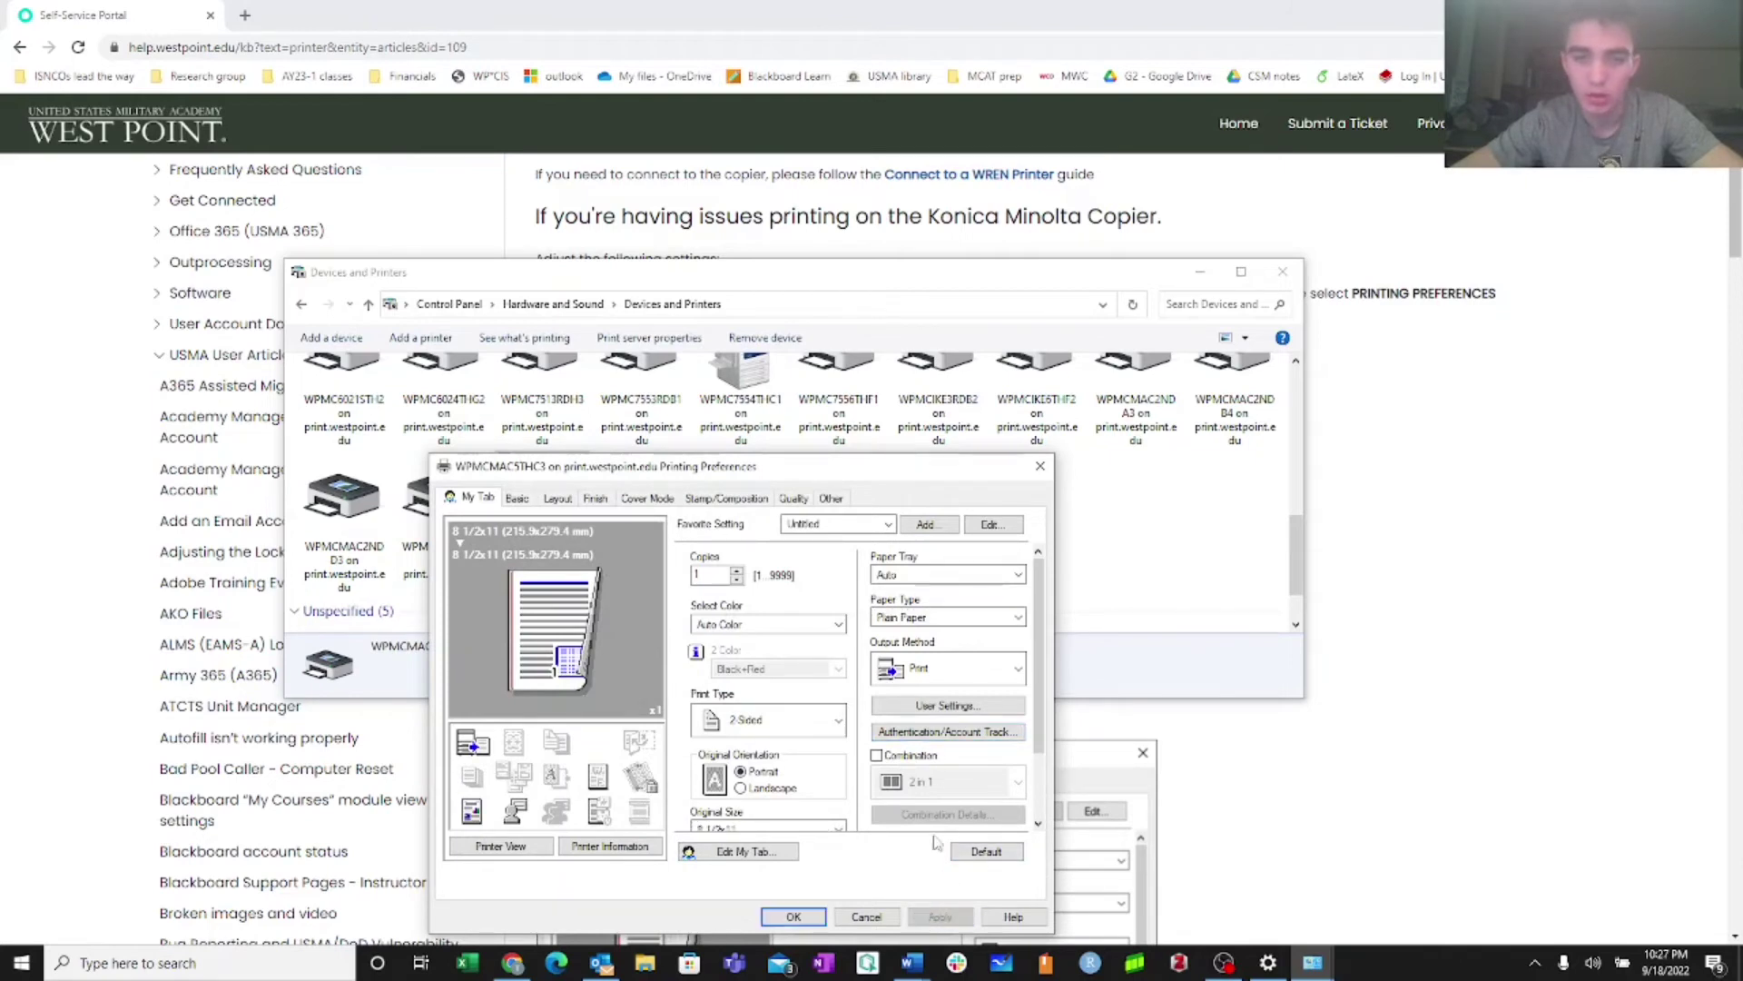
click(854, 917)
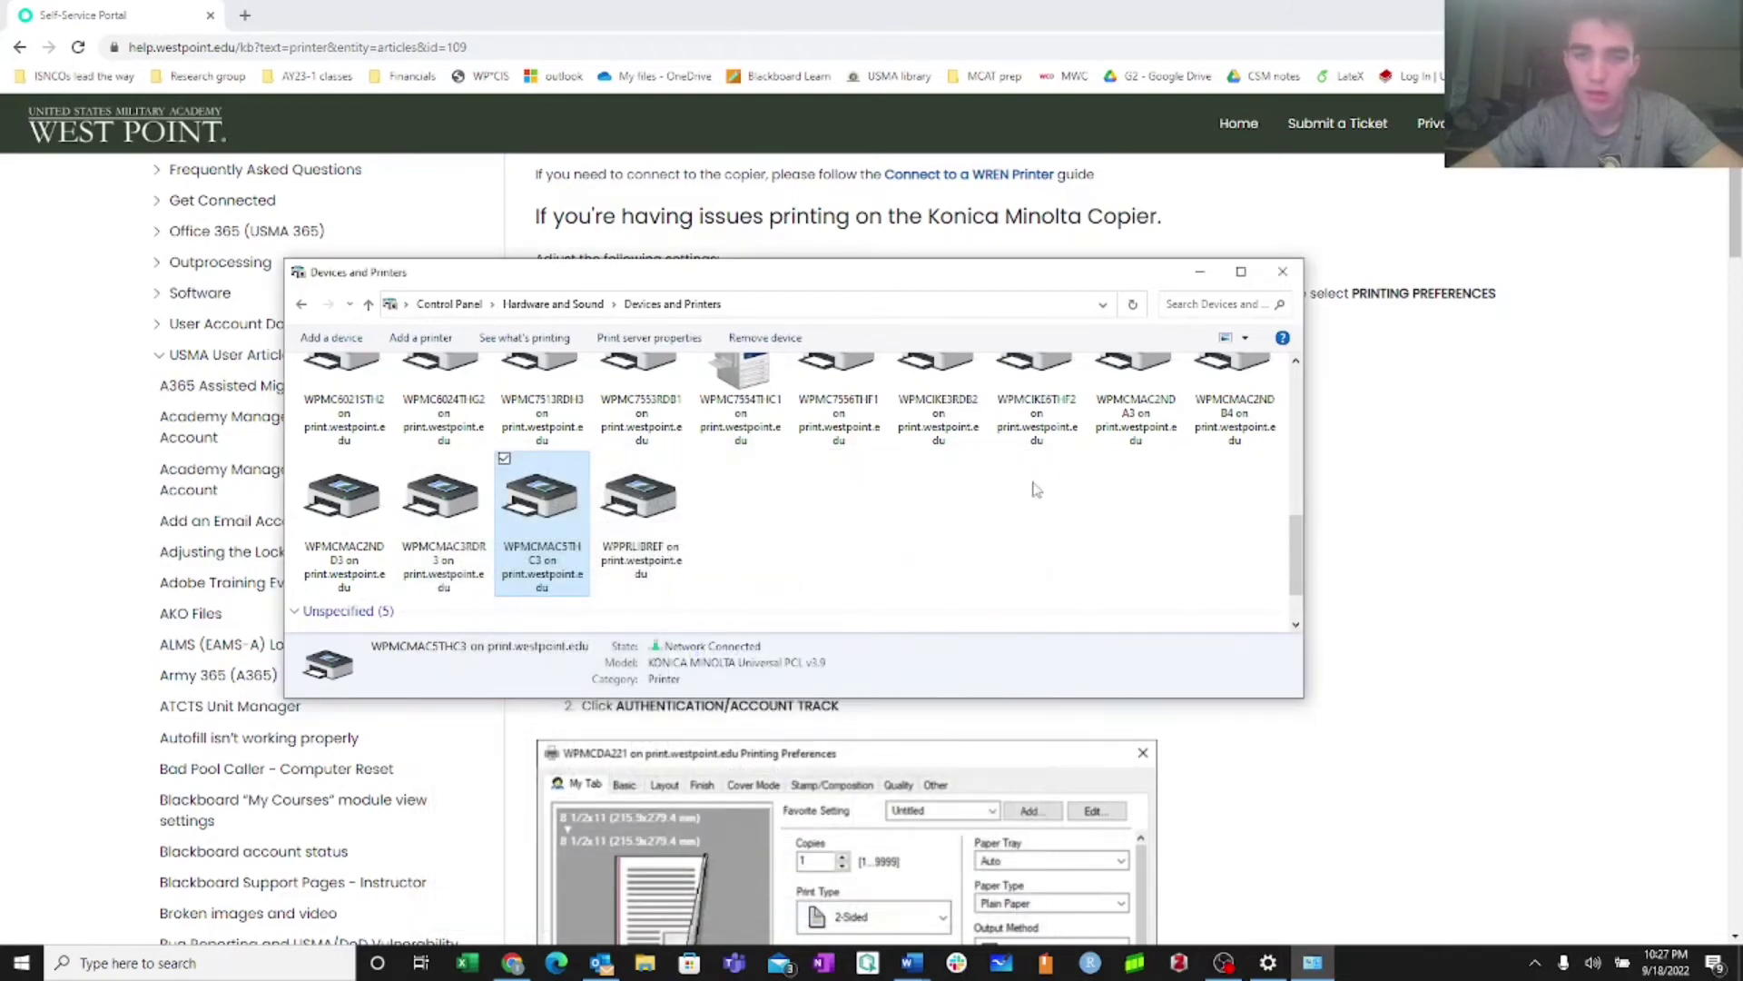
Close Devices and Printers, scroll the Konica article, and return to the 'printer' results
click(1282, 272)
scroll(960, 594, down, 10)
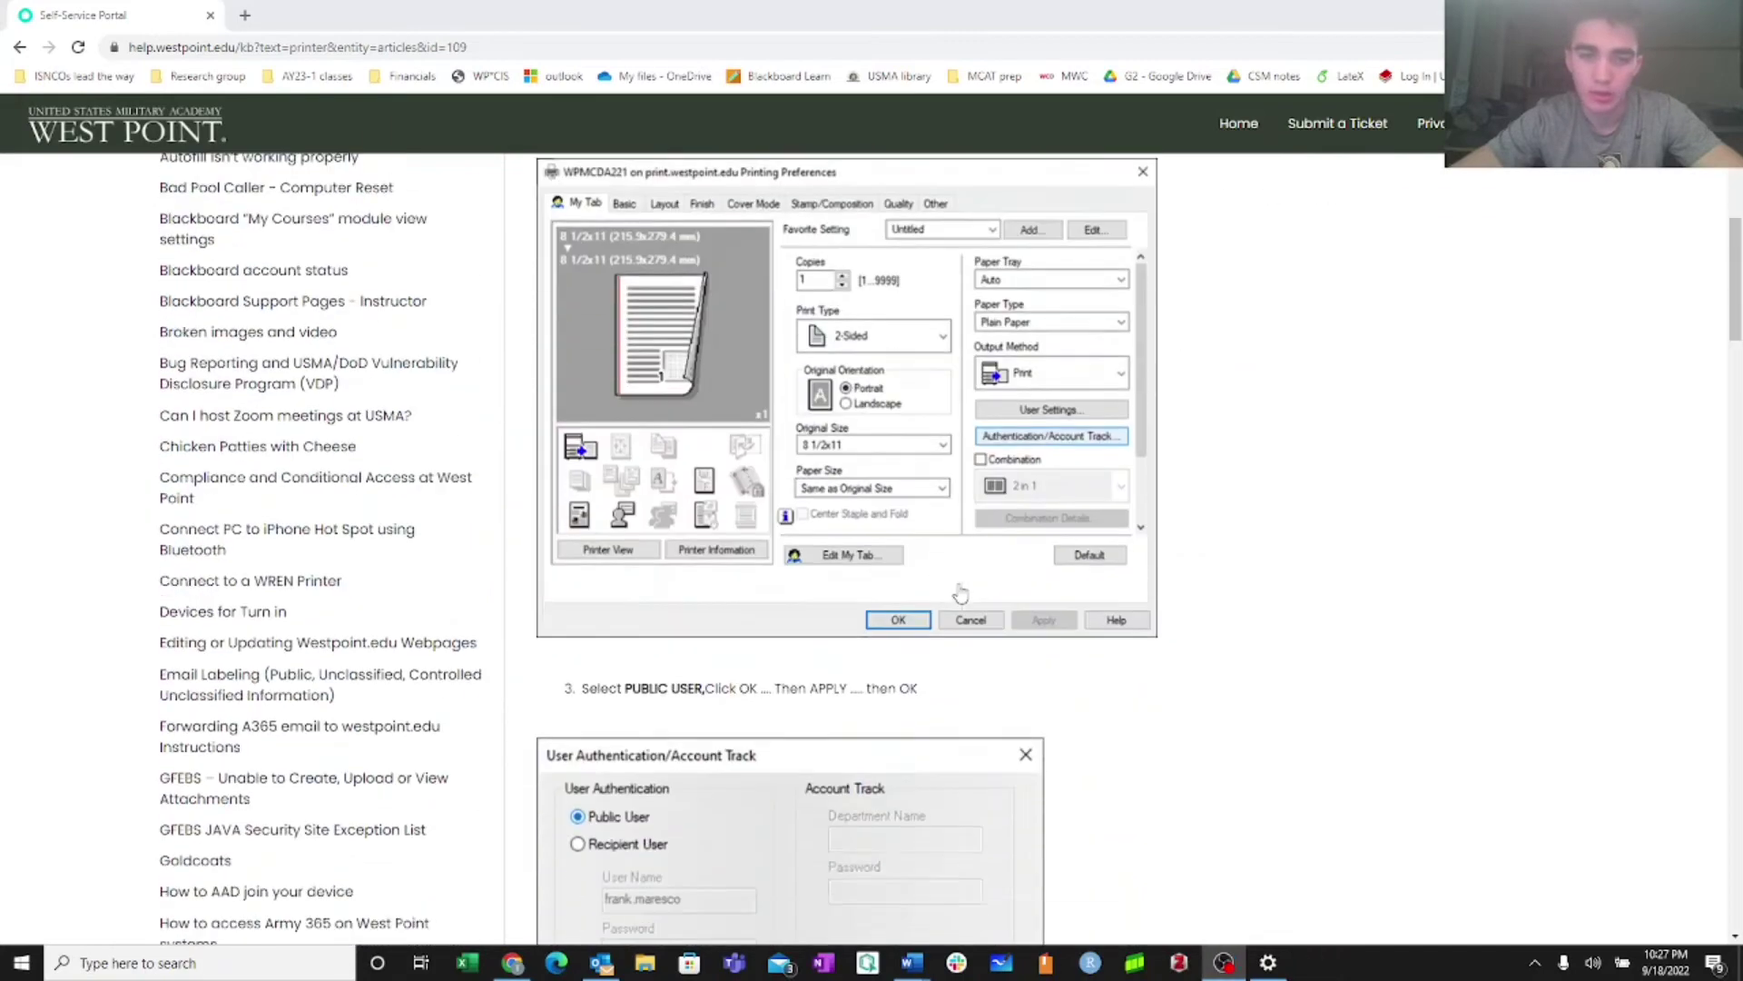
scroll(961, 593, down, 6)
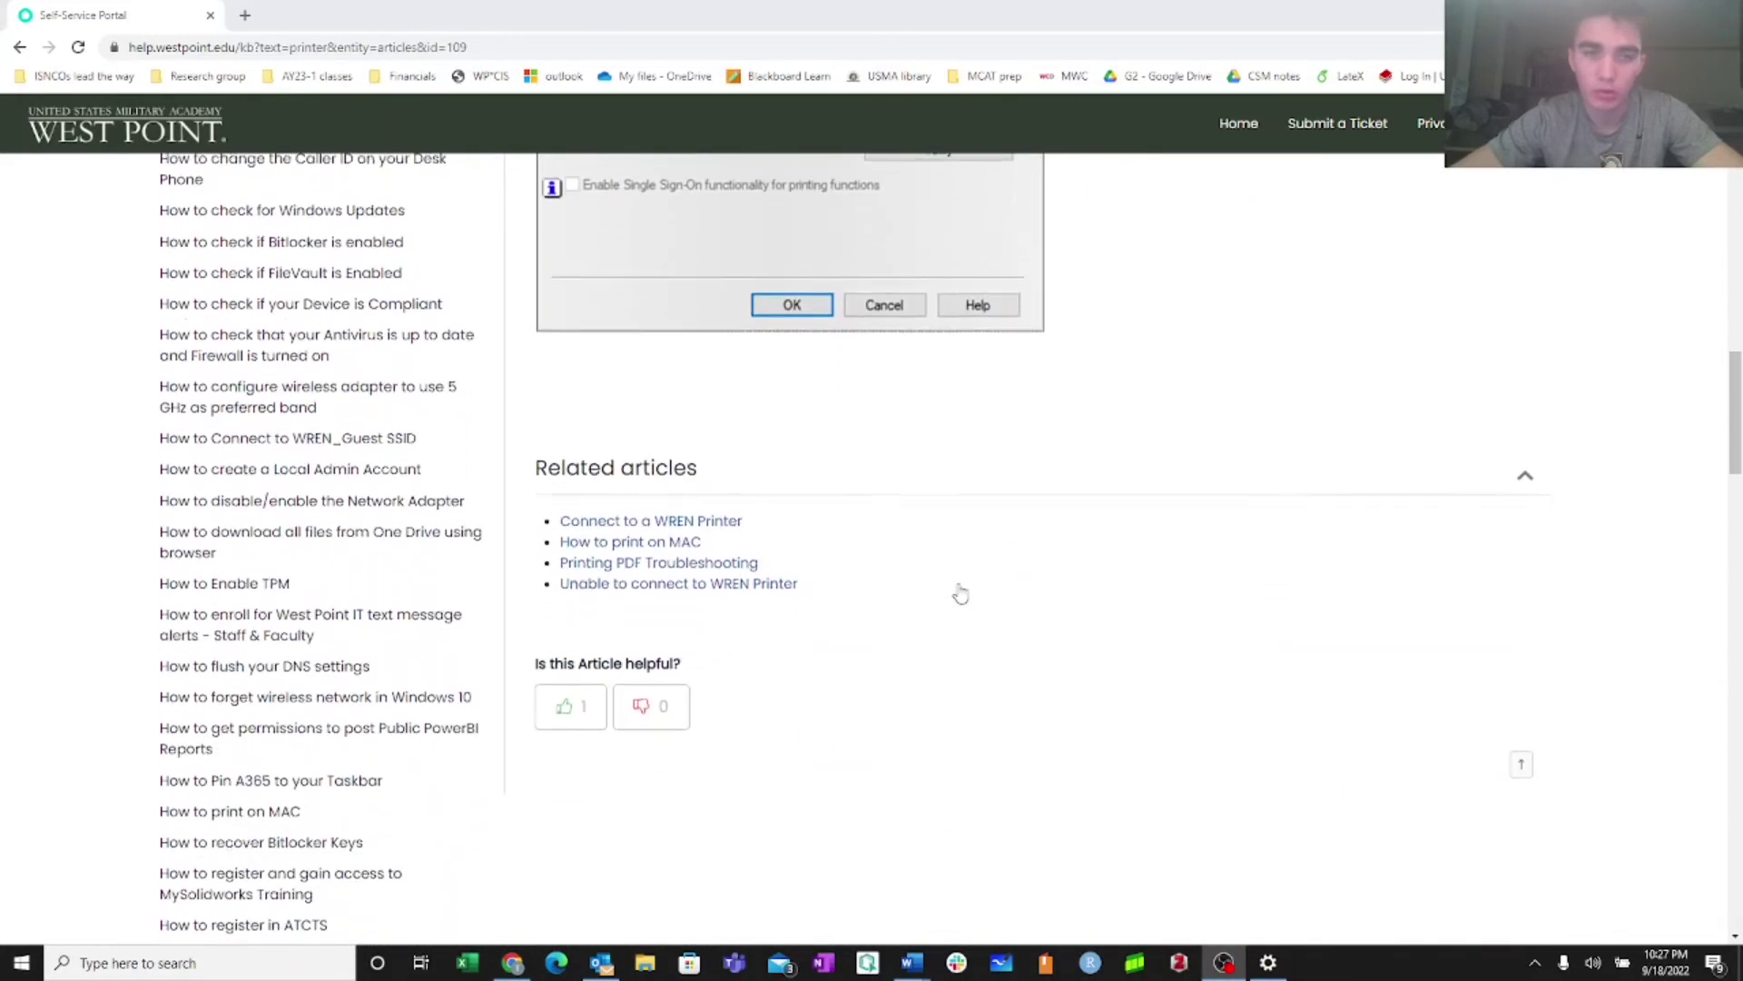
scroll(961, 594, up, 9)
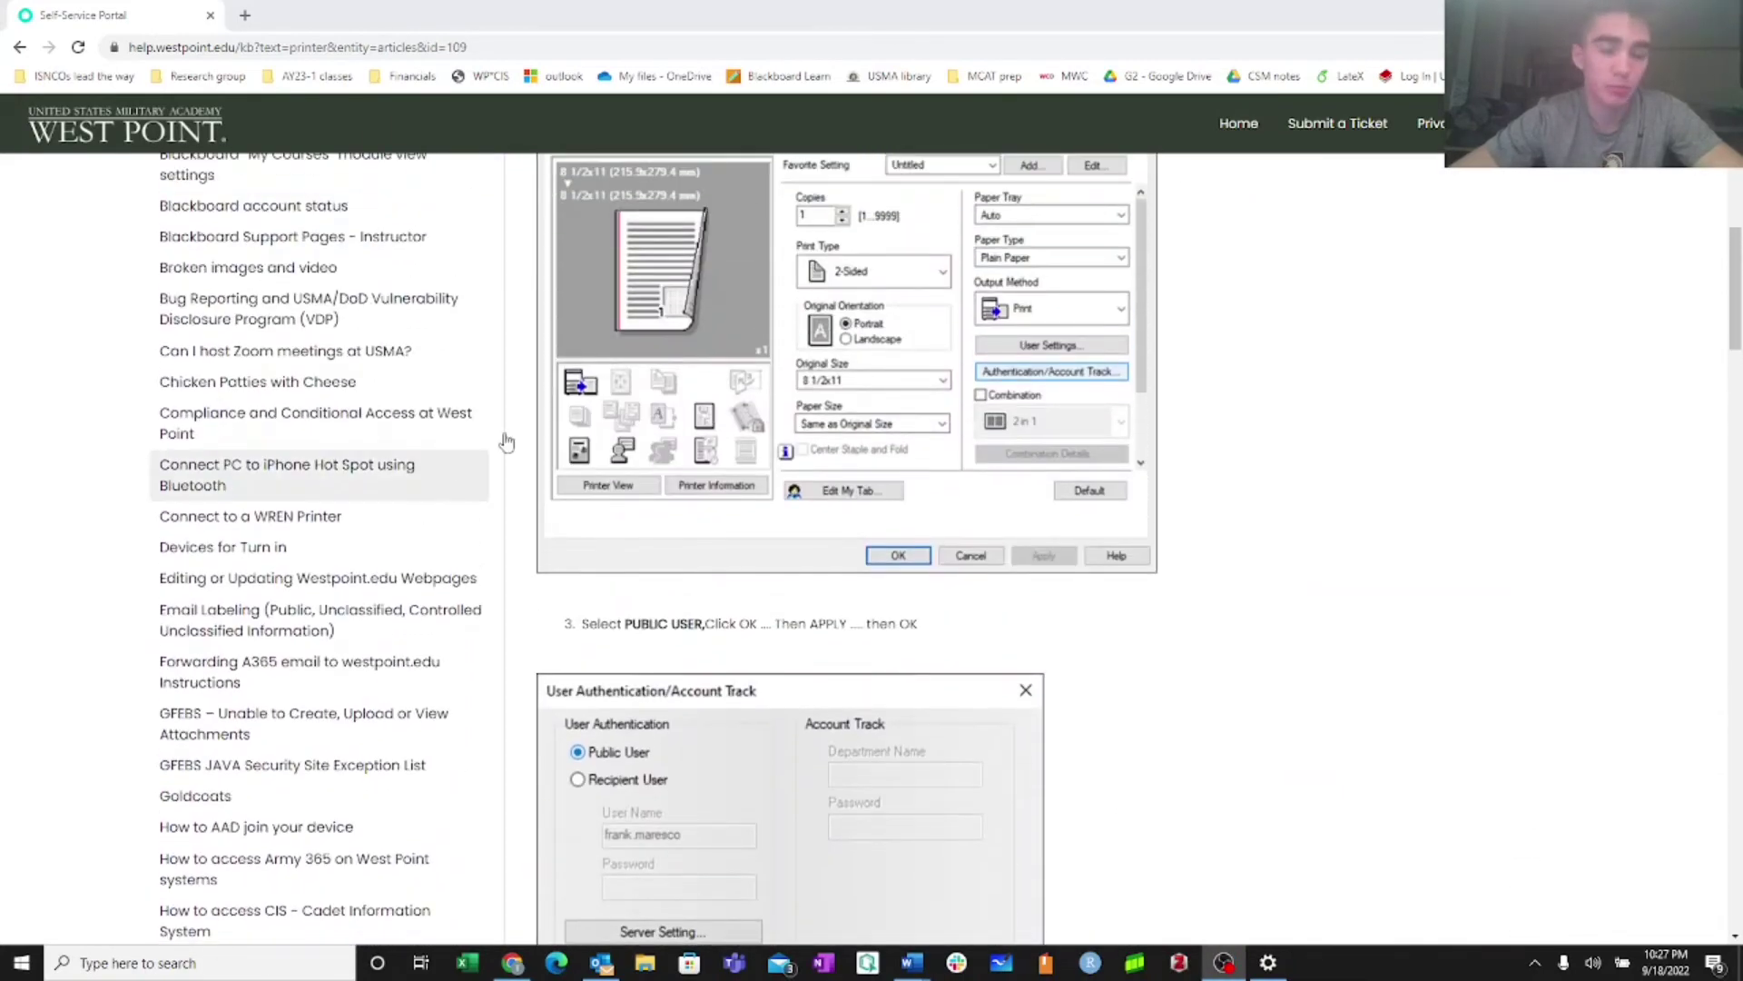
scroll(317, 545, up, 10)
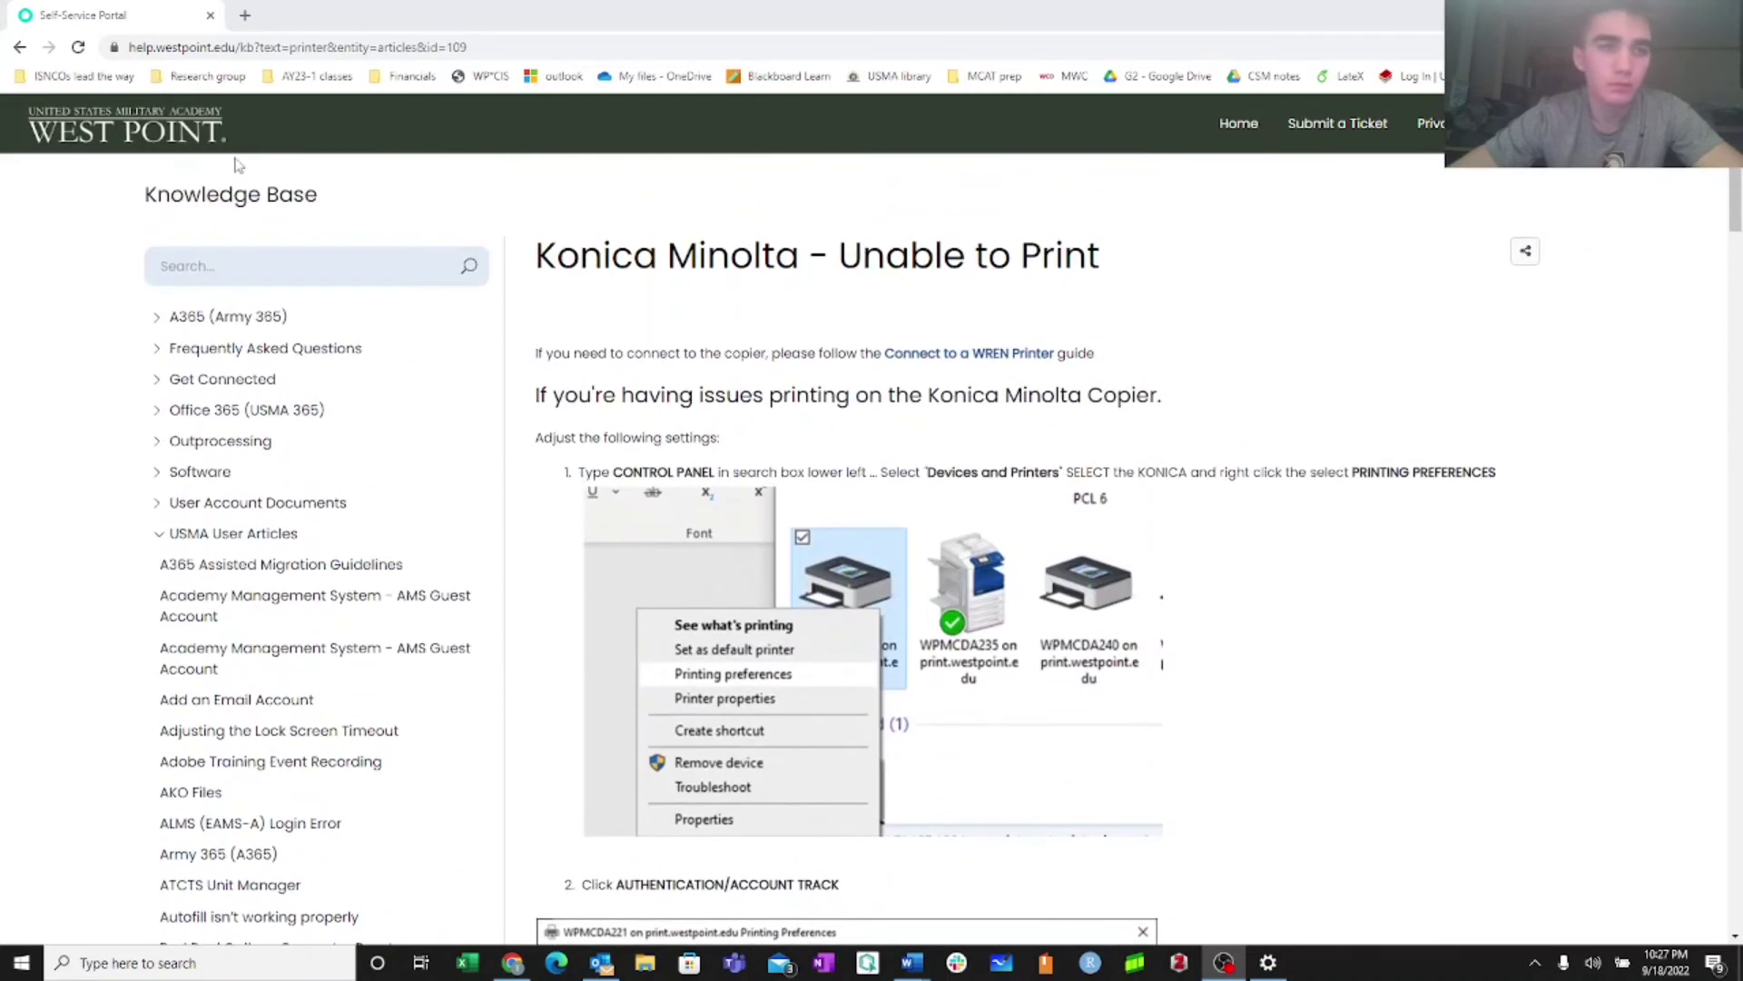
click(18, 47)
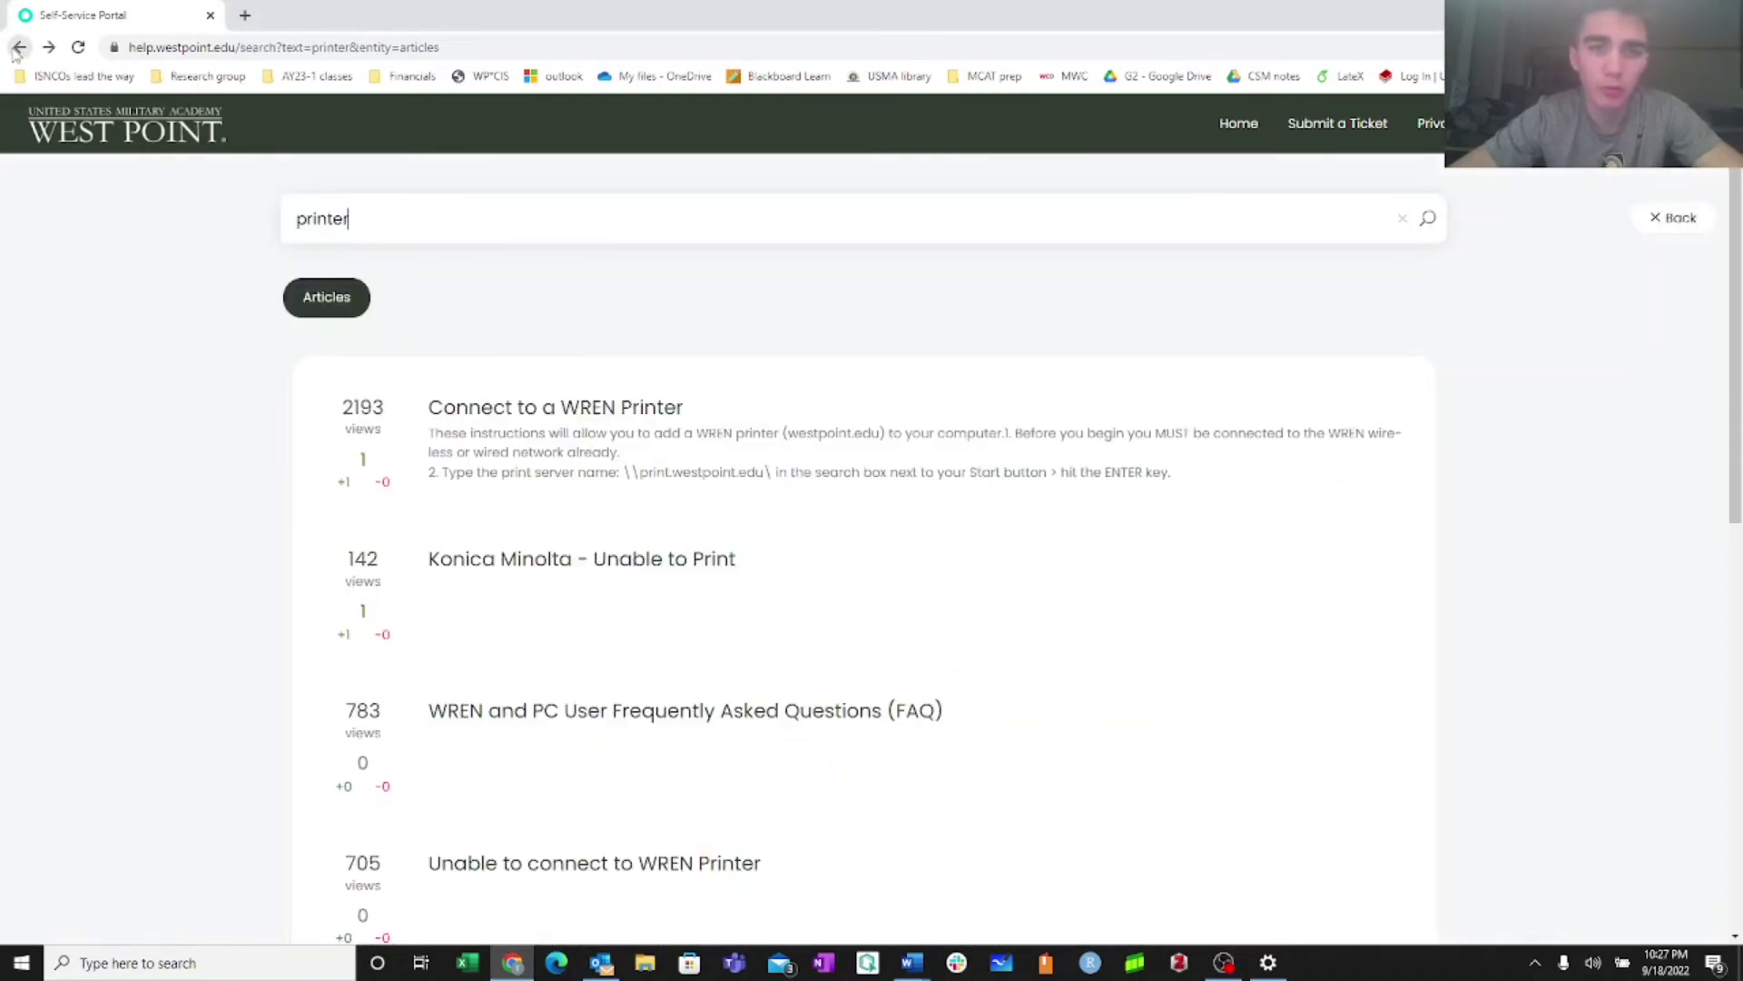
scroll(375, 440, down, 2)
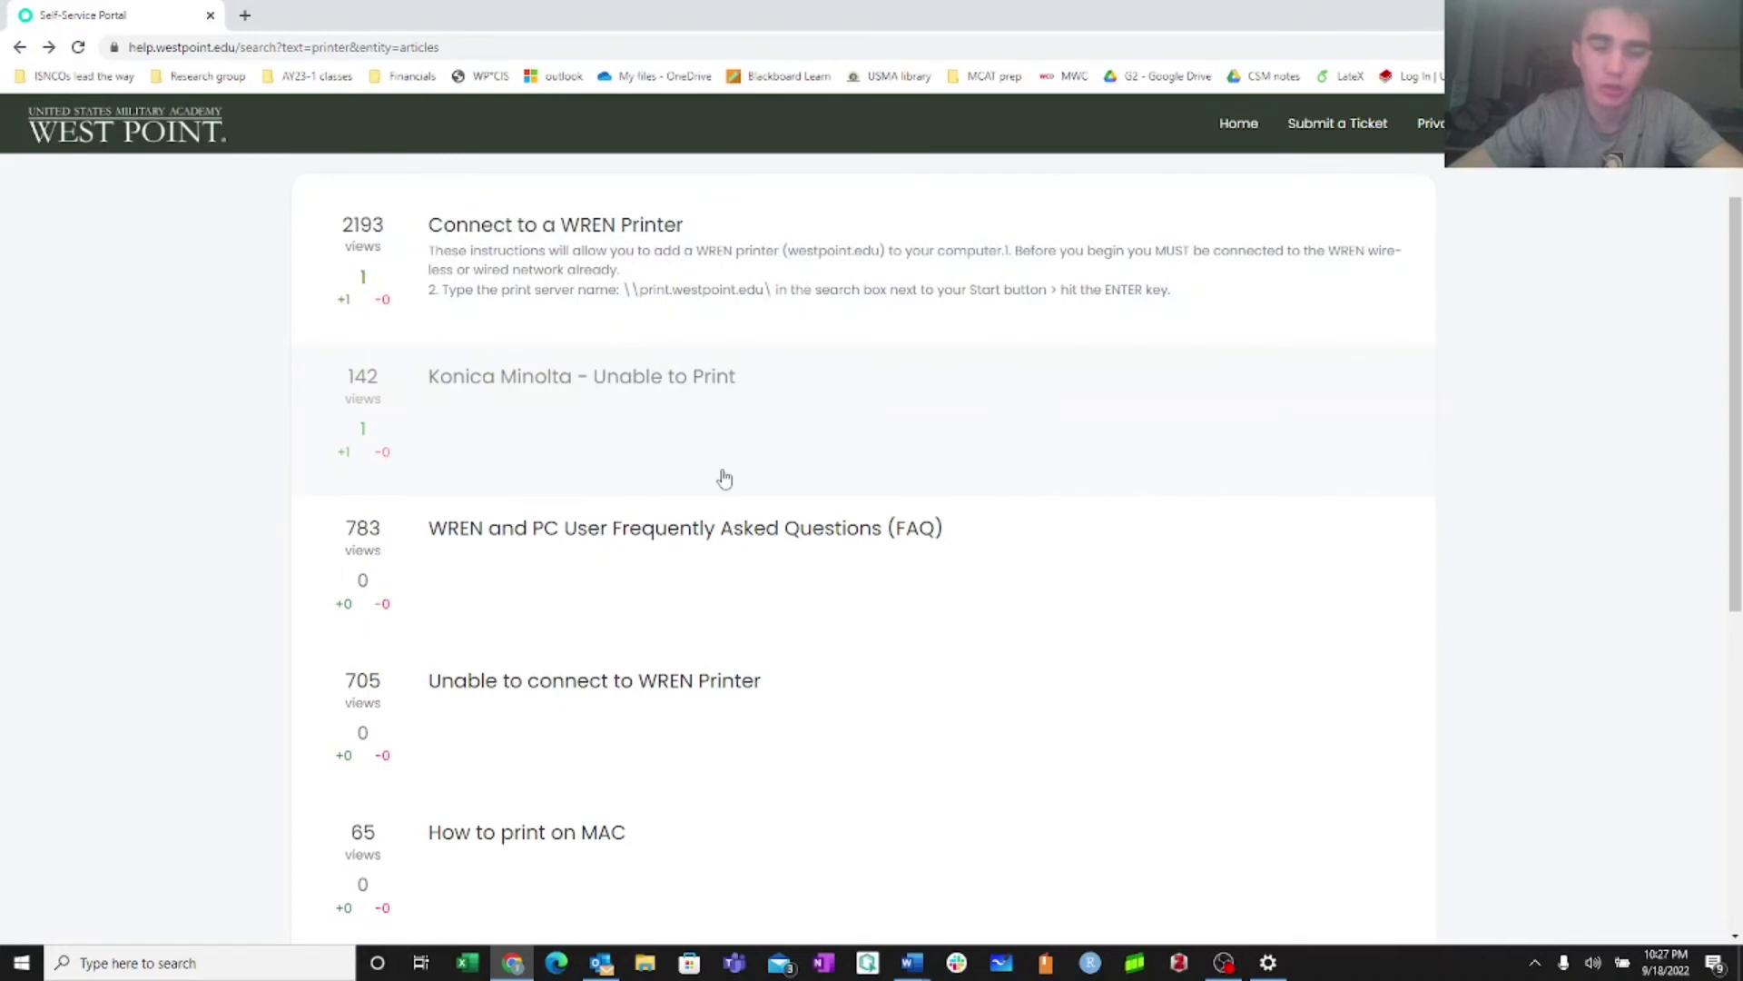
scroll(724, 478, up, 1)
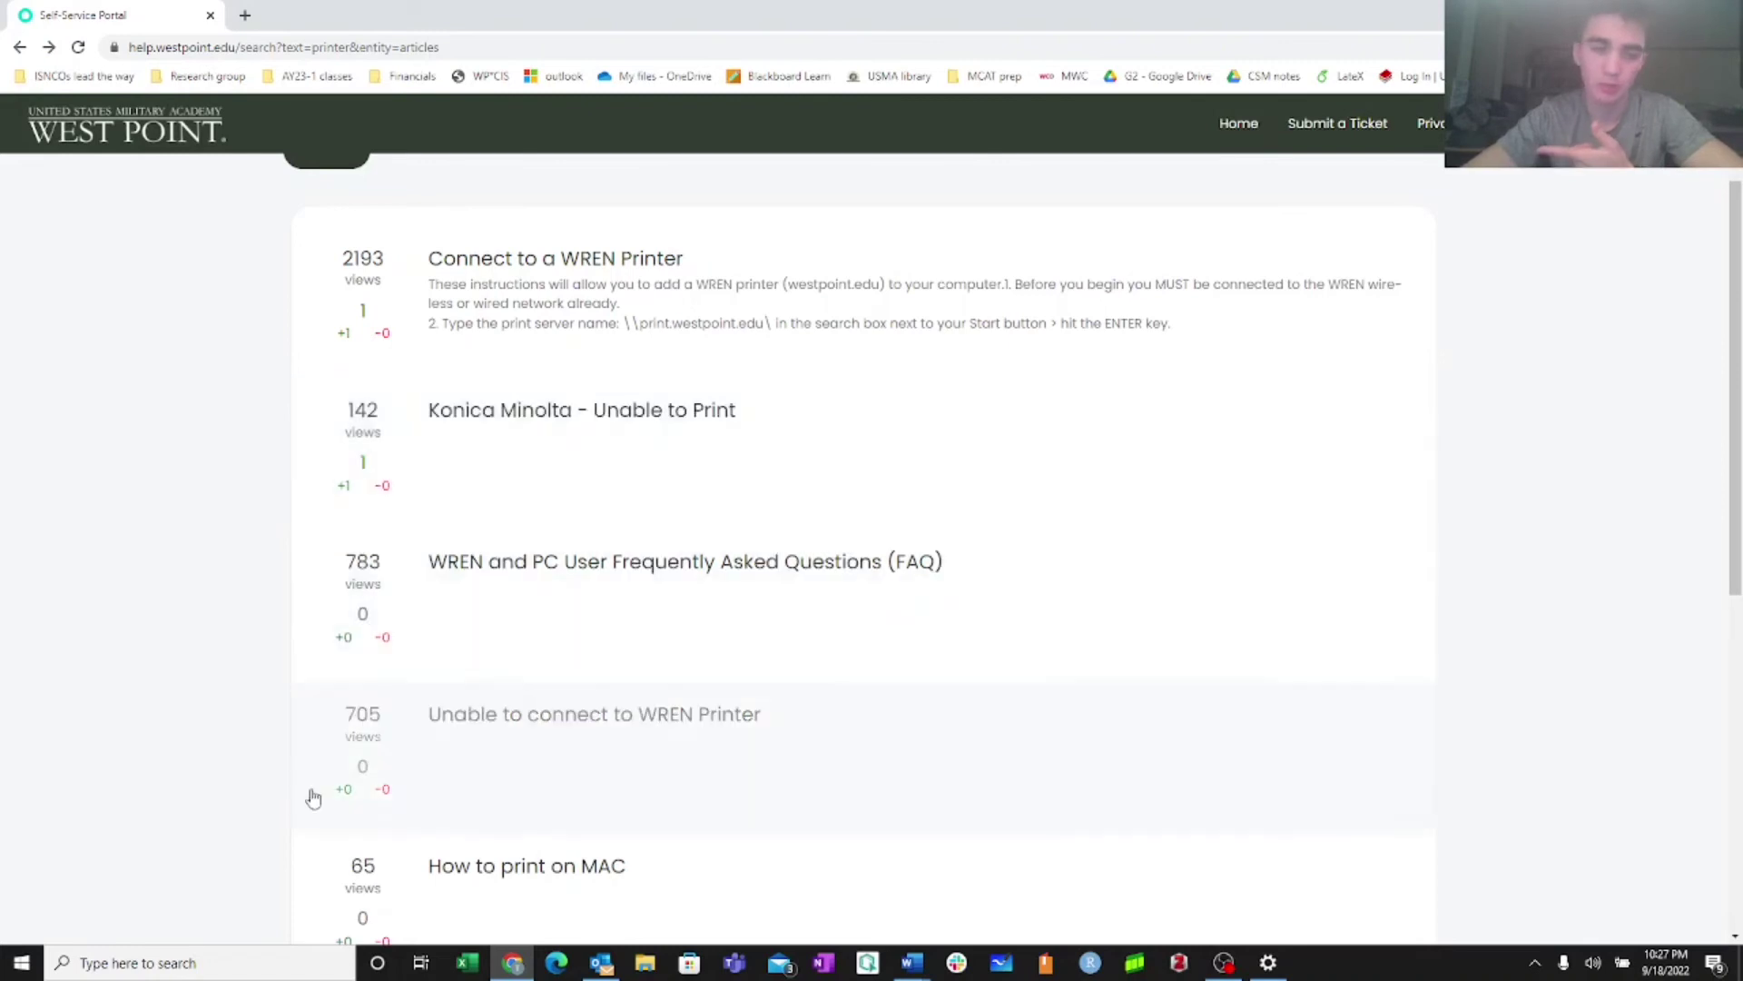
Launch Command Prompt via a 'cmd' search and move its window toward the centre
click(199, 966)
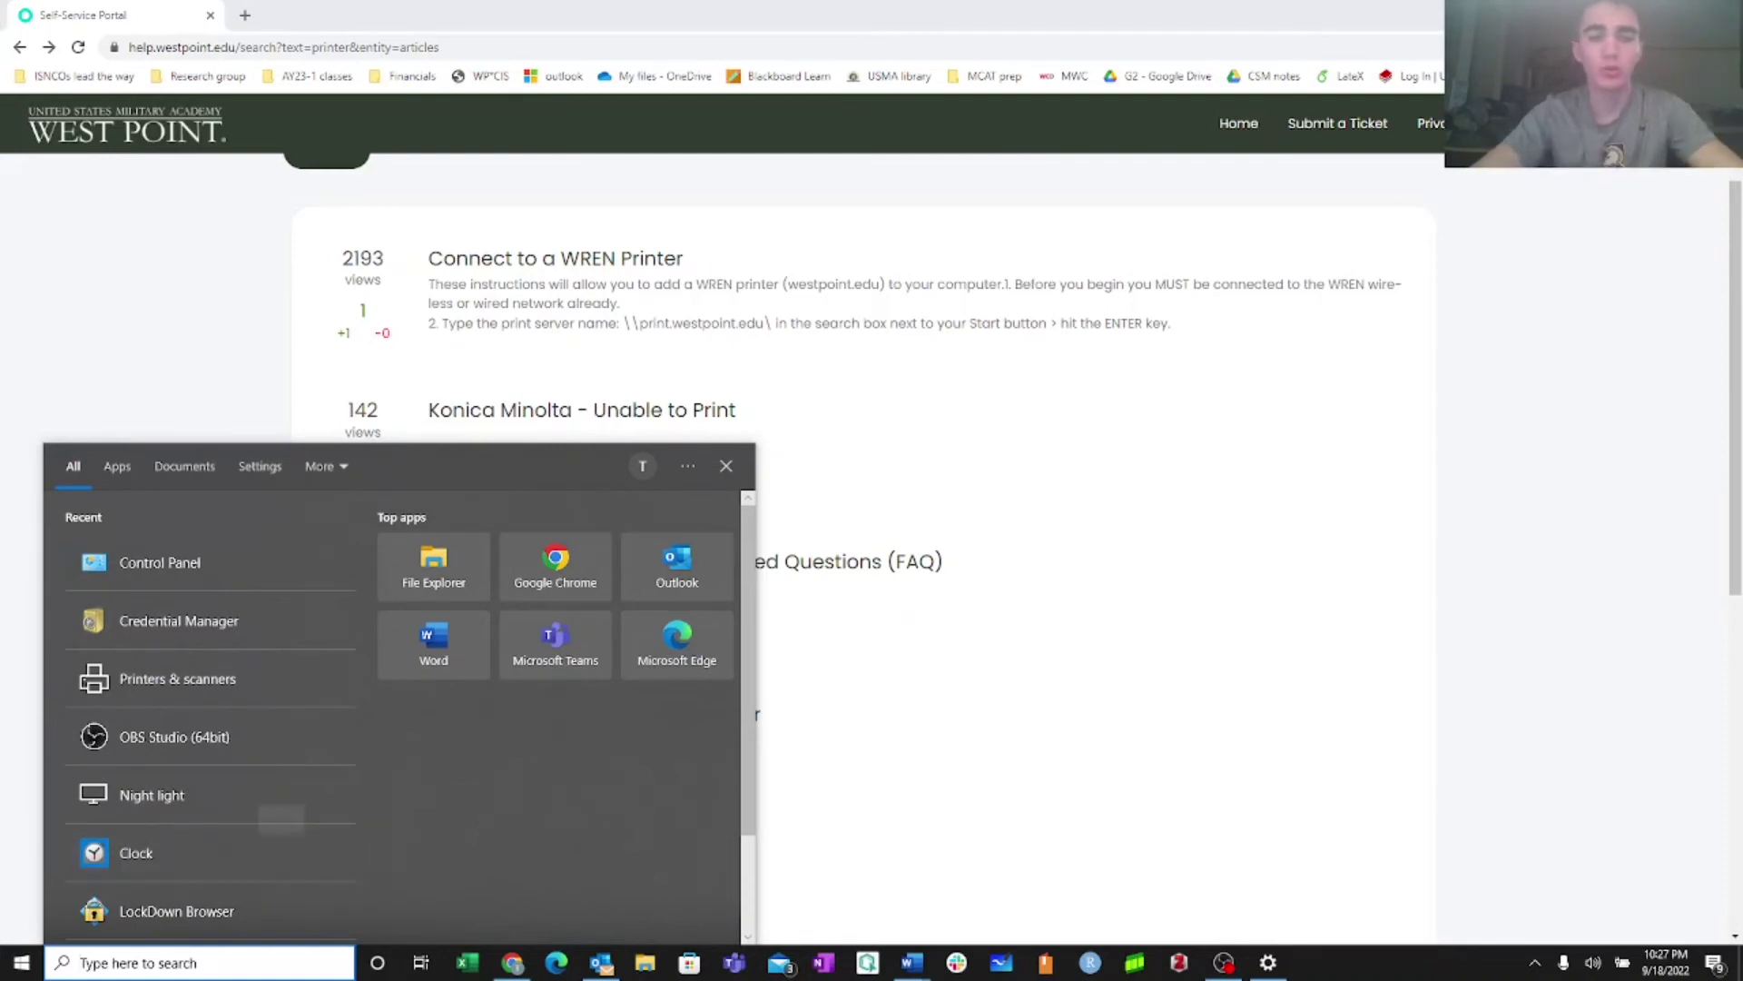
text(cmd)
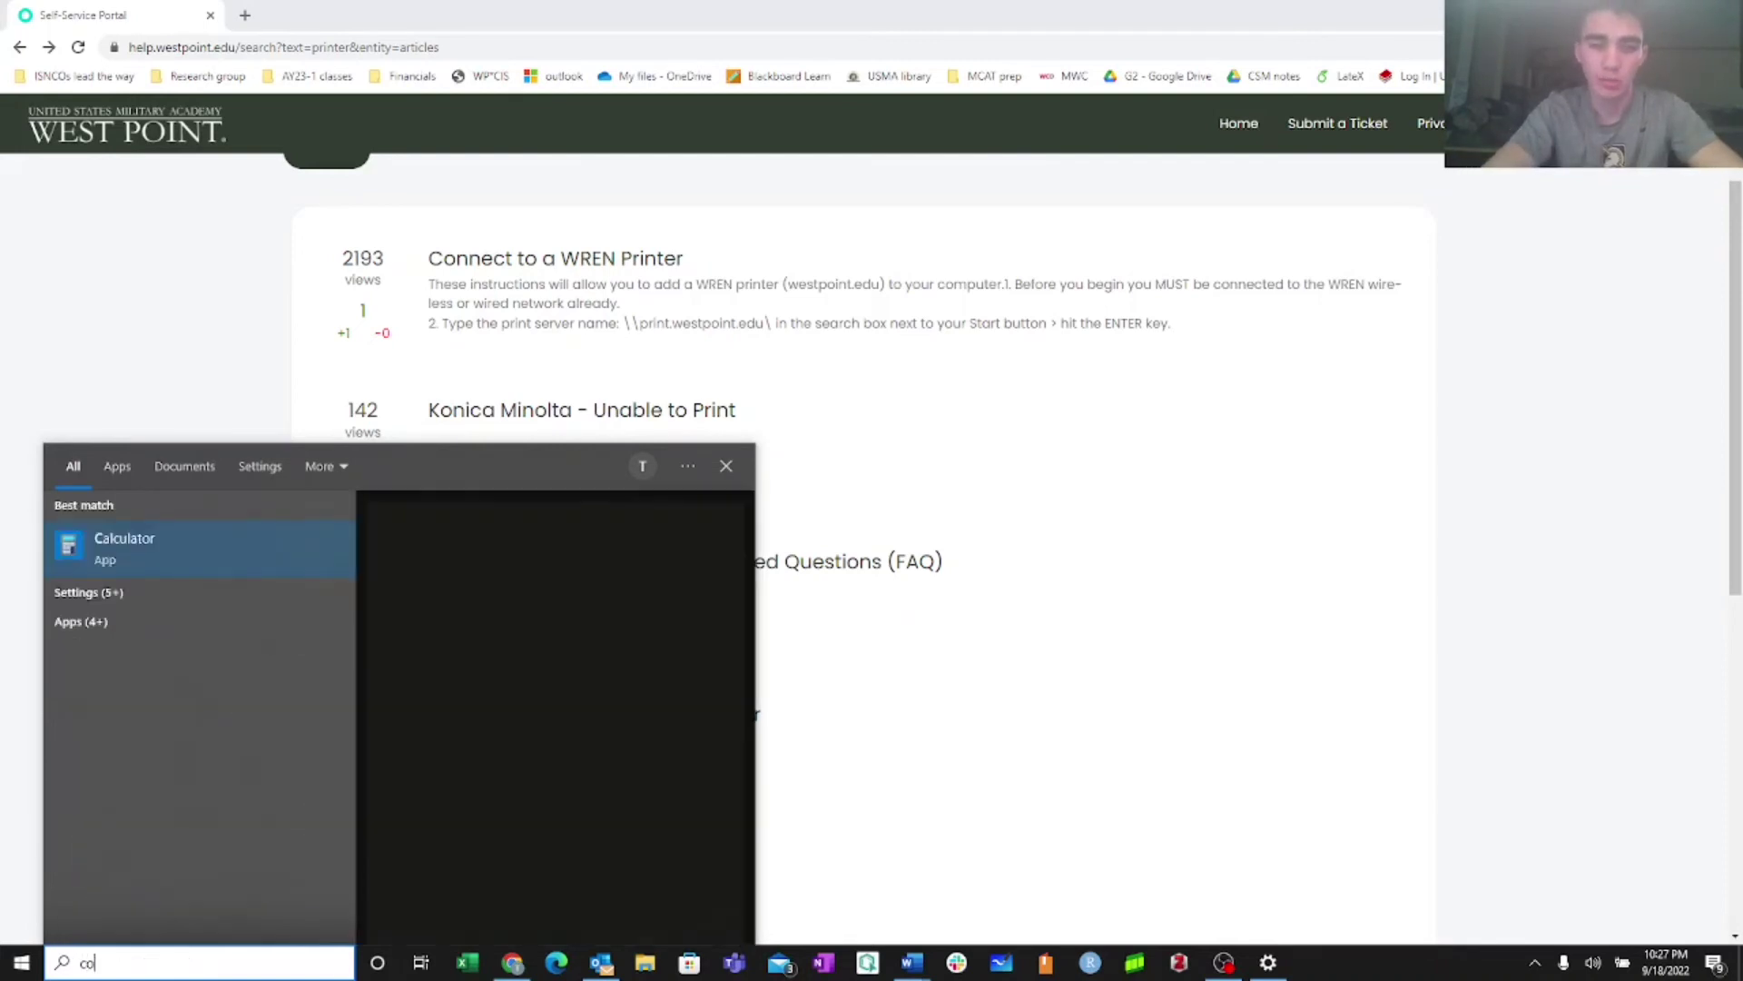
key(Return)
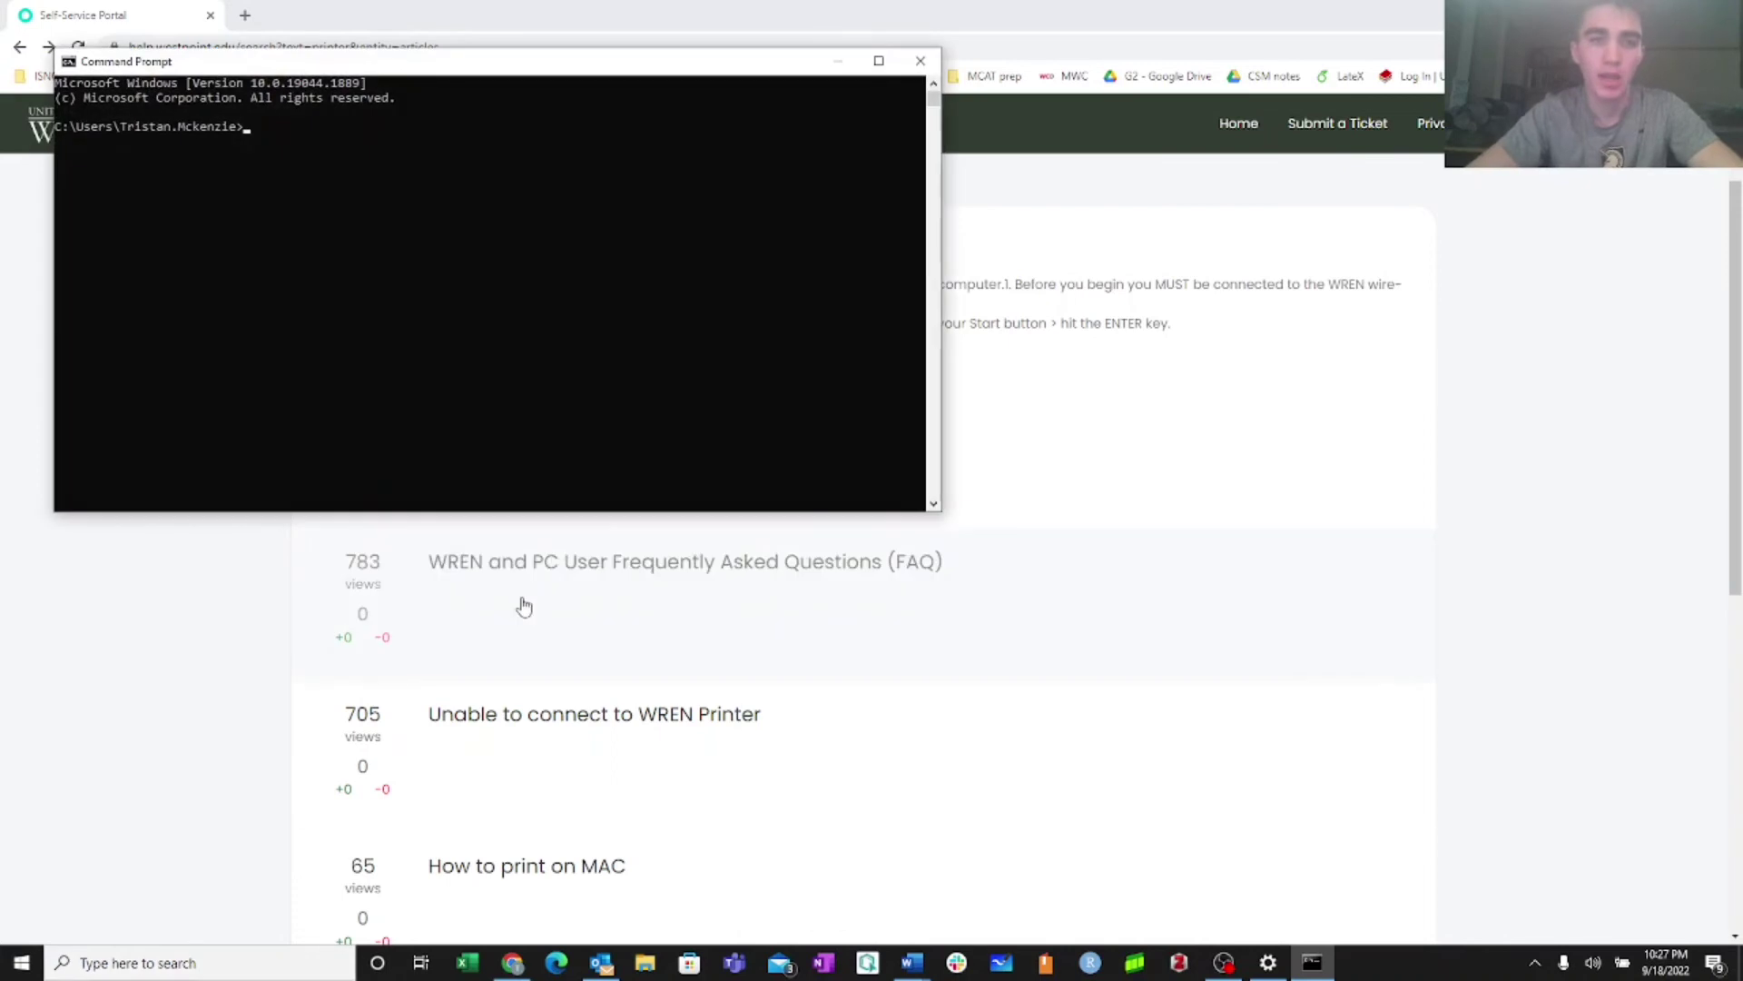
drag(556, 68, 697, 172)
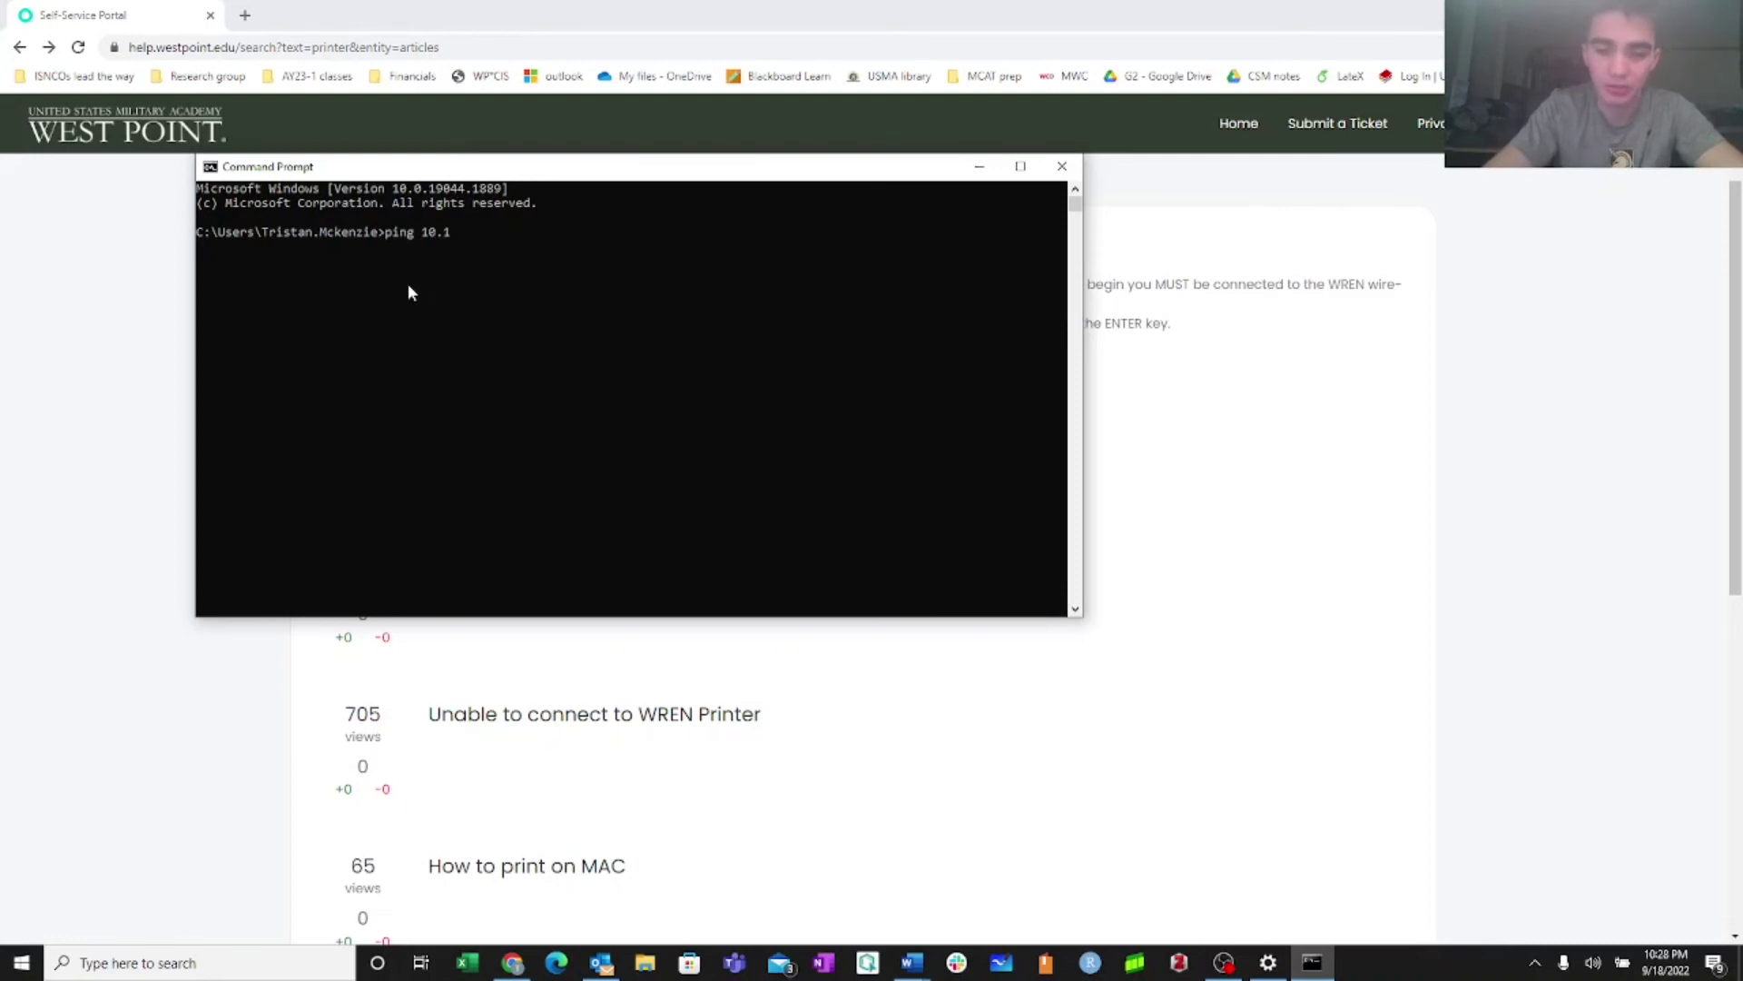
Run 'ping 10.60.10.33 -t' and watch the steady replies
key(BackSpace)
text(60.10.33)
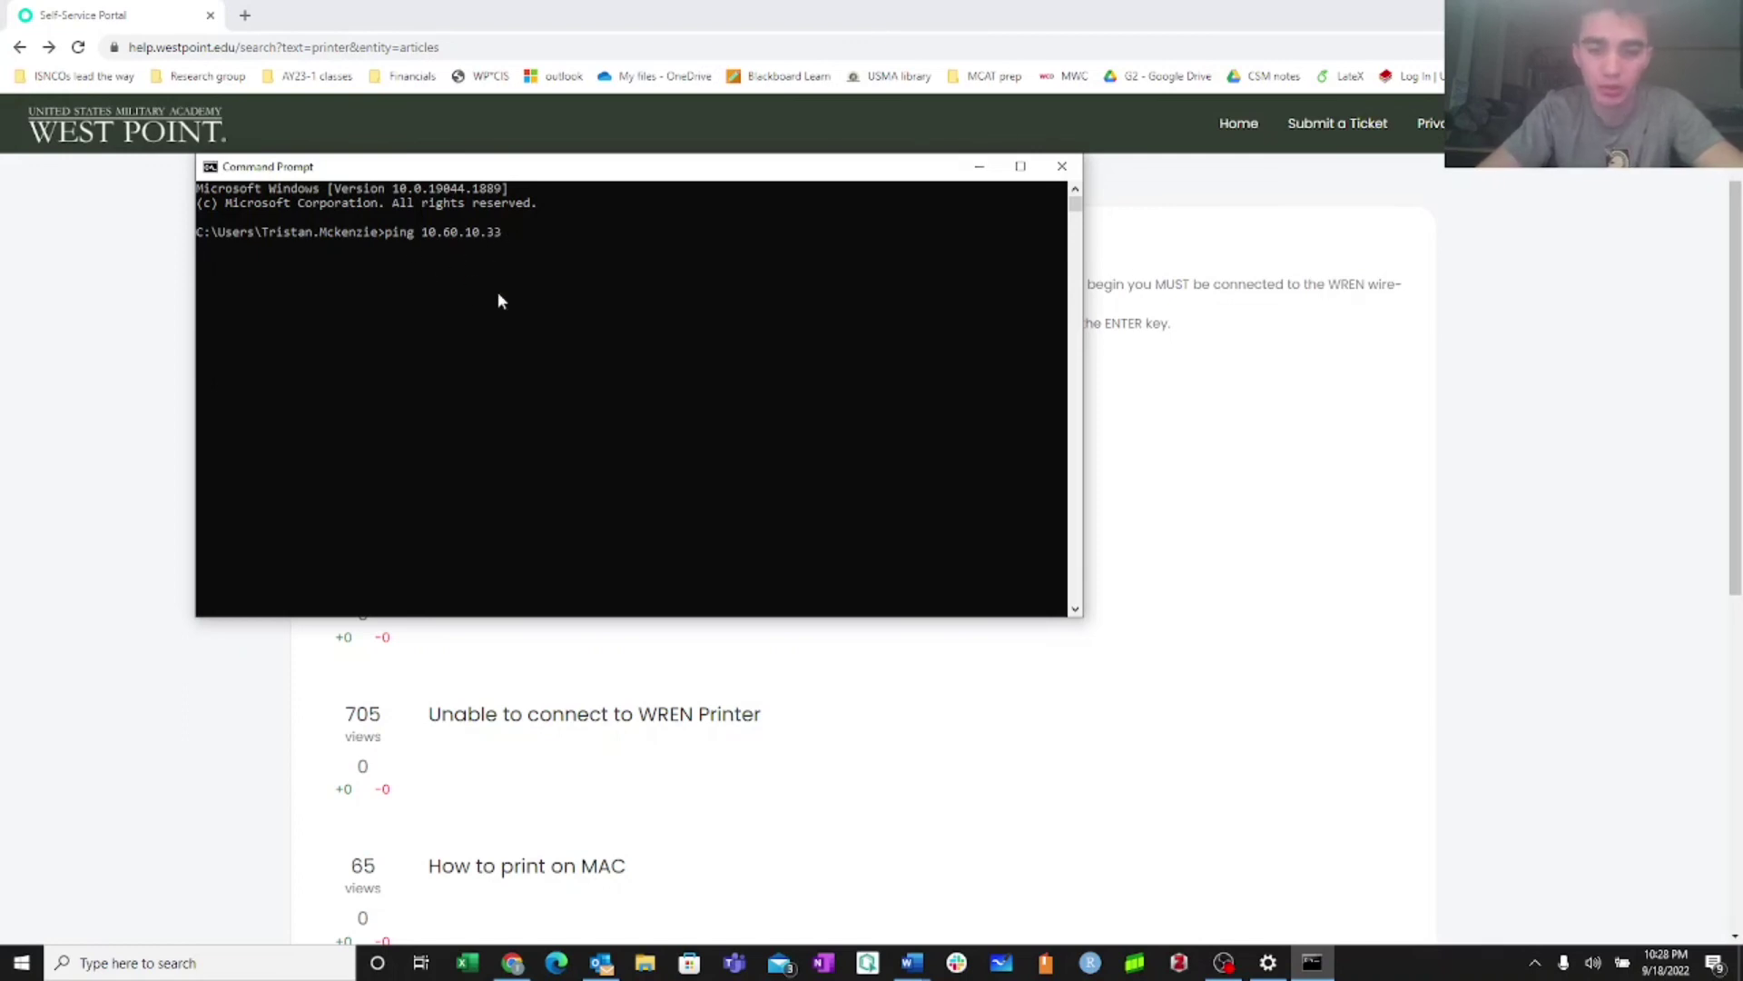
text( -t)
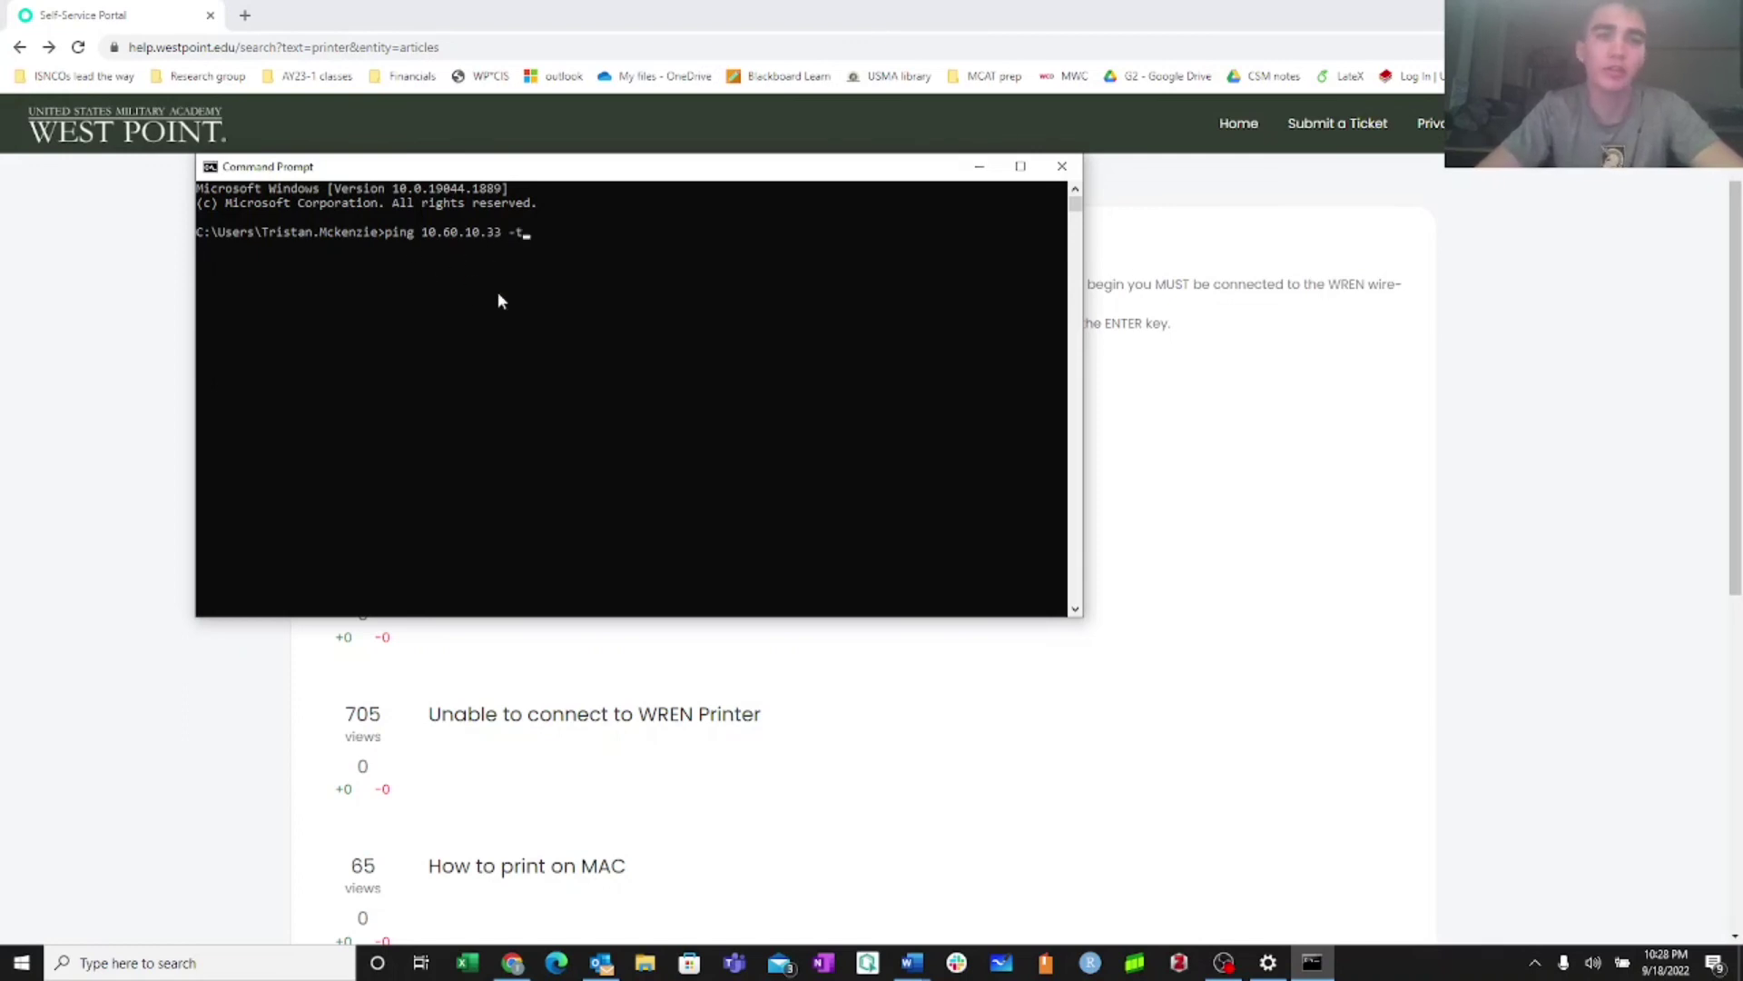
key(Return)
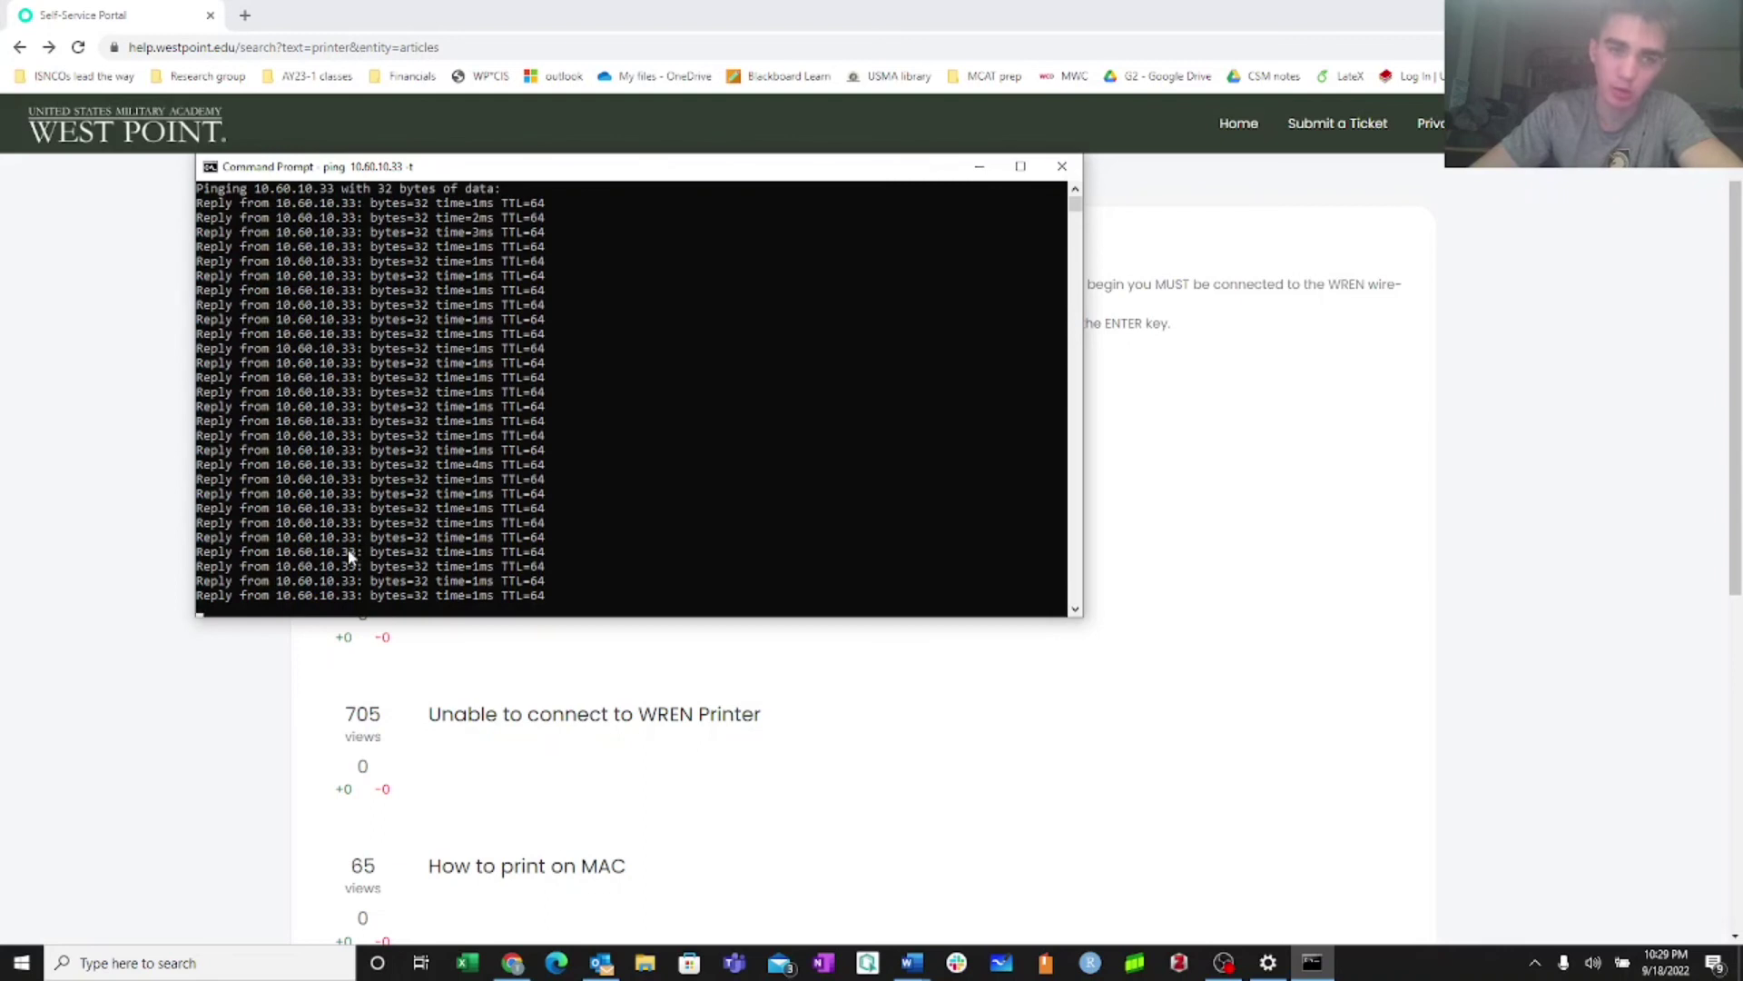
scroll(483, 449, down, 10)
scroll(483, 449, up, 4)
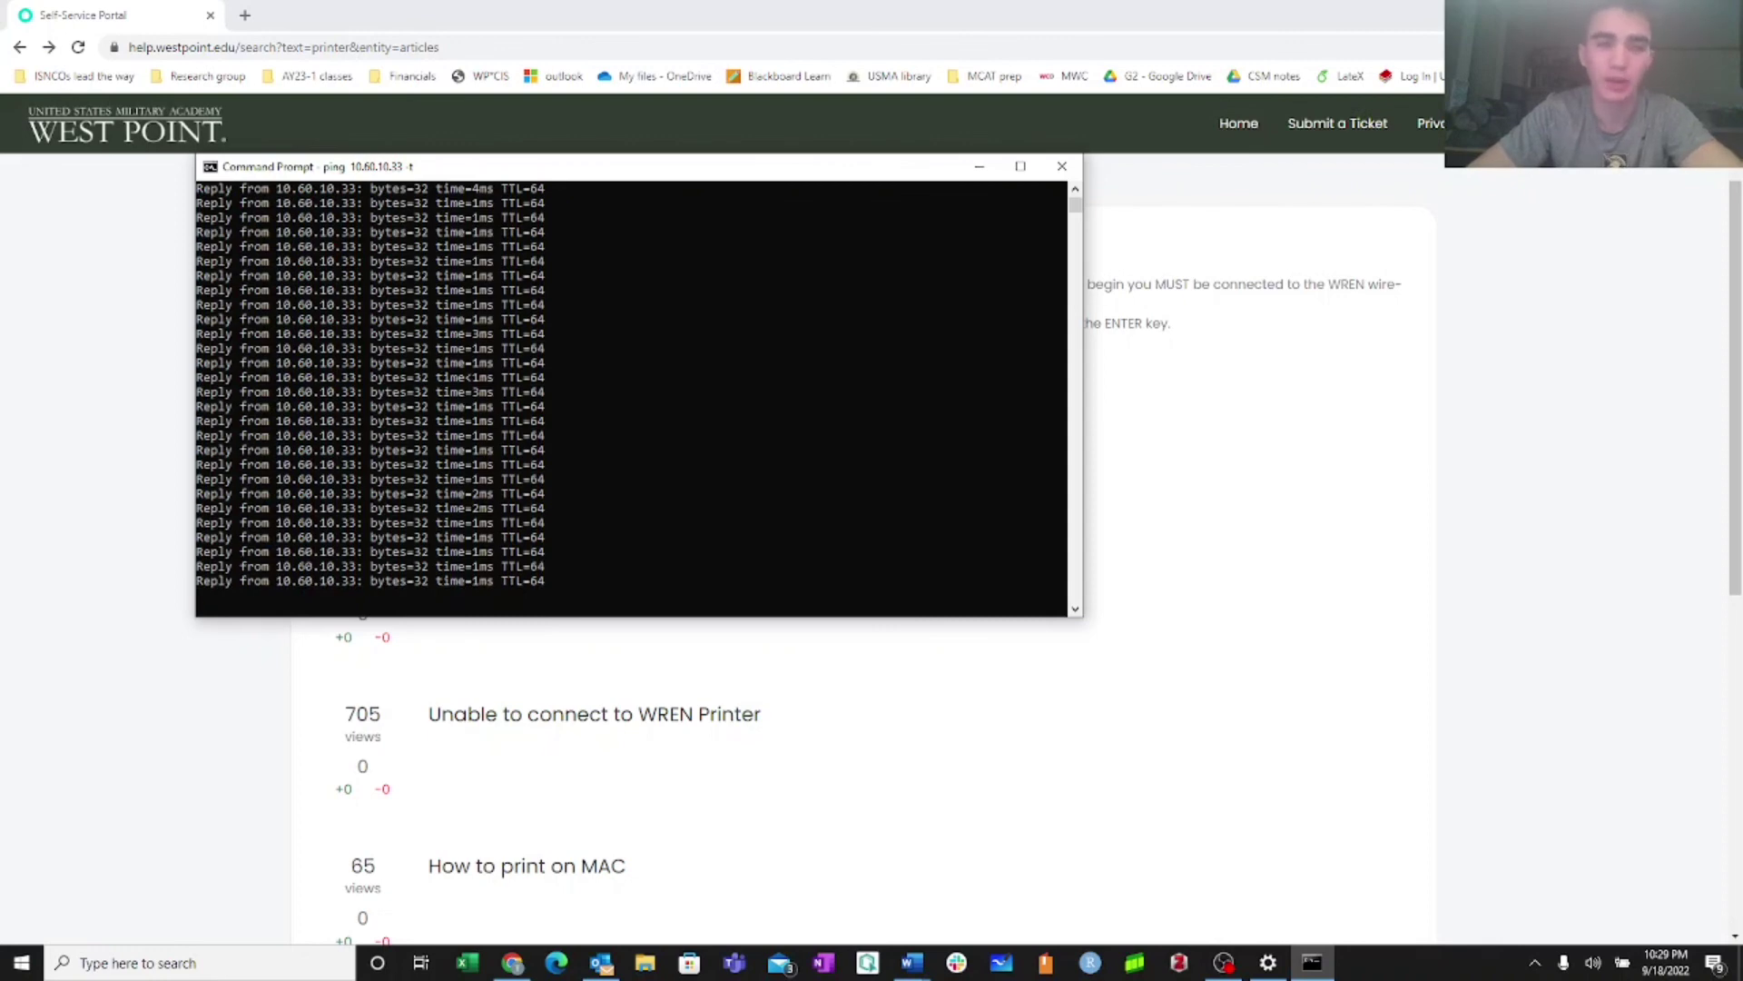
scroll(646, 454, down, 3)
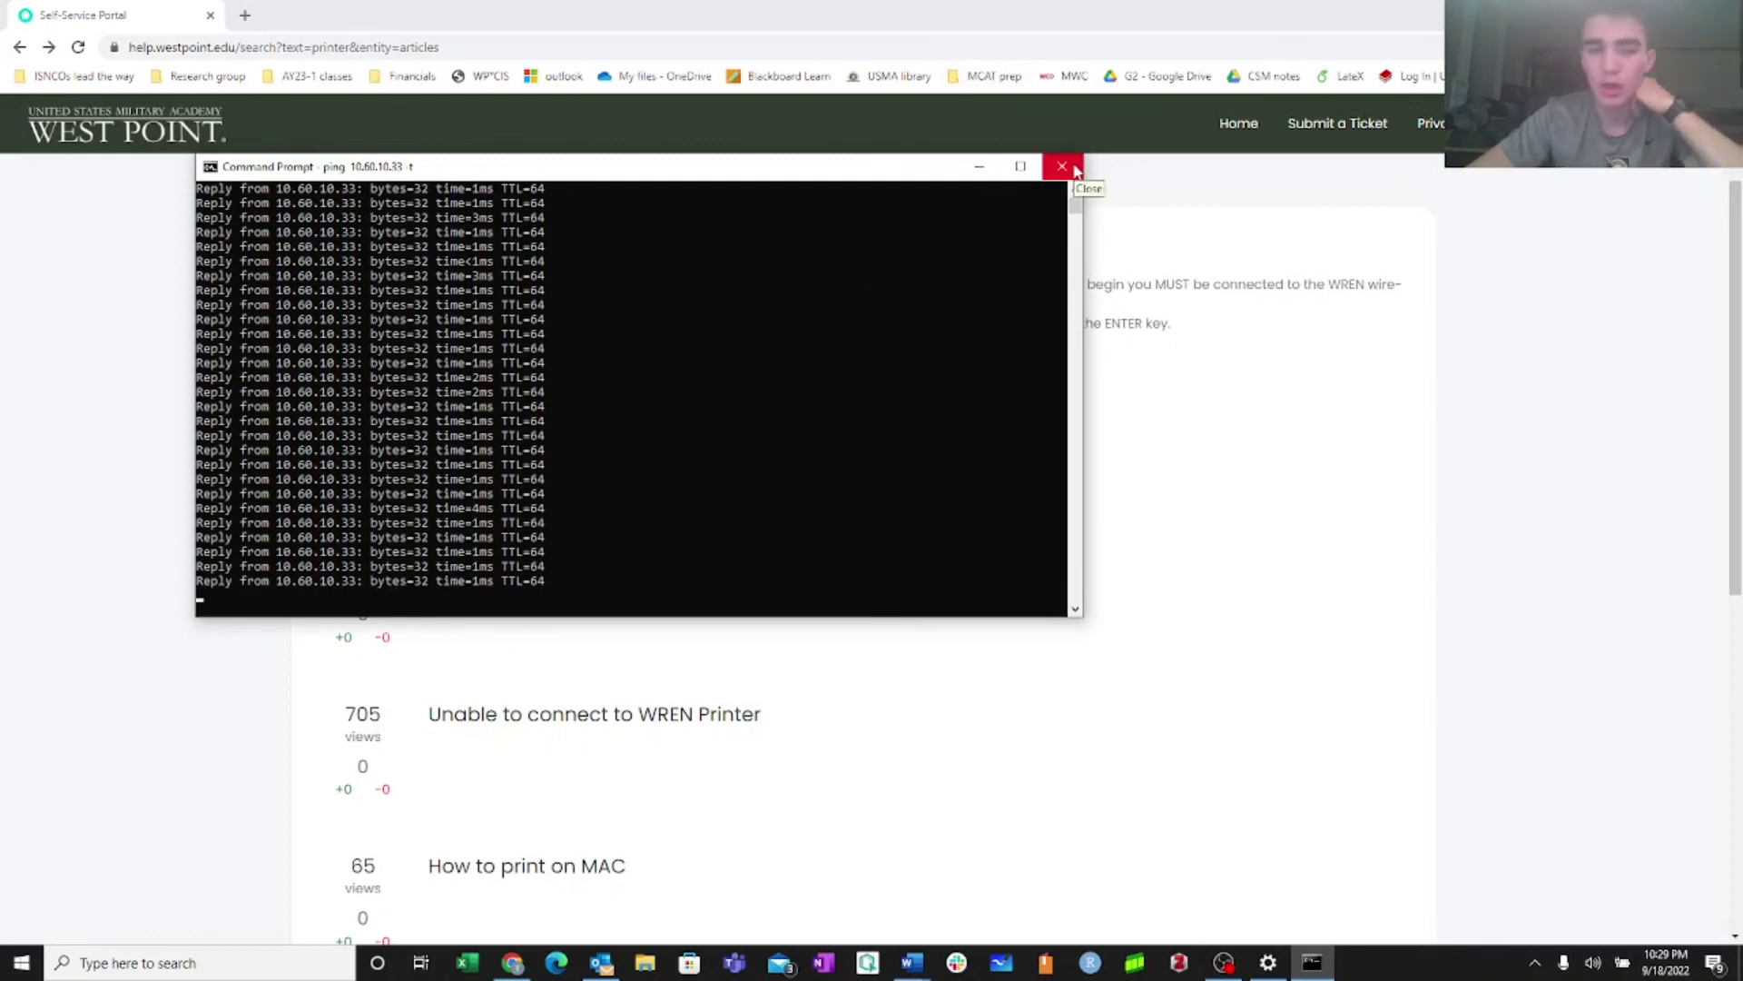
scroll(385, 400, up, 3)
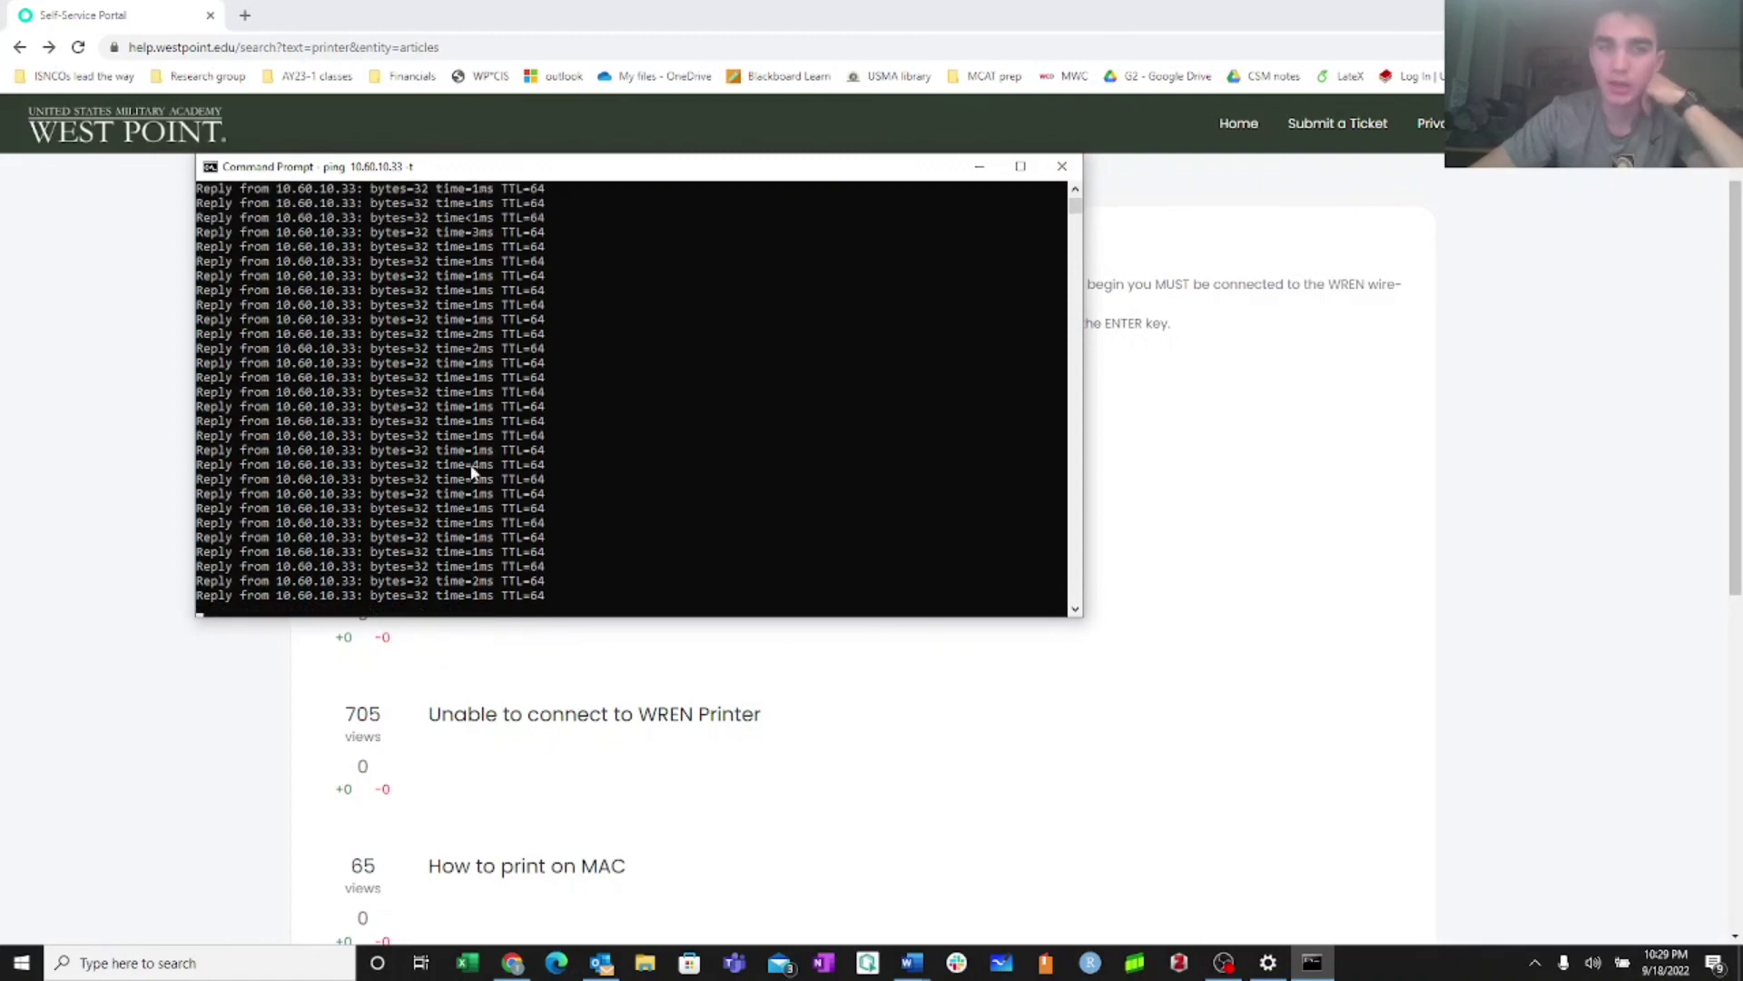
click(1055, 171)
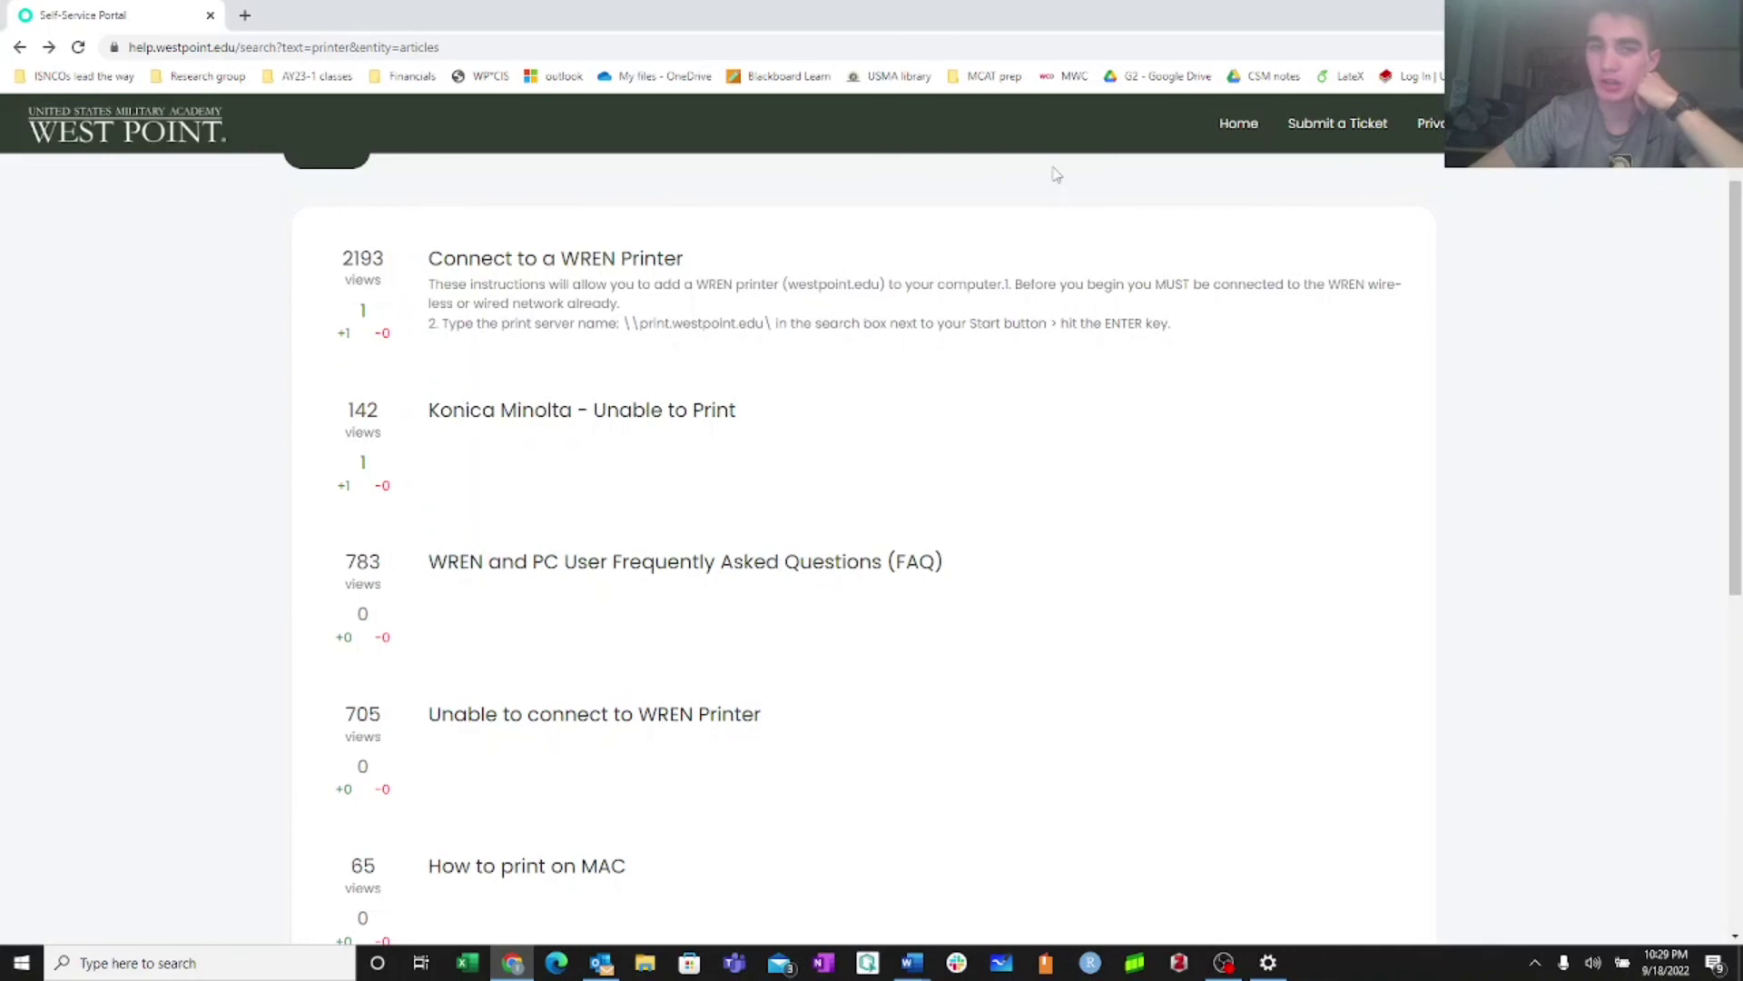